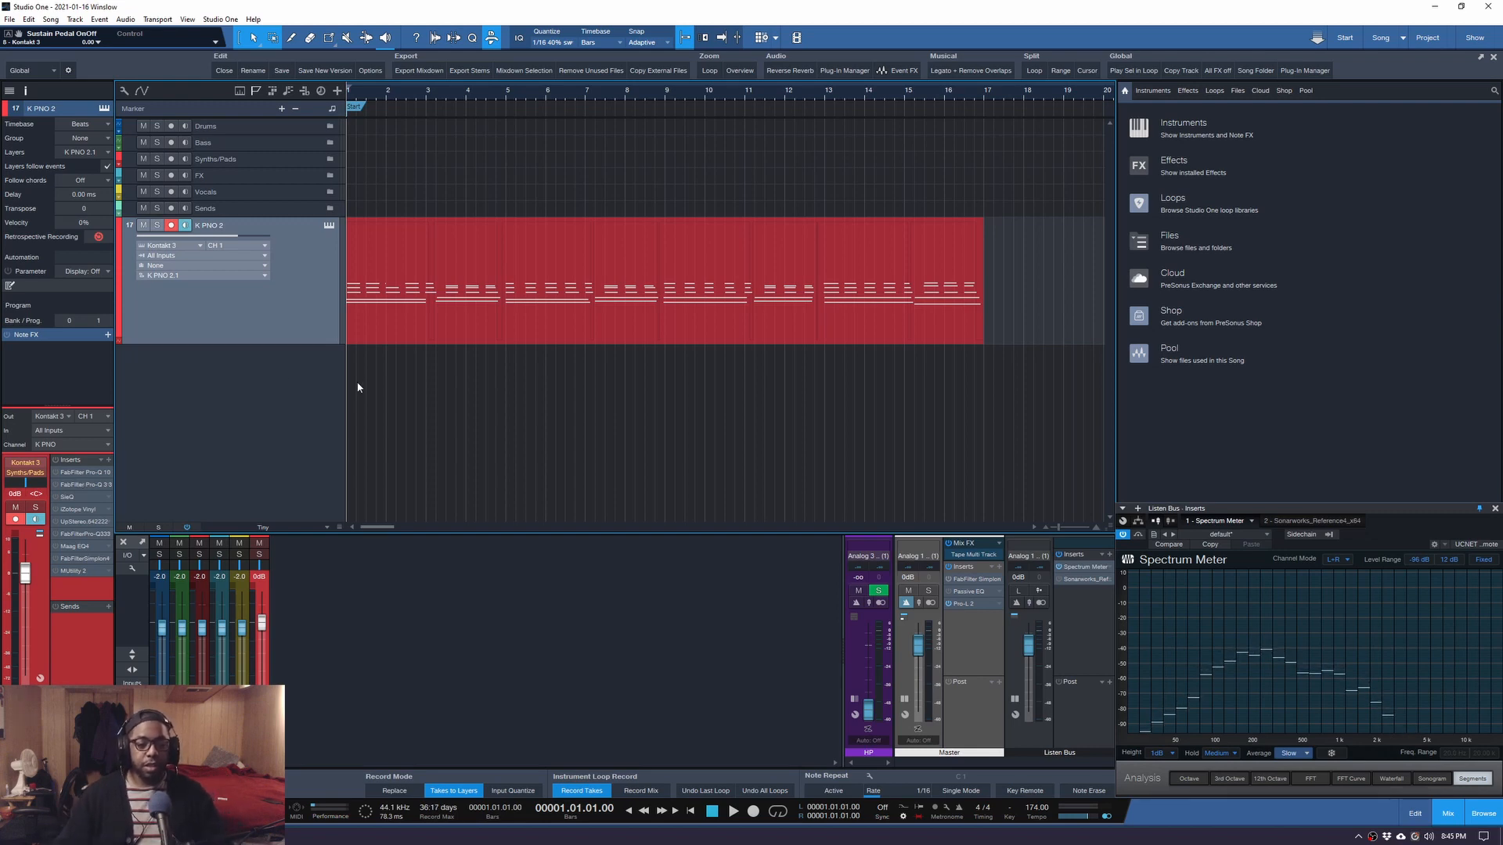
pyautogui.press('space')
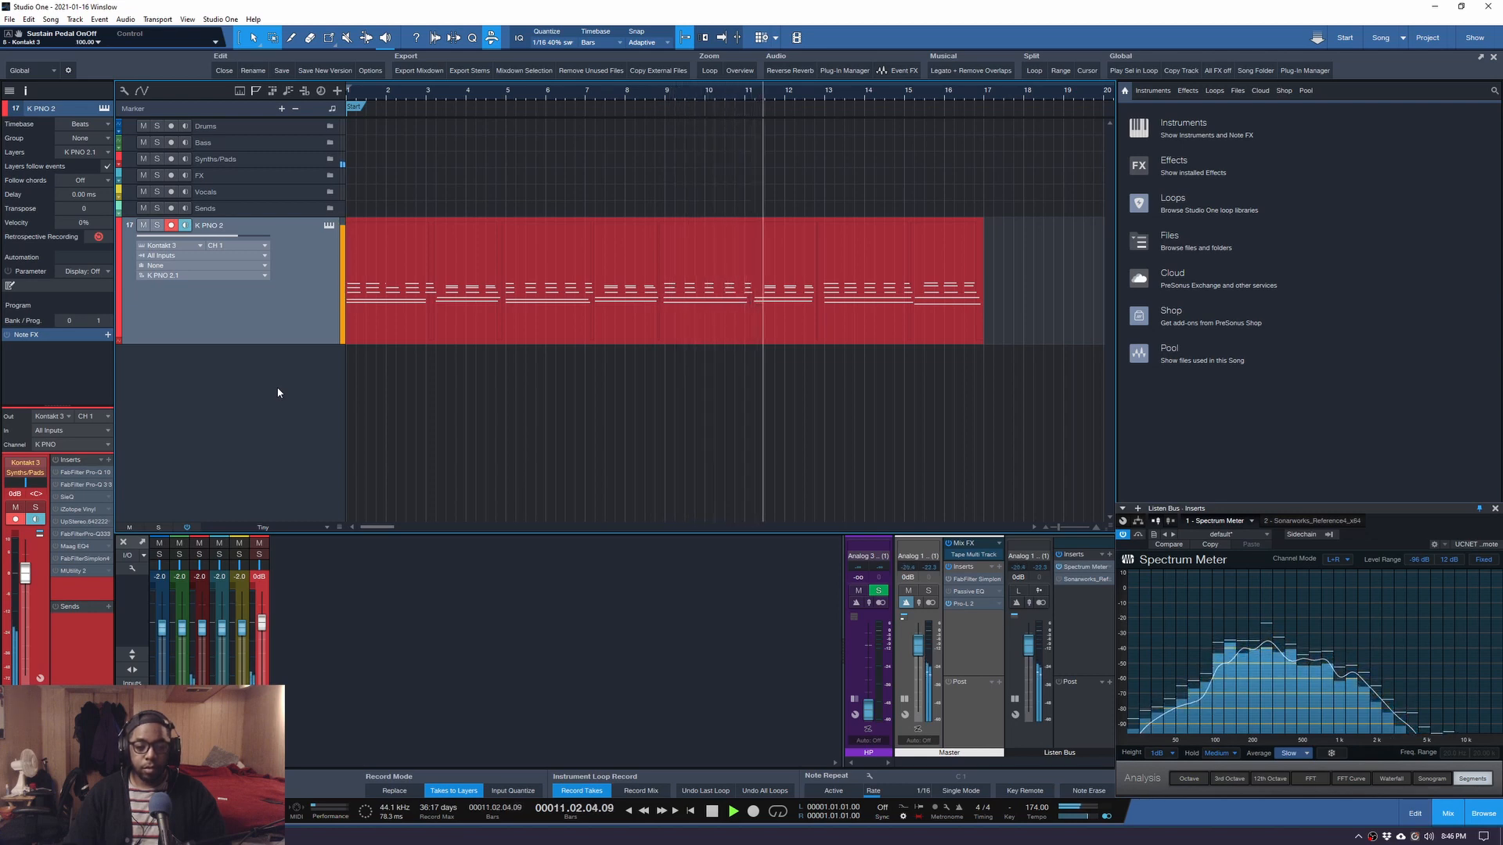
pyautogui.click(571, 313)
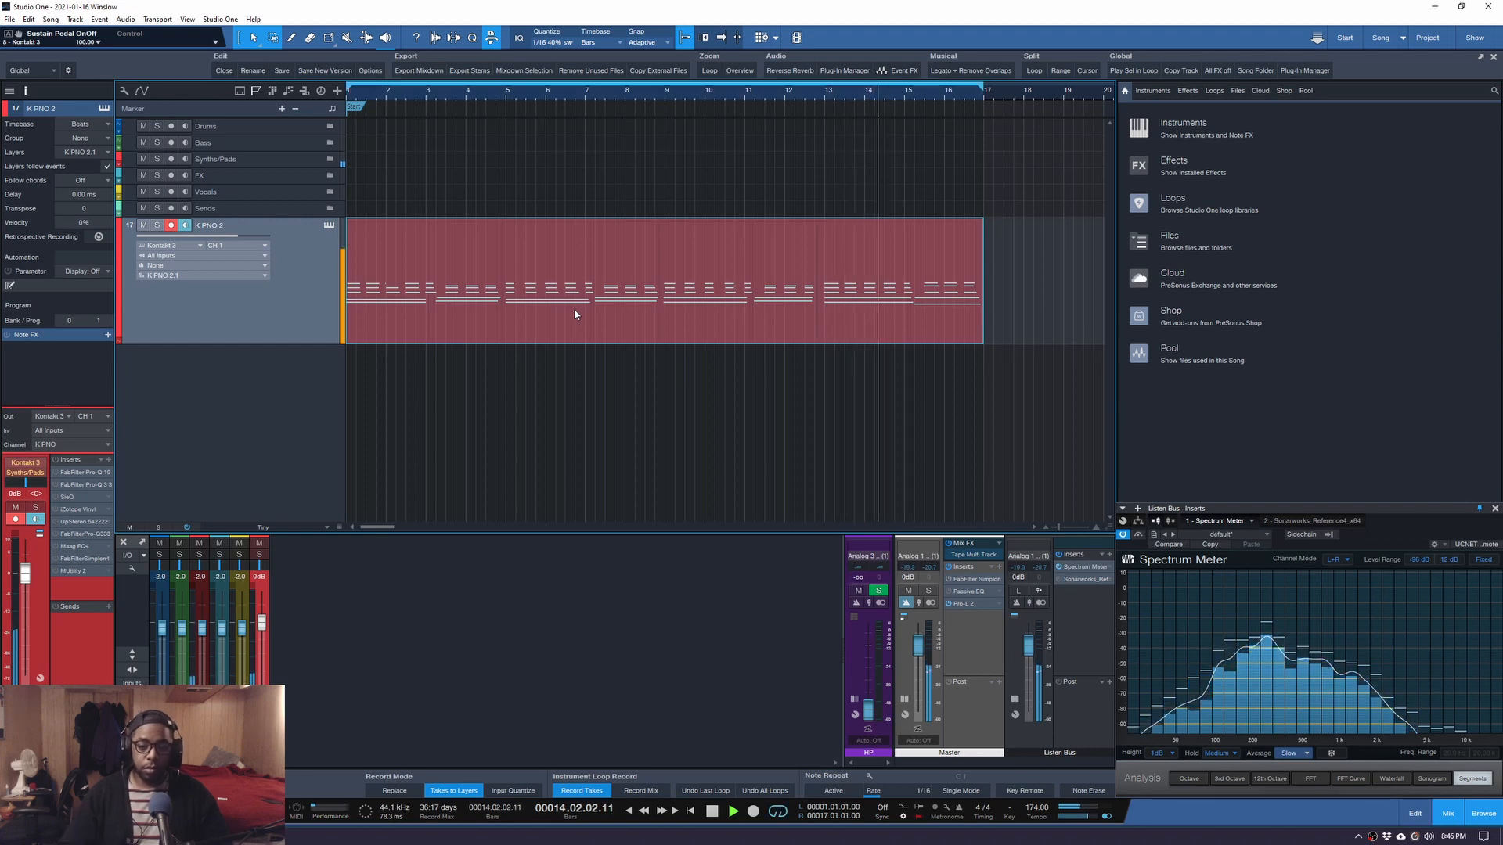
pyautogui.click(477, 421)
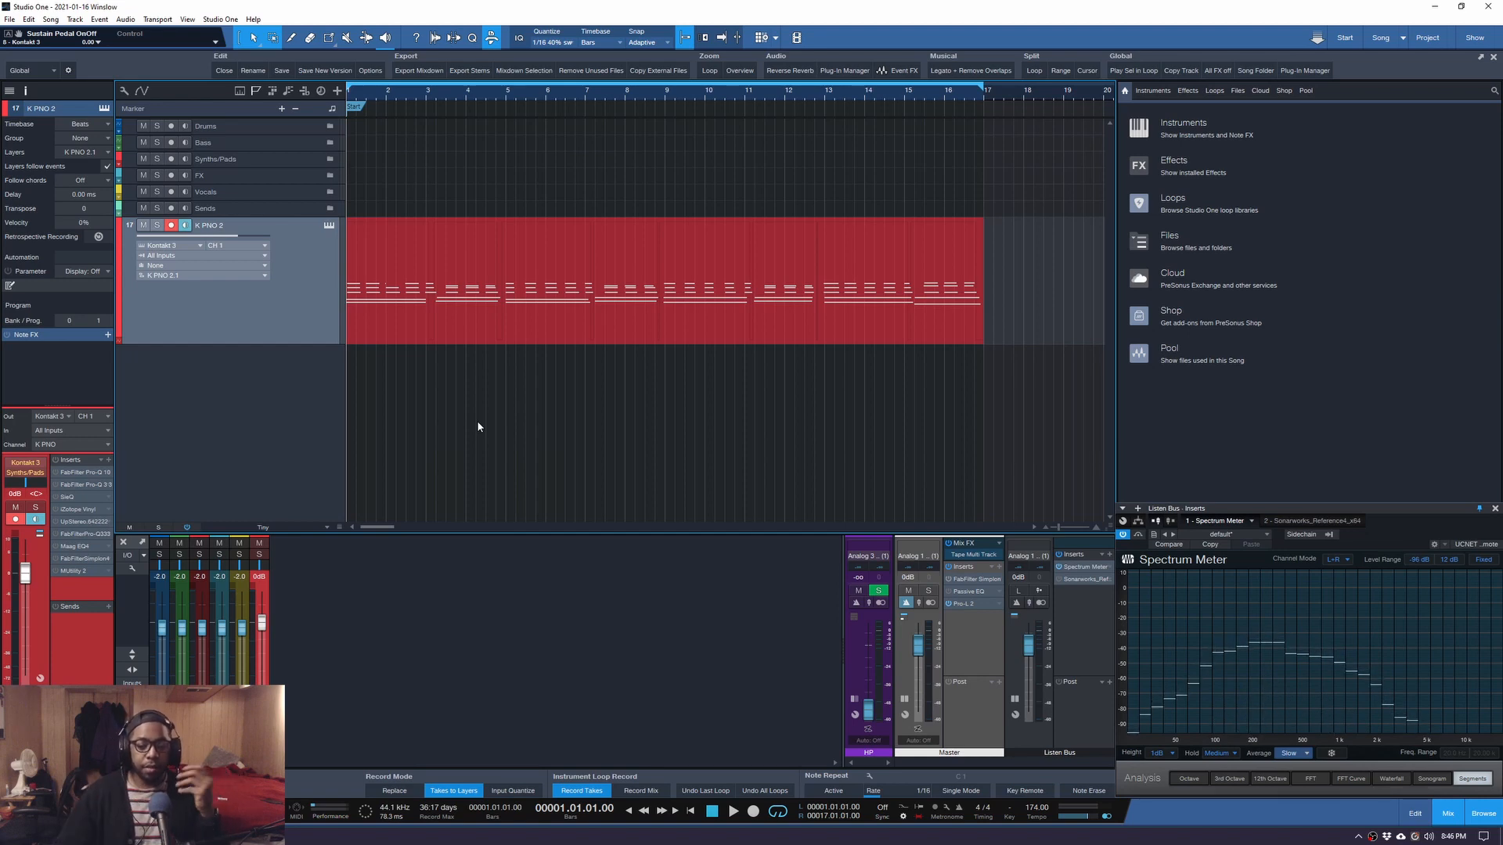
pyautogui.press('space')
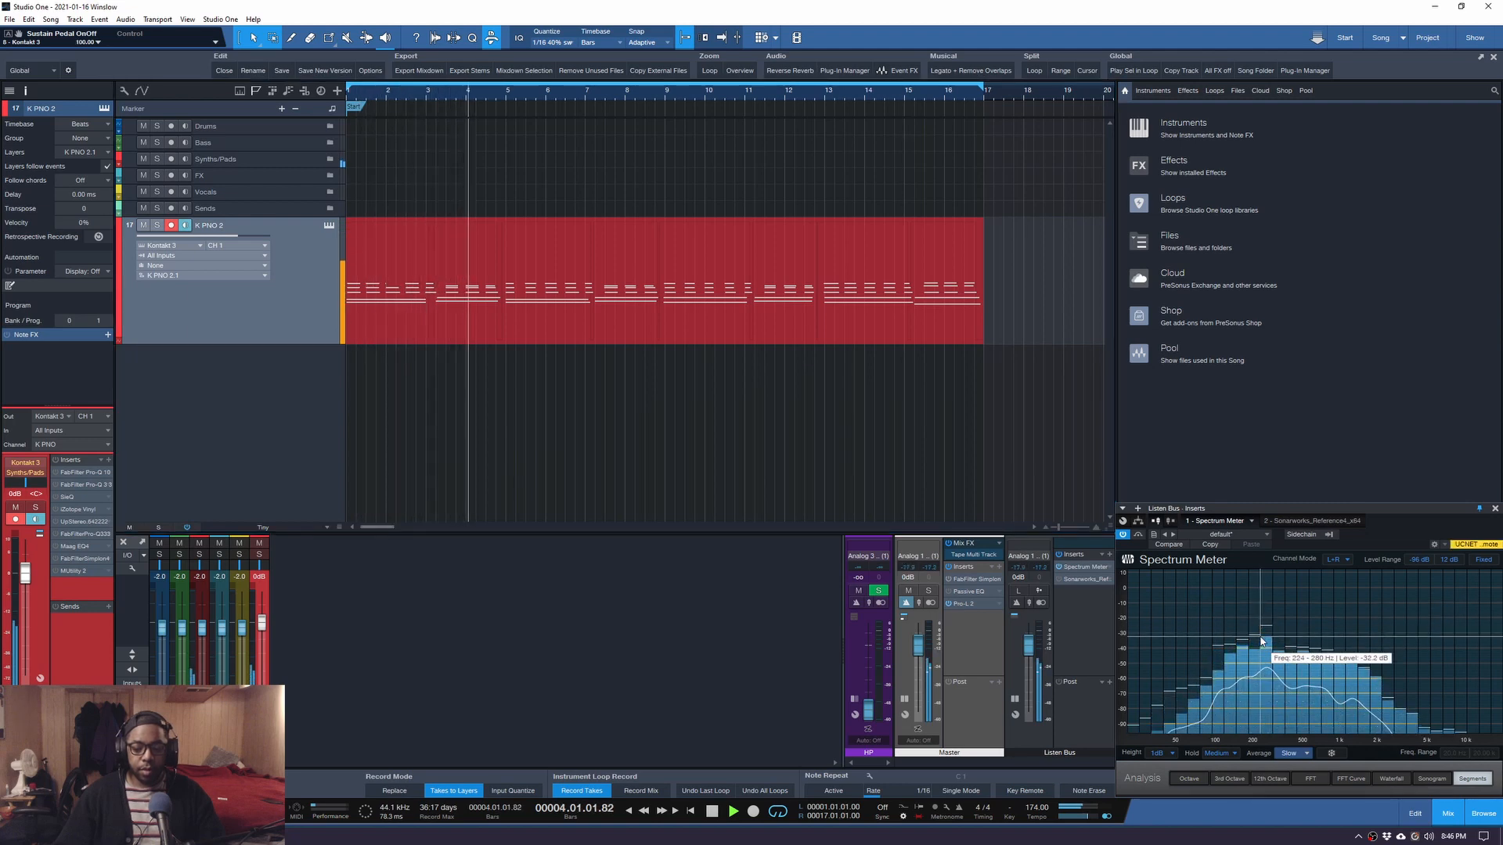
pyautogui.press('space')
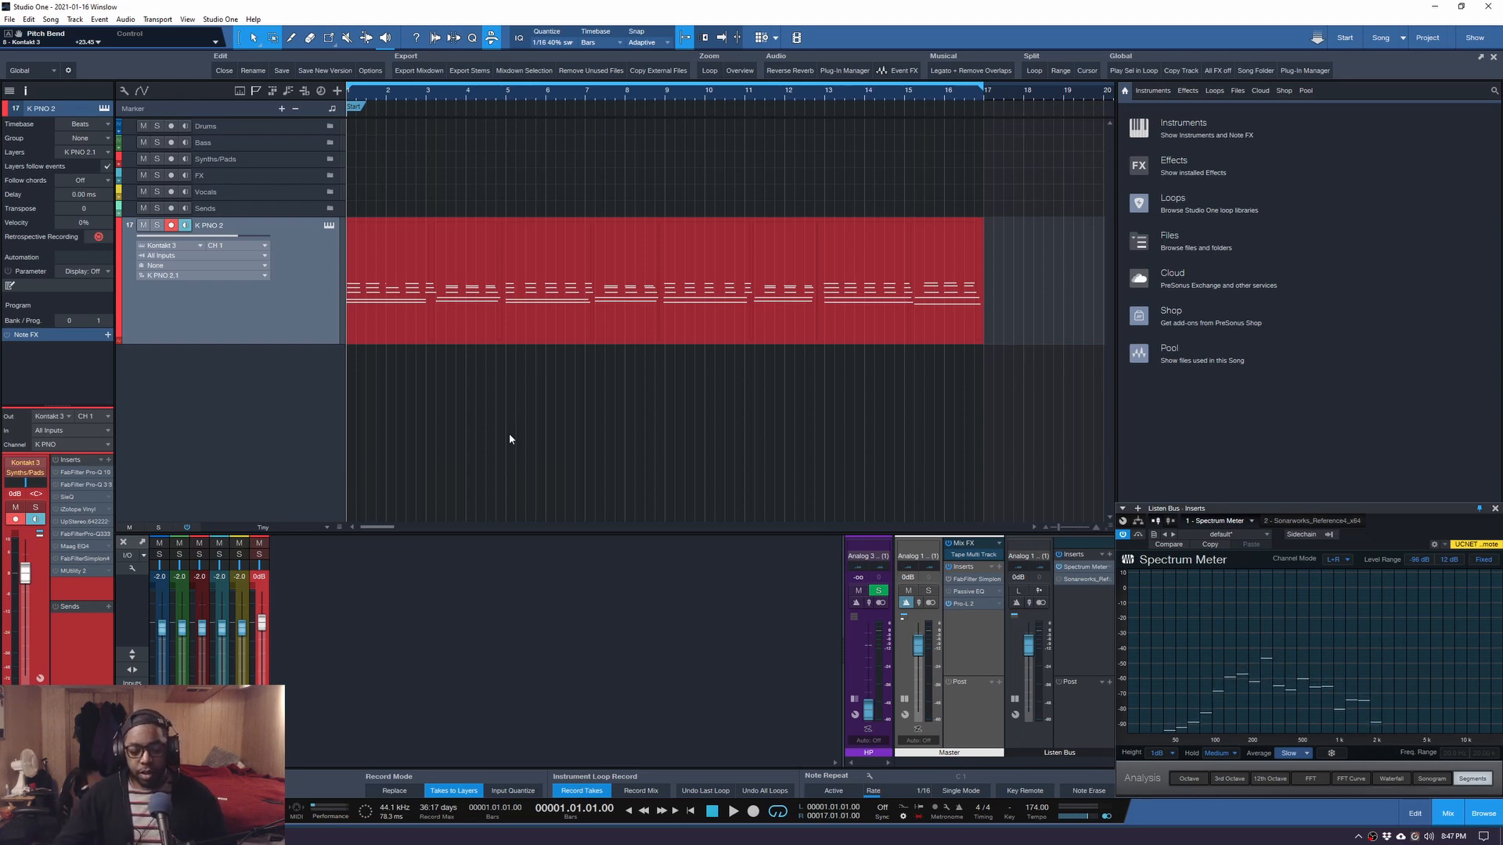
# Open the K PNO 2 part in the note editor, zoom in, and make the editor panel taller.
pyautogui.doubleClick(440, 314)
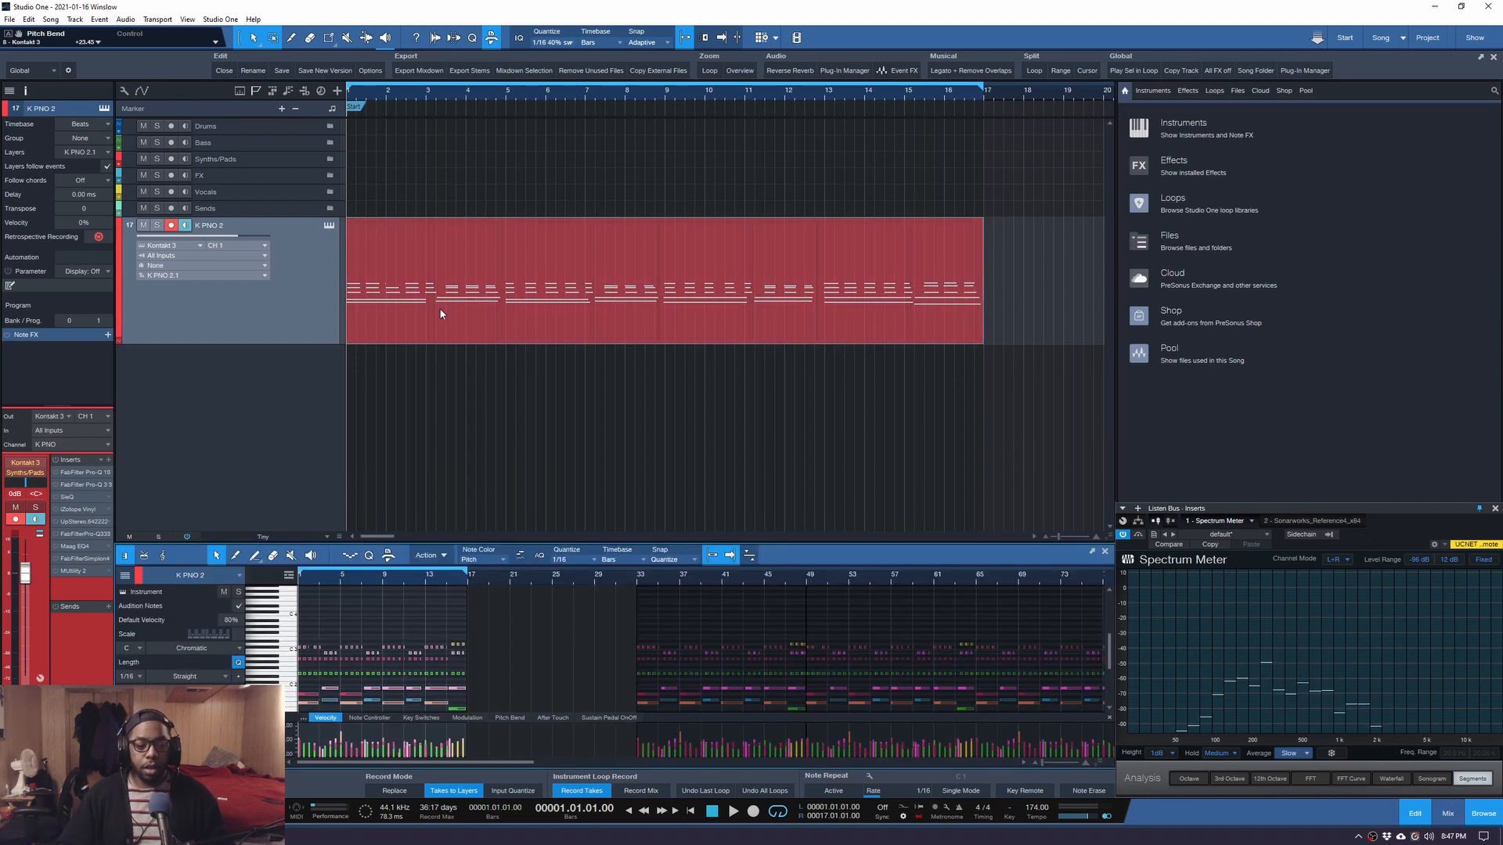
pyautogui.scroll(2, 537, 607)
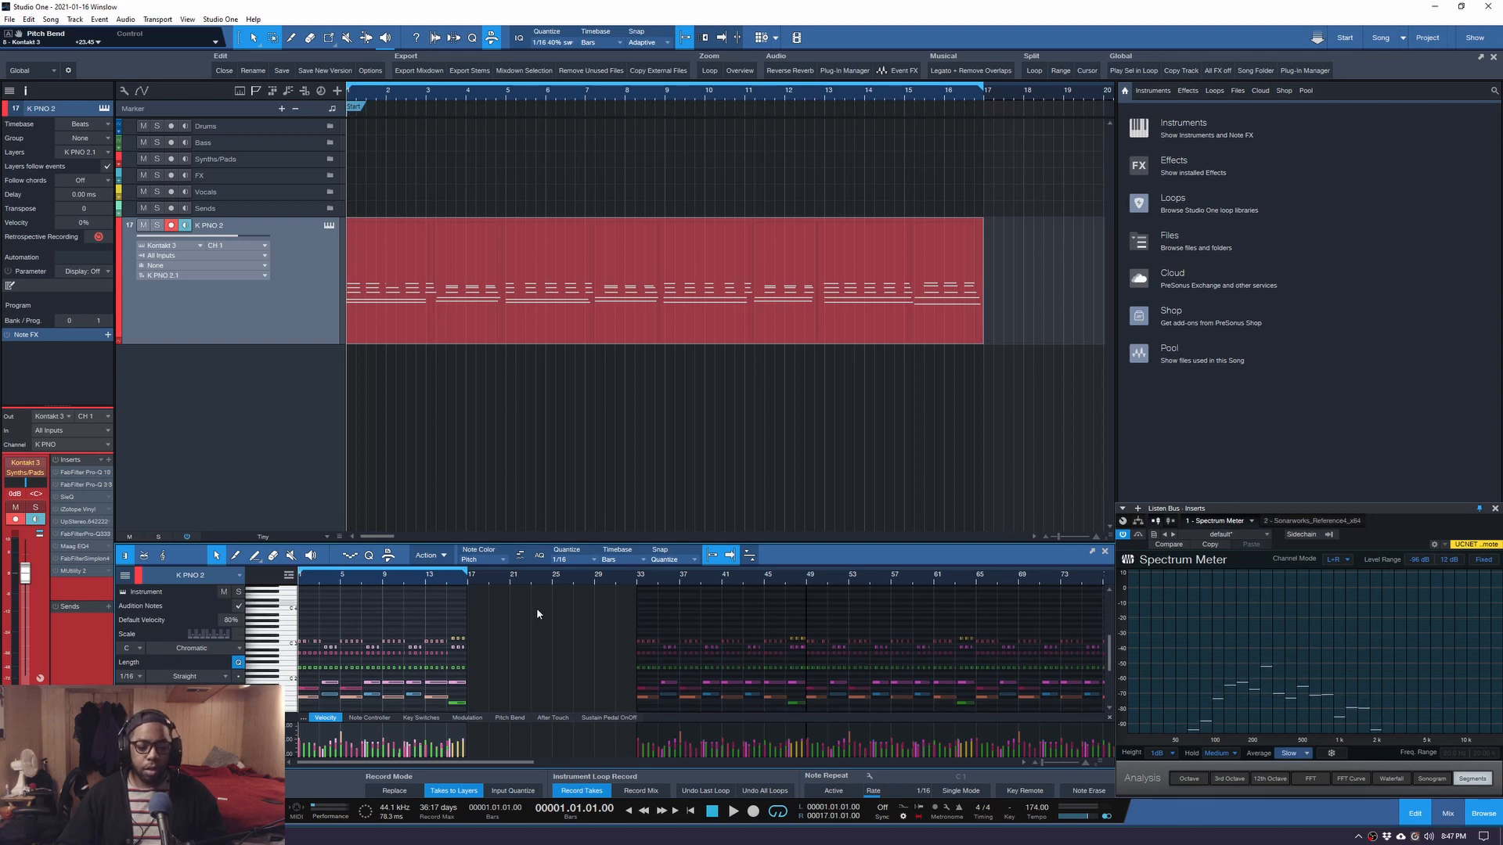
pyautogui.scroll(5, 536, 607)
pyautogui.moveTo(444, 540); pyautogui.dragTo(451, 413)
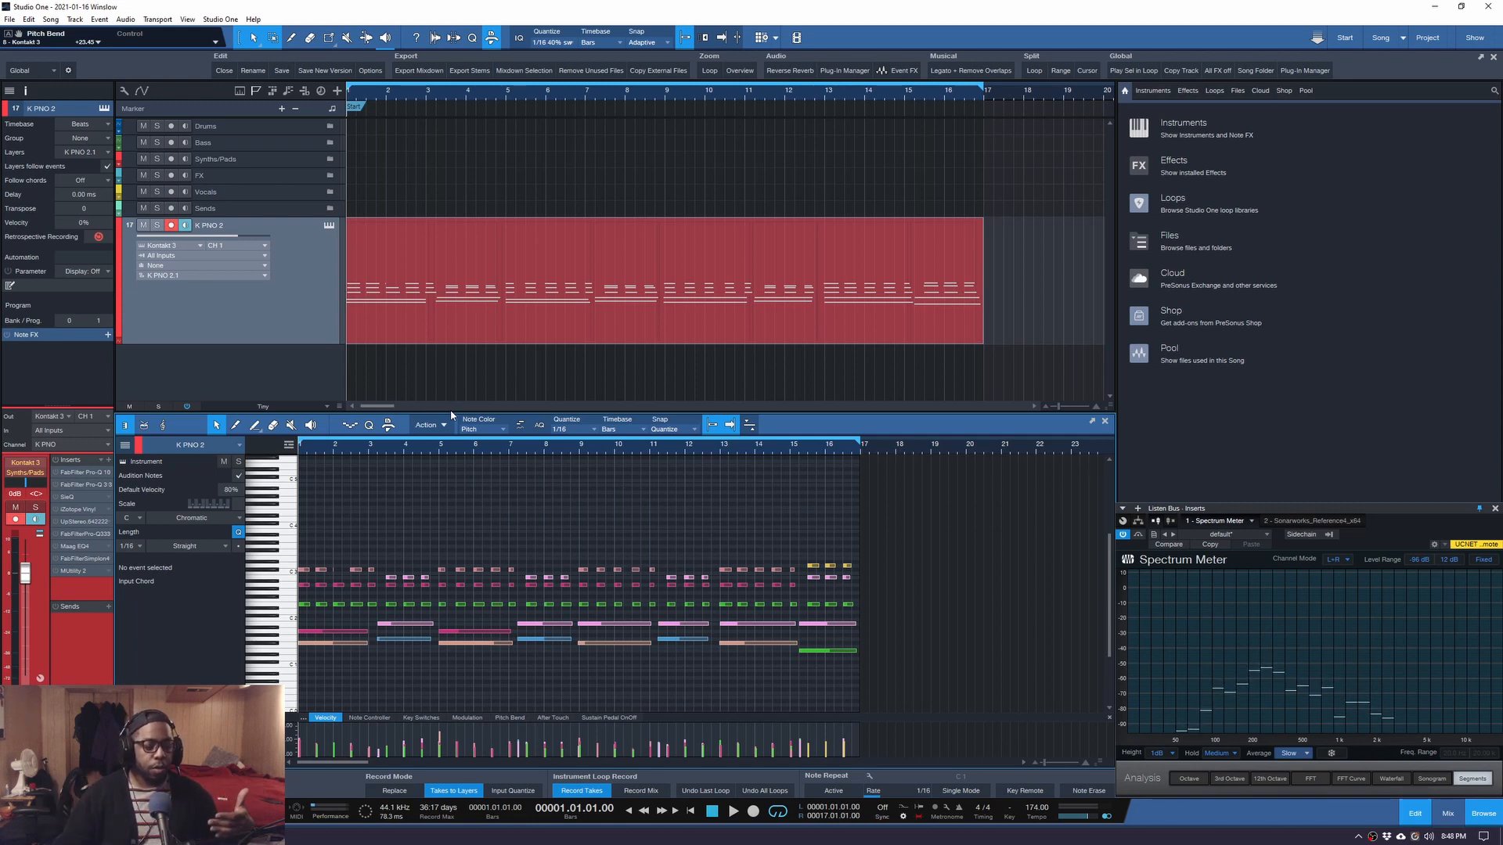
# Open the K PNO channel's first Pro-Q 3, watch its analyzer during playback, and solo the 18.6 kHz band.
pyautogui.doubleClick(69, 473)
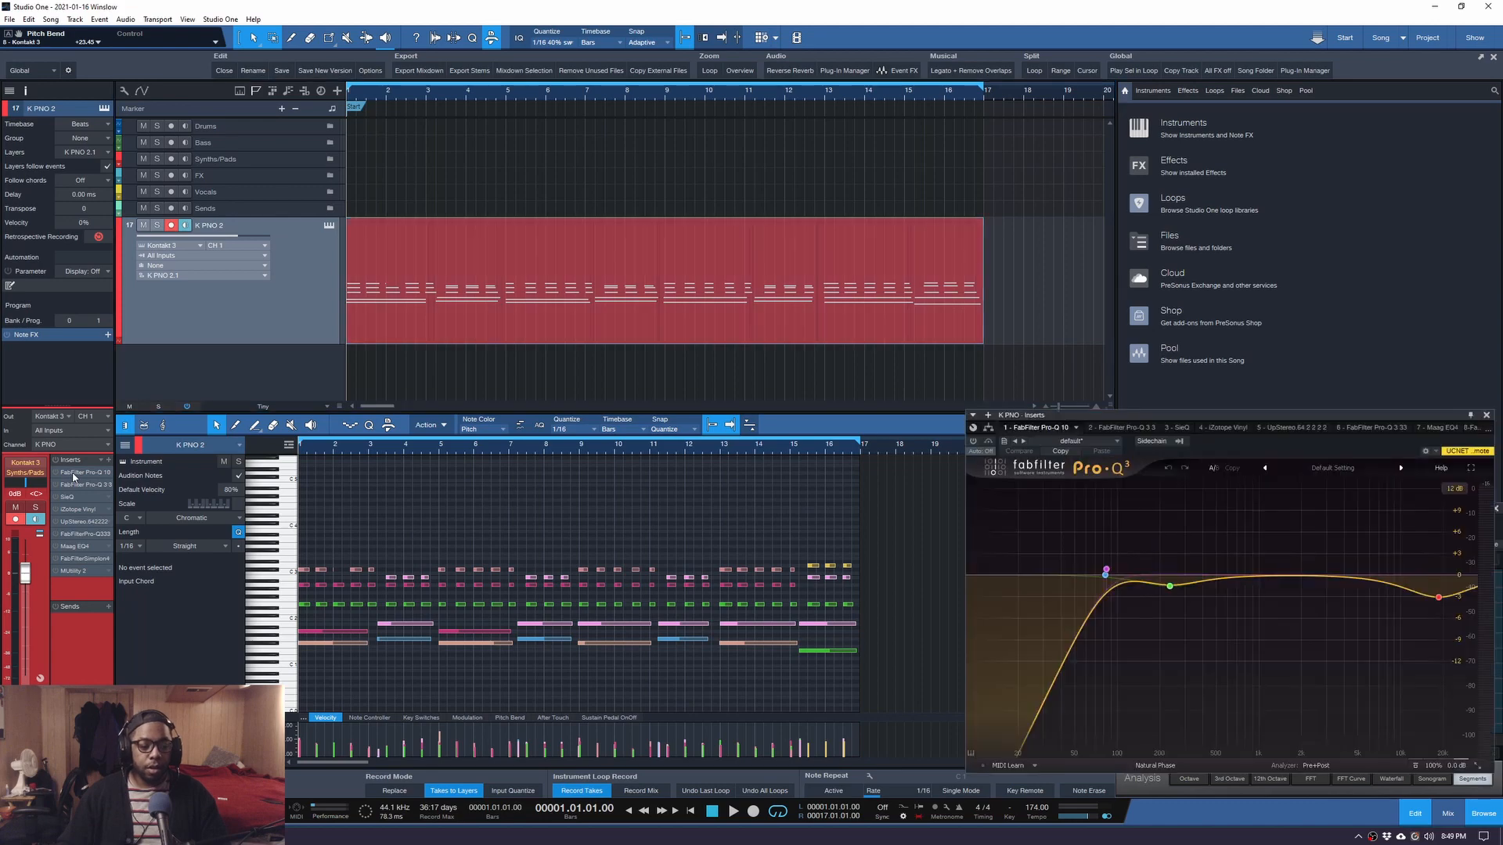
pyautogui.moveTo(1094, 420); pyautogui.dragTo(793, 364)
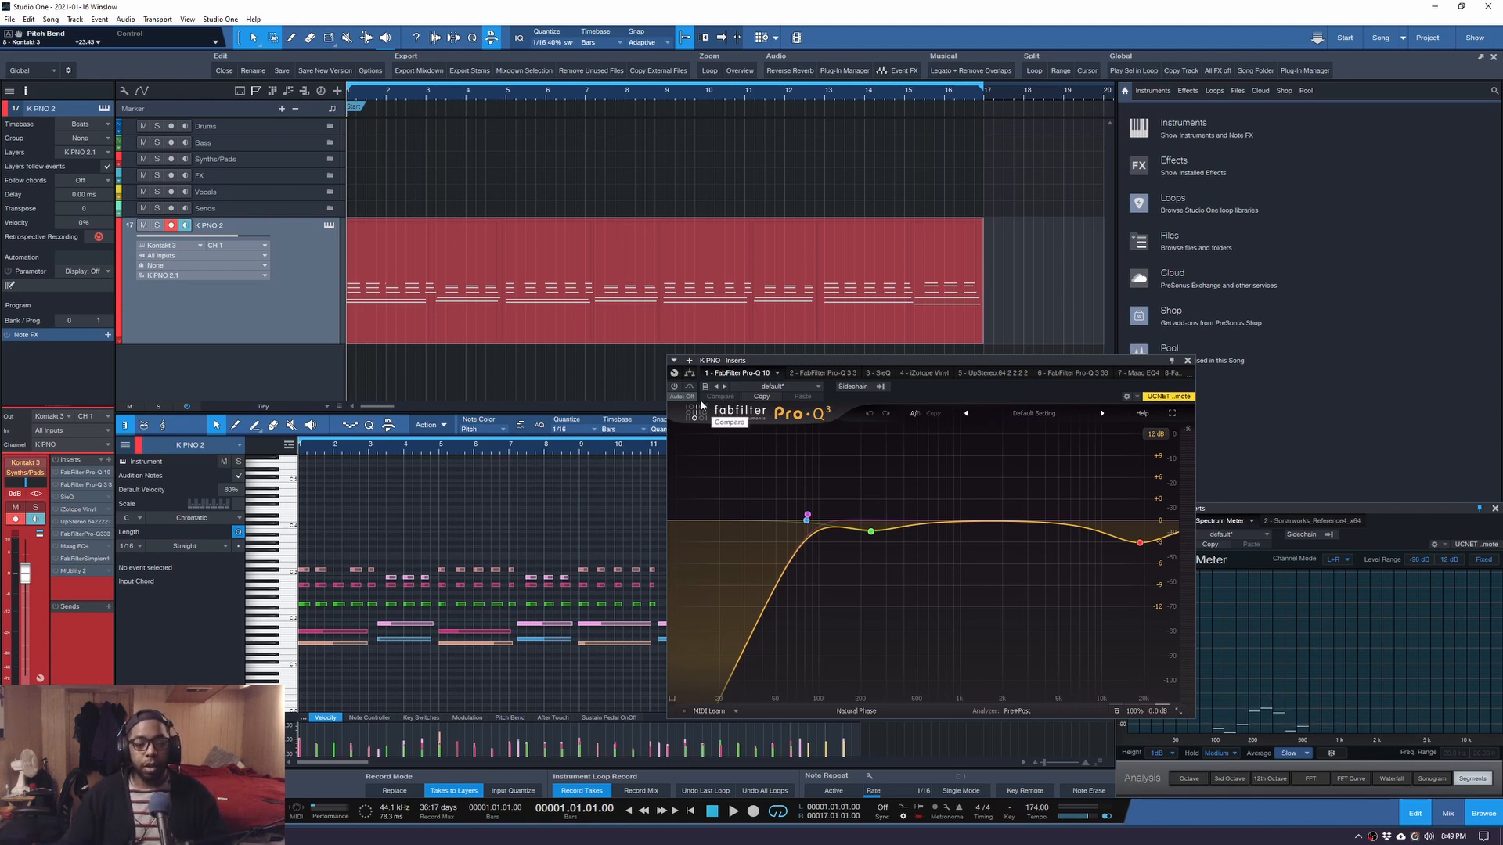
pyautogui.press('space')
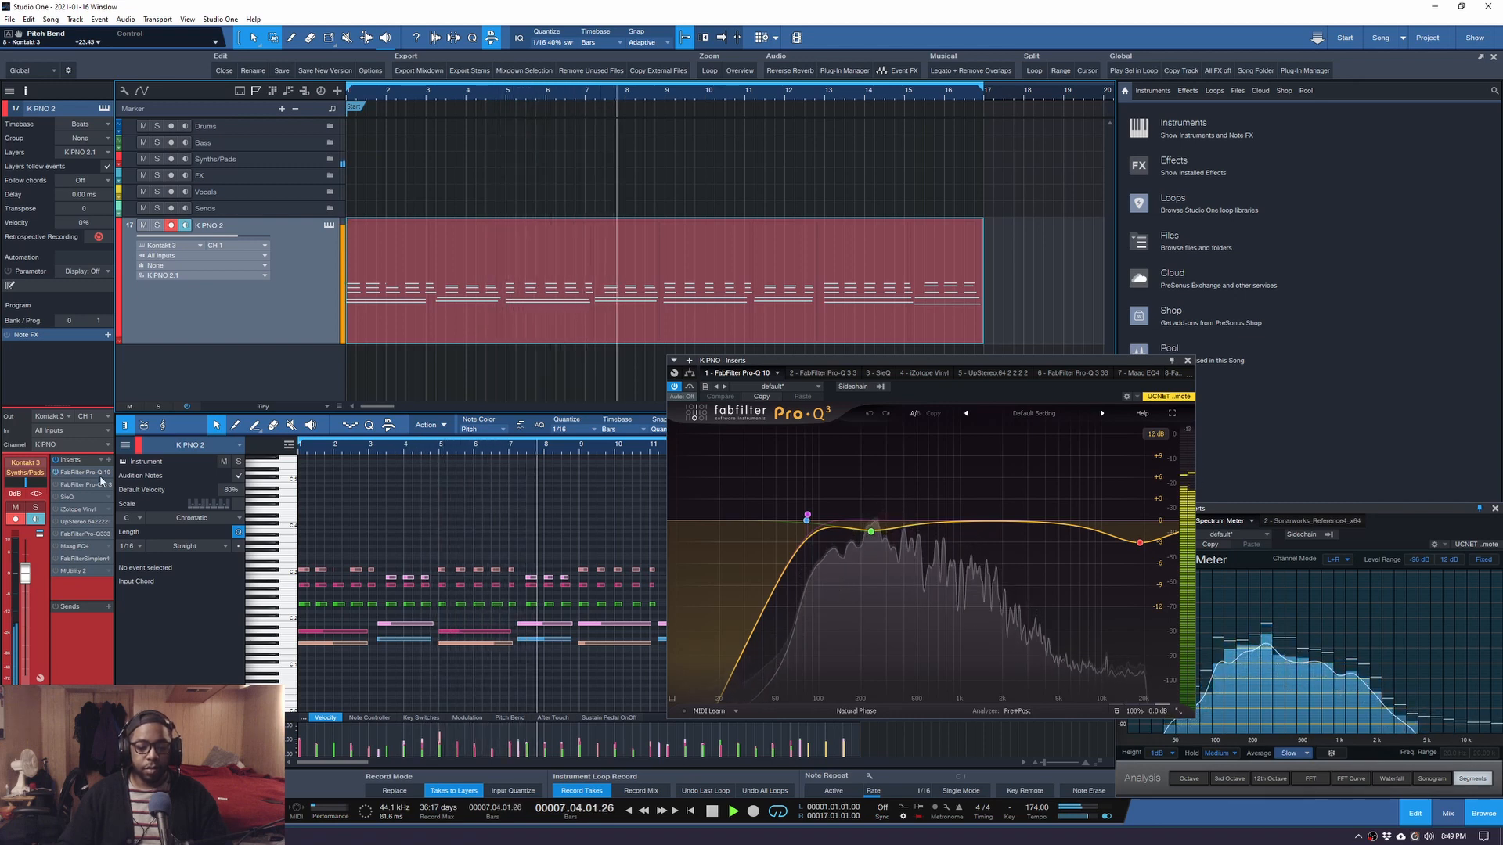
pyautogui.press('space')
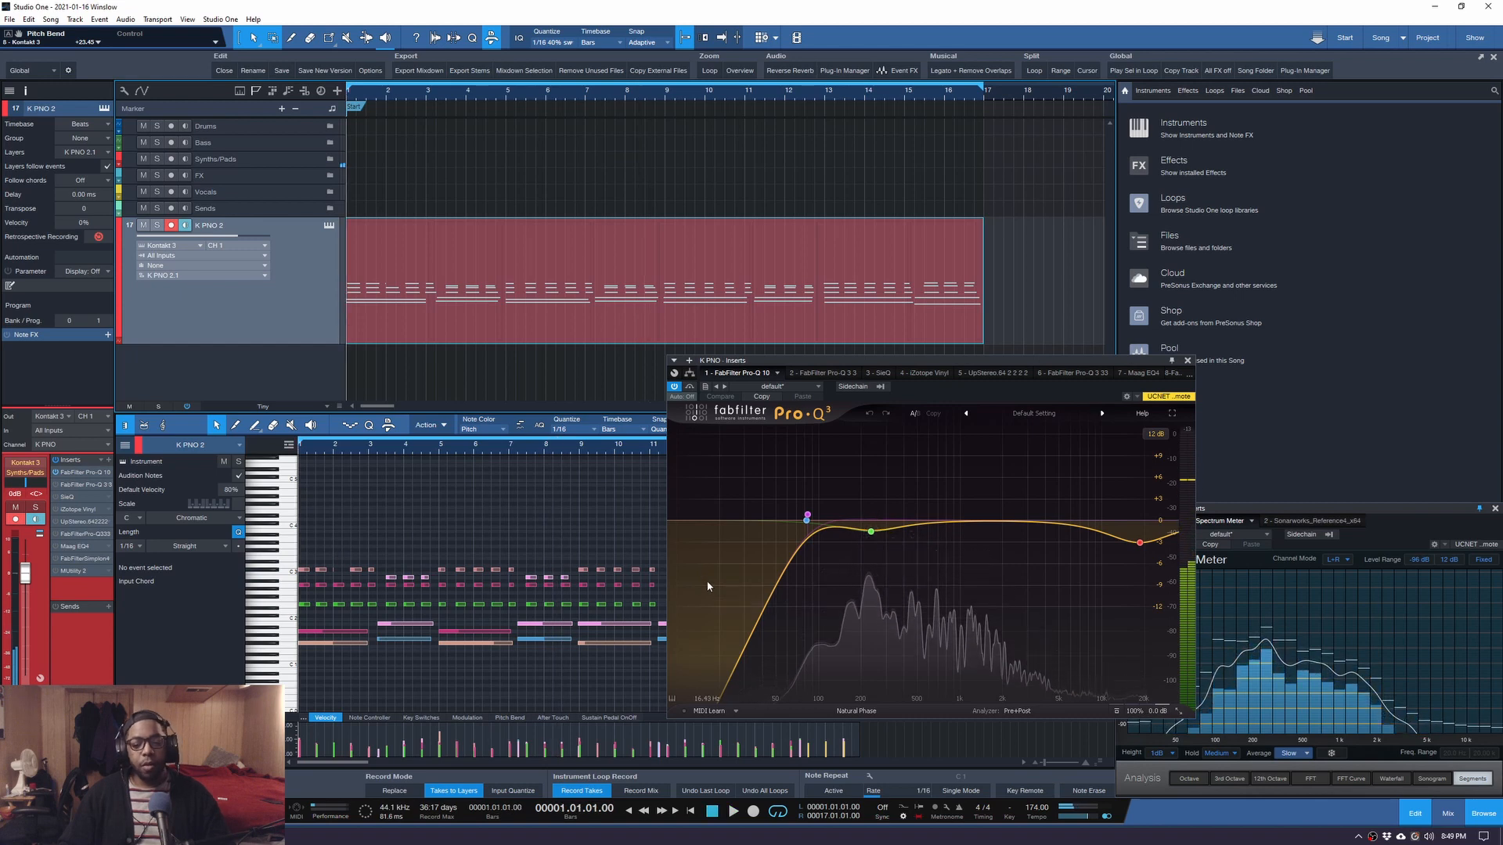
pyautogui.moveTo(1144, 546)
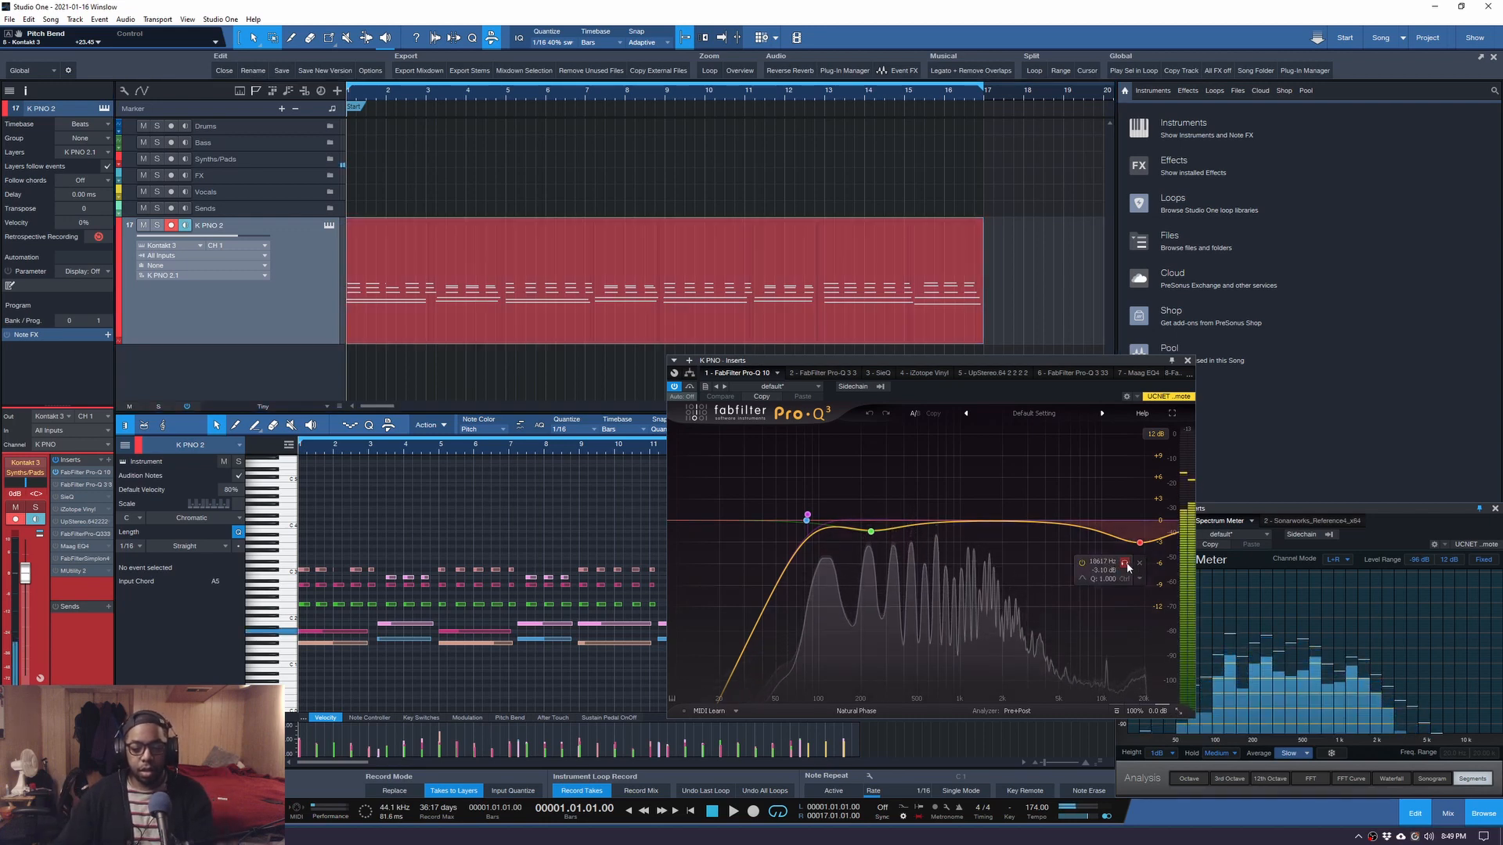
pyautogui.click(1126, 564)
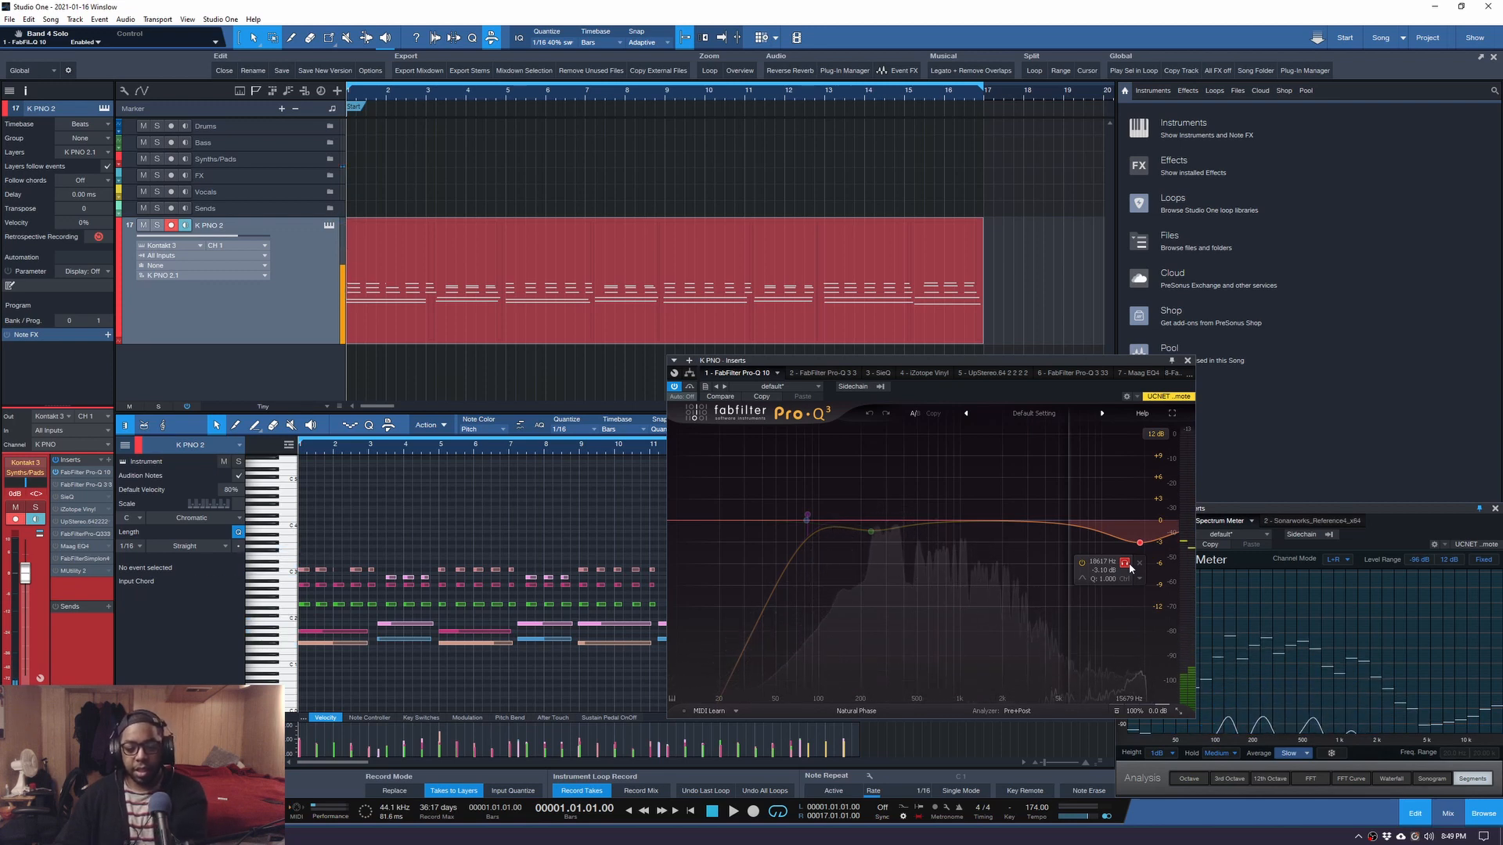
# Unsolo the 18.6 kHz band, audition the piano EQ in the song, then view the second Pro-Q 3.
pyautogui.click(1128, 564)
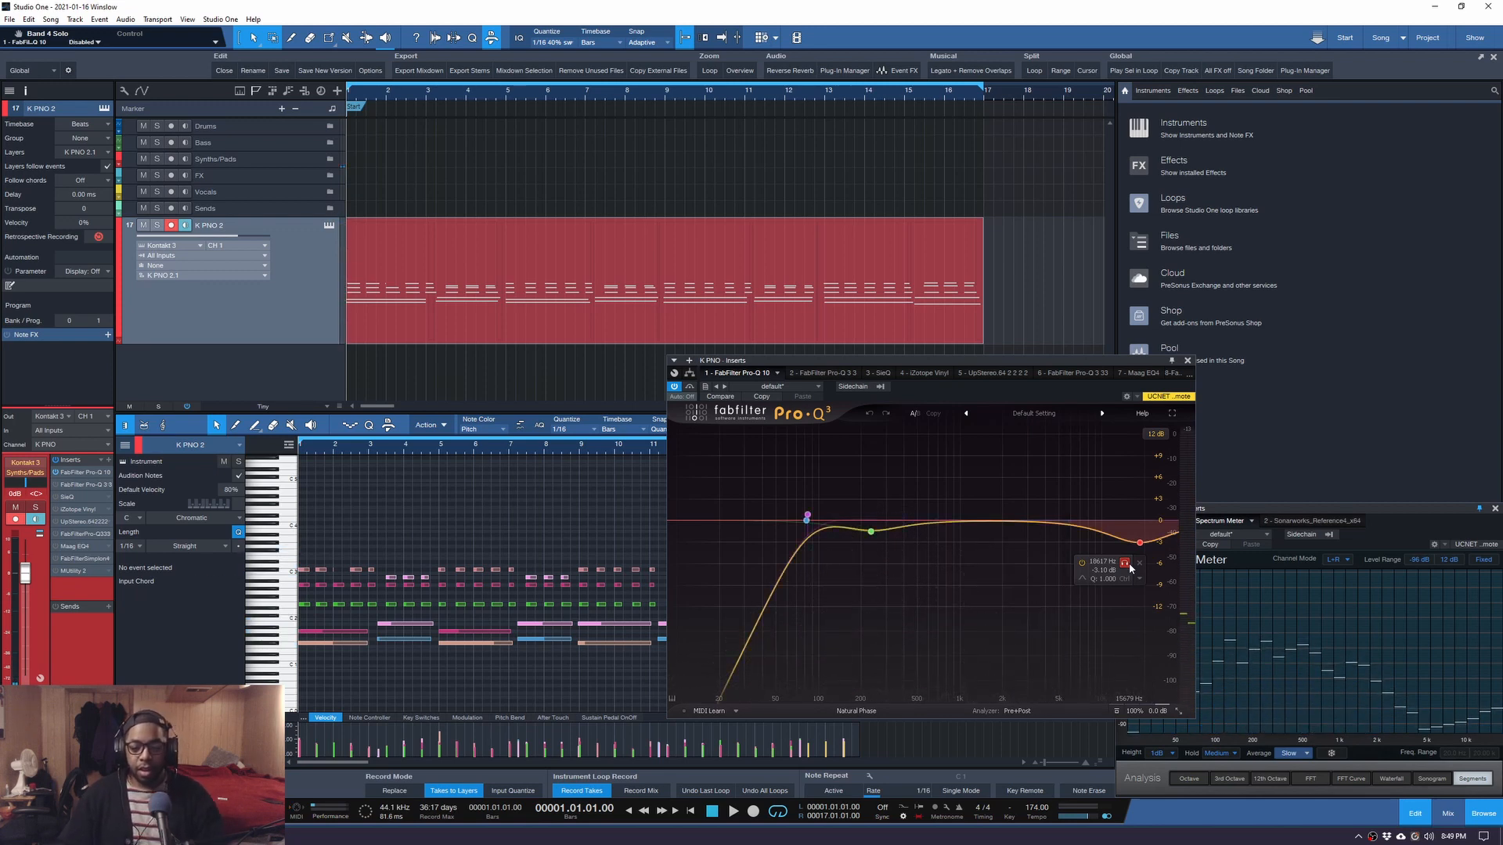
pyautogui.press('space')
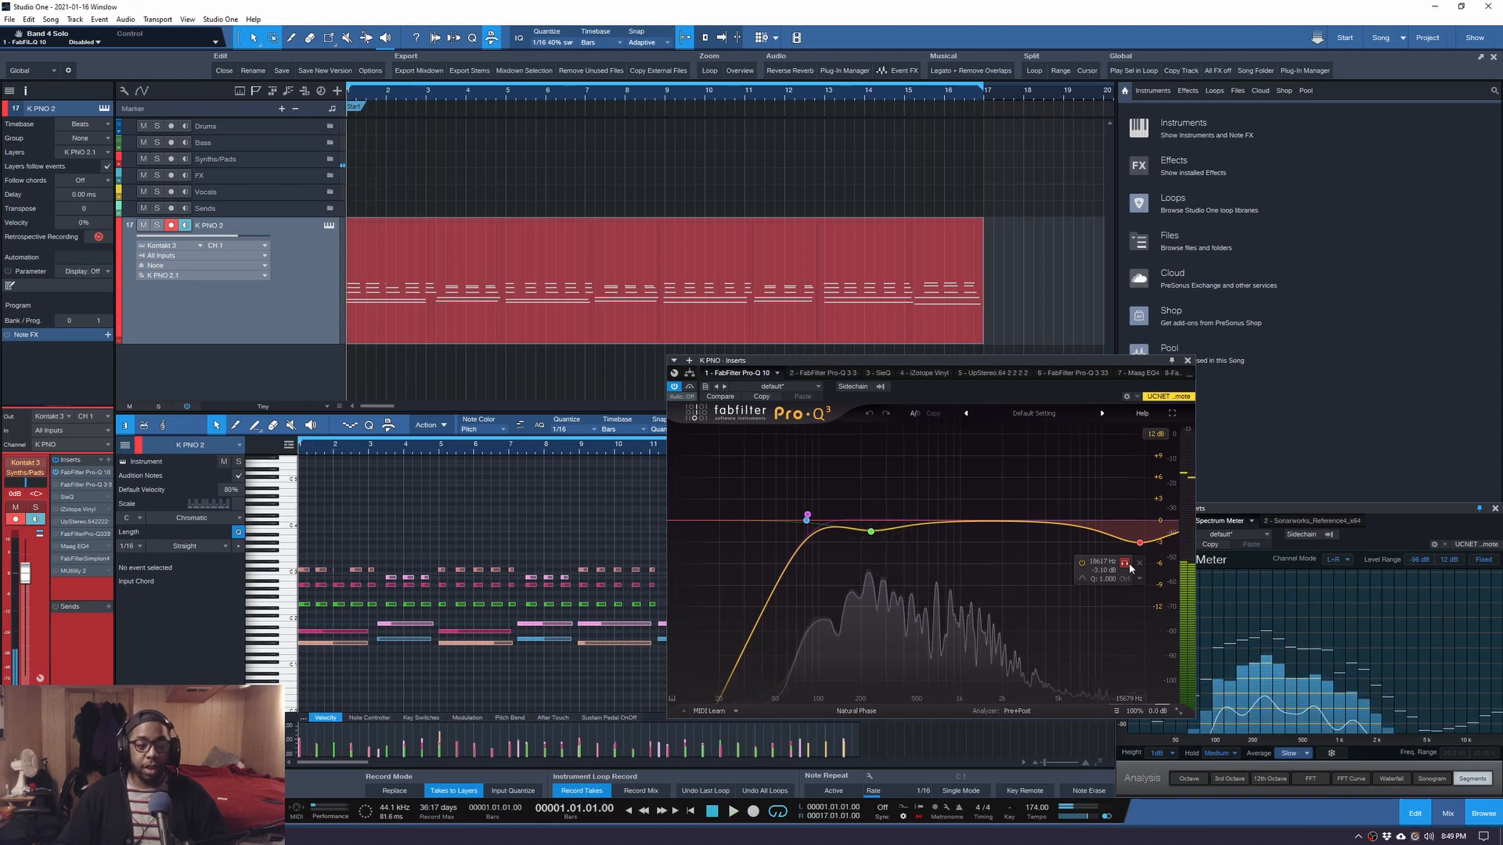
pyautogui.moveTo(872, 571)
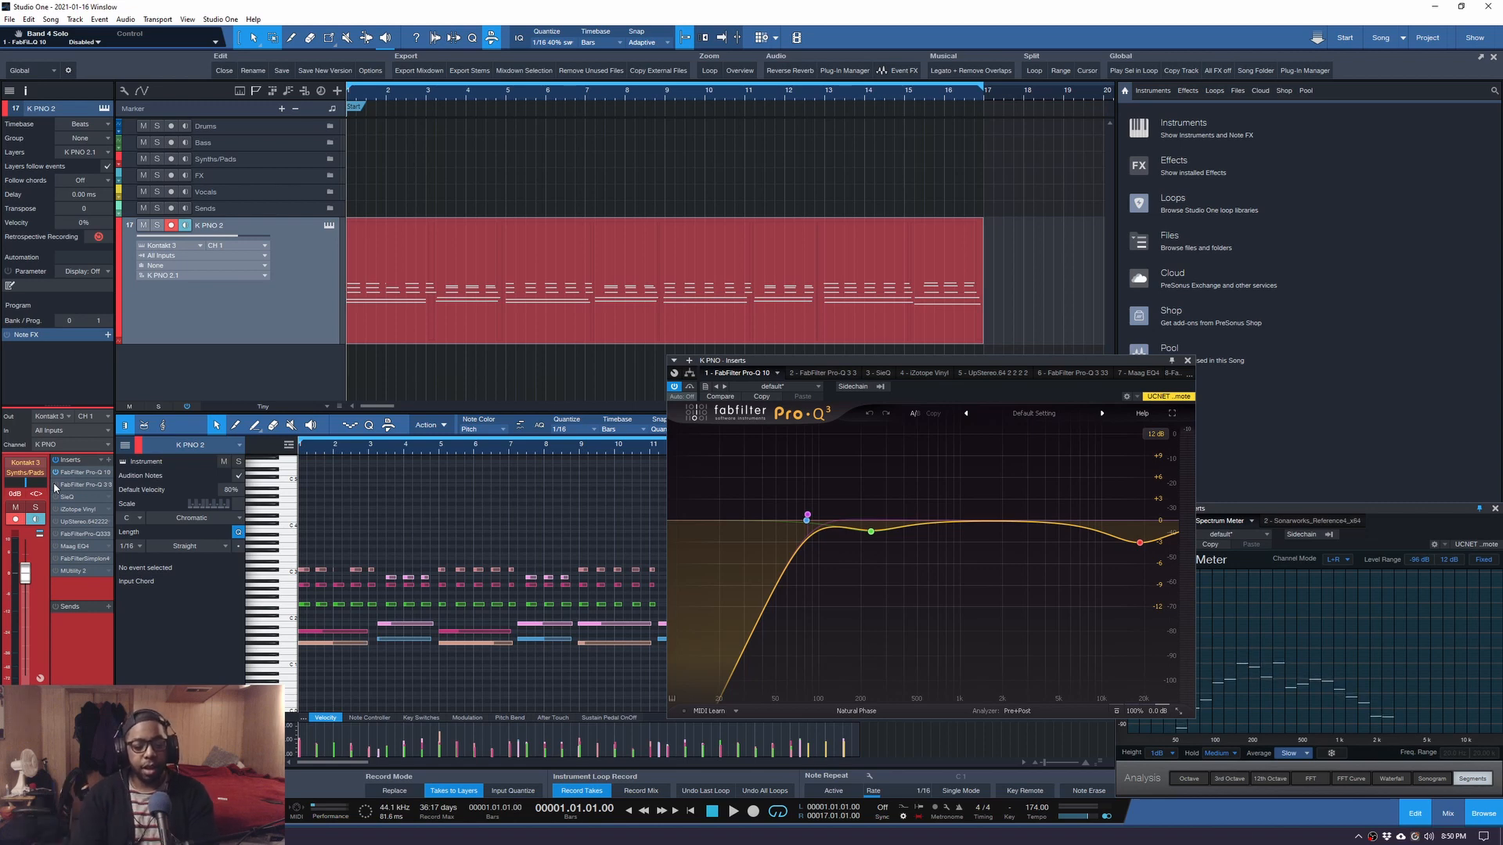
pyautogui.press('space')
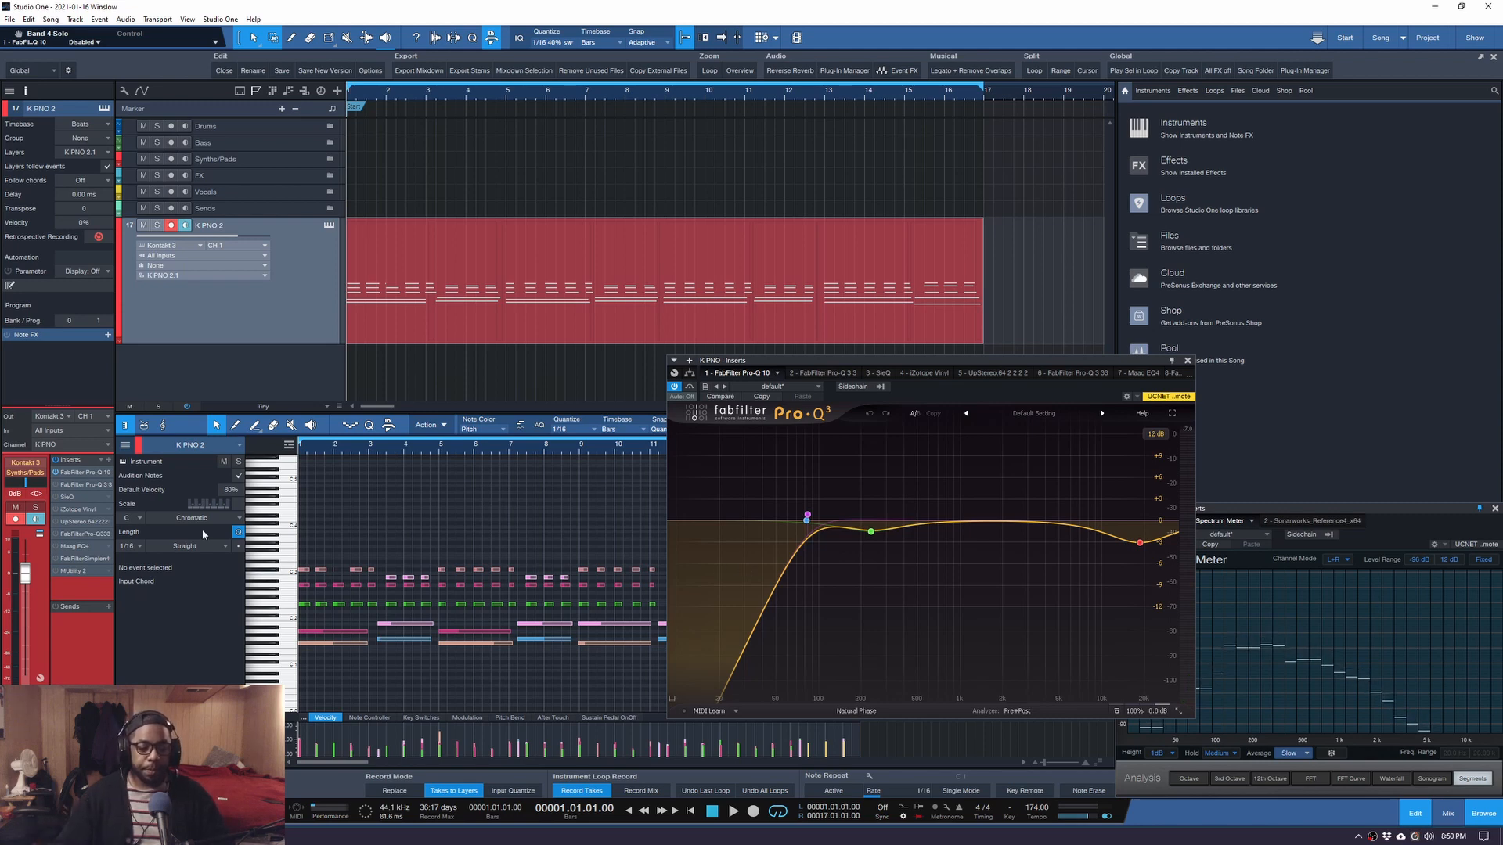
pyautogui.click(821, 373)
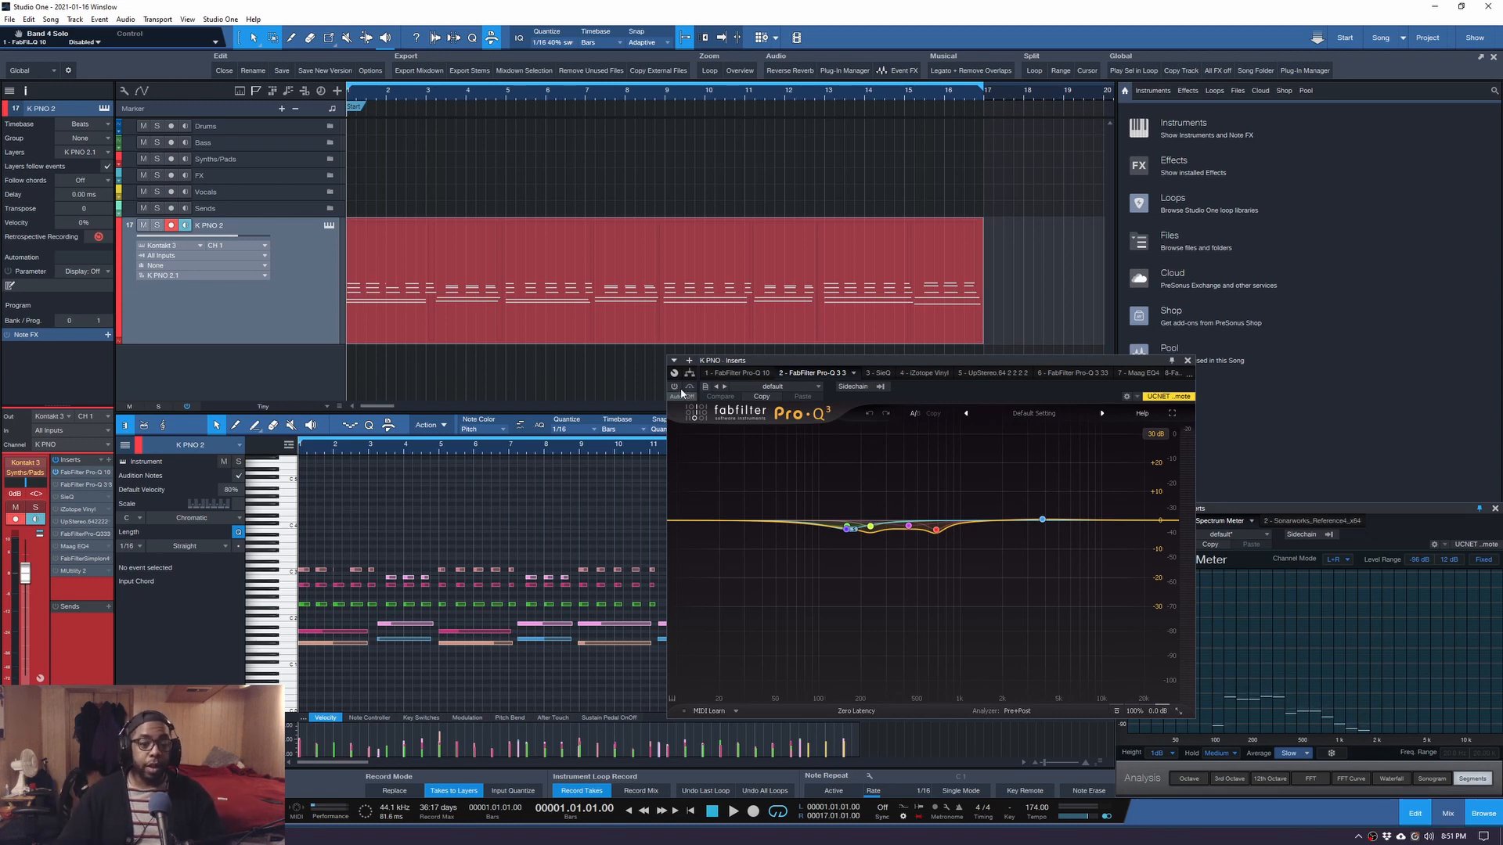
# Compare the second Pro-Q 3 bypassed and active with a 6 dB graph range, and unsolo its 157 Hz band.
pyautogui.press('space')
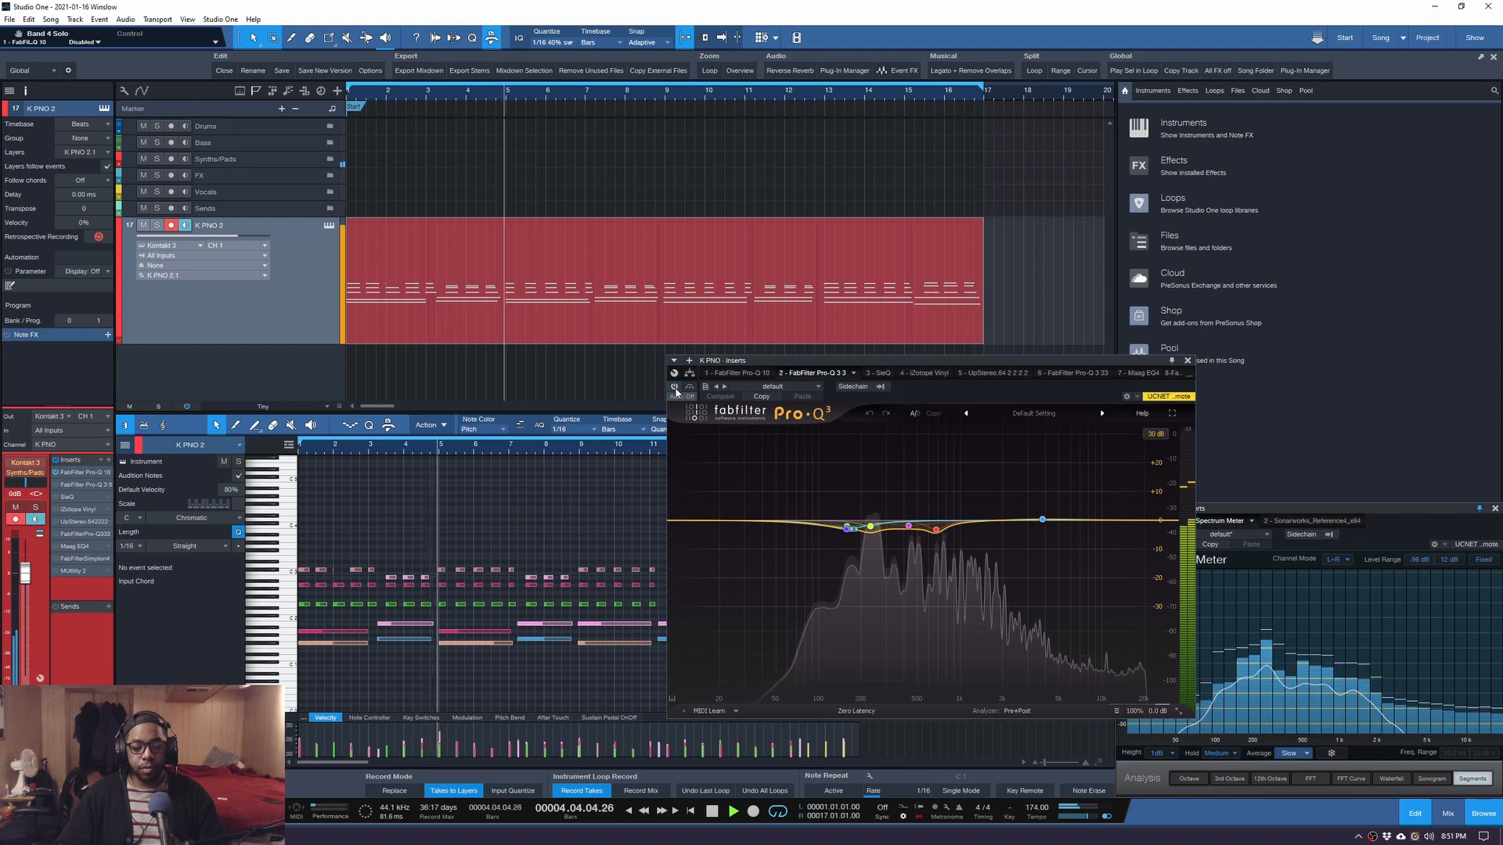
pyautogui.click(675, 389)
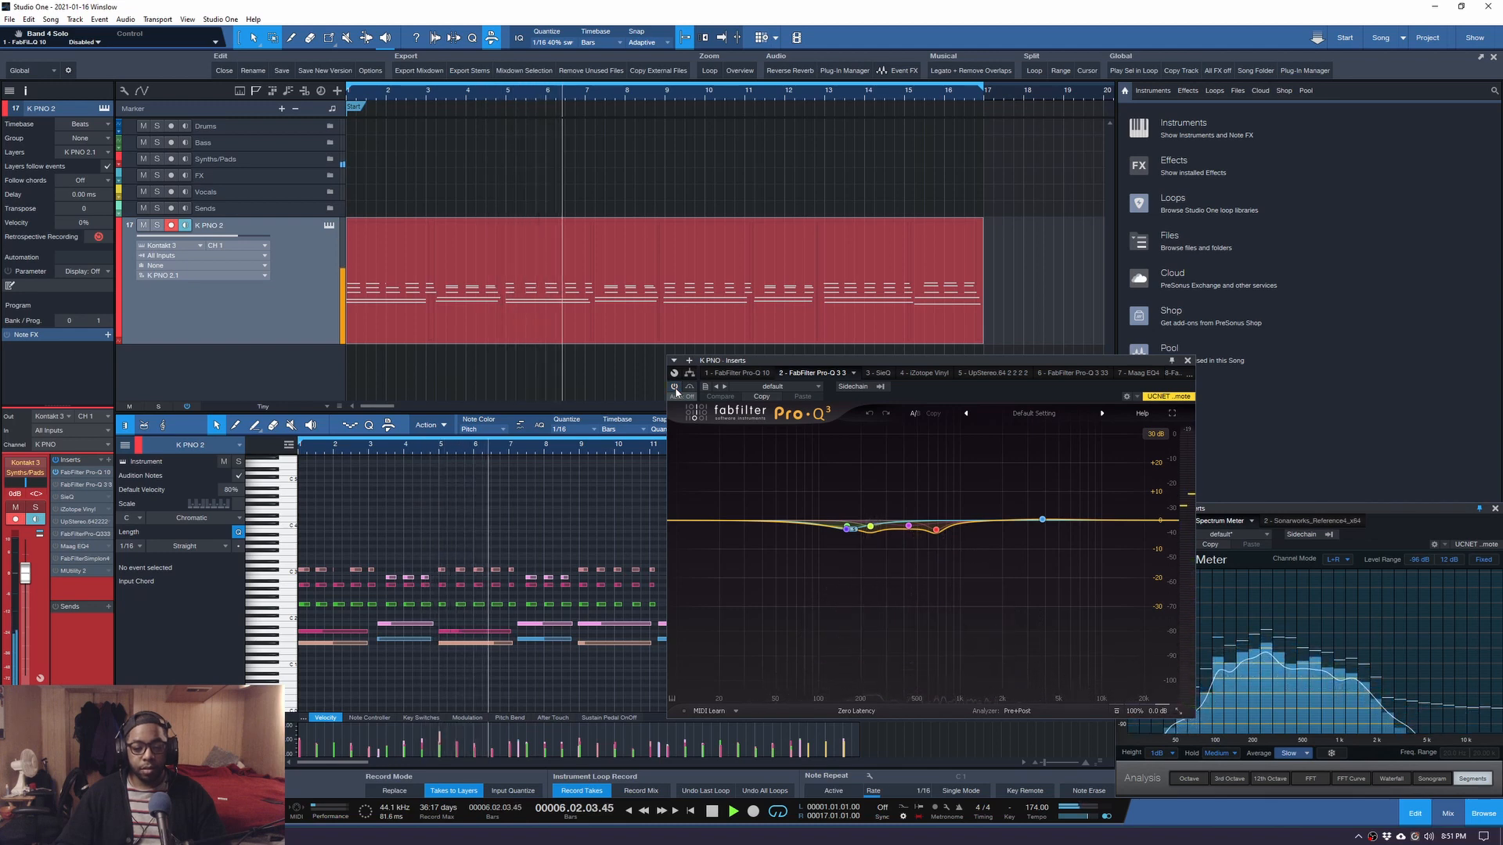
pyautogui.click(1156, 434)
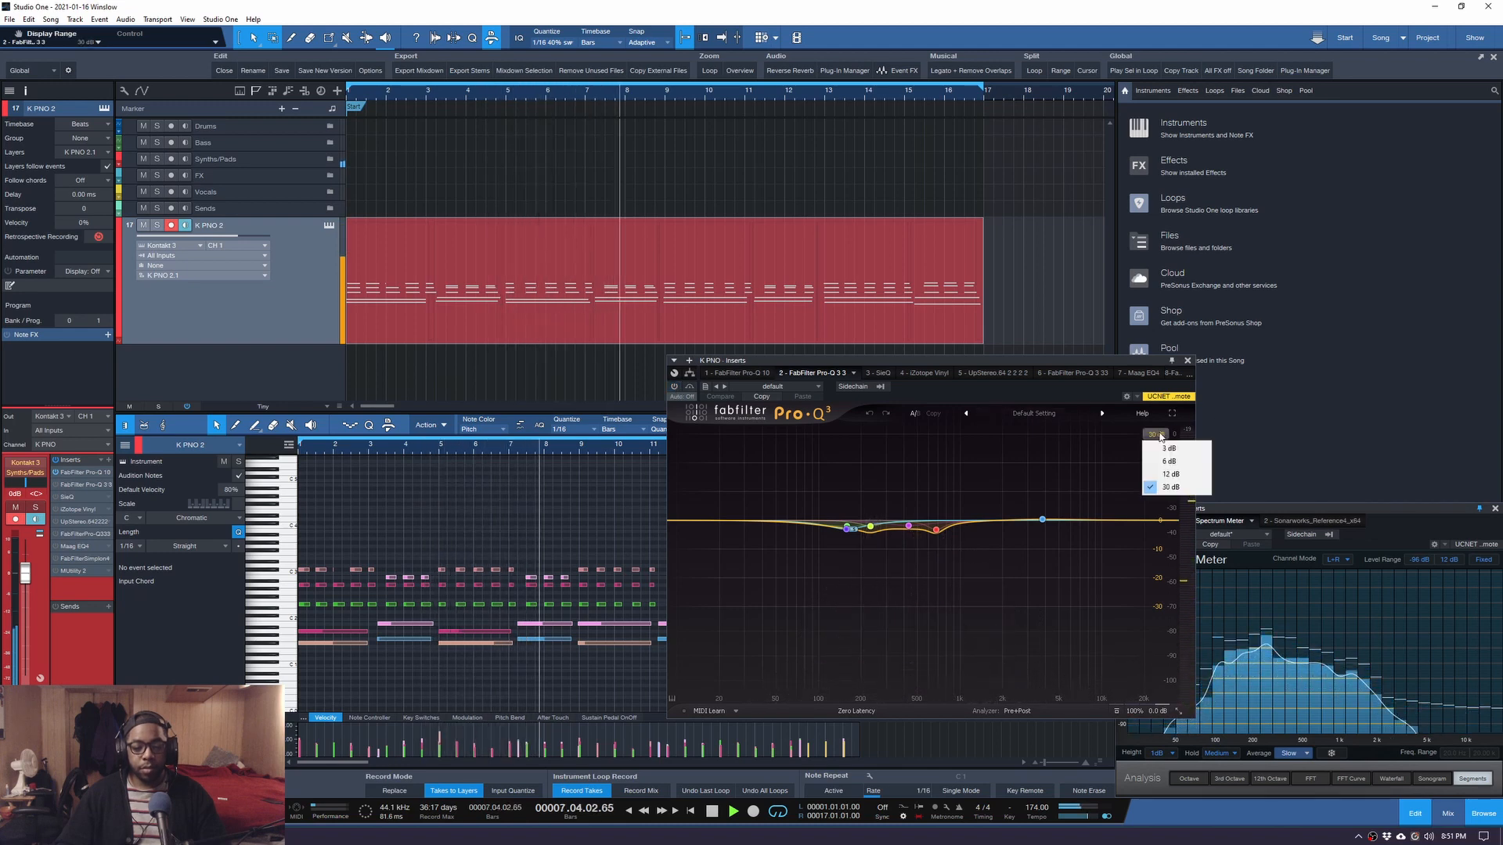
pyautogui.click(1168, 461)
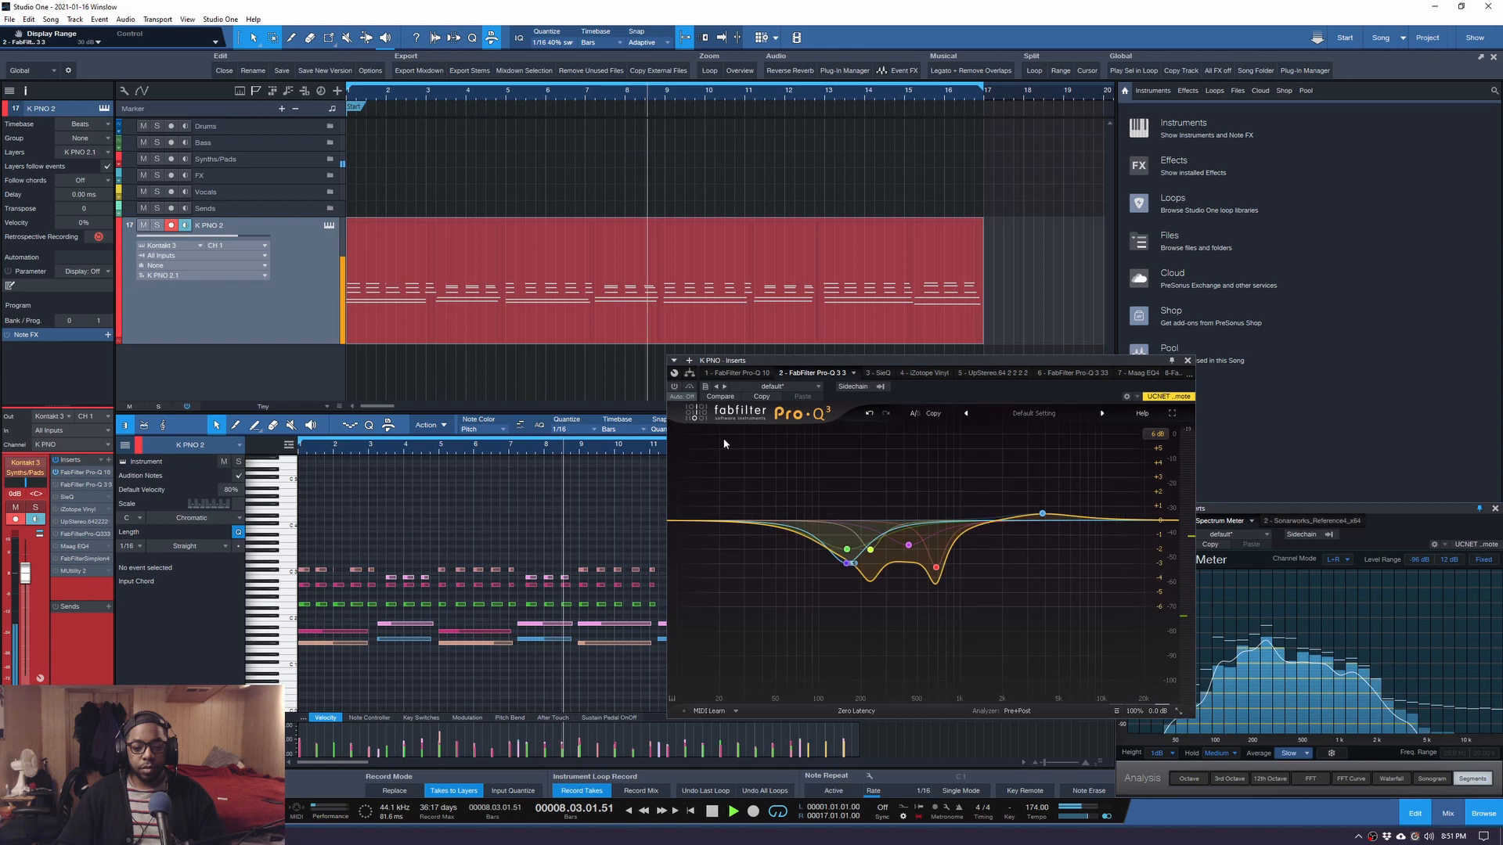
pyautogui.click(674, 386)
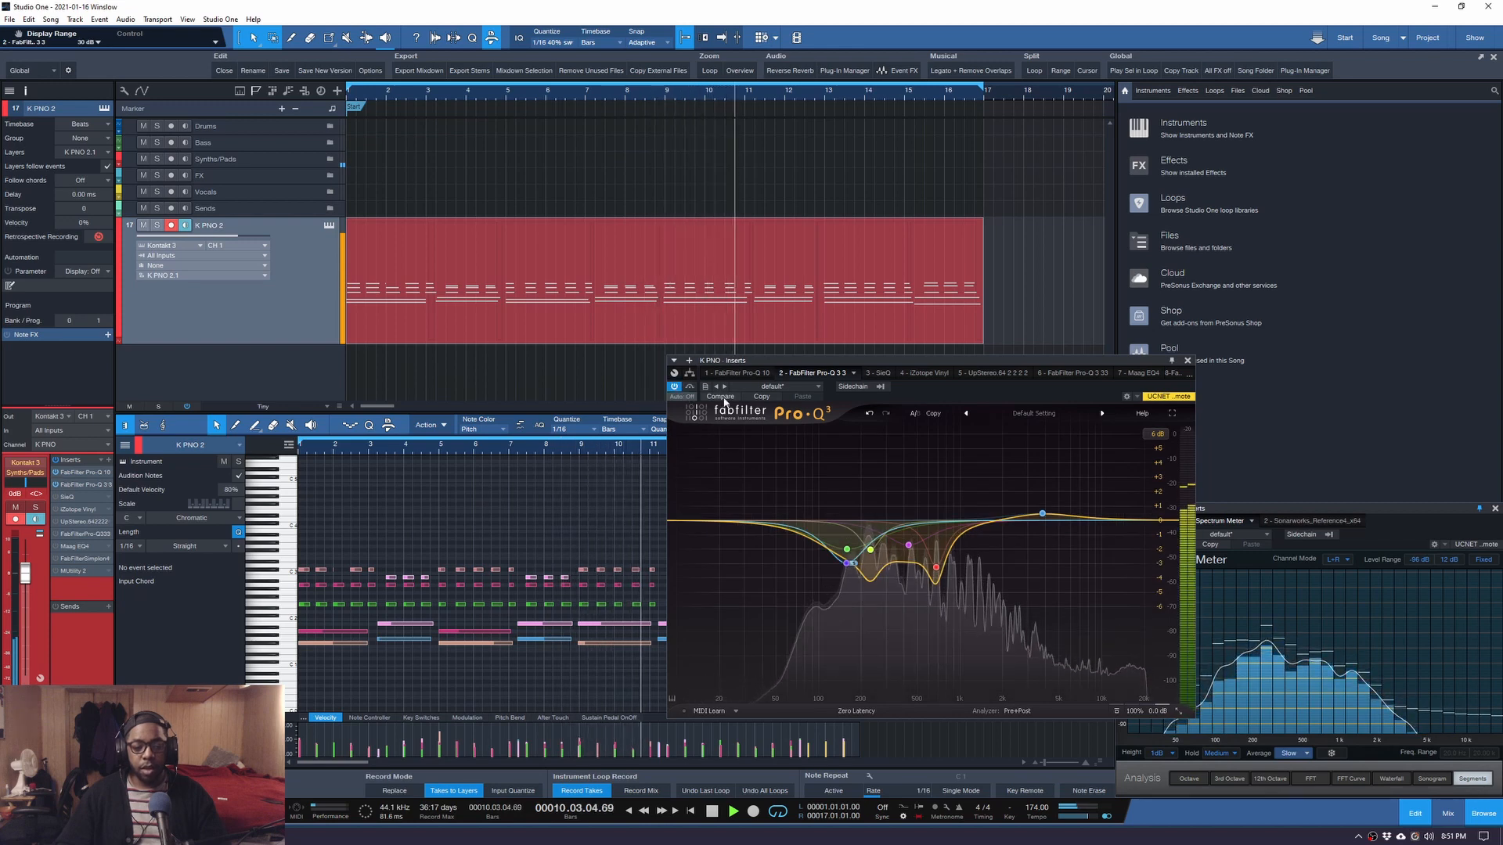
pyautogui.press('space')
pyautogui.moveTo(943, 591)
pyautogui.moveTo(864, 574)
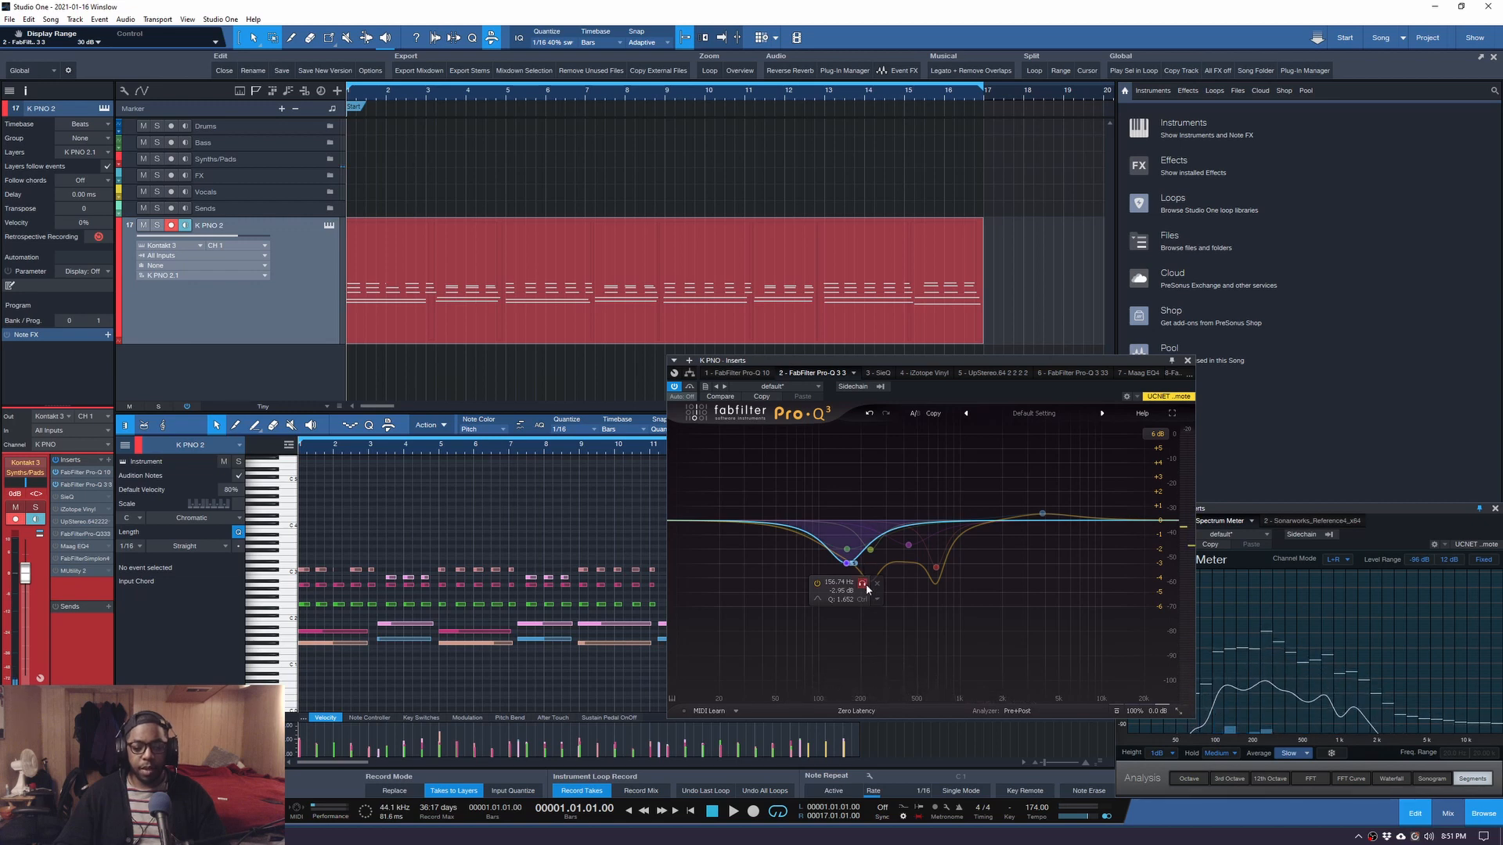
pyautogui.click(864, 585)
# Set the first Pro-Q 3 graph range to 3 dB, then step through the chain to SIE-Q.
pyautogui.moveTo(847, 543)
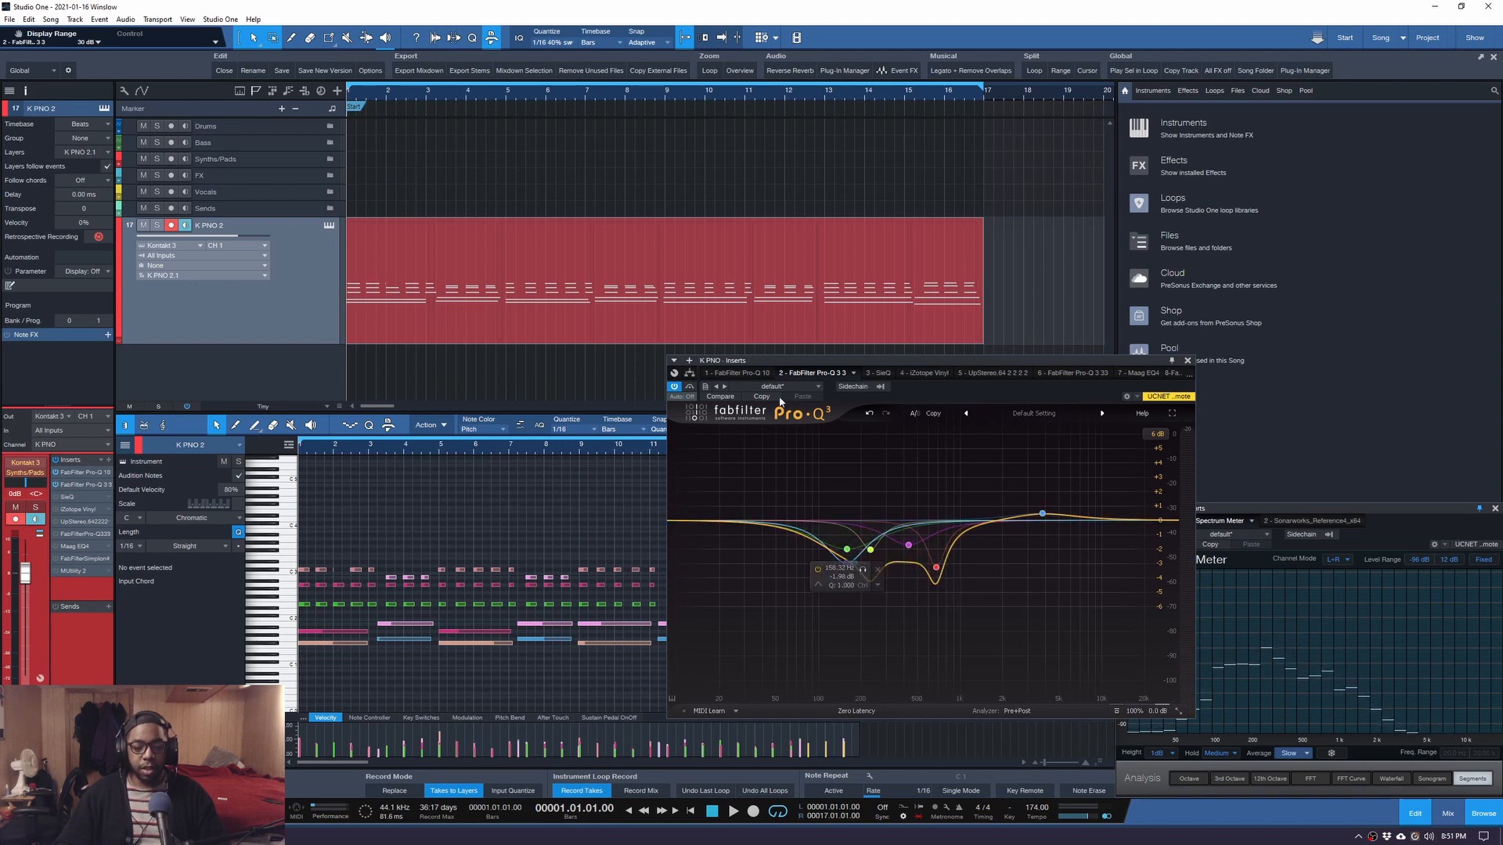
pyautogui.click(752, 378)
pyautogui.click(1155, 434)
pyautogui.click(1170, 497)
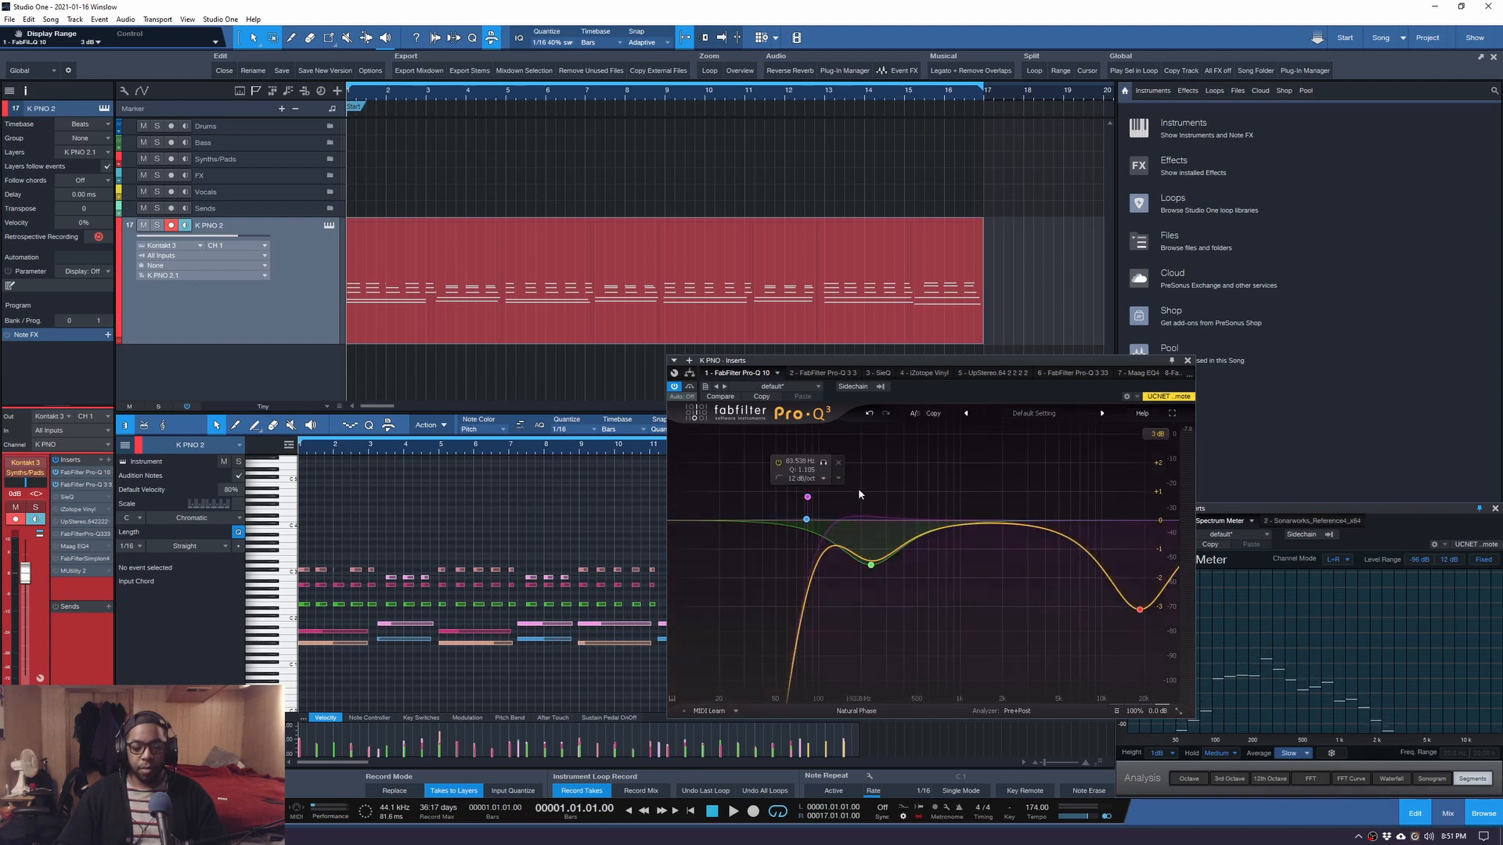
pyautogui.click(816, 373)
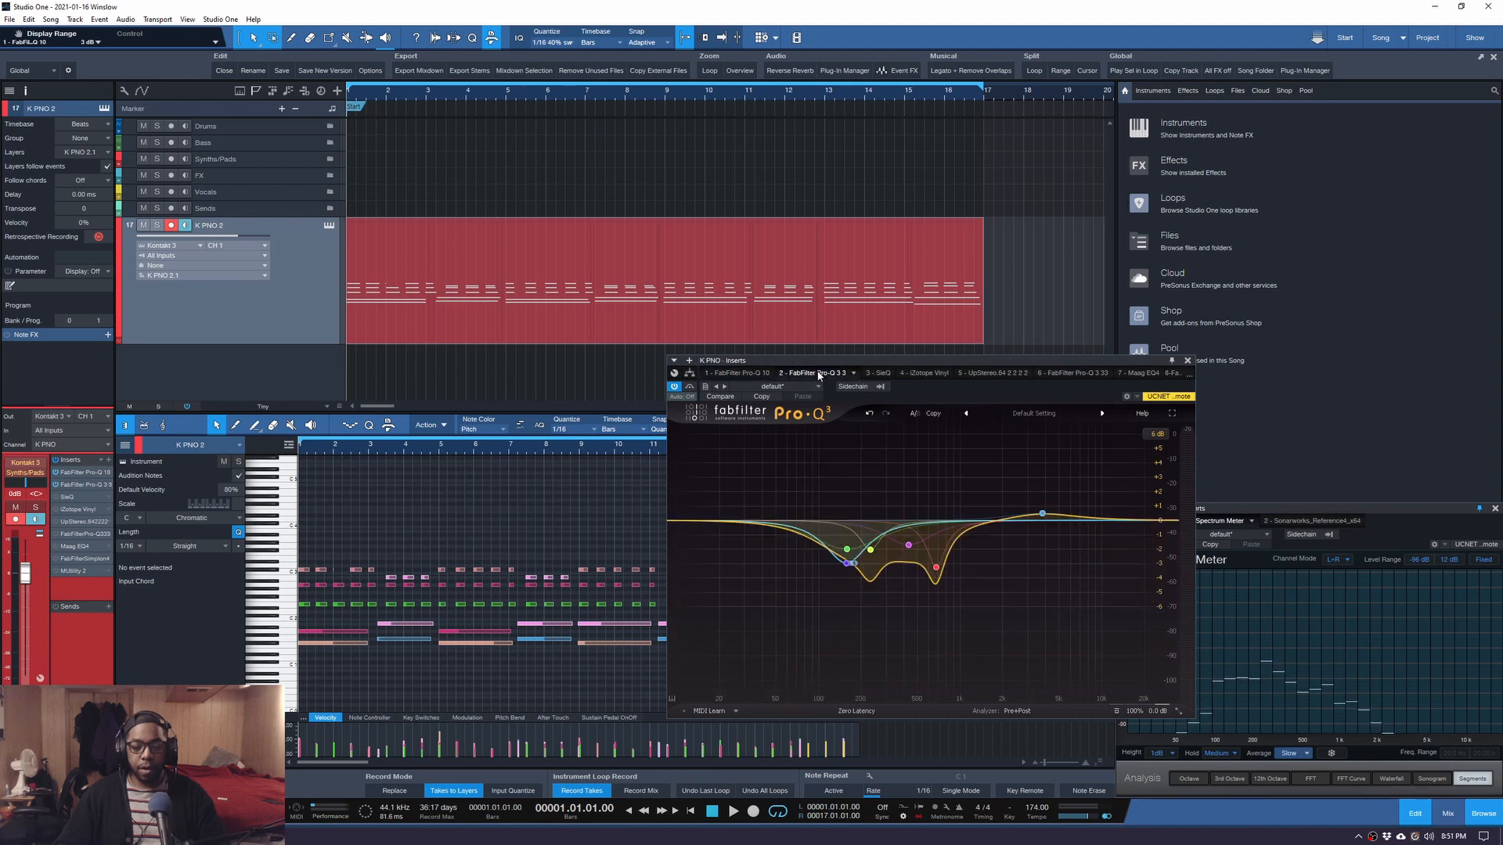
pyautogui.click(880, 373)
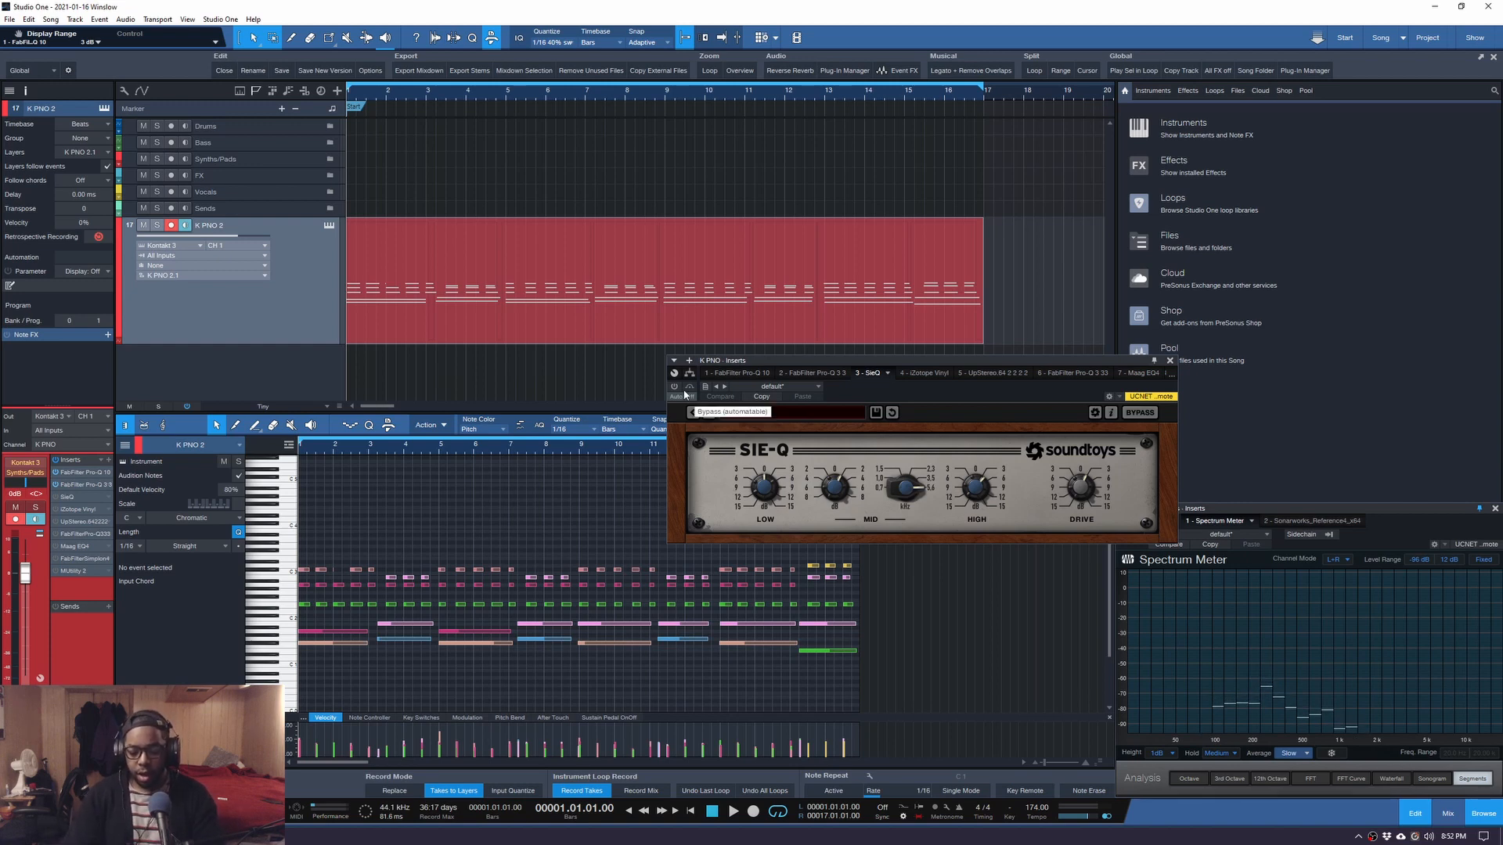
# Switch SIE-Q on and compare it bypassed and active while the song plays.
pyautogui.press('space')
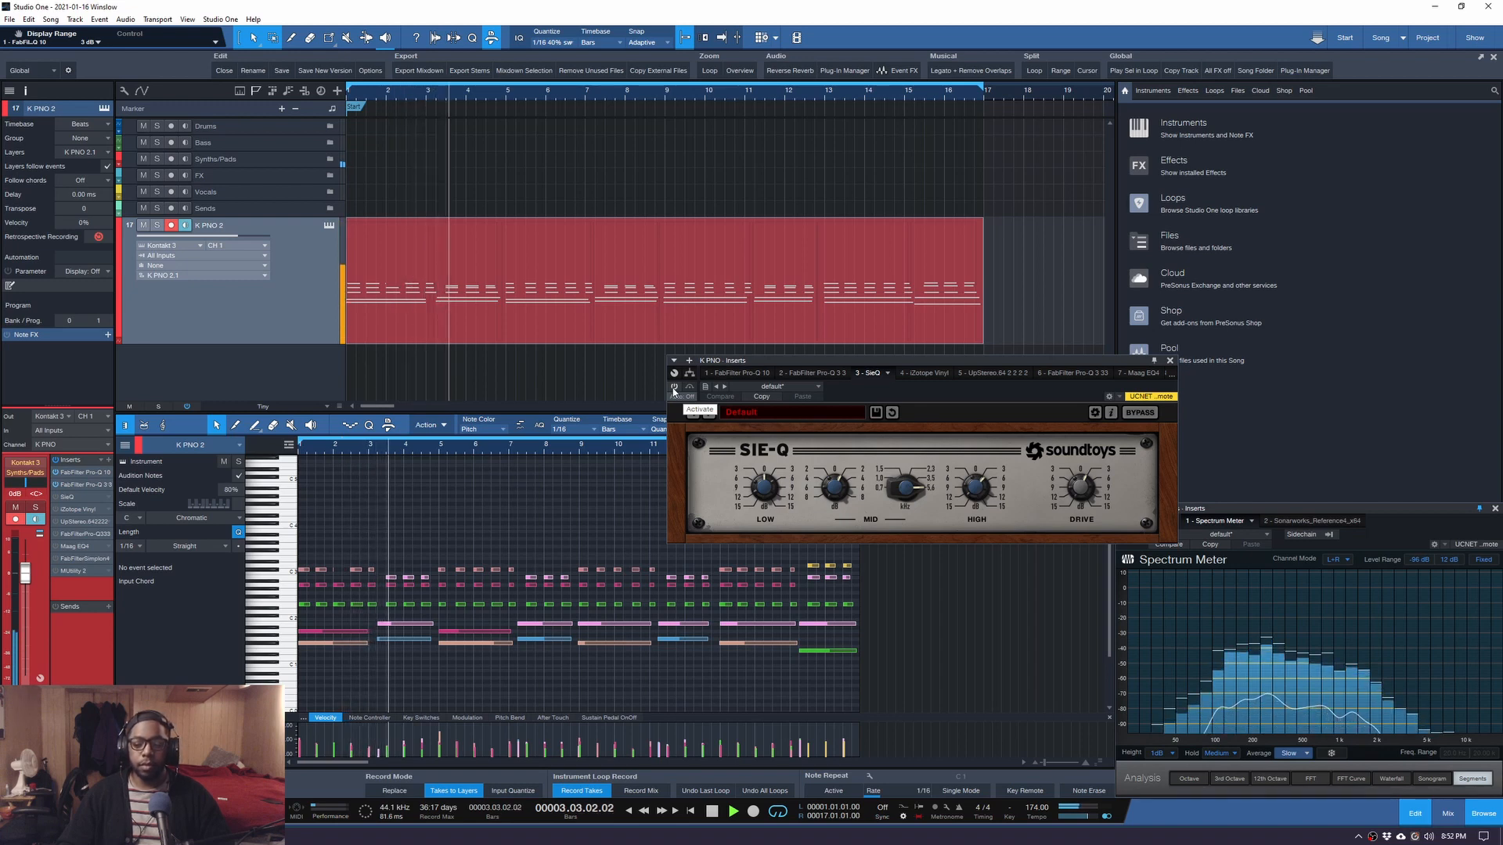
pyautogui.press('space')
pyautogui.click(674, 387)
pyautogui.press('space')
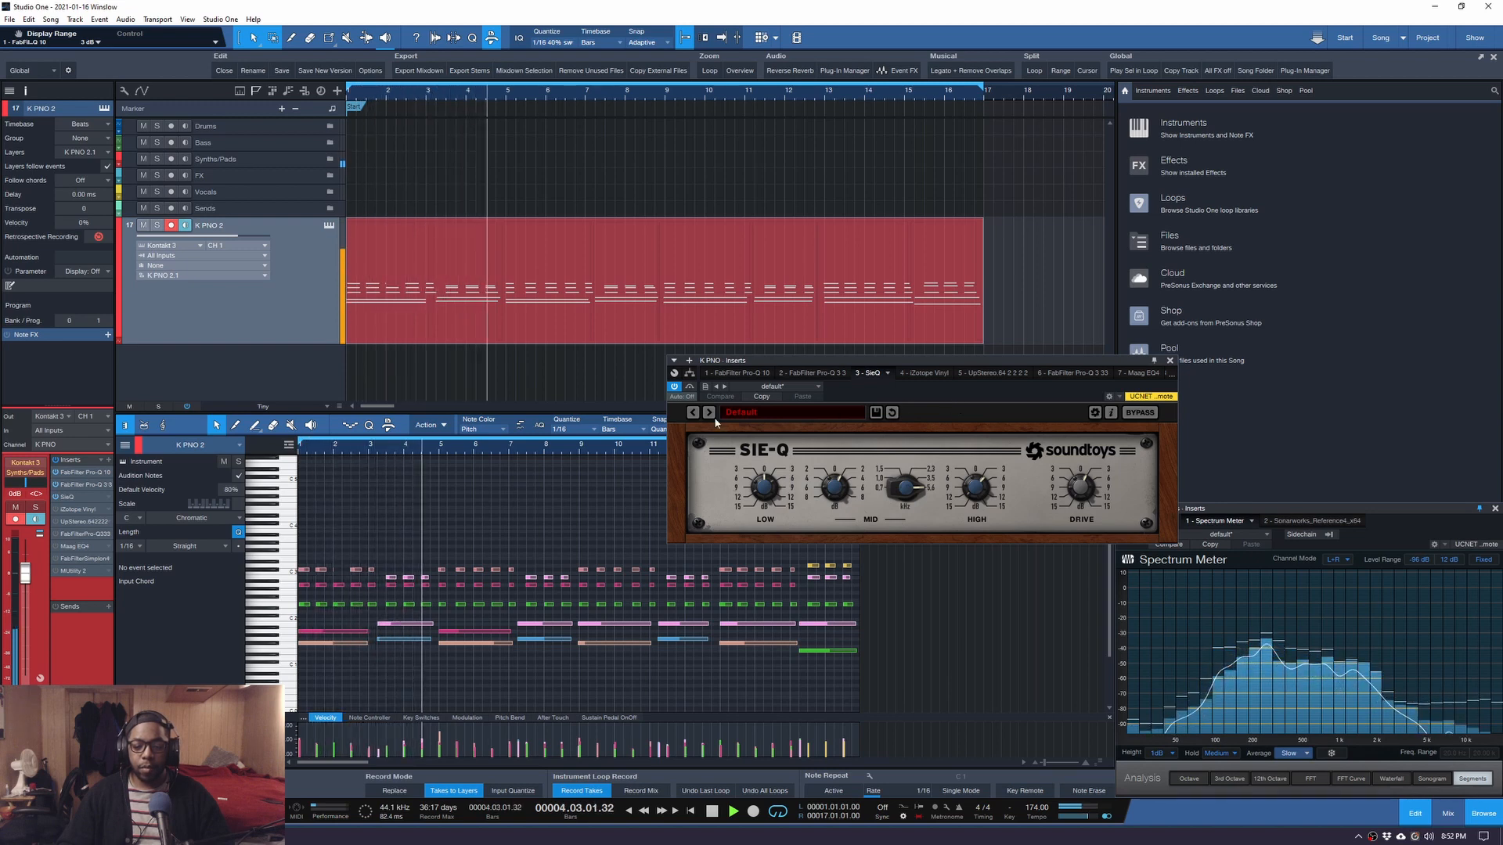
pyautogui.click(674, 388)
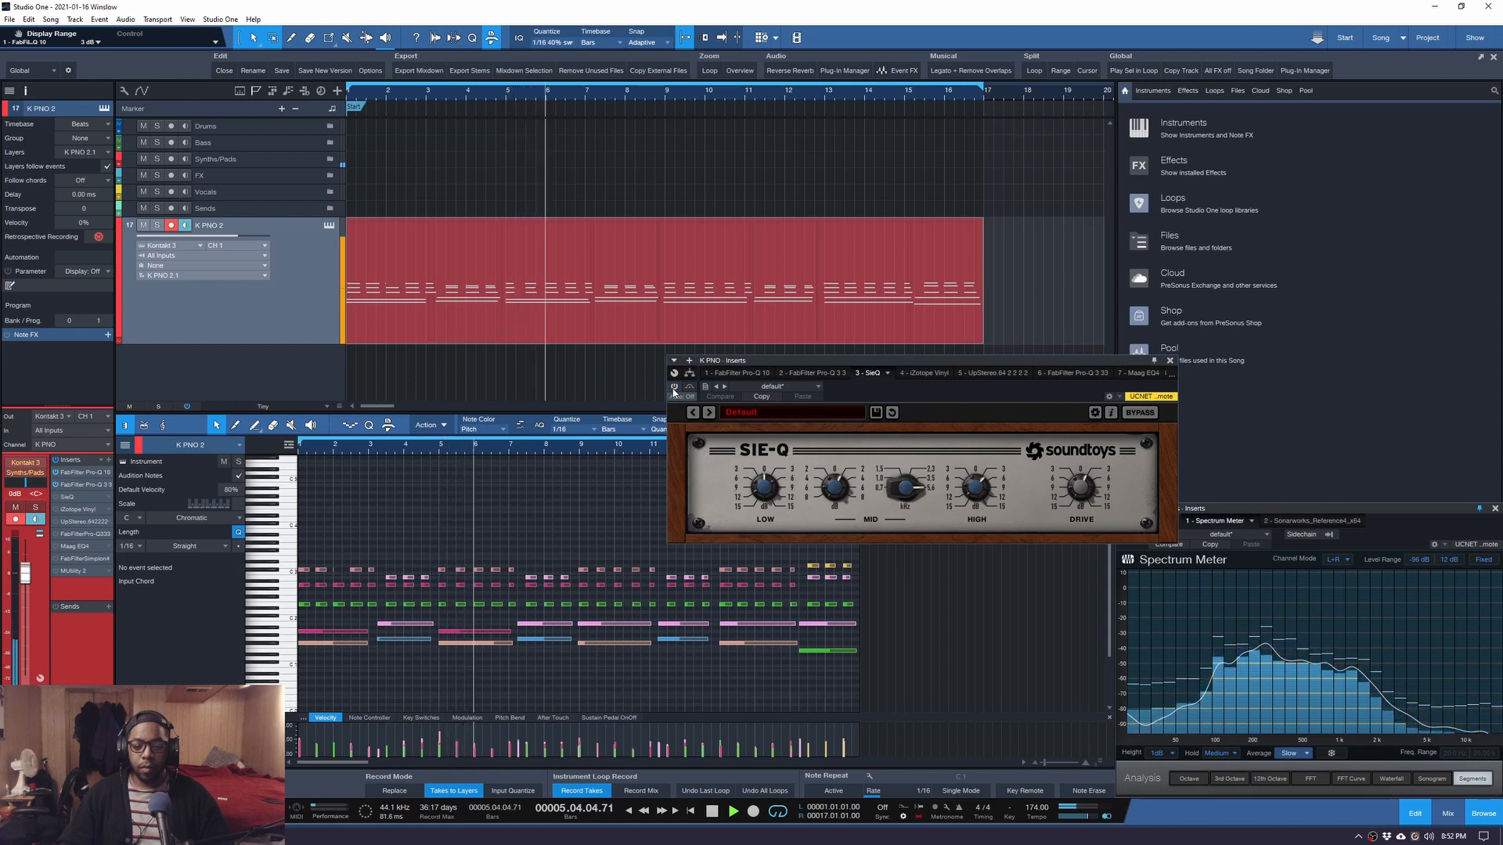
pyautogui.click(674, 386)
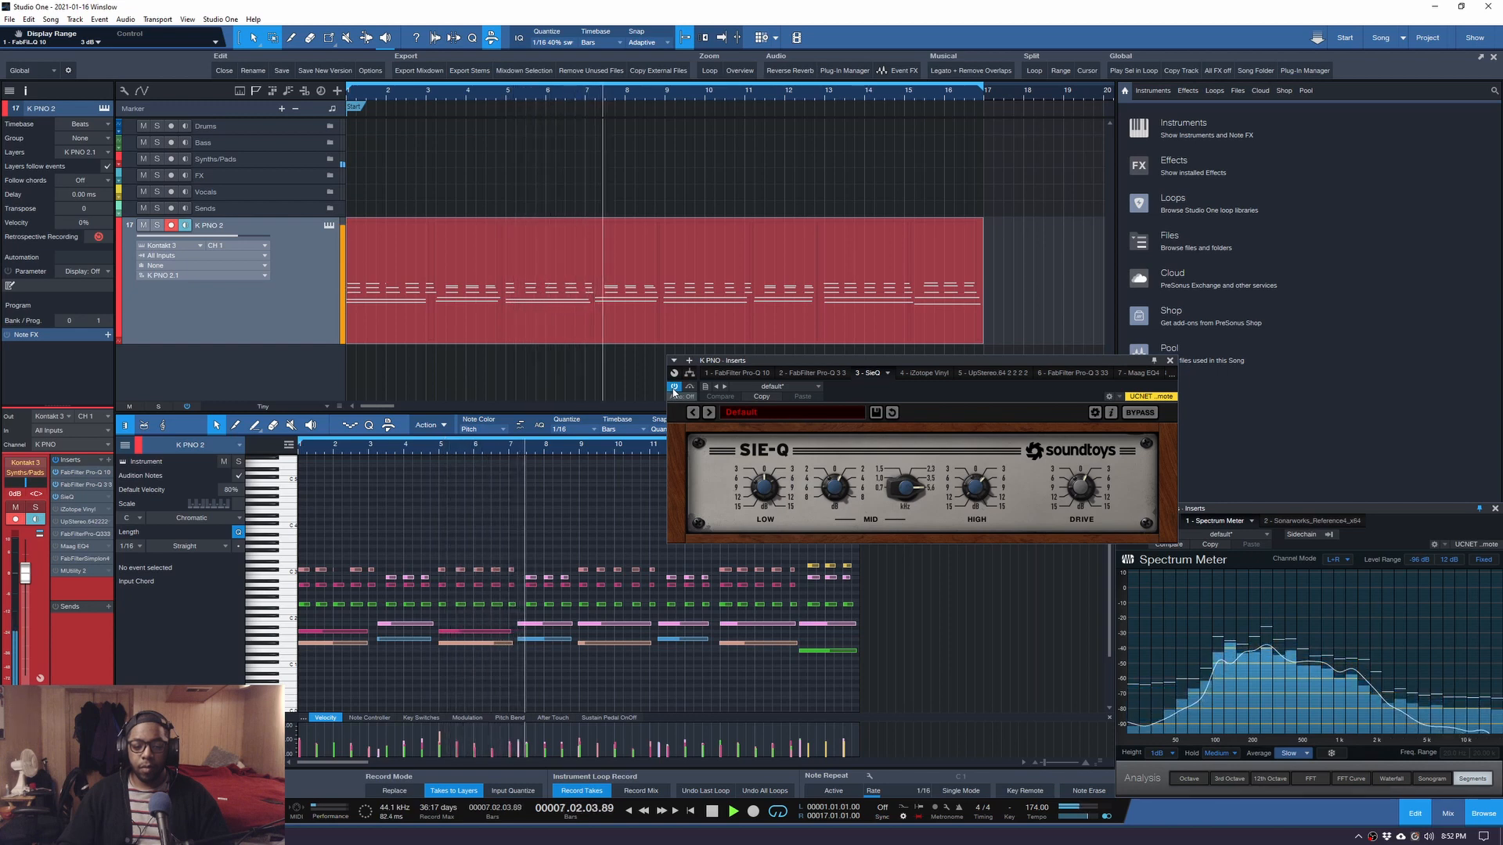
pyautogui.press('space')
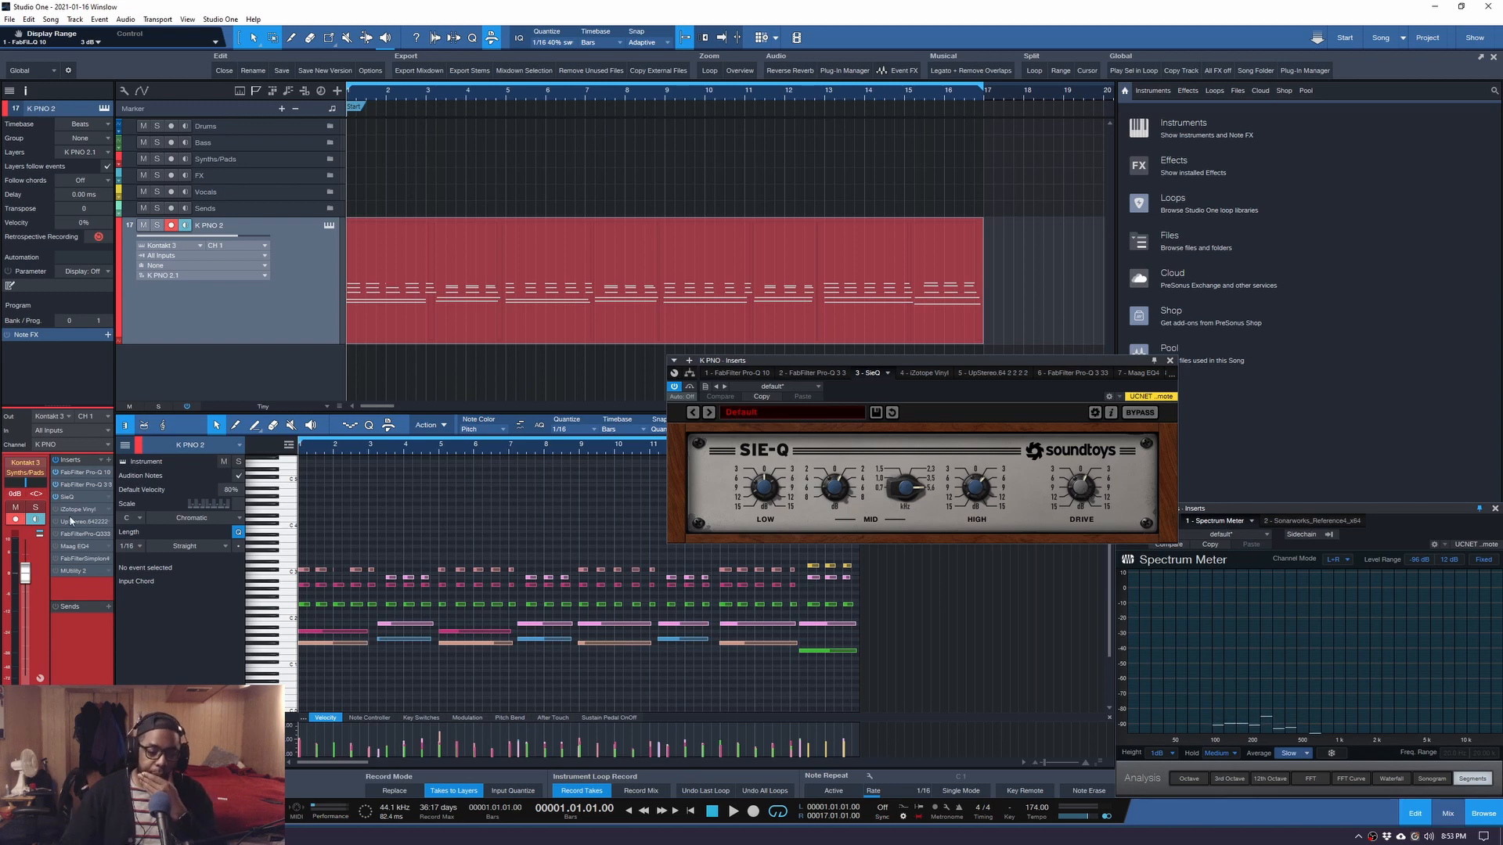
# Play the song with SIE-Q switched off from the mixer insert, then view iZotope Vinyl.
pyautogui.click(56, 461)
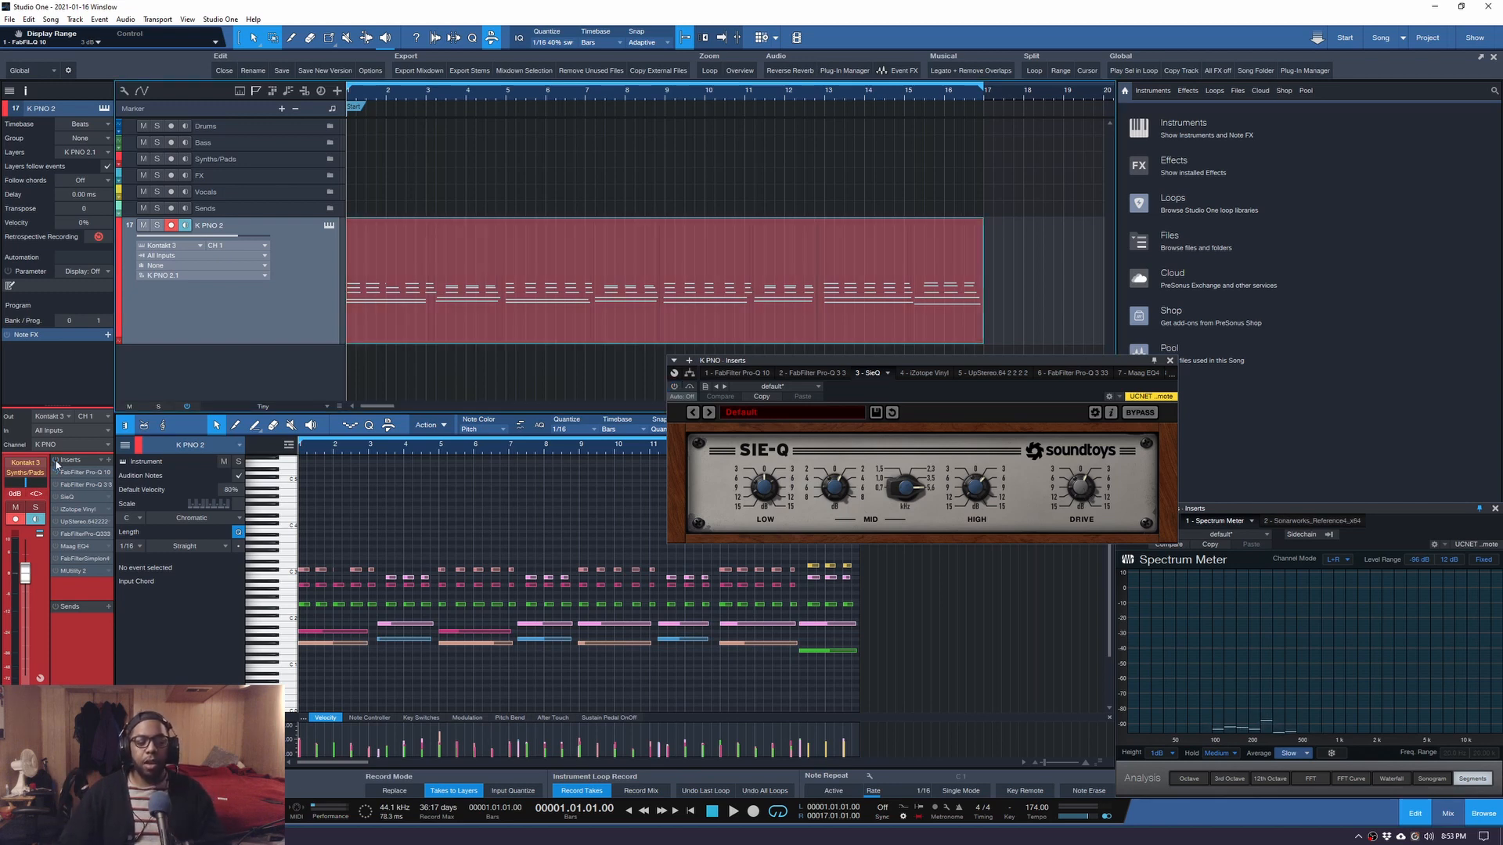
pyautogui.press('space')
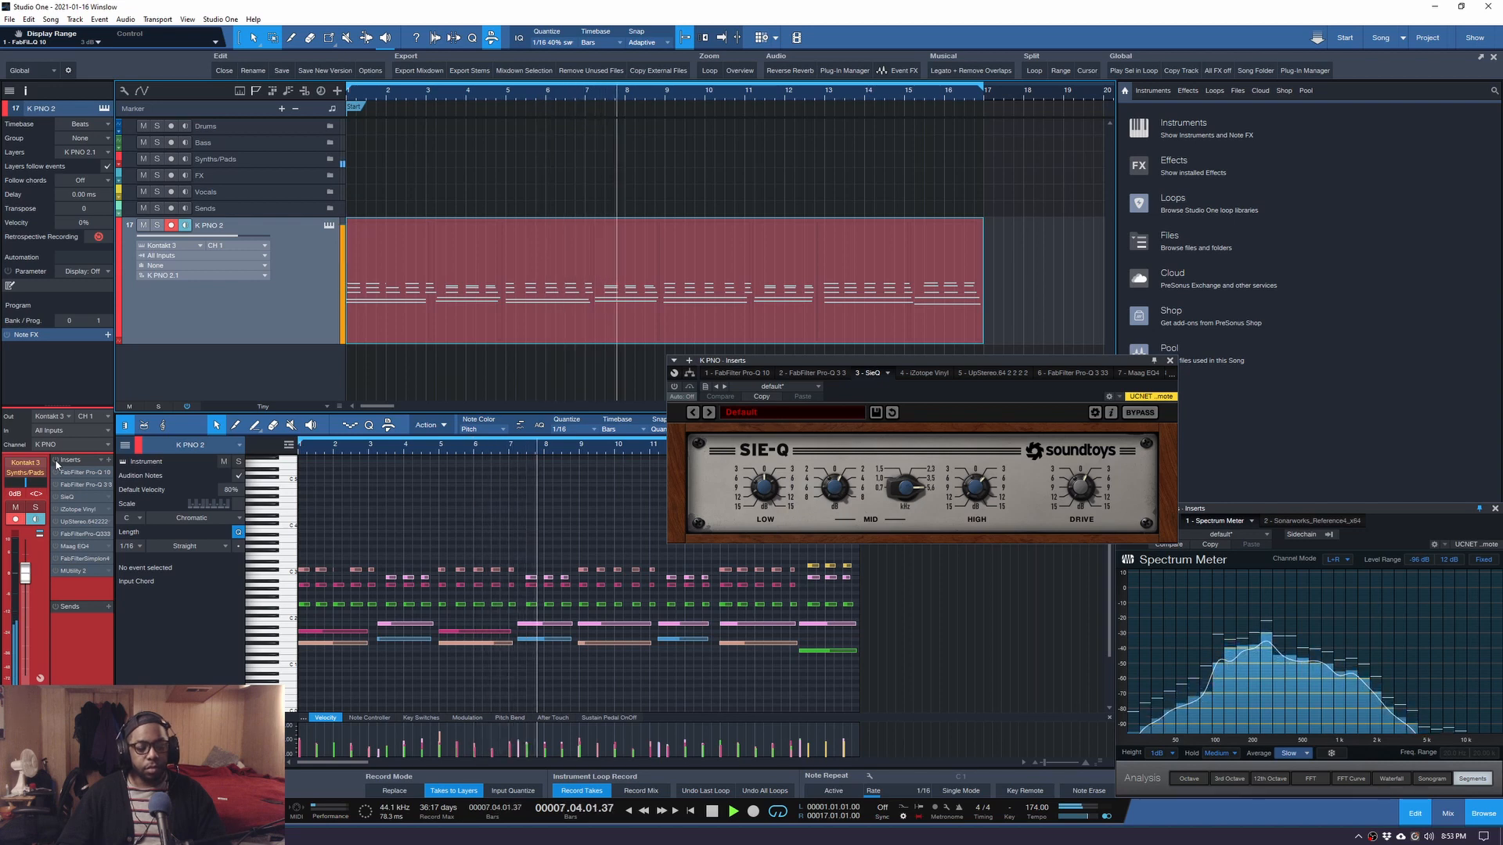
pyautogui.press('space')
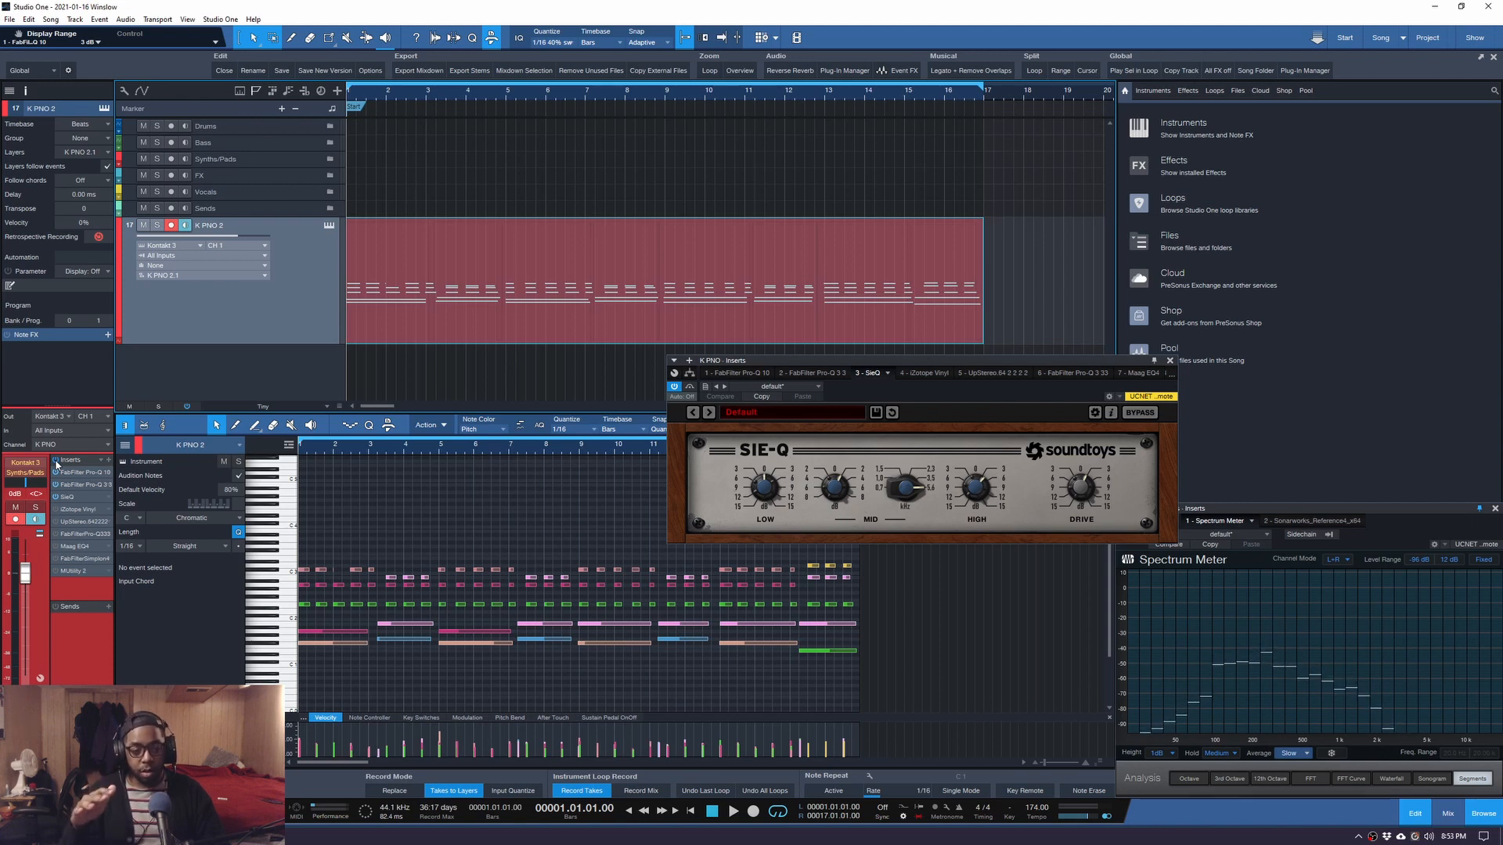
pyautogui.press('space')
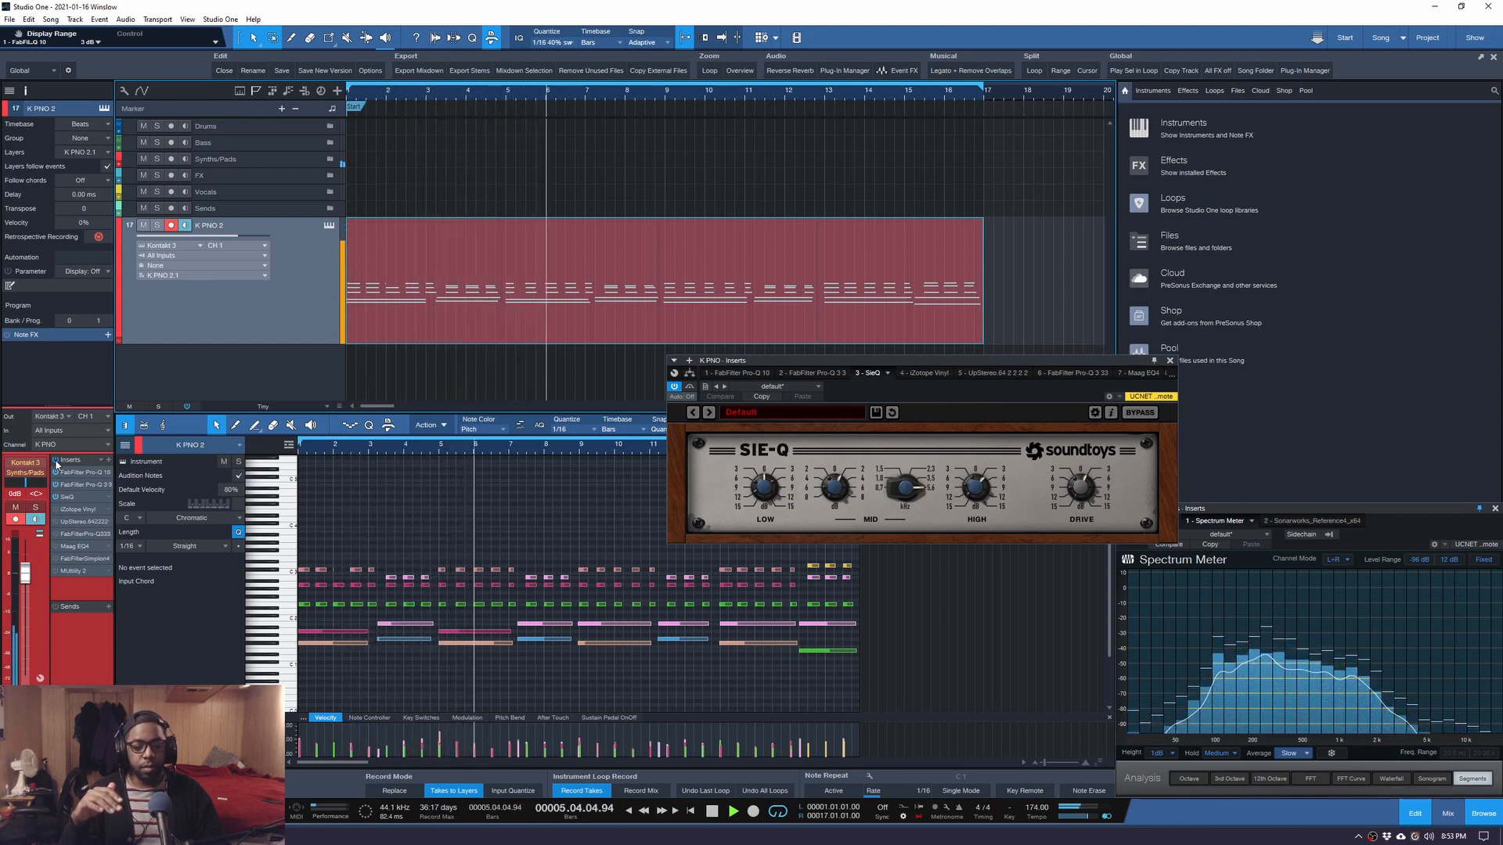
pyautogui.press('space')
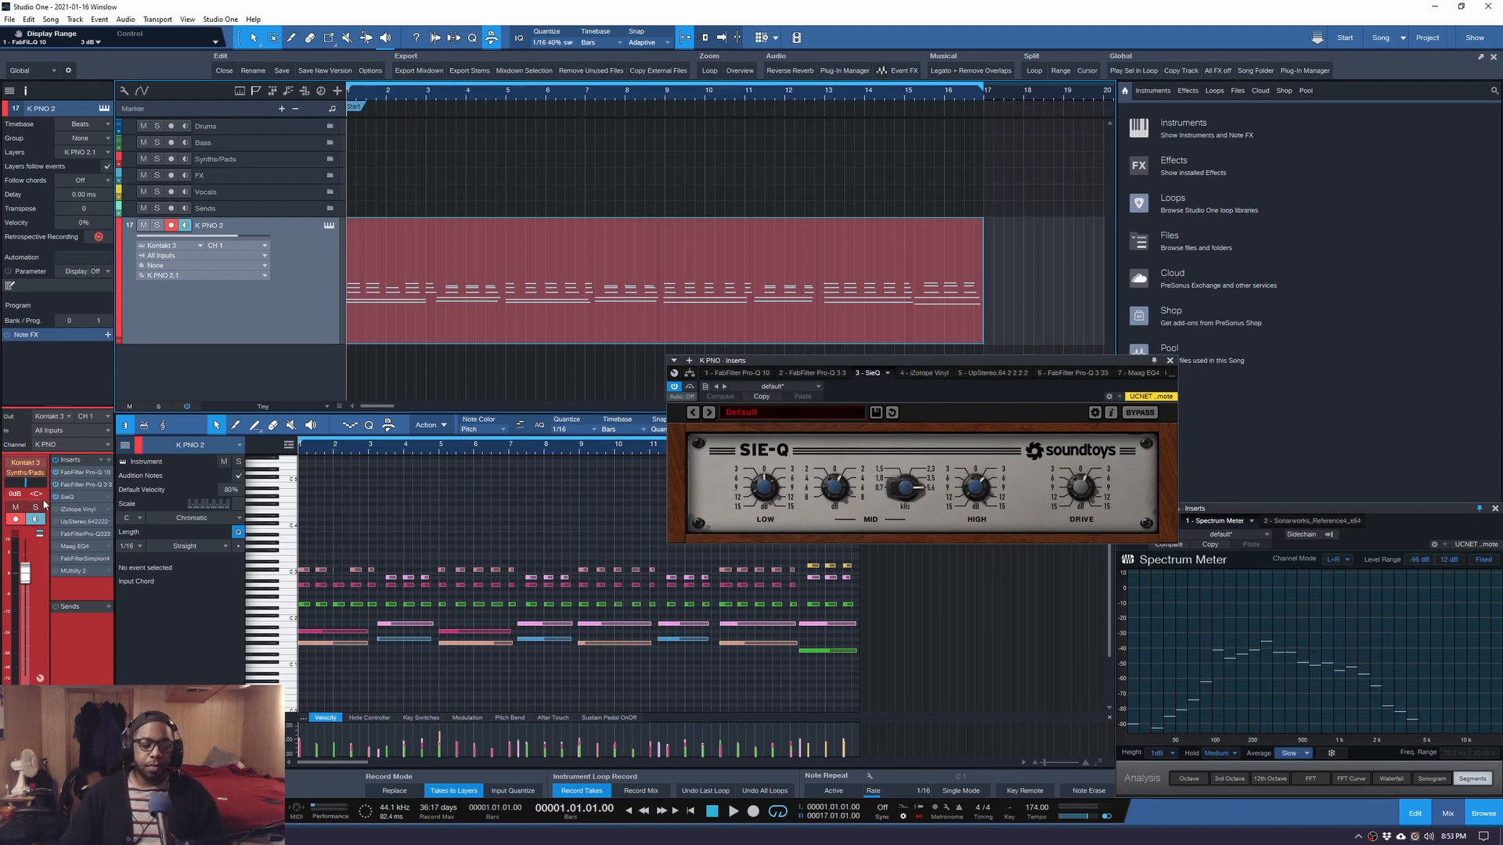
pyautogui.click(916, 374)
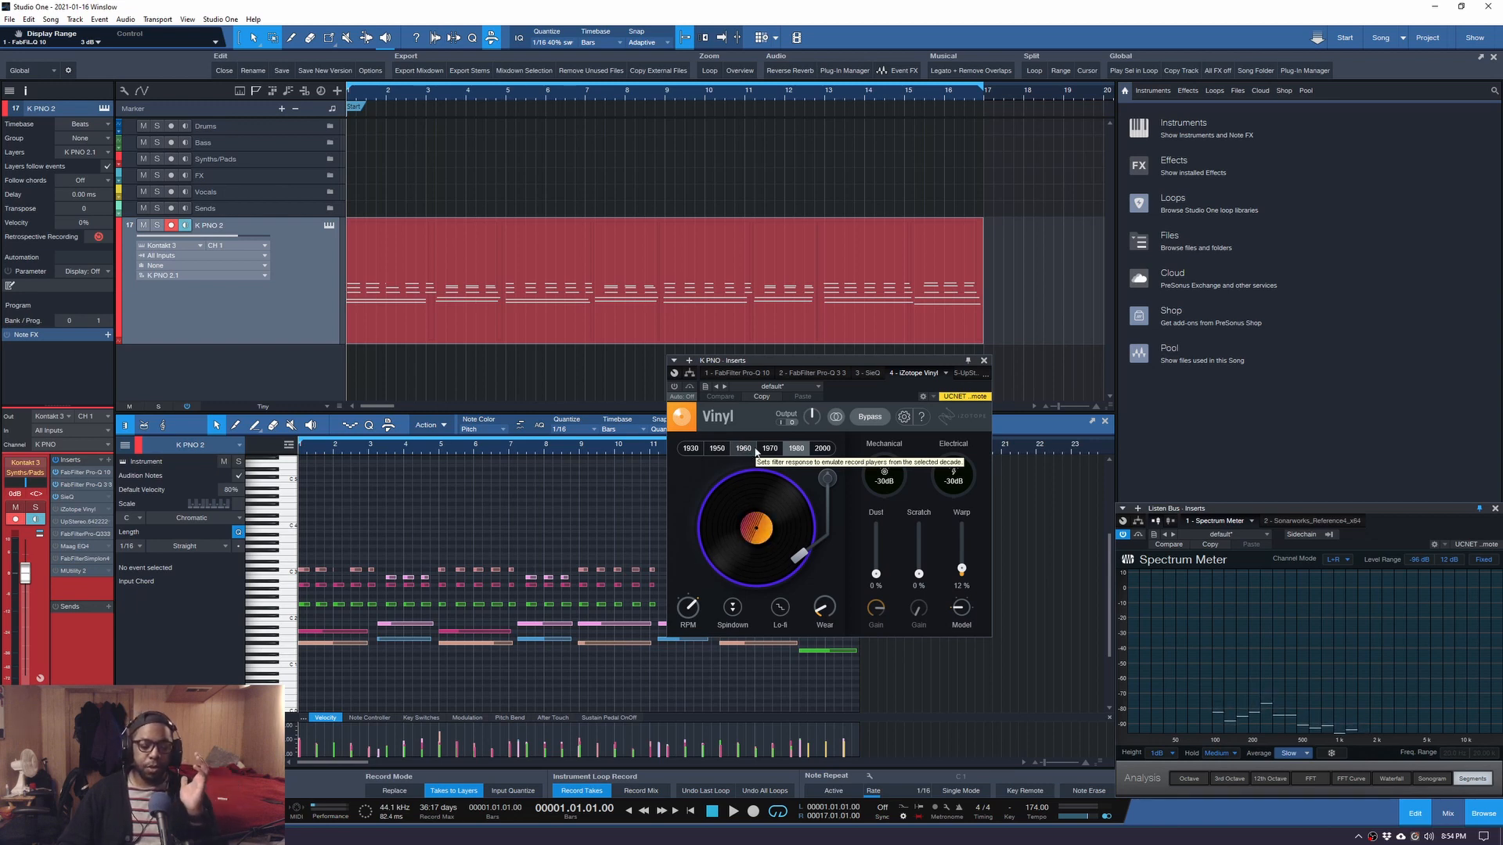
# Audition Vinyl's 2000 and 1930 decade settings in playback, then settle on 1980.
pyautogui.click(793, 450)
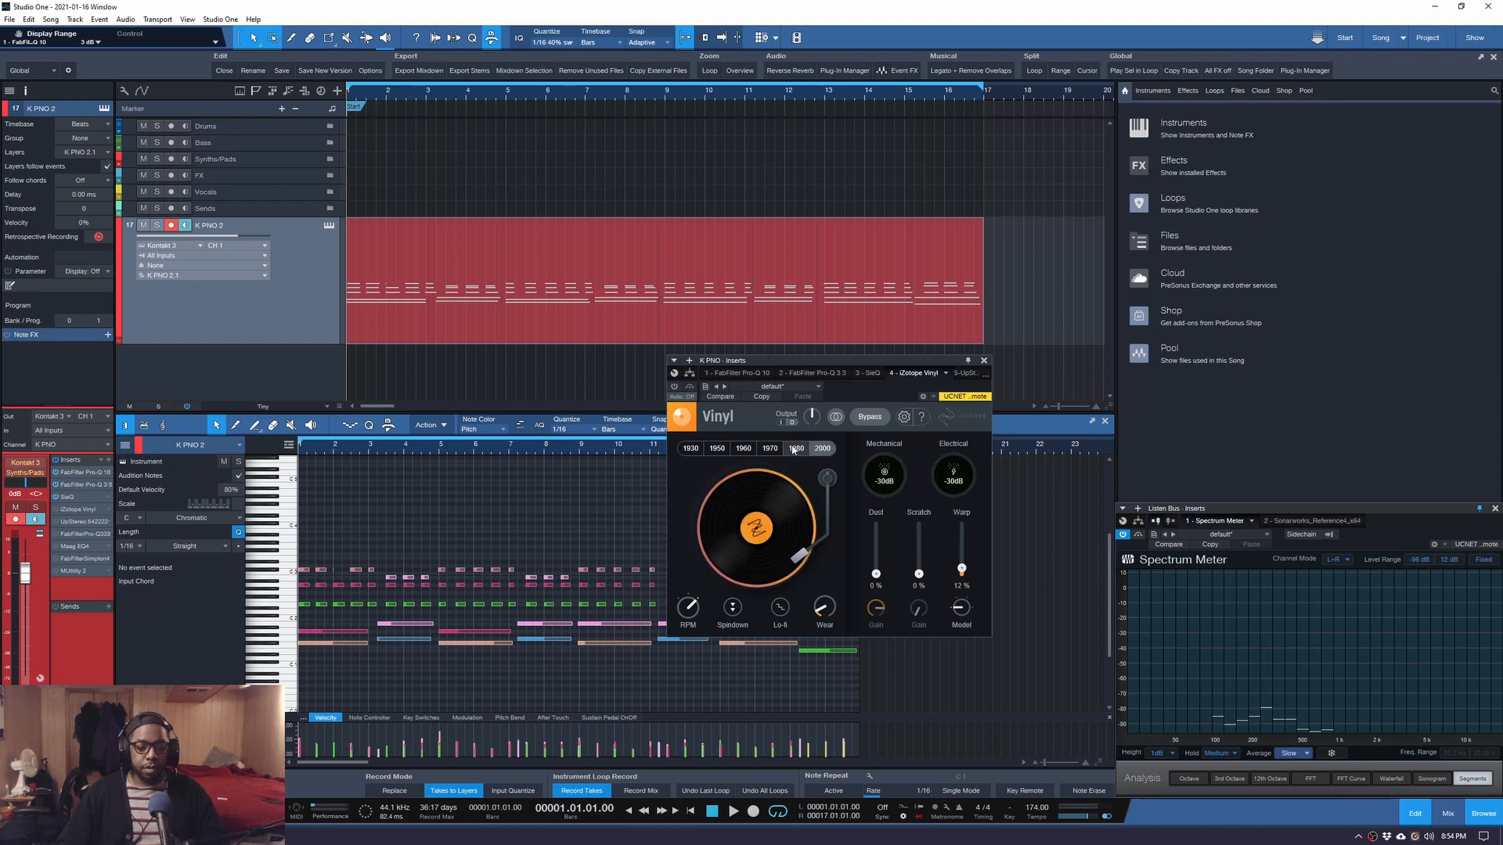
pyautogui.press('space')
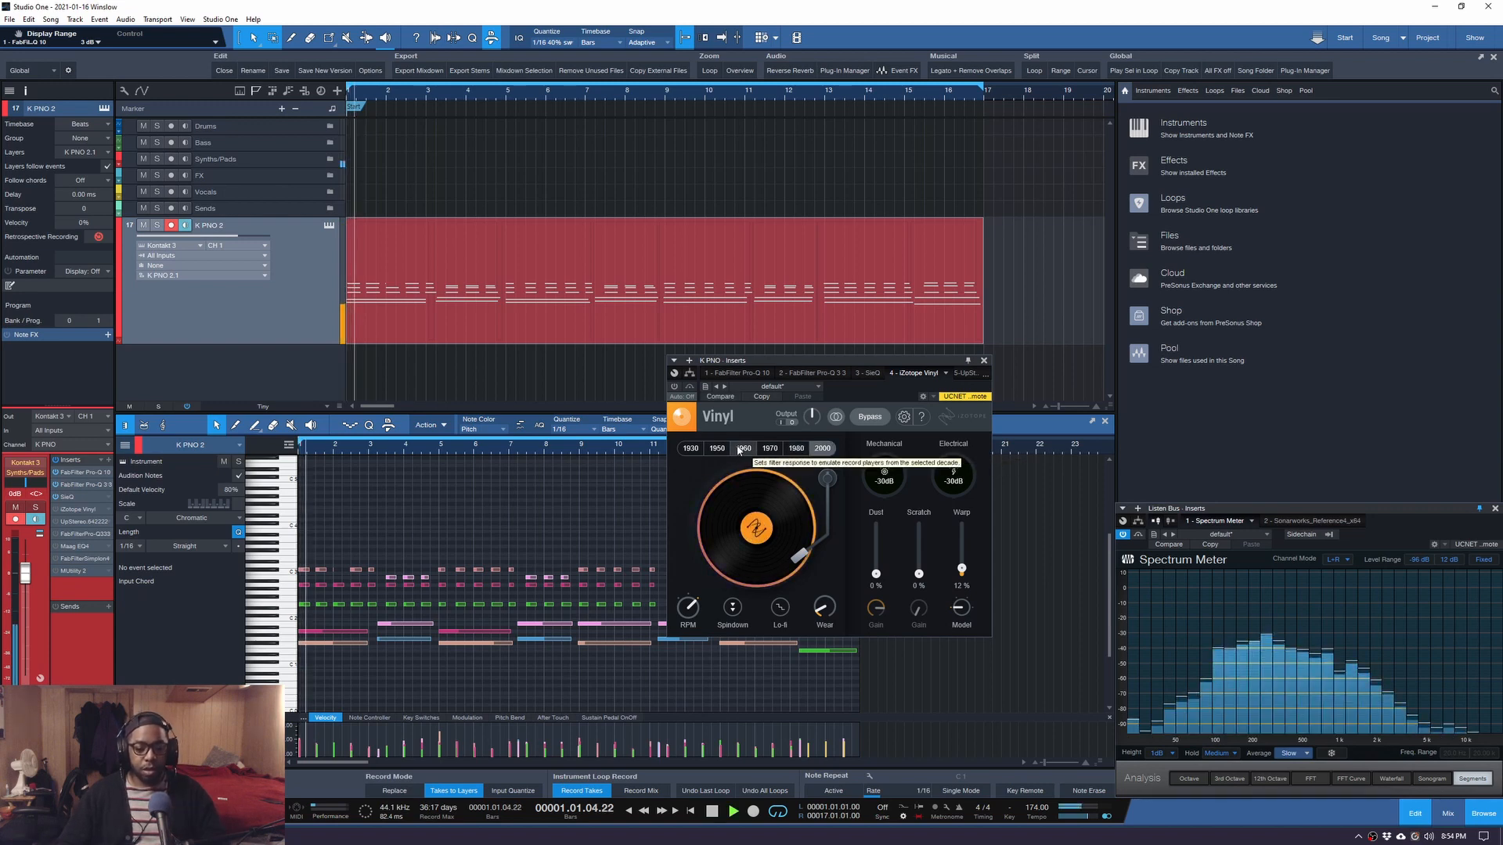
pyautogui.press('space')
pyautogui.click(689, 451)
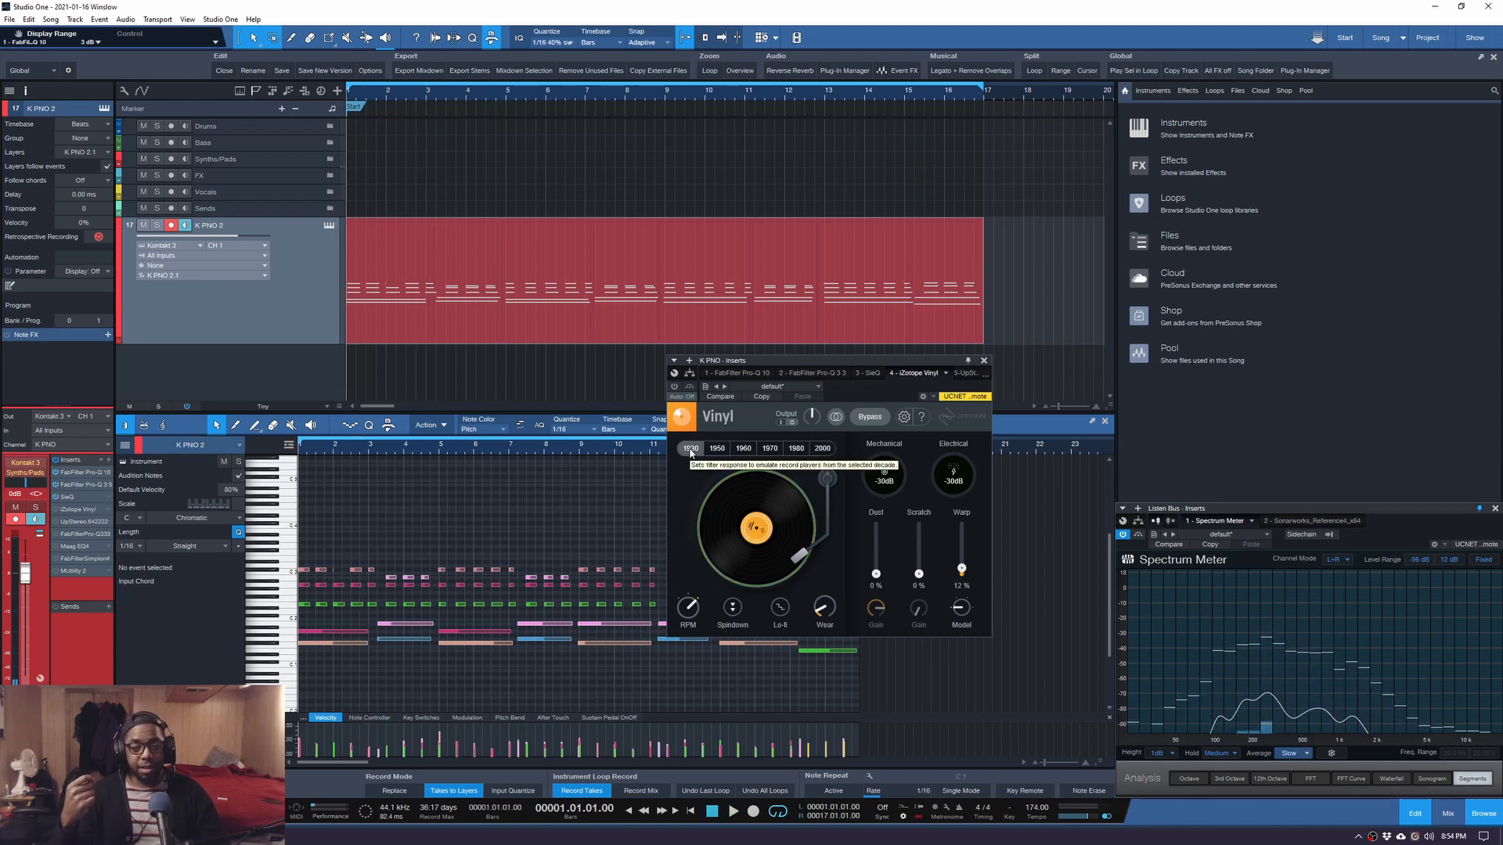
pyautogui.press('space')
pyautogui.press('space')
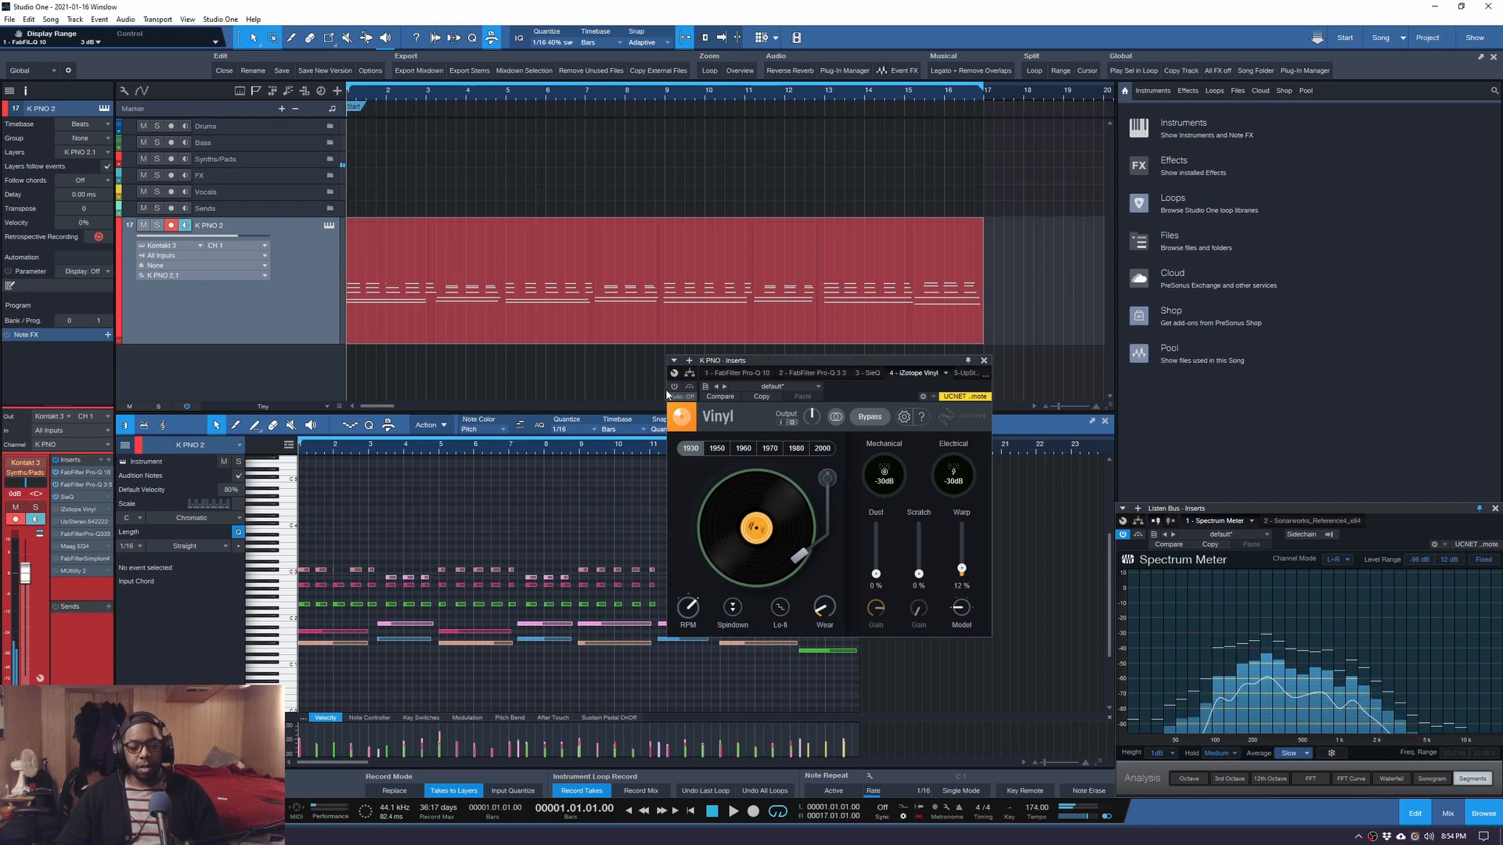
pyautogui.press('space')
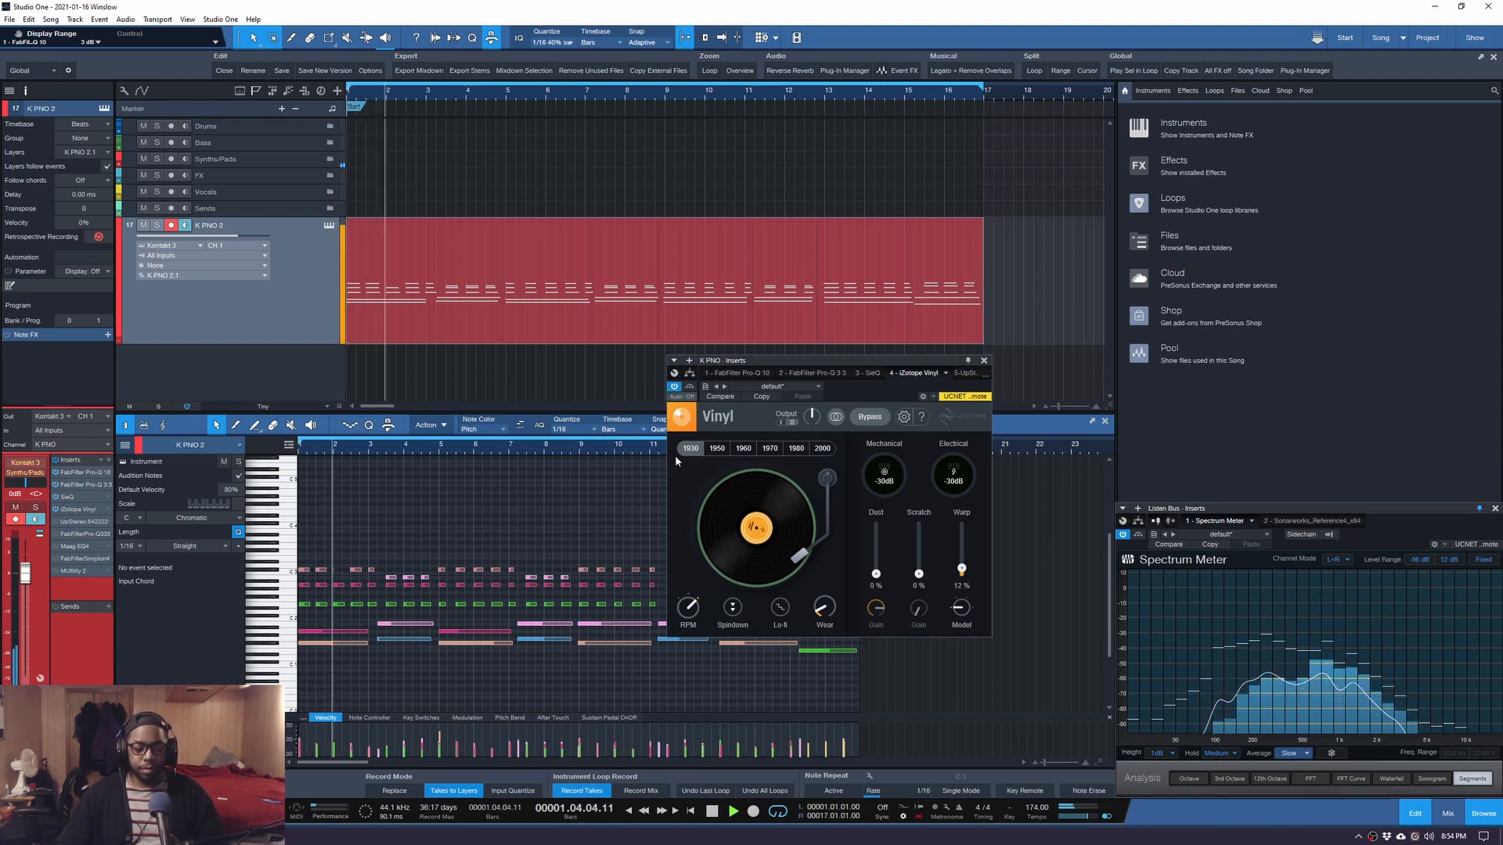
pyautogui.click(821, 449)
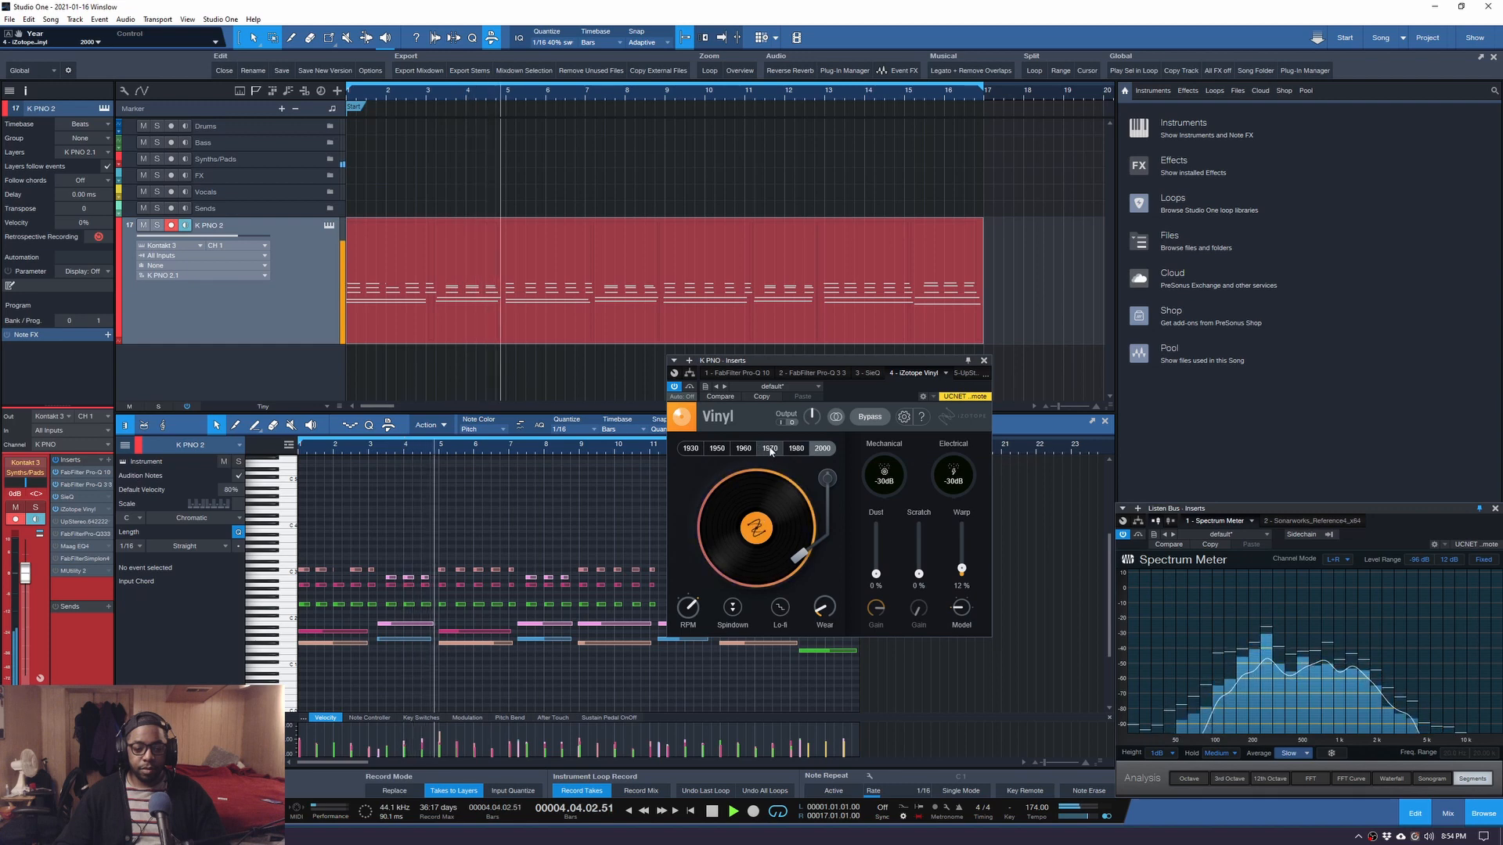
pyautogui.click(794, 450)
pyautogui.press('space')
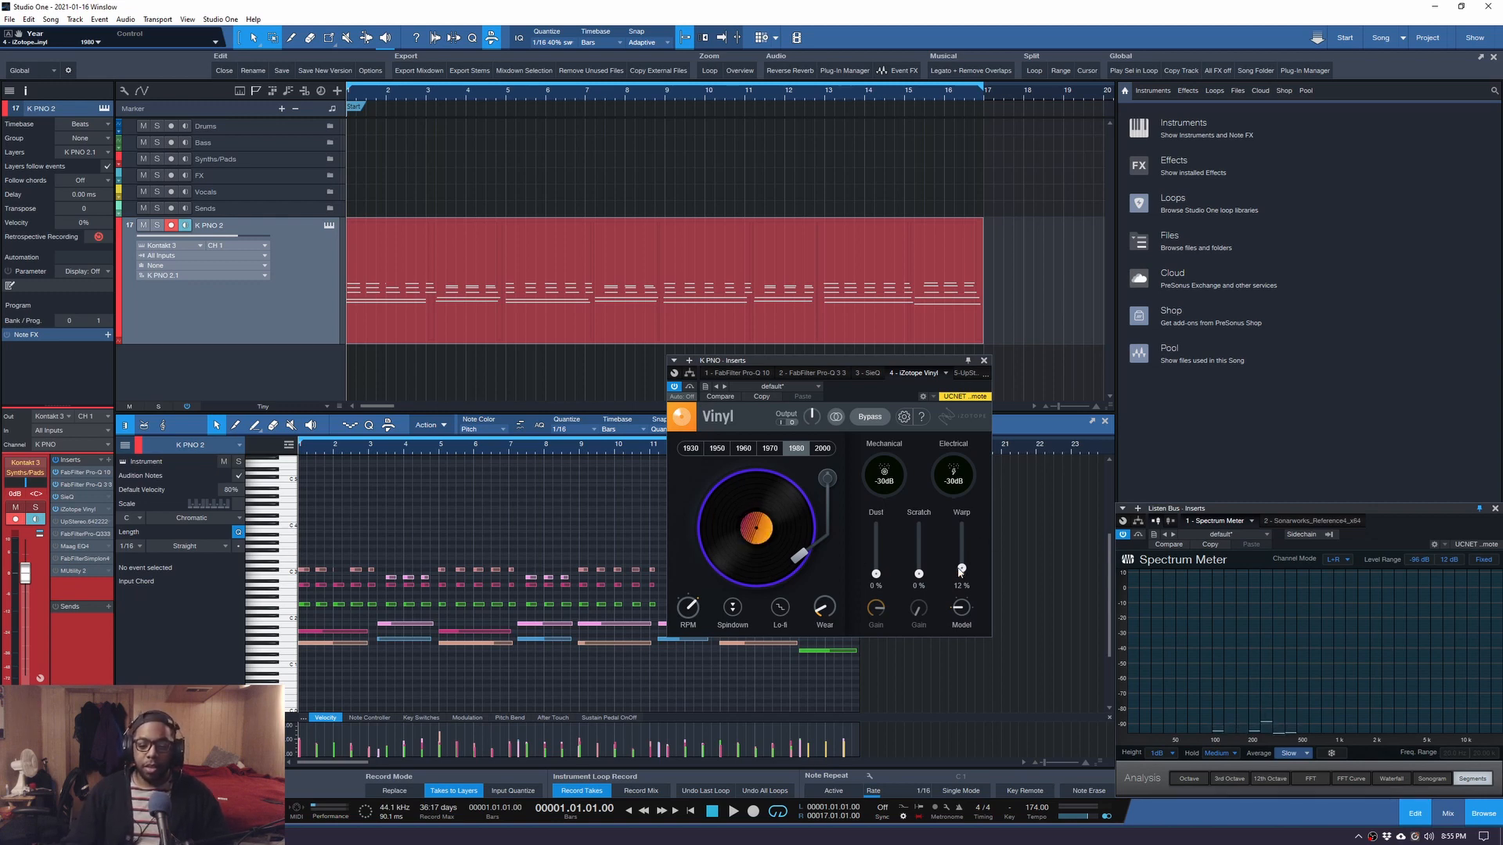
# Play the song with Vinyl's warp at 100%, pull it back down, and move on to UpStereo.
pyautogui.moveTo(961, 571); pyautogui.dragTo(961, 522)
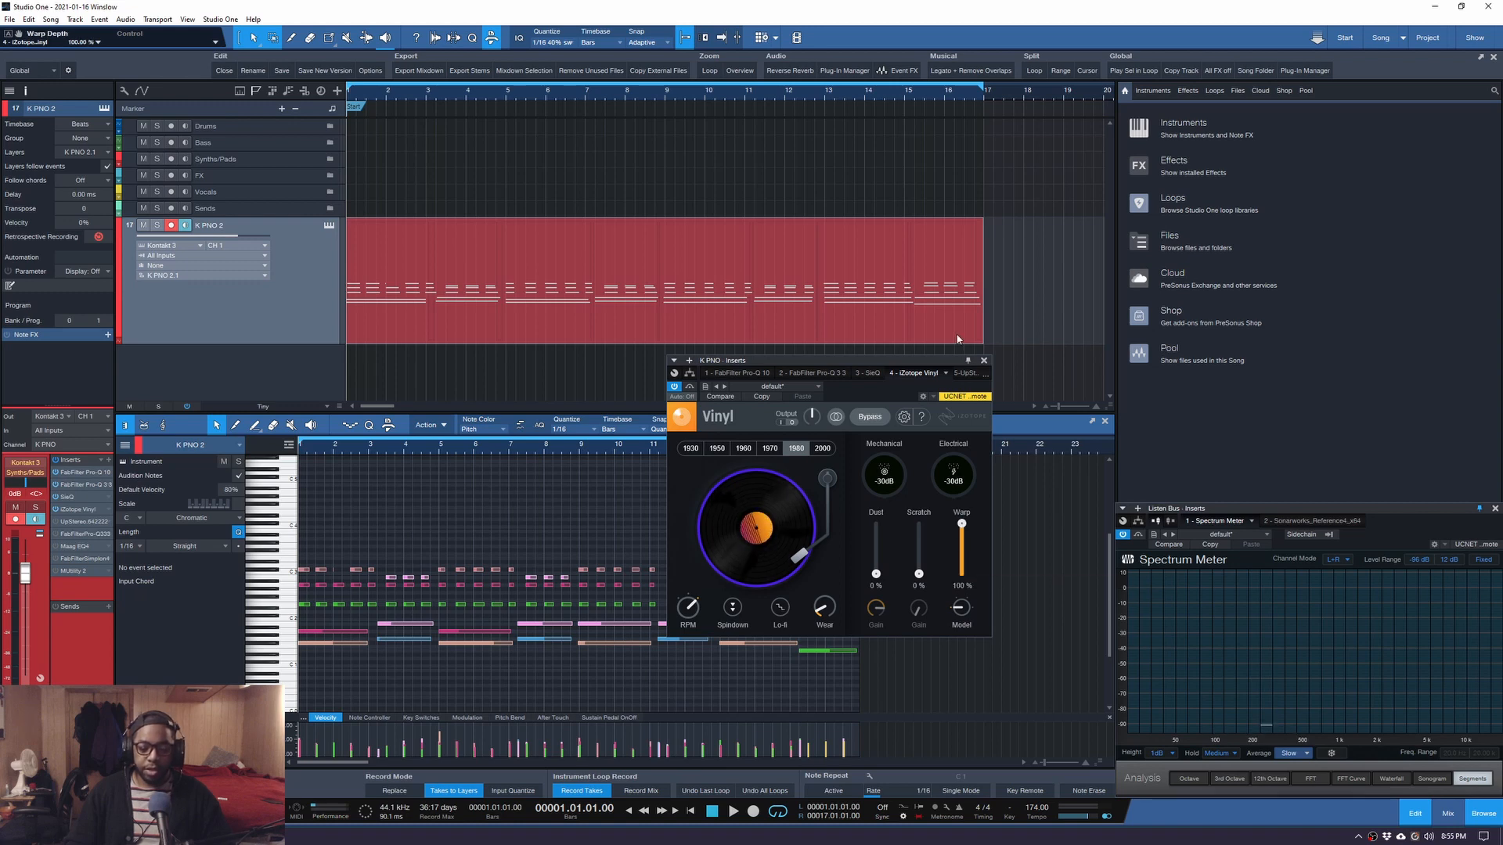
pyautogui.press('space')
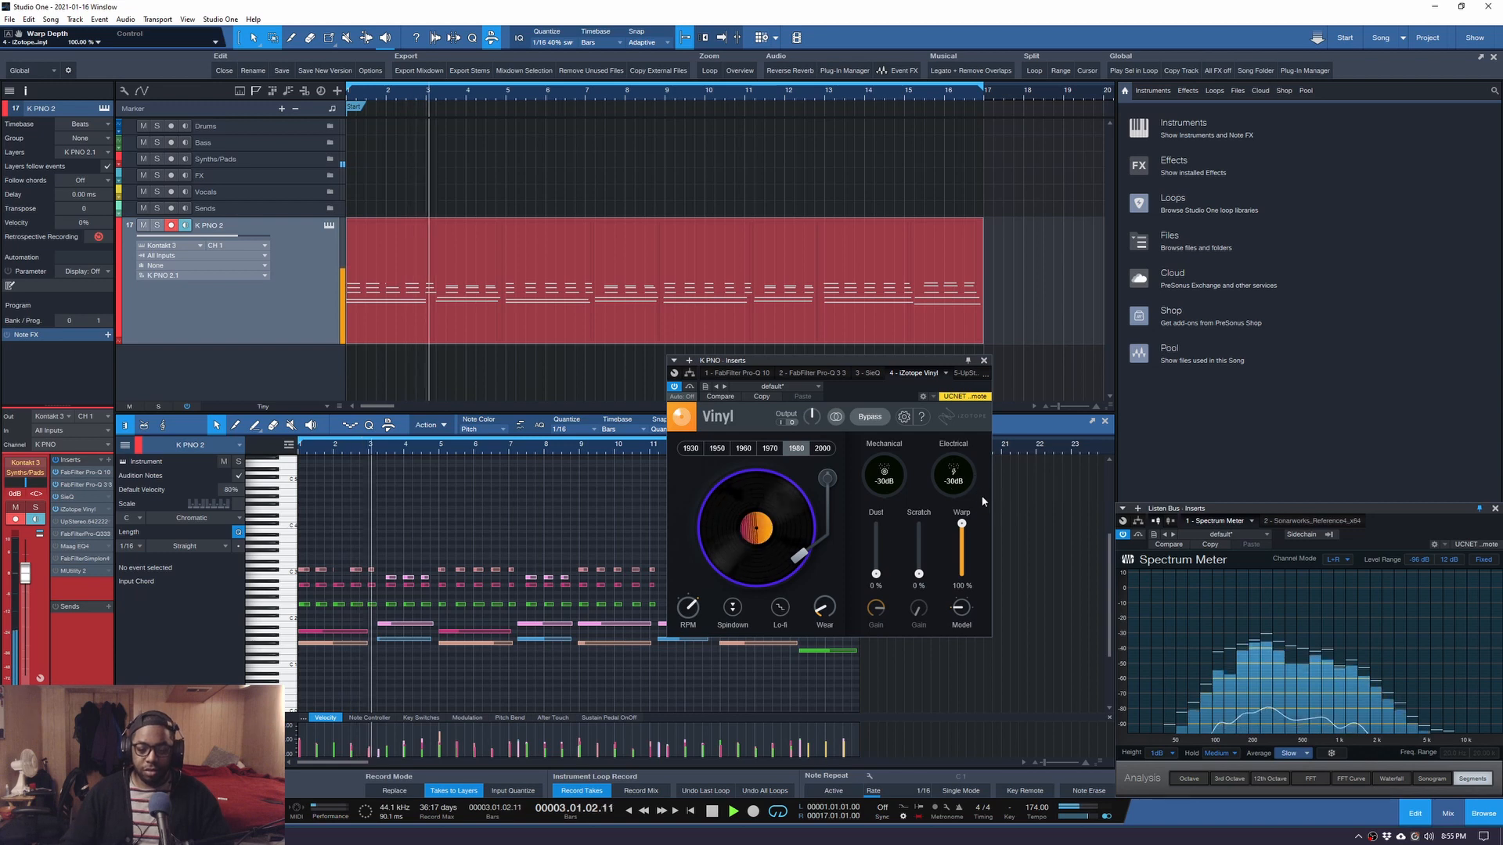
pyautogui.moveTo(961, 522); pyautogui.dragTo(969, 572)
pyautogui.press('space')
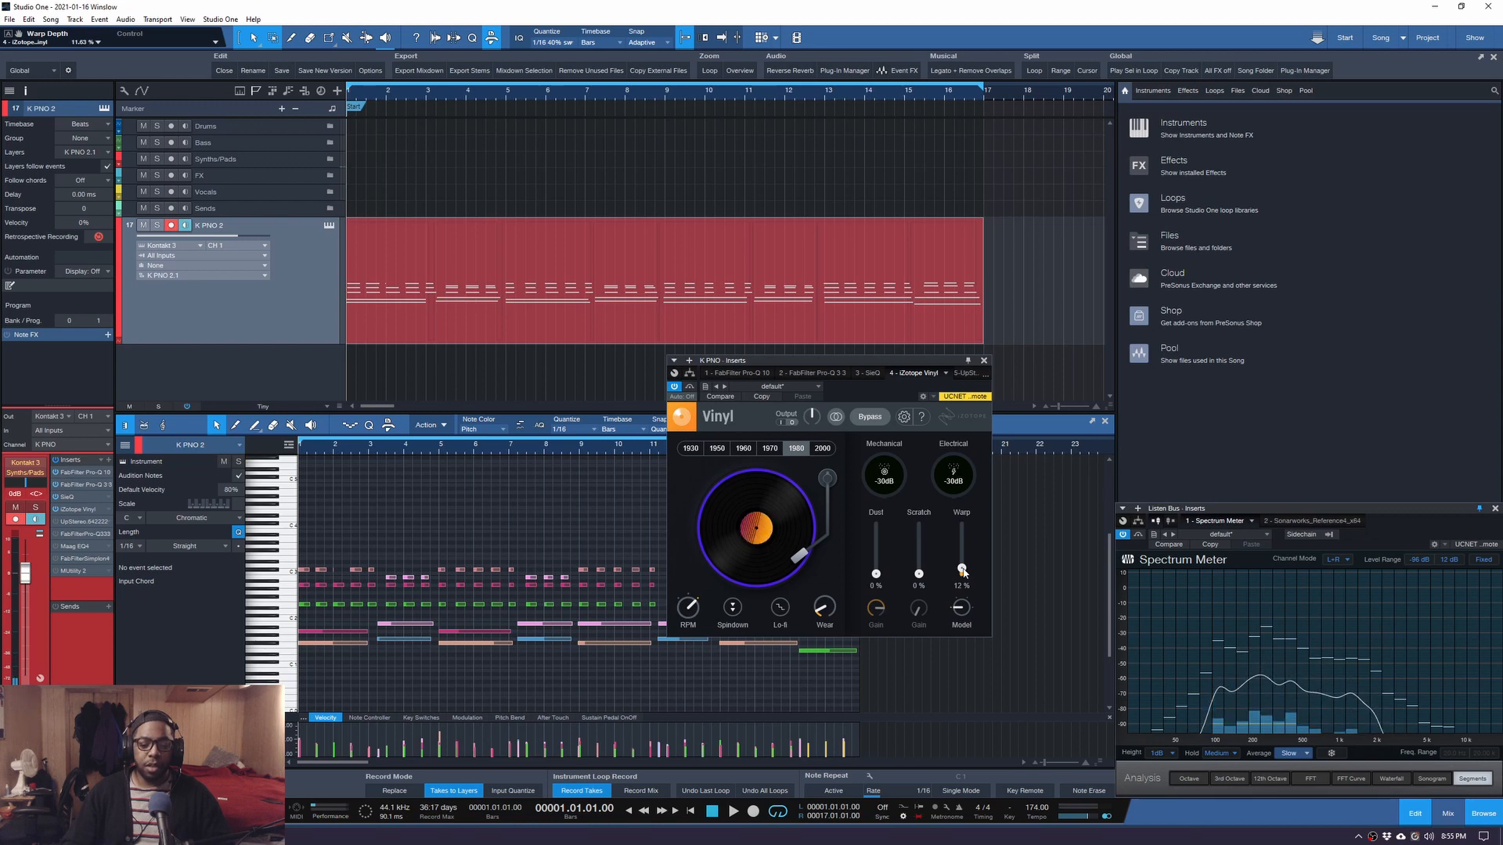
pyautogui.press('space')
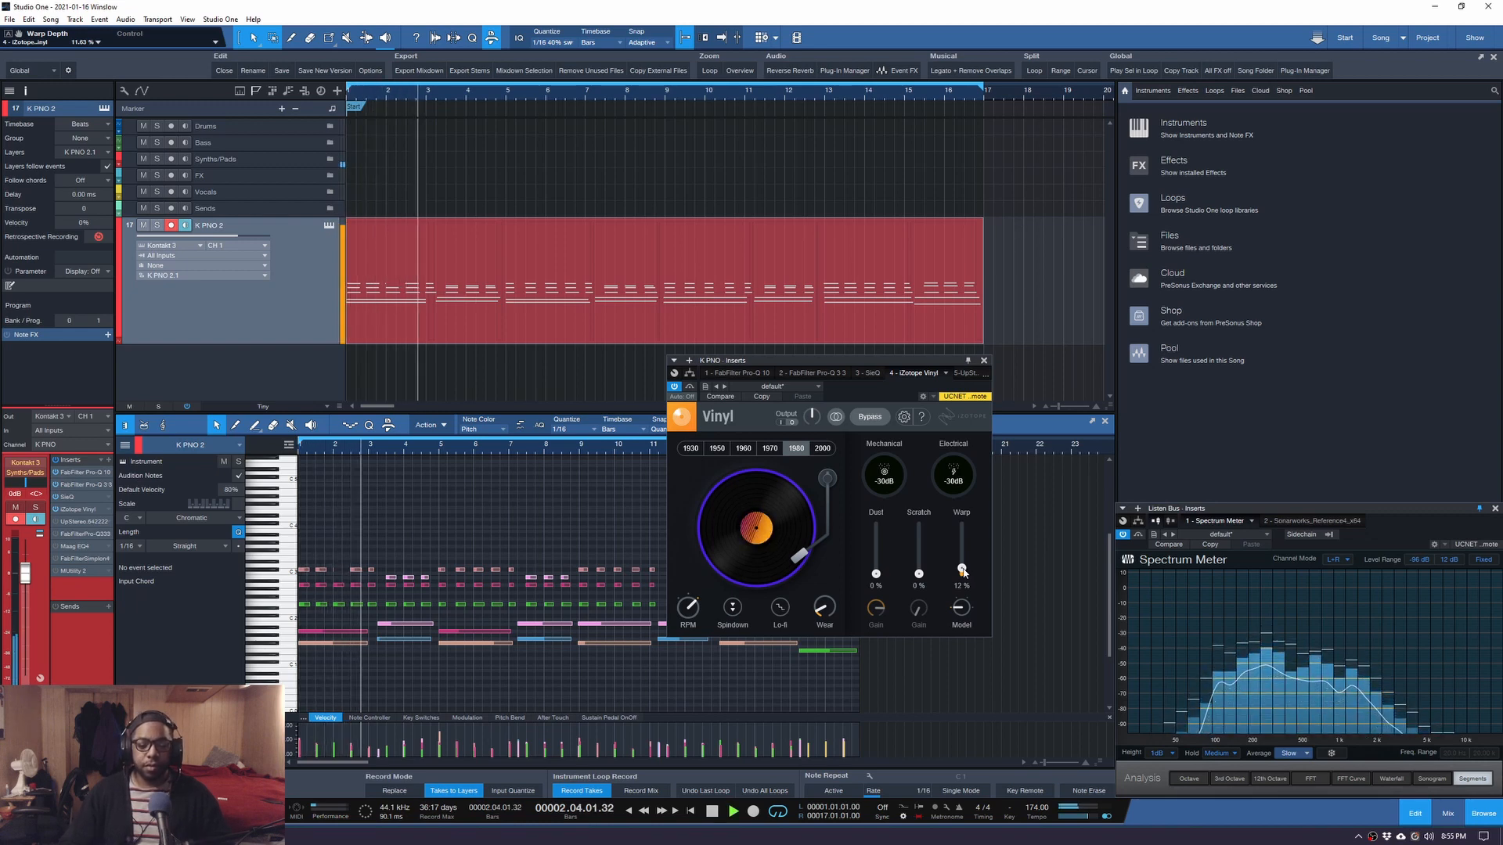
pyautogui.press('space')
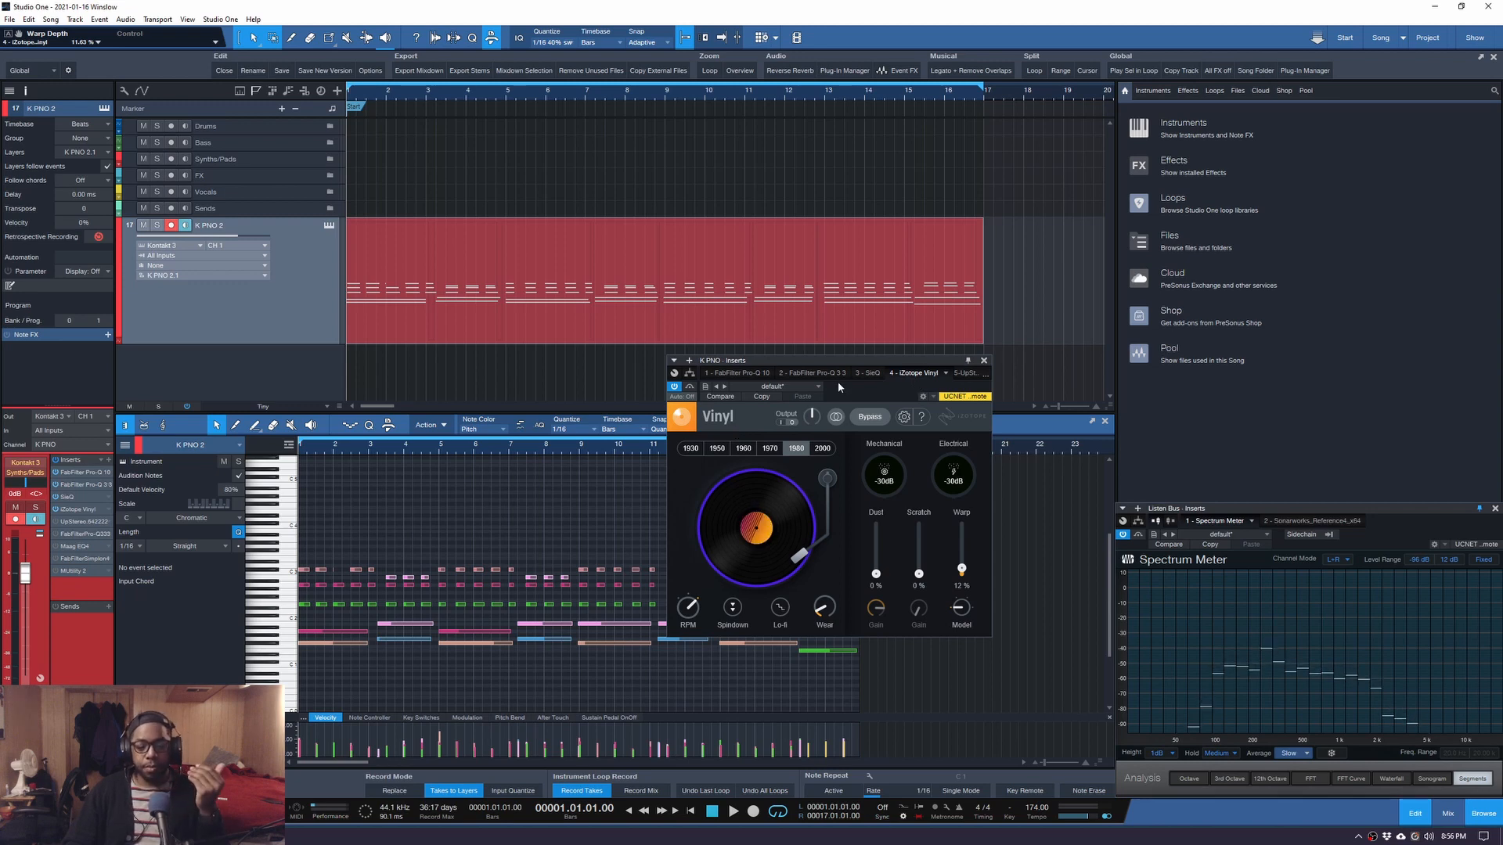
pyautogui.click(963, 373)
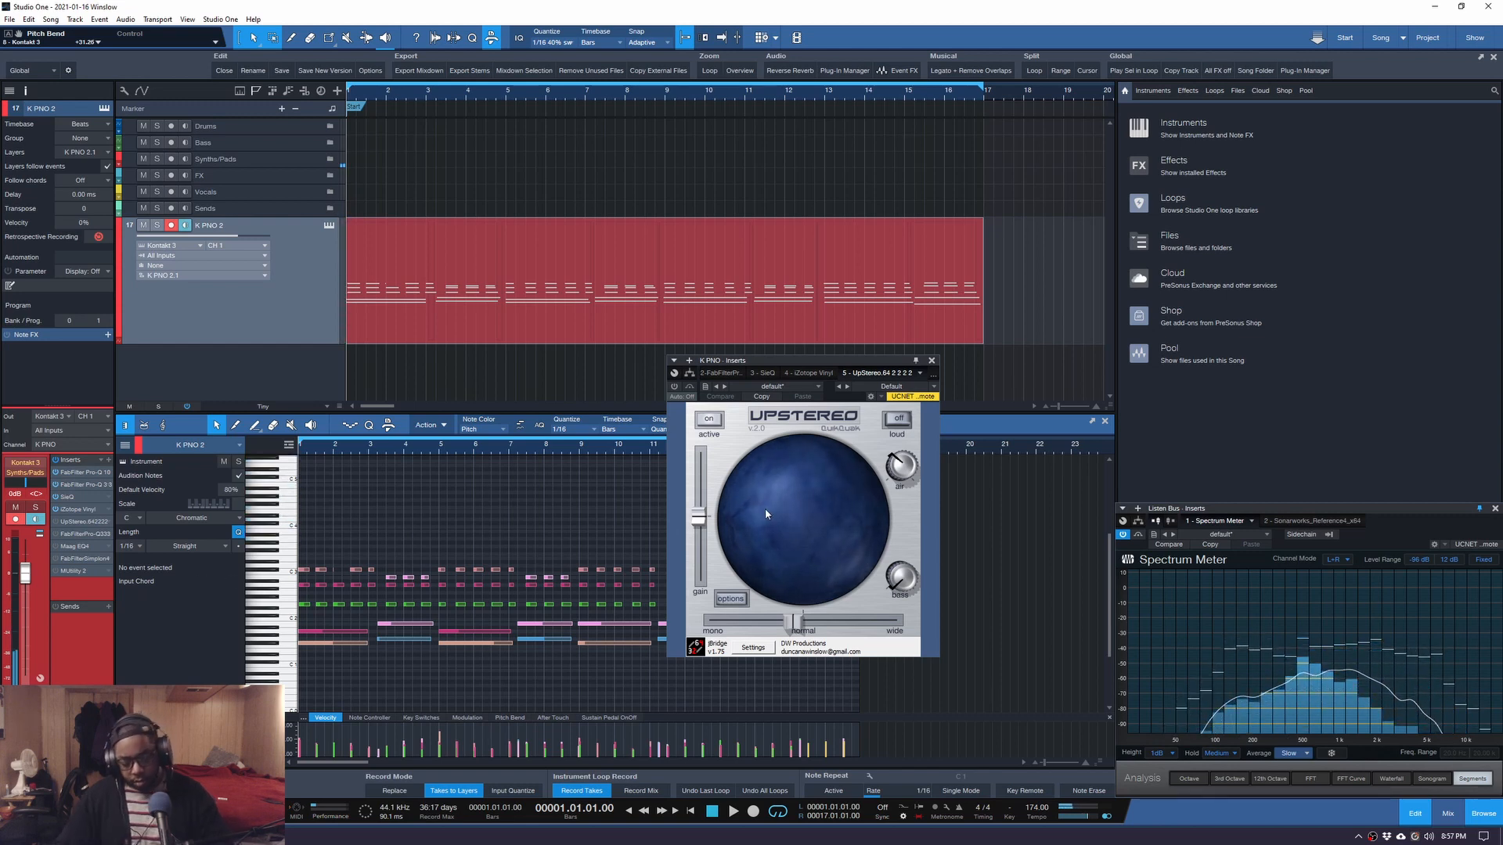
# Bring up the mixer, expand the K PNO channel to show all its inserts, and reopen UpStereo.
pyautogui.press('F3')
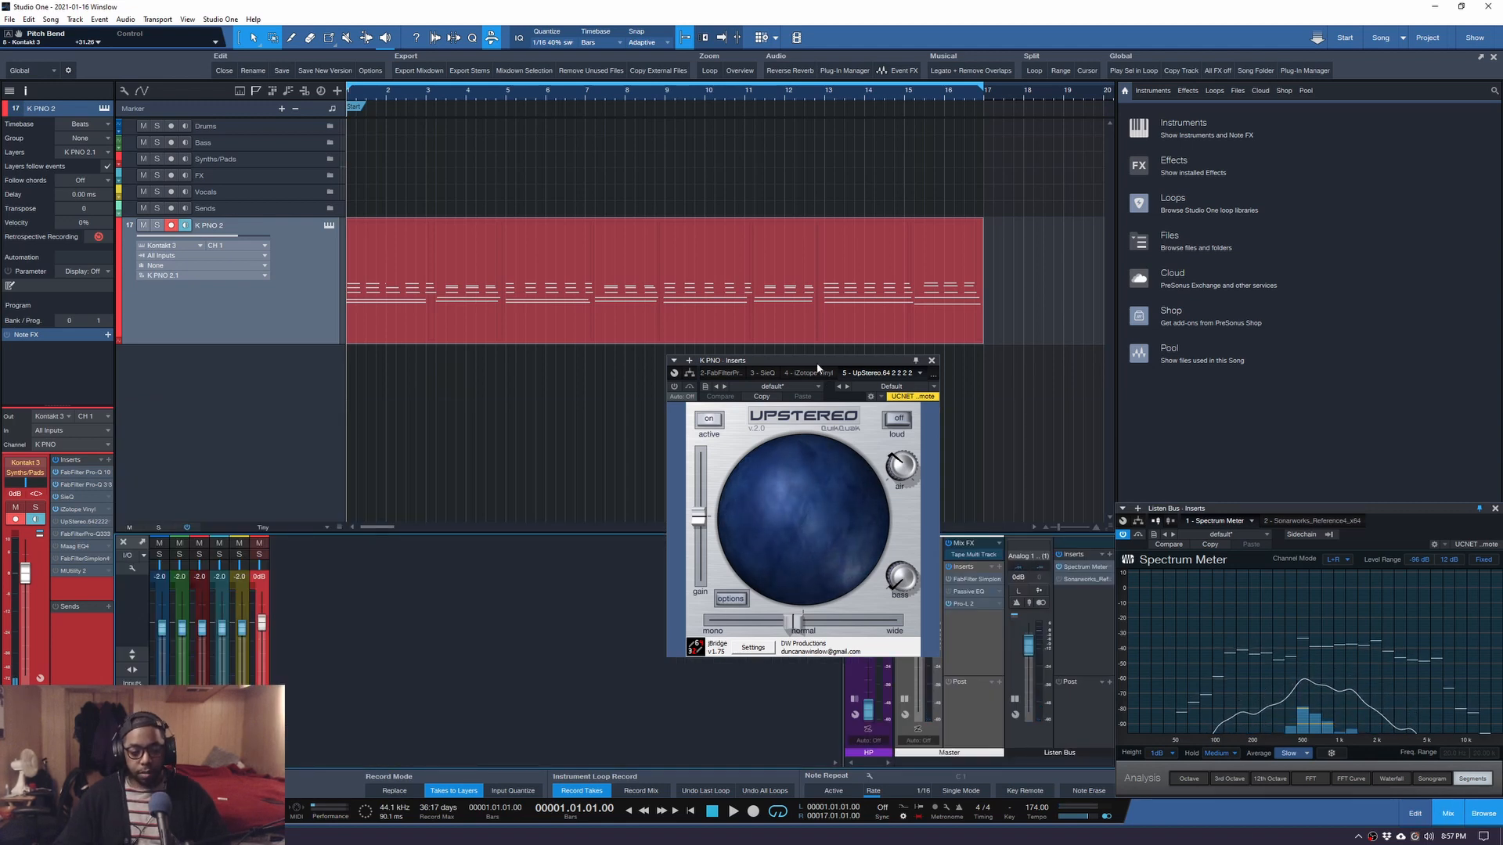
pyautogui.moveTo(818, 366); pyautogui.dragTo(686, 359)
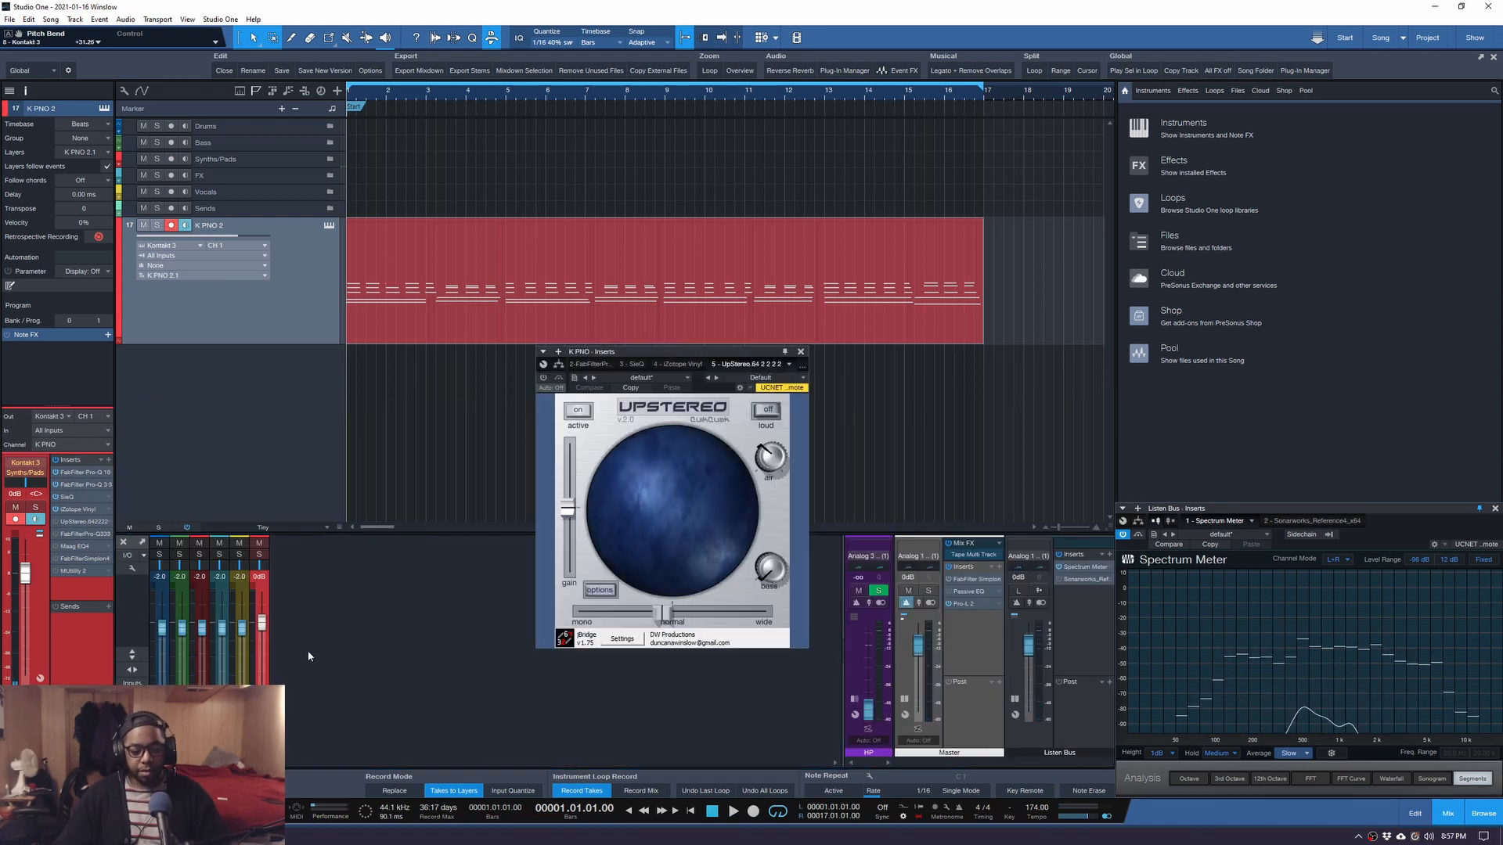
pyautogui.doubleClick(263, 656)
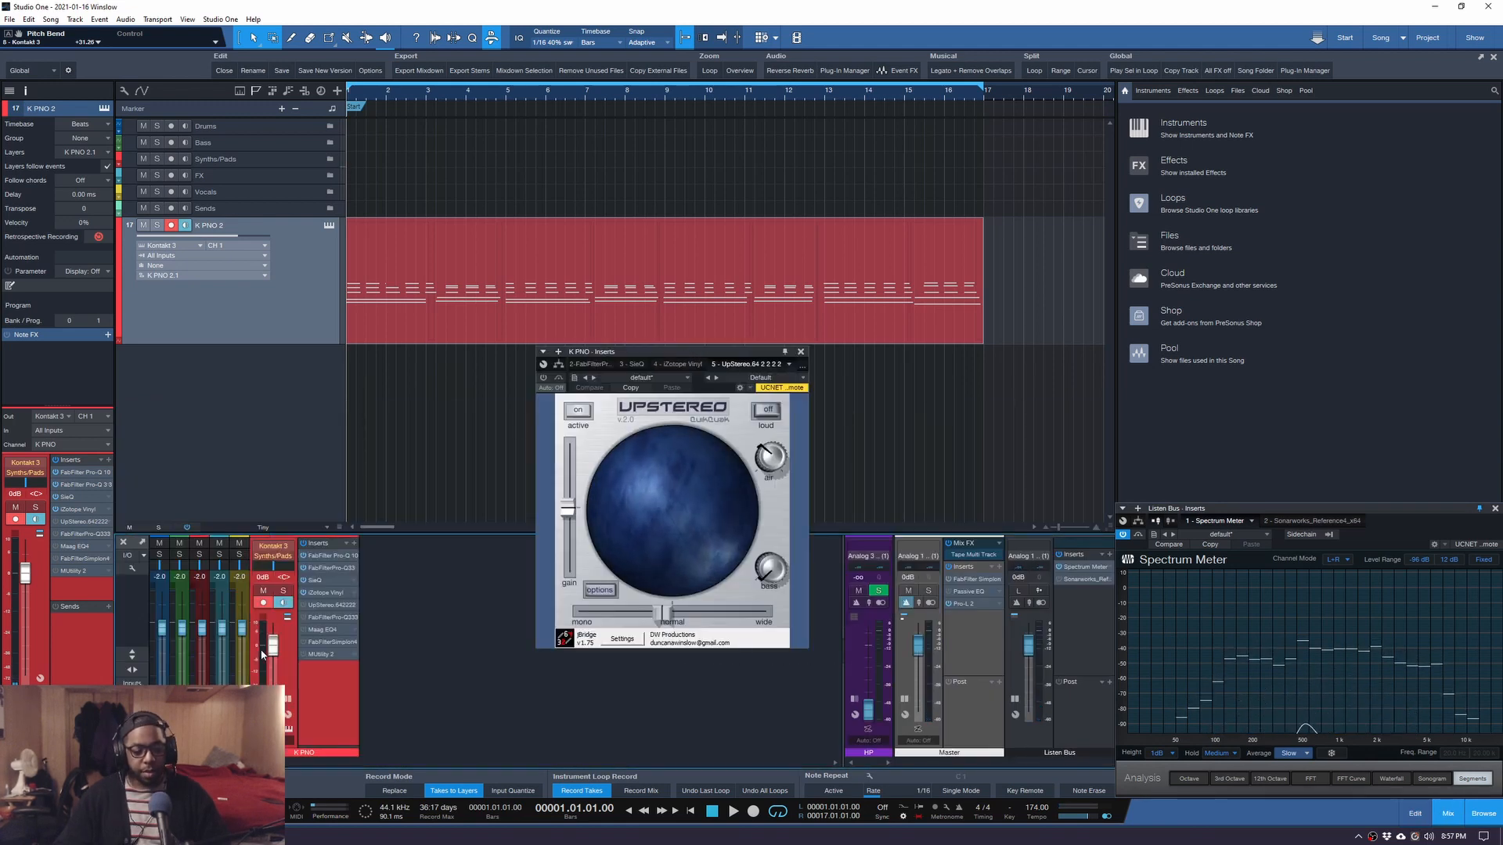
pyautogui.click(800, 352)
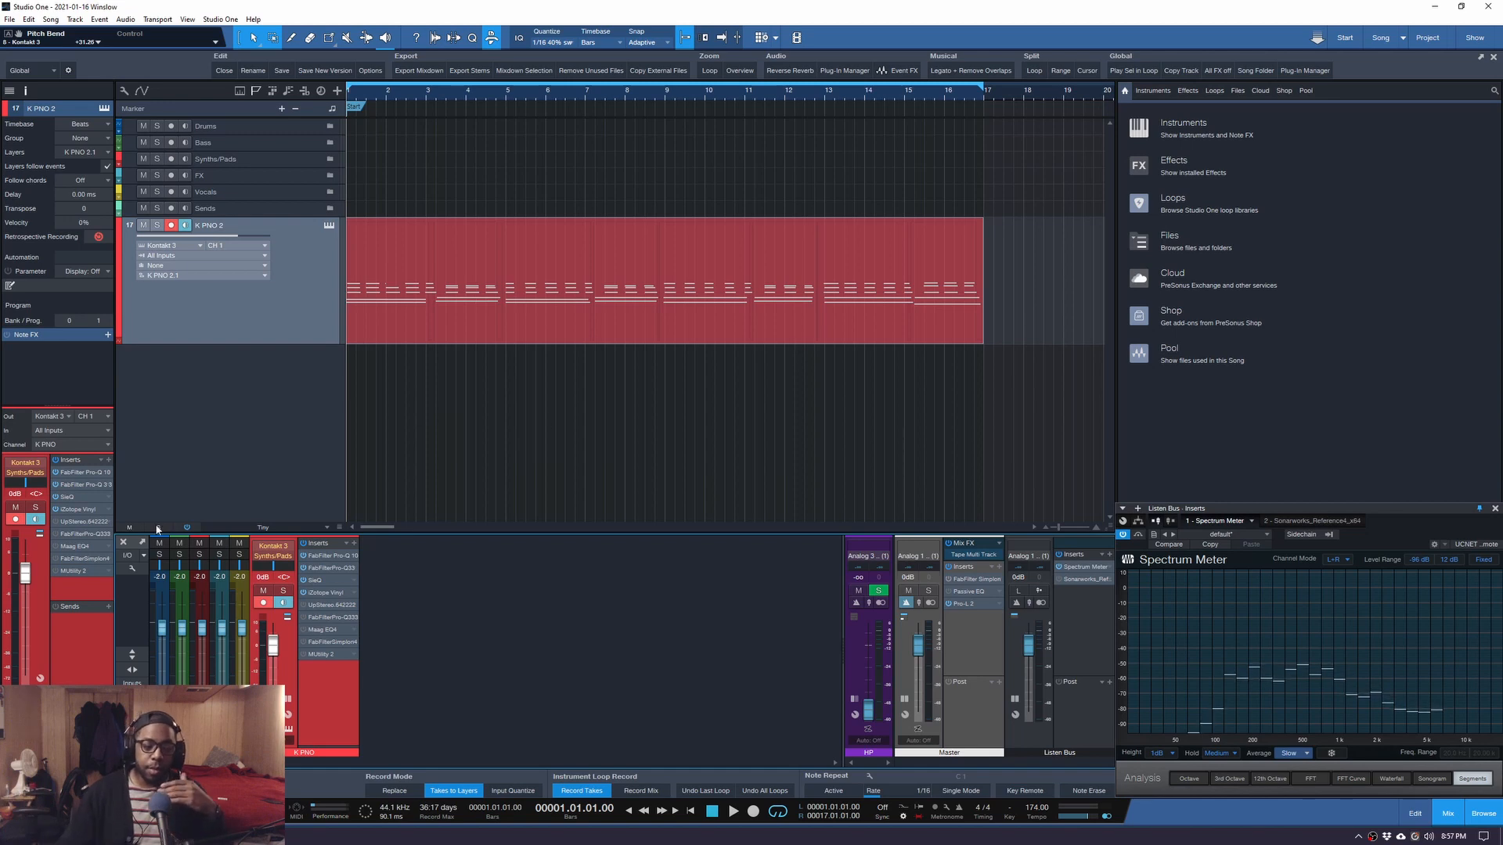
pyautogui.click(66, 522)
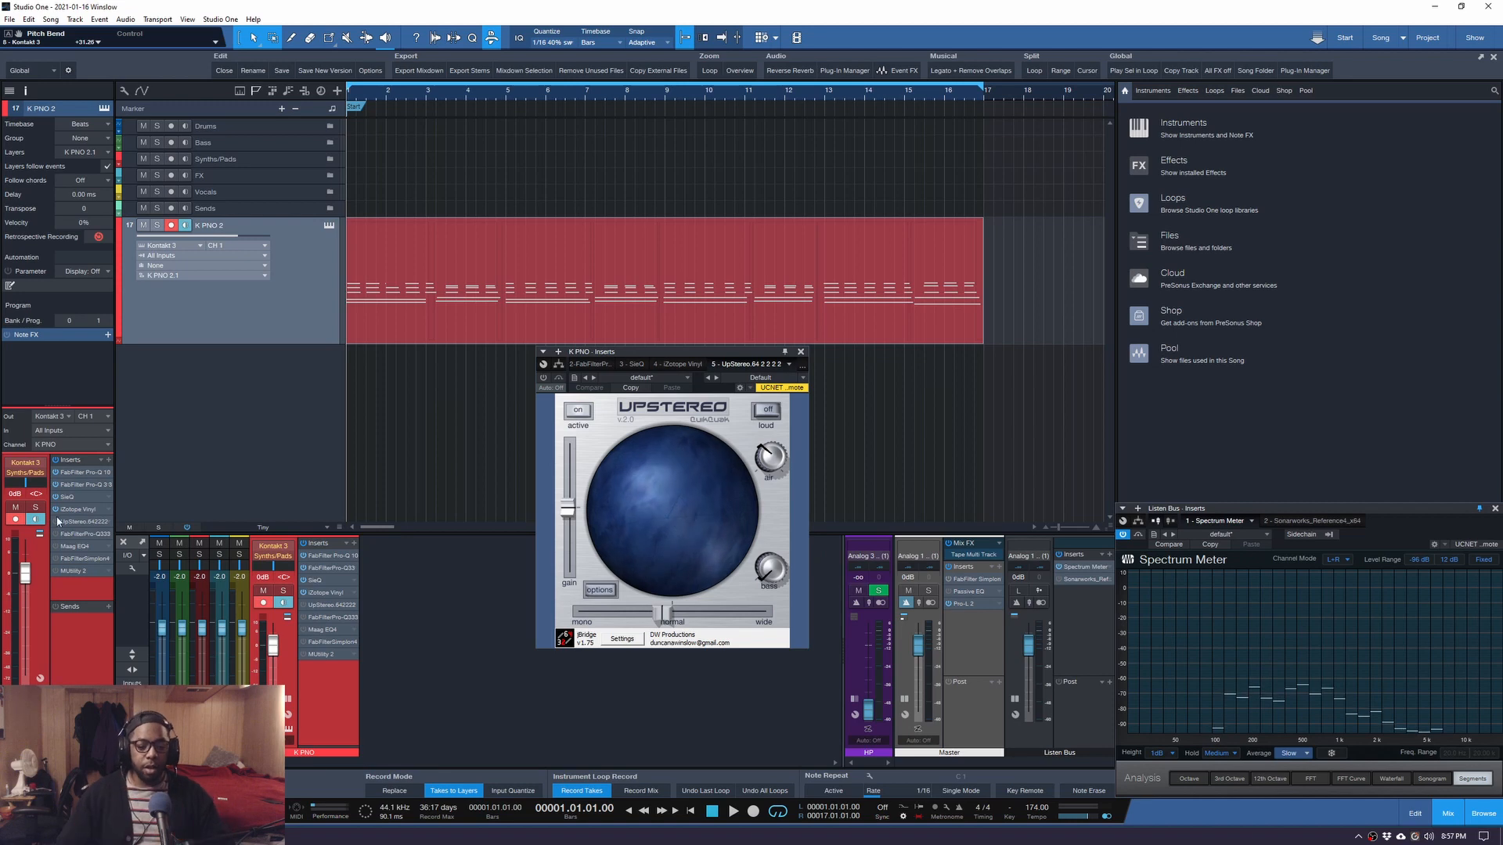
# Enable UpStereo and audition the piano at full width and collapsed to mono.
pyautogui.click(544, 378)
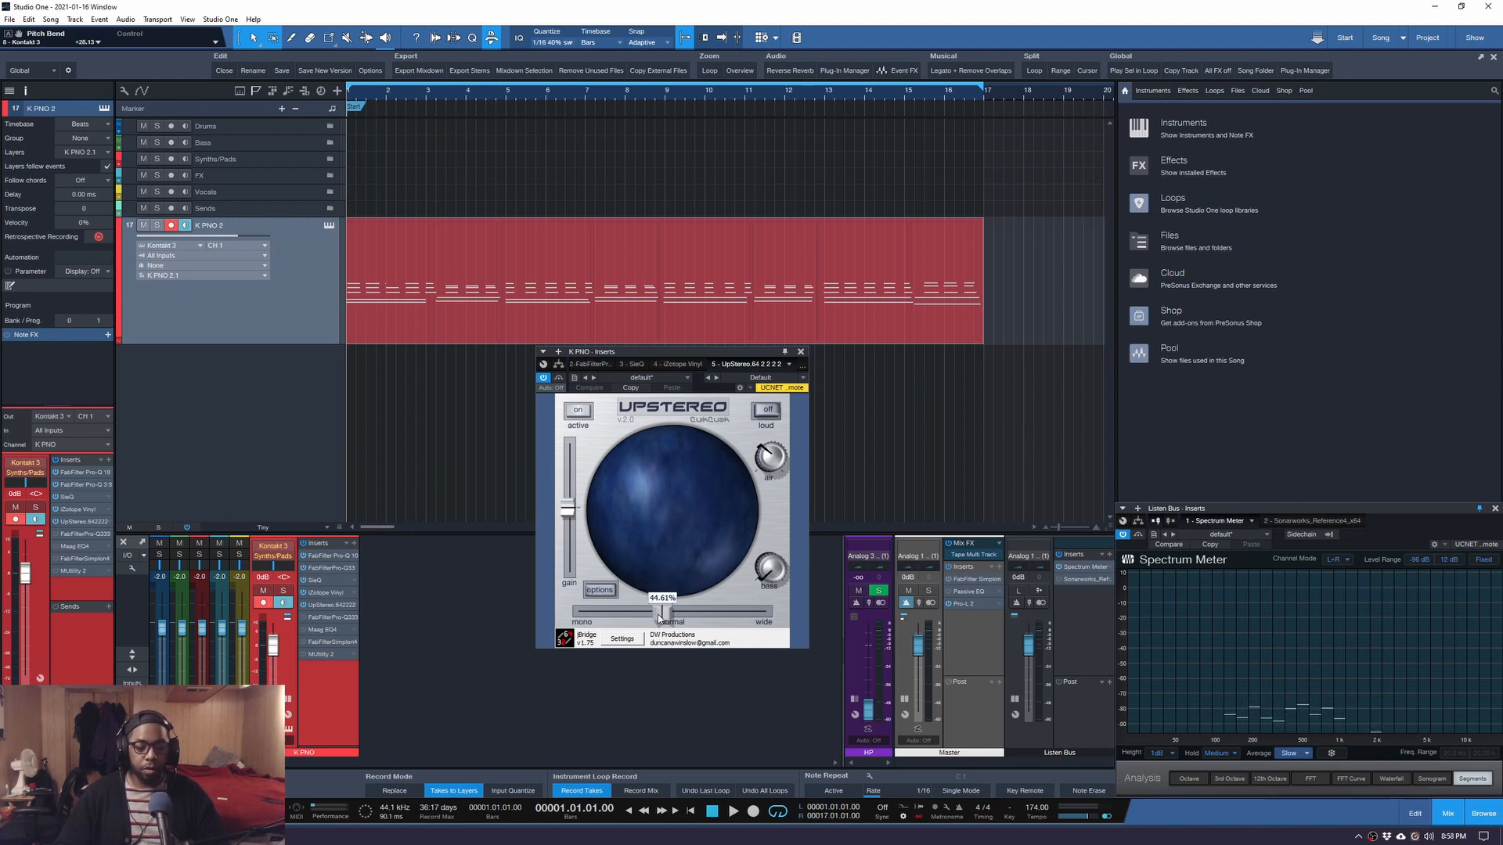
pyautogui.moveTo(659, 615); pyautogui.dragTo(767, 615)
pyautogui.press('space')
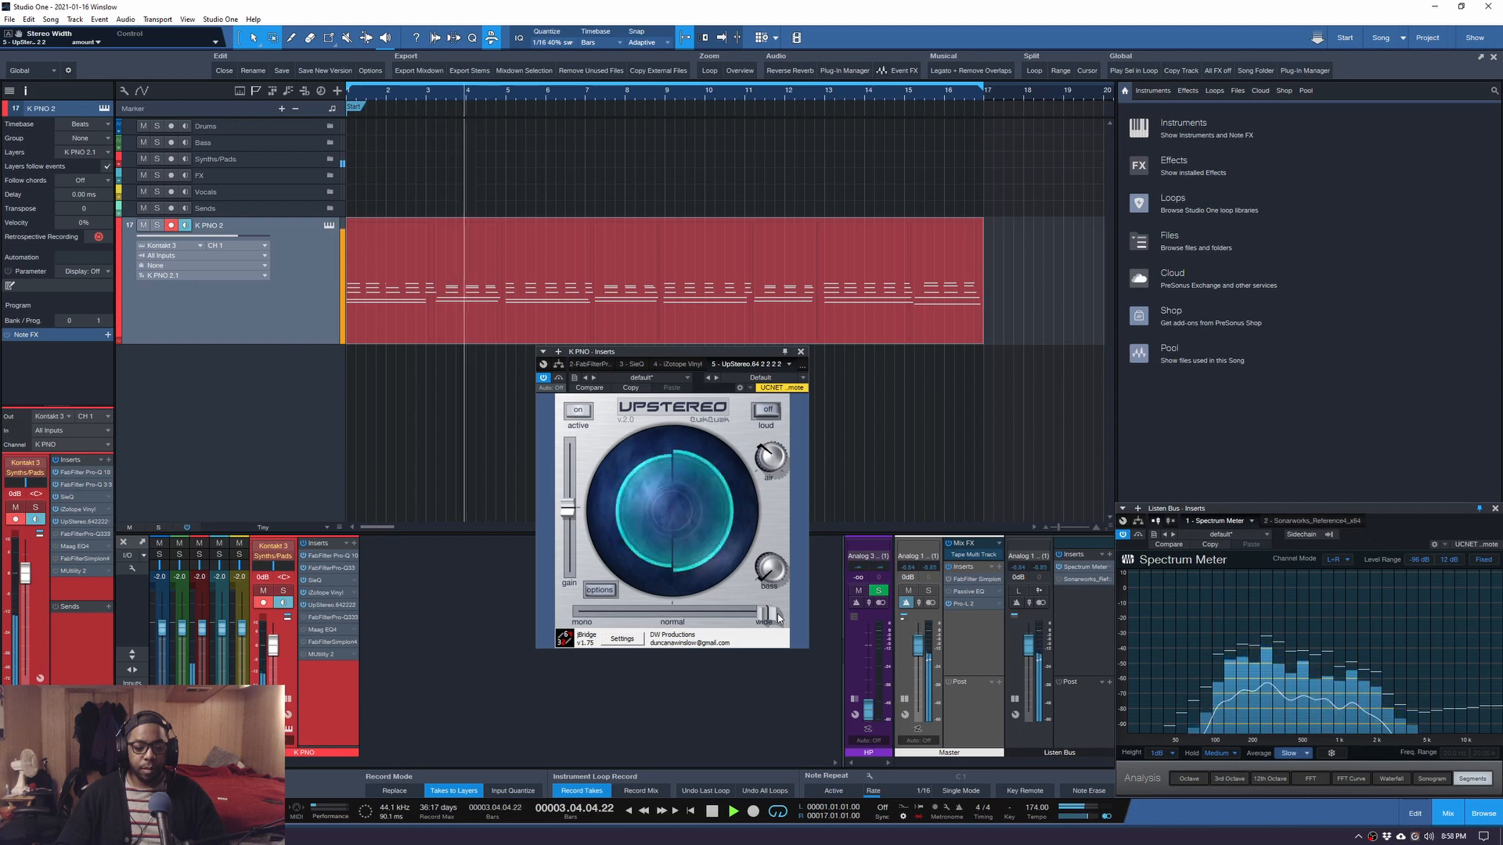
pyautogui.press('space')
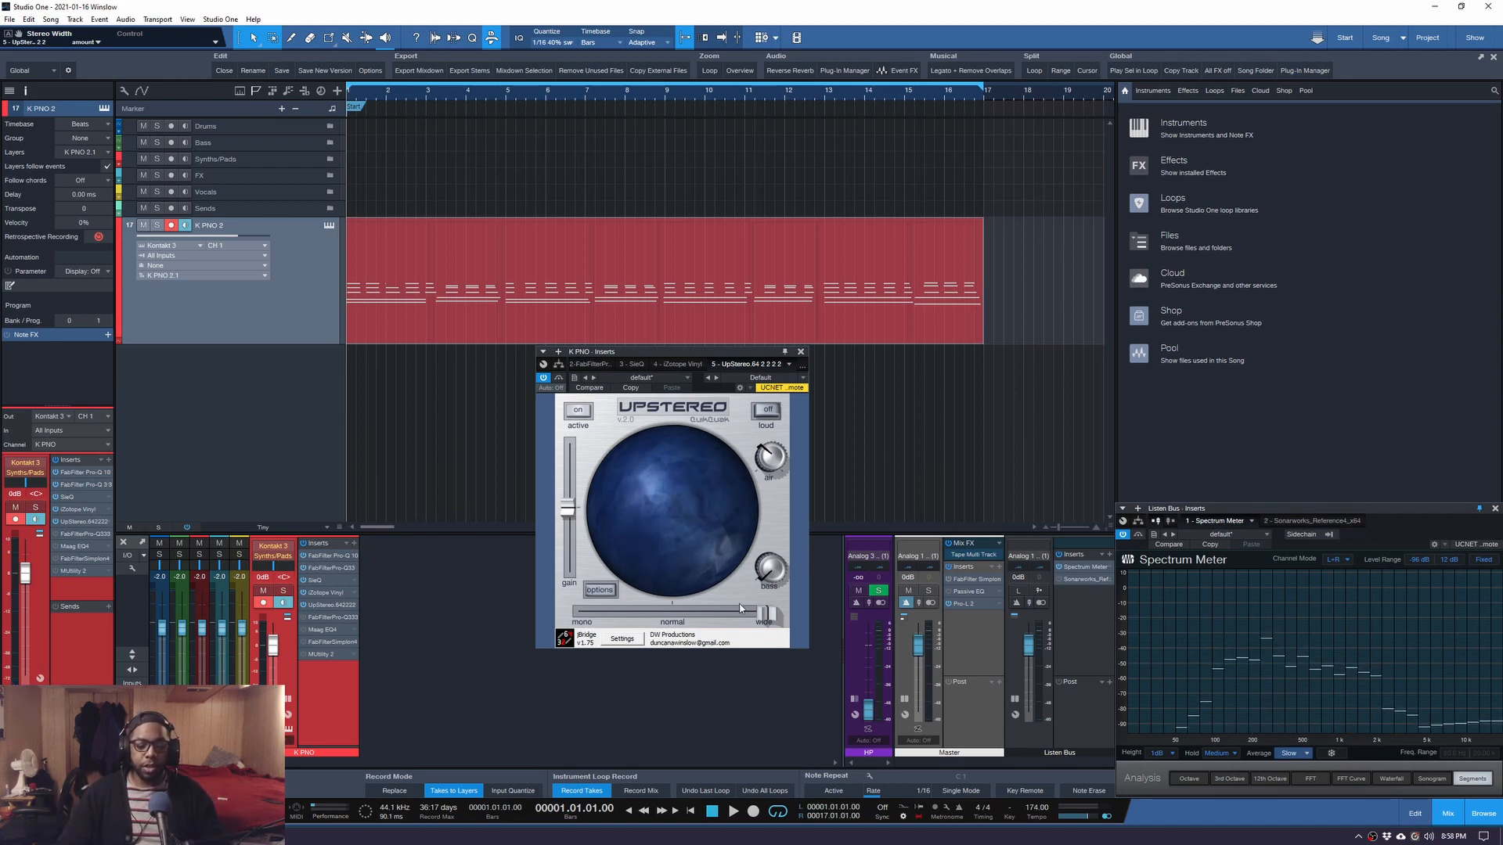
pyautogui.moveTo(701, 615); pyautogui.dragTo(579, 615)
pyautogui.press('space')
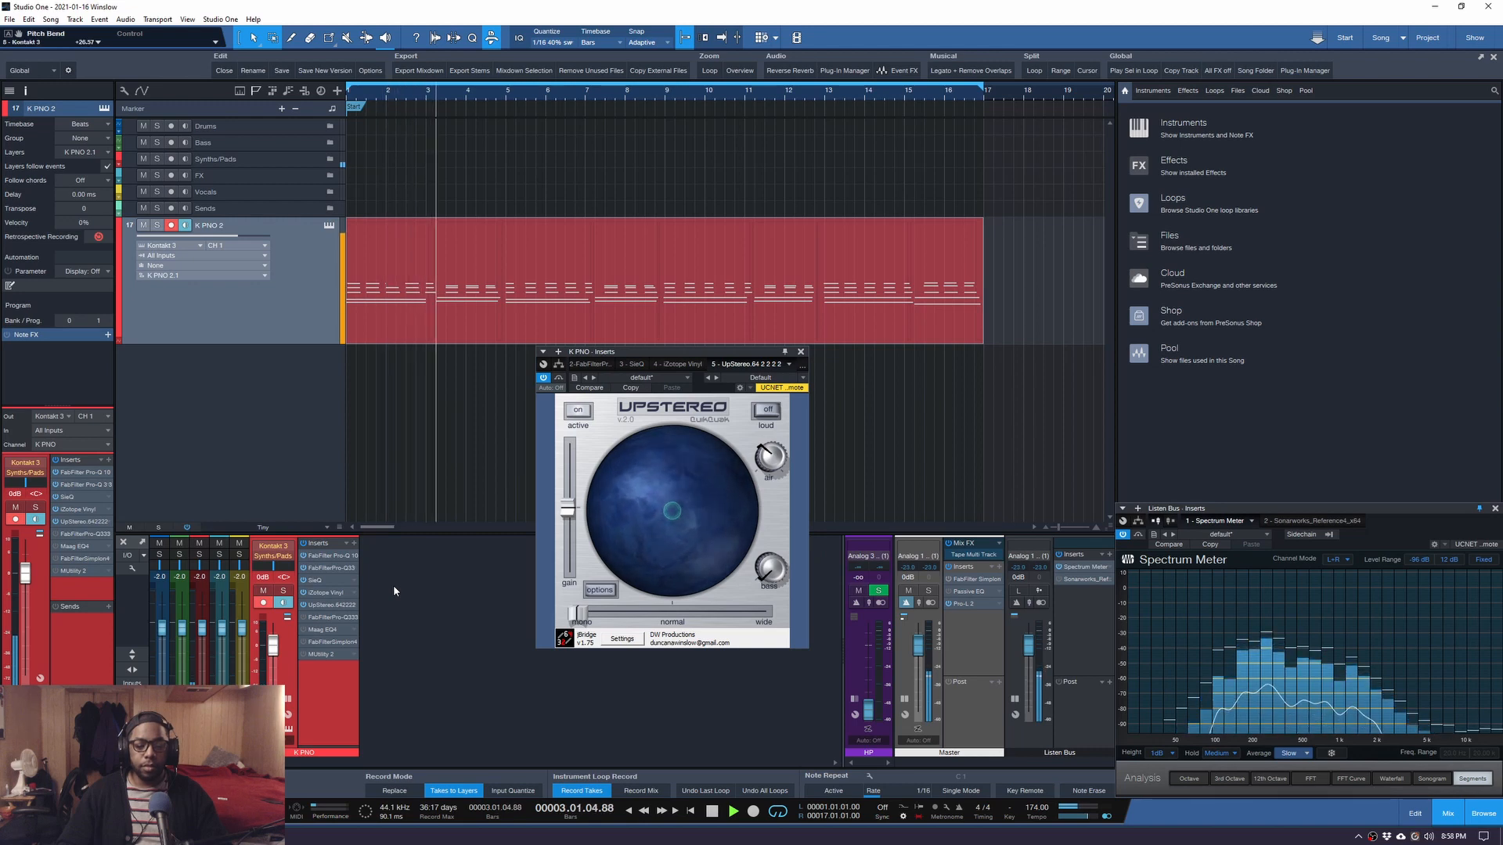
pyautogui.press('space')
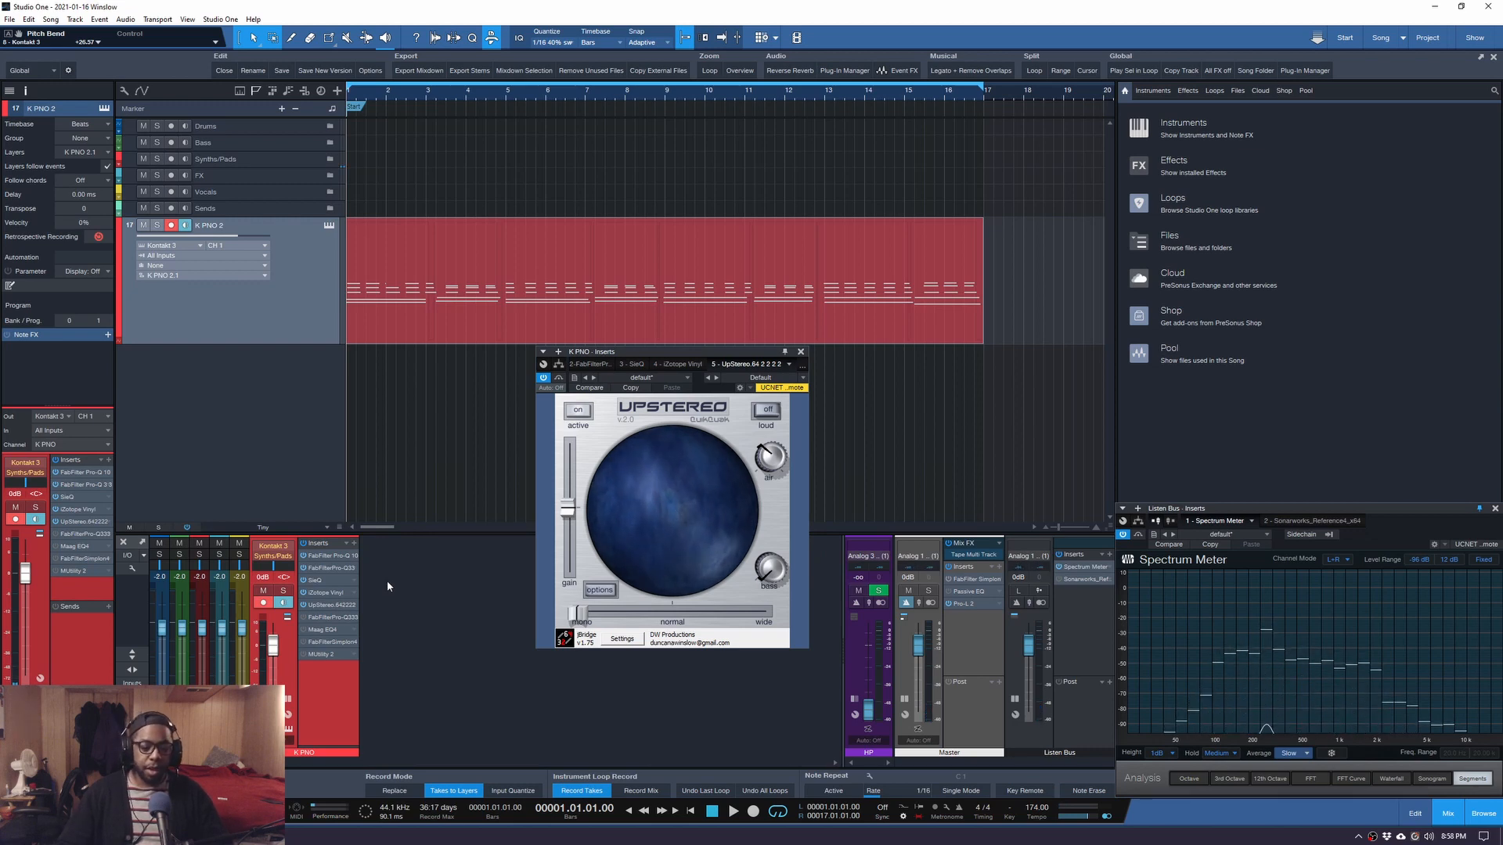
# Fine-tune UpStereo's stereo width down to about 44% while the song plays.
pyautogui.moveTo(591, 615)
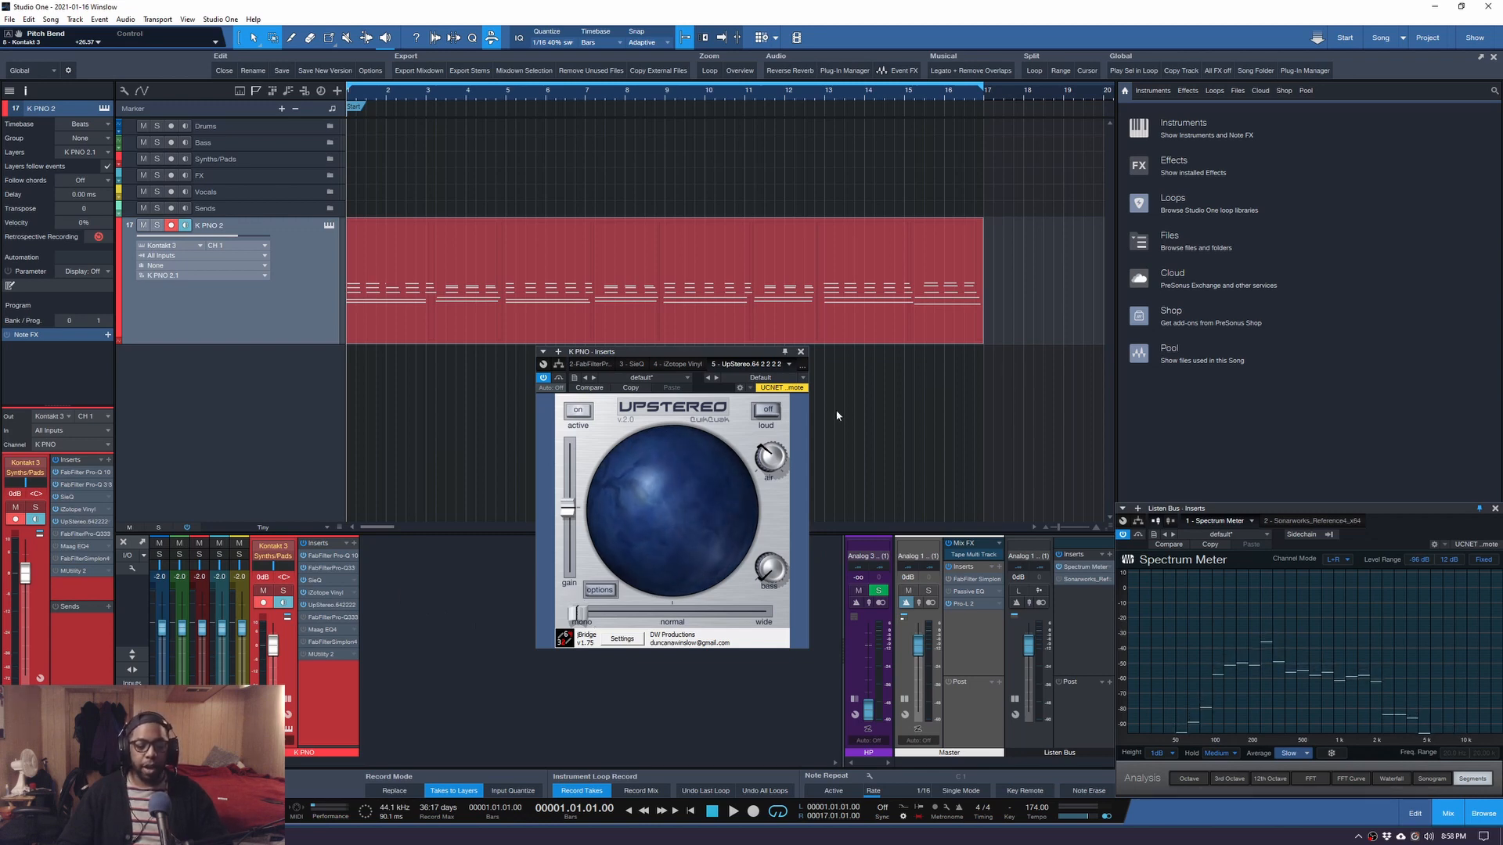
pyautogui.click(677, 364)
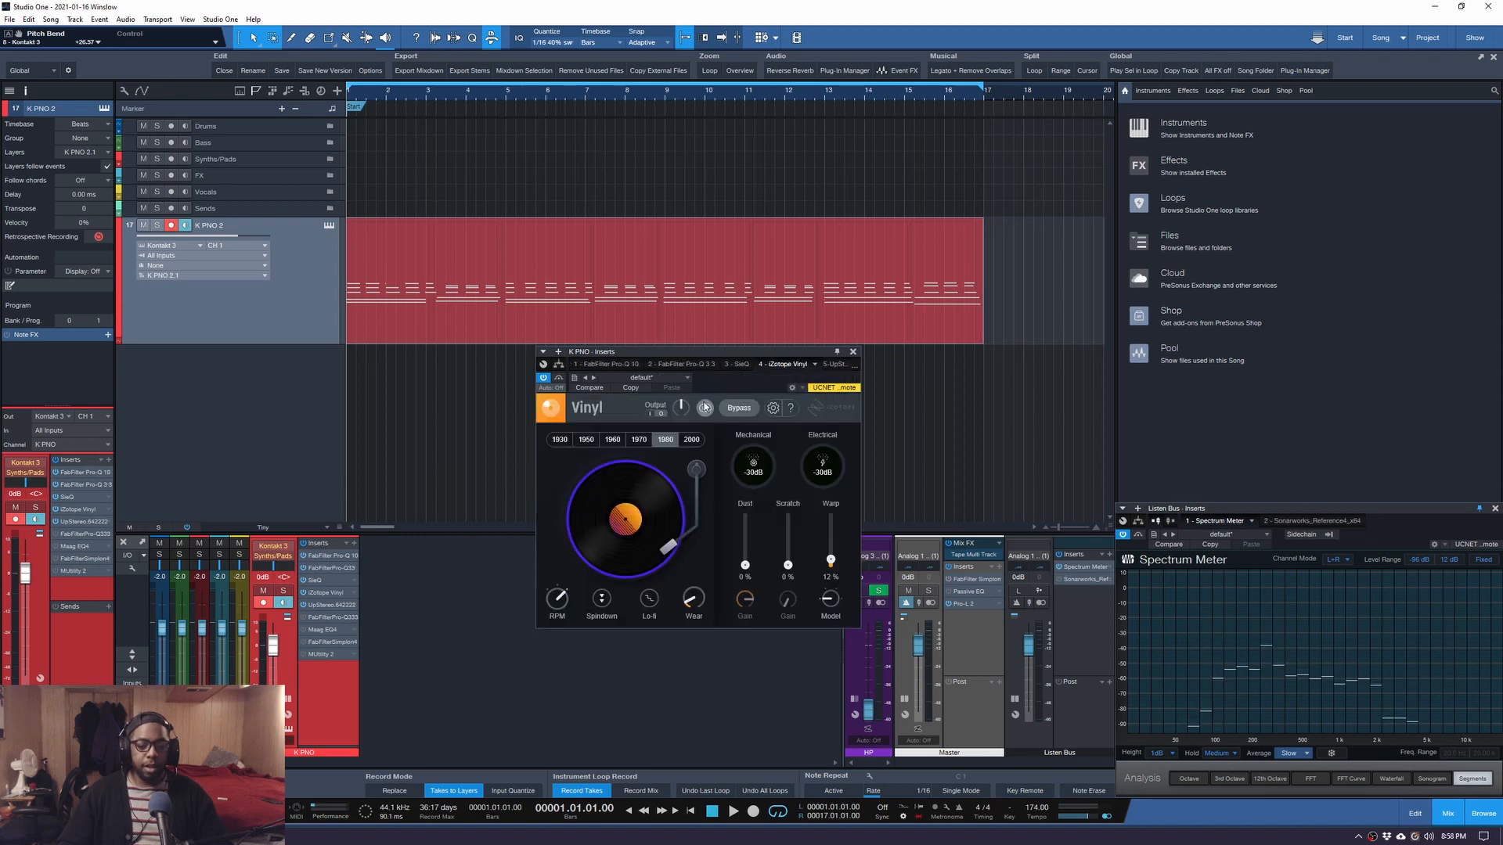
pyautogui.click(833, 364)
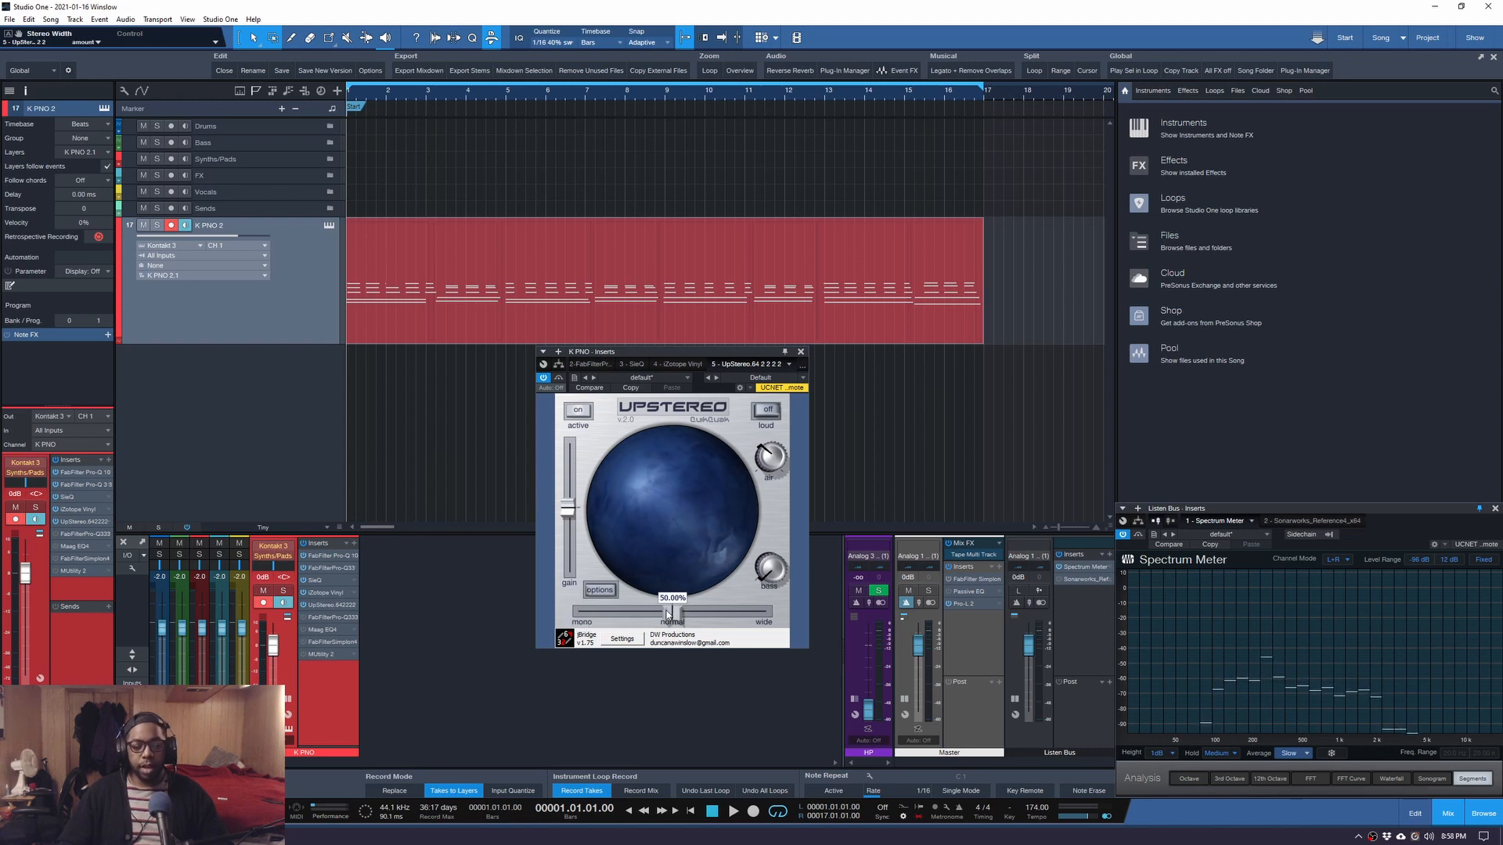
pyautogui.press('space')
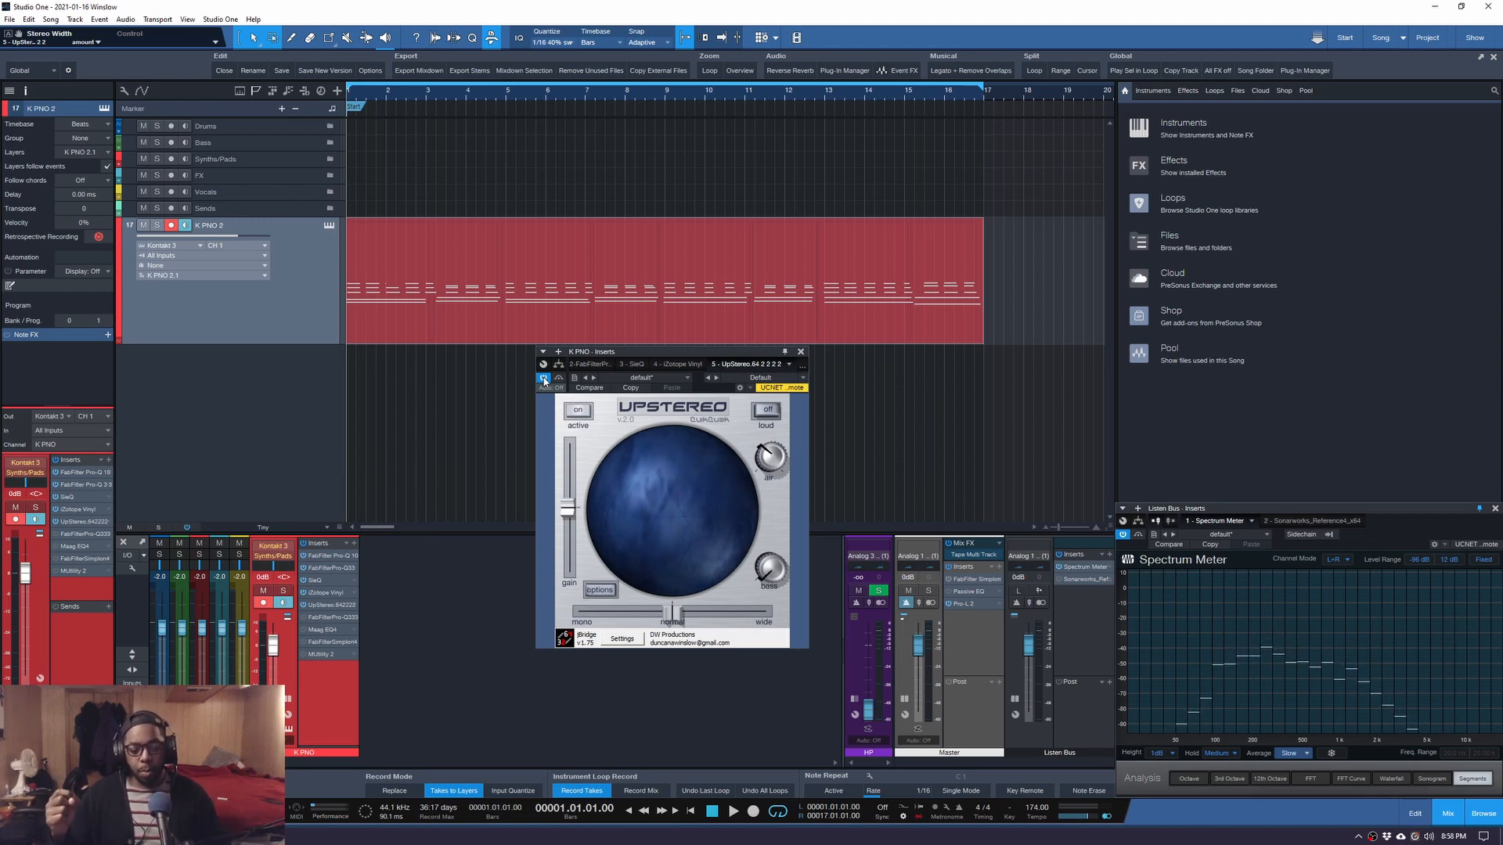
pyautogui.press('space')
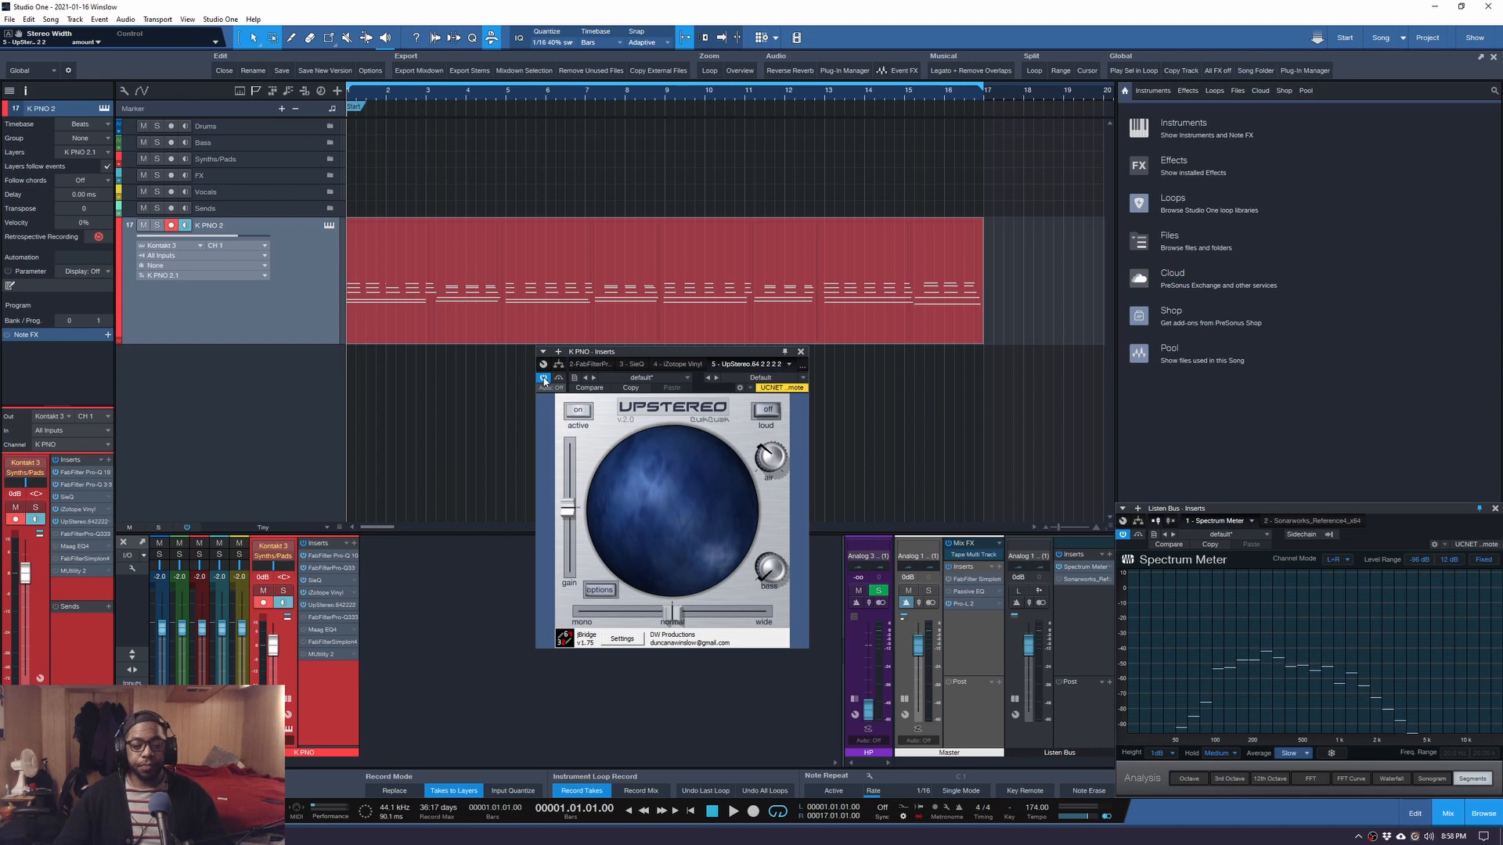
pyautogui.moveTo(676, 623)
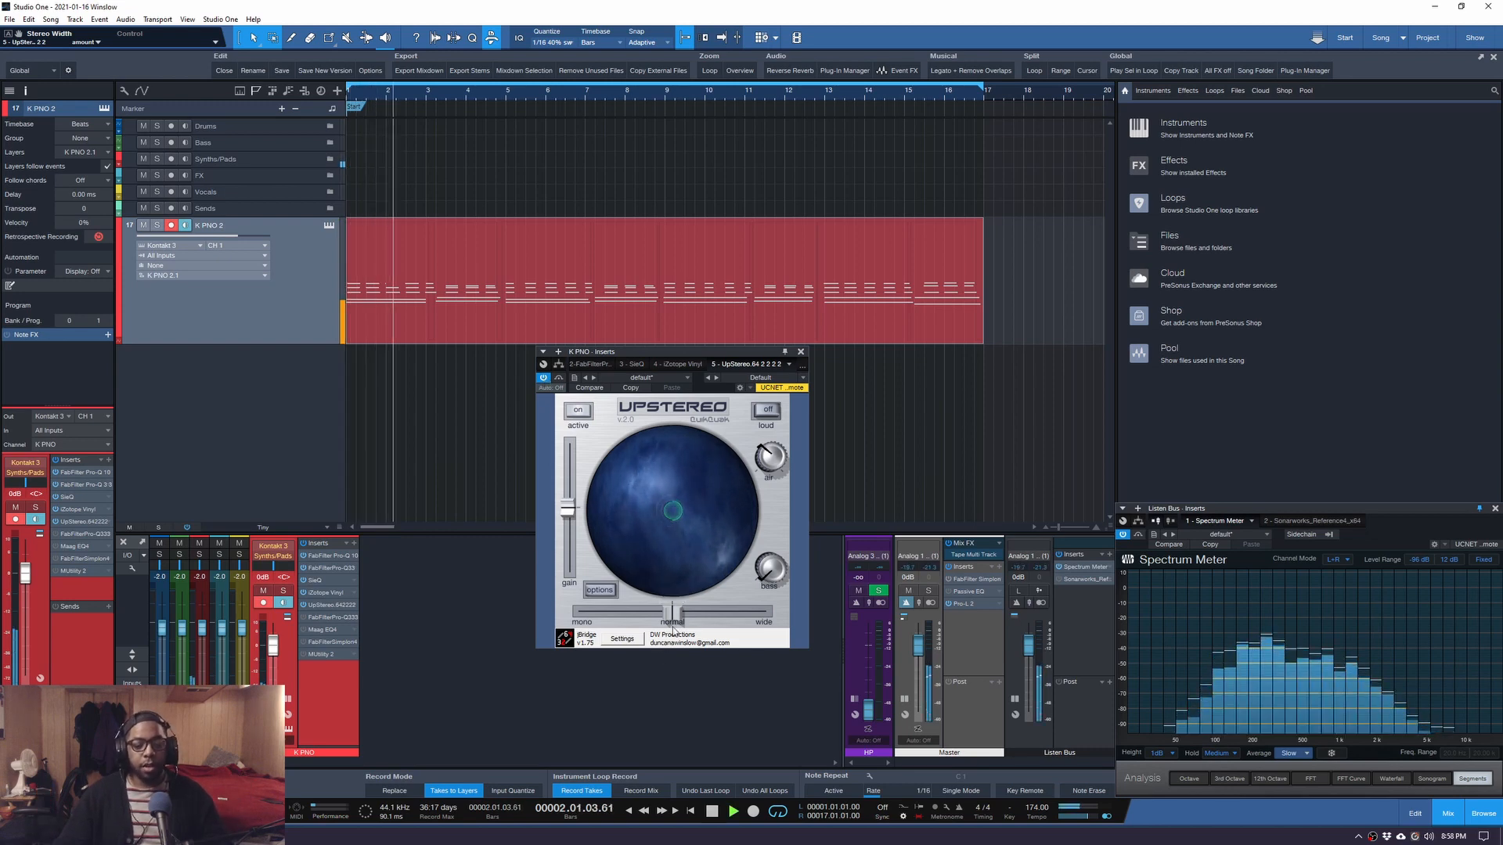
pyautogui.moveTo(676, 622)
pyautogui.mouseDown()
pyautogui.moveTo(707, 624)
pyautogui.moveTo(679, 624)
pyautogui.mouseUp()
pyautogui.press('space')
pyautogui.press('space')
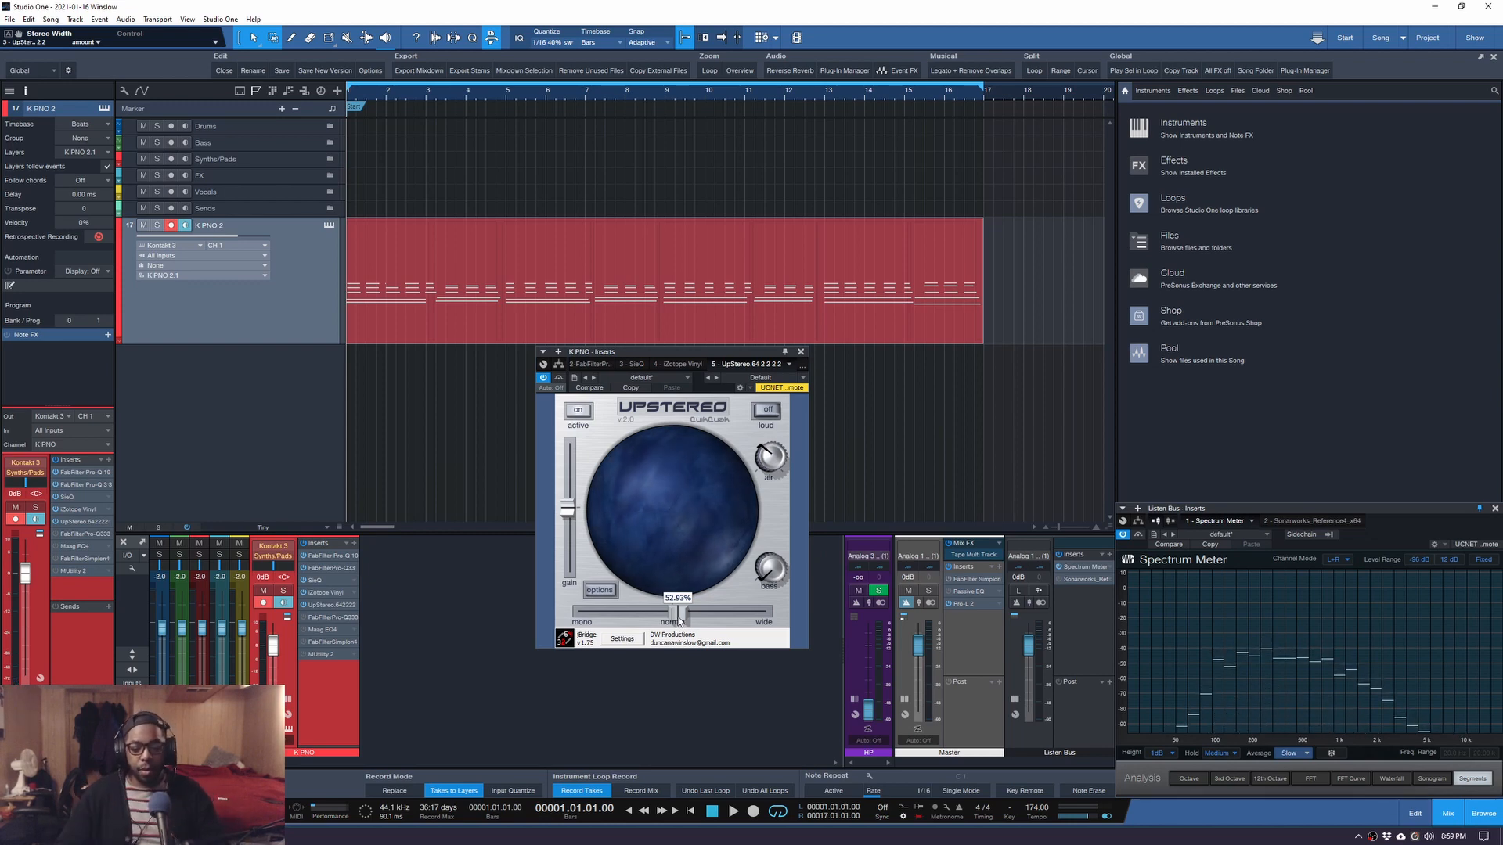
pyautogui.press('space')
pyautogui.moveTo(678, 619); pyautogui.dragTo(662, 619)
pyautogui.press('space')
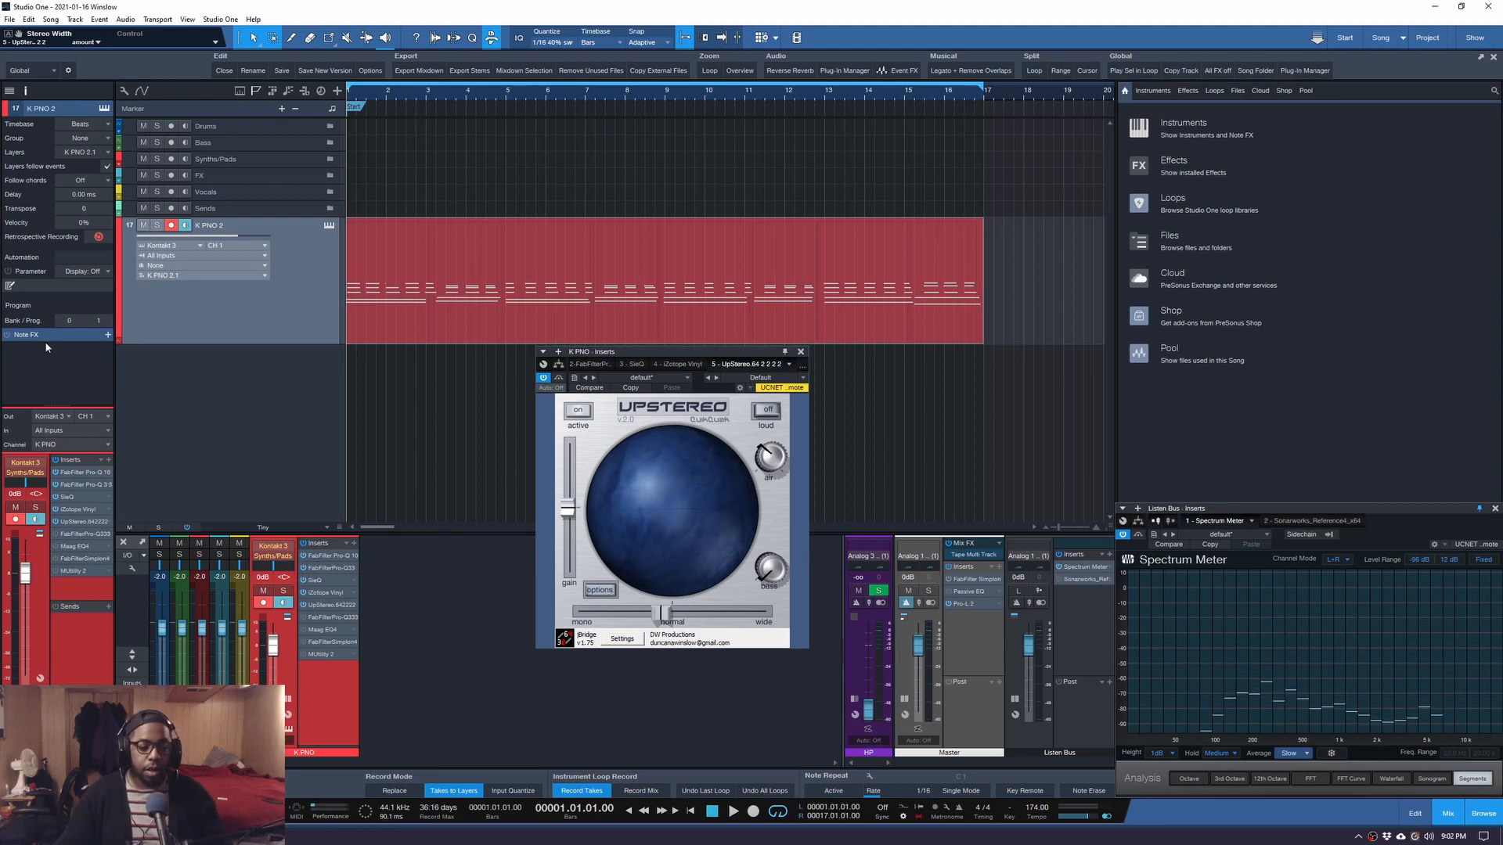
# Switch to the sixth insert Pro-Q 3, enable it, enlarge its window, and audition it in playback.
pyautogui.click(800, 360)
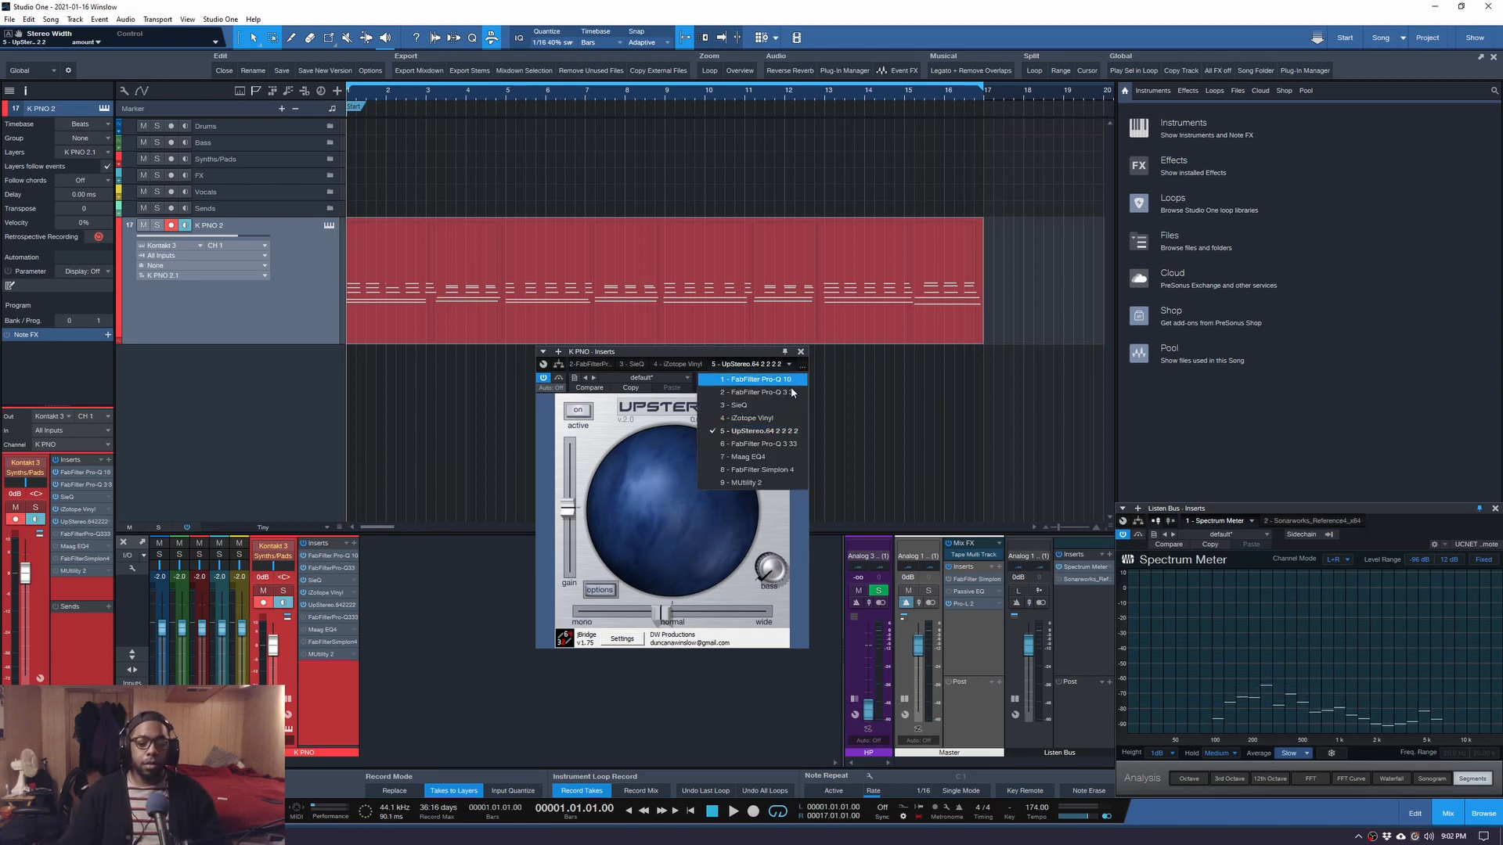
pyautogui.click(752, 443)
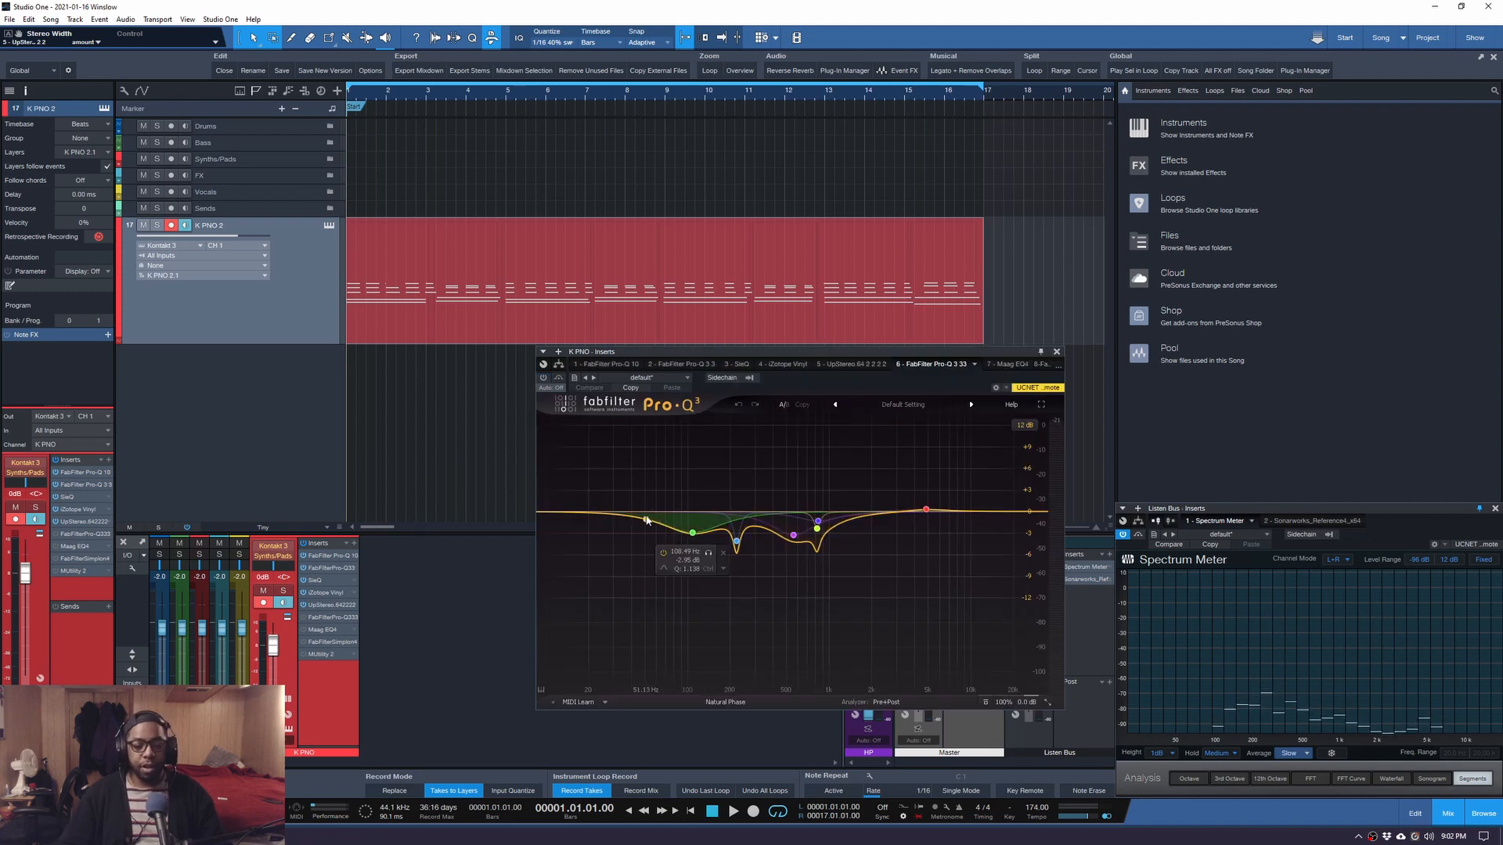
pyautogui.press('space')
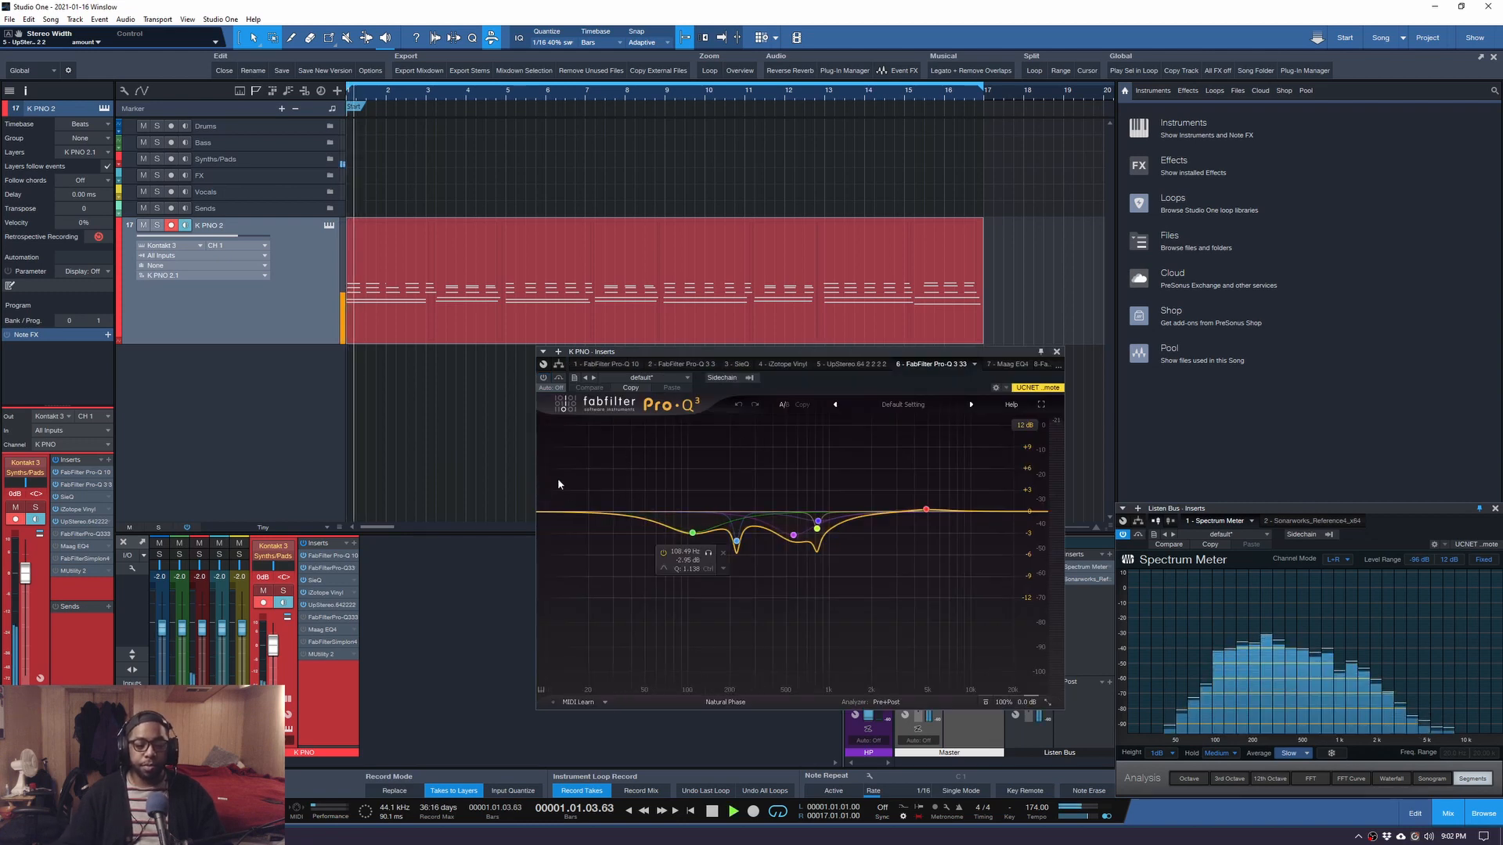
pyautogui.click(543, 378)
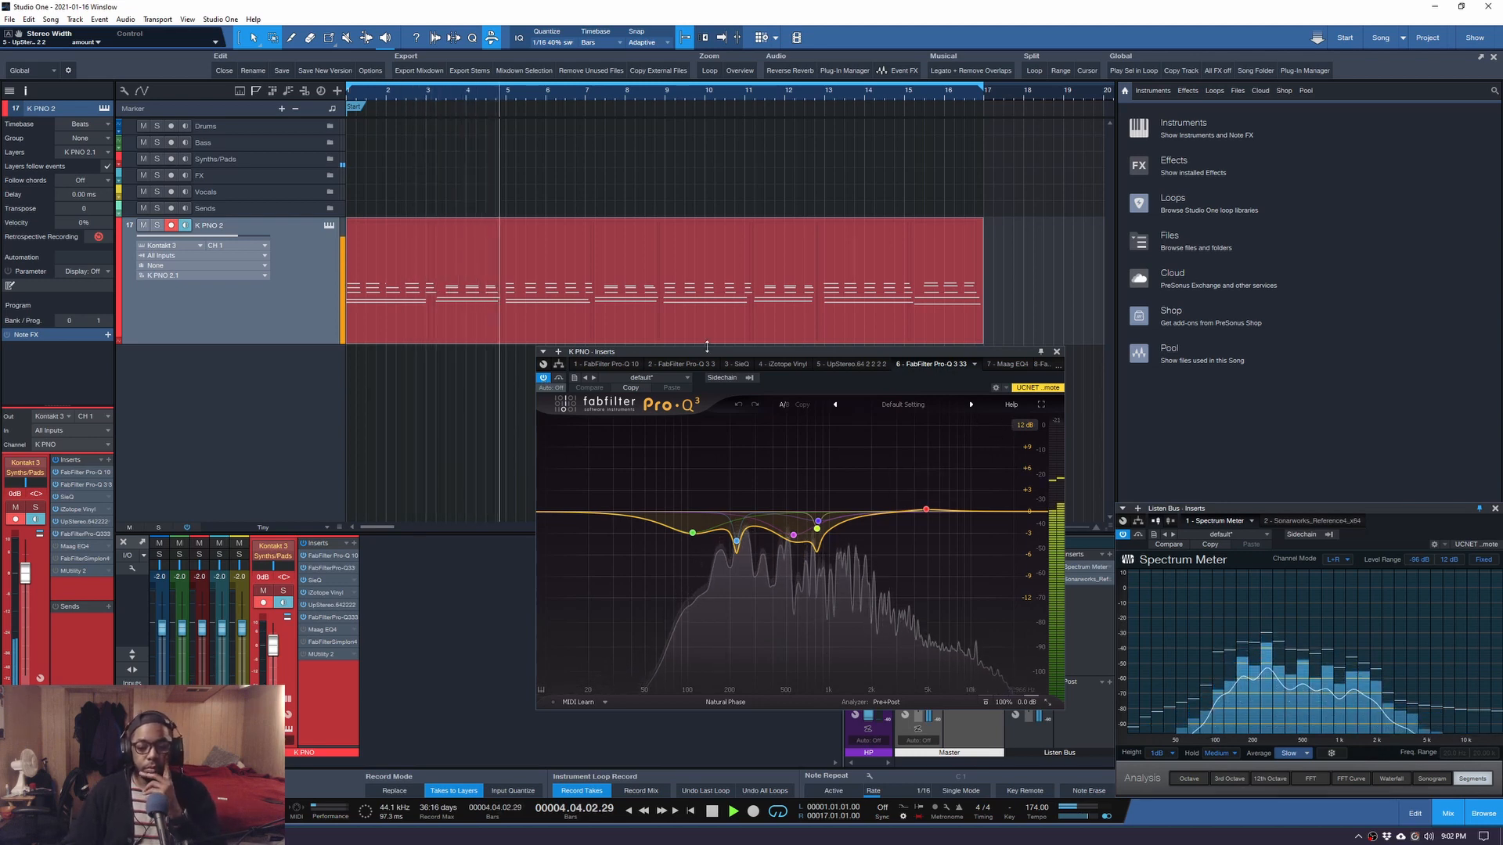
pyautogui.moveTo(537, 348); pyautogui.dragTo(416, 285)
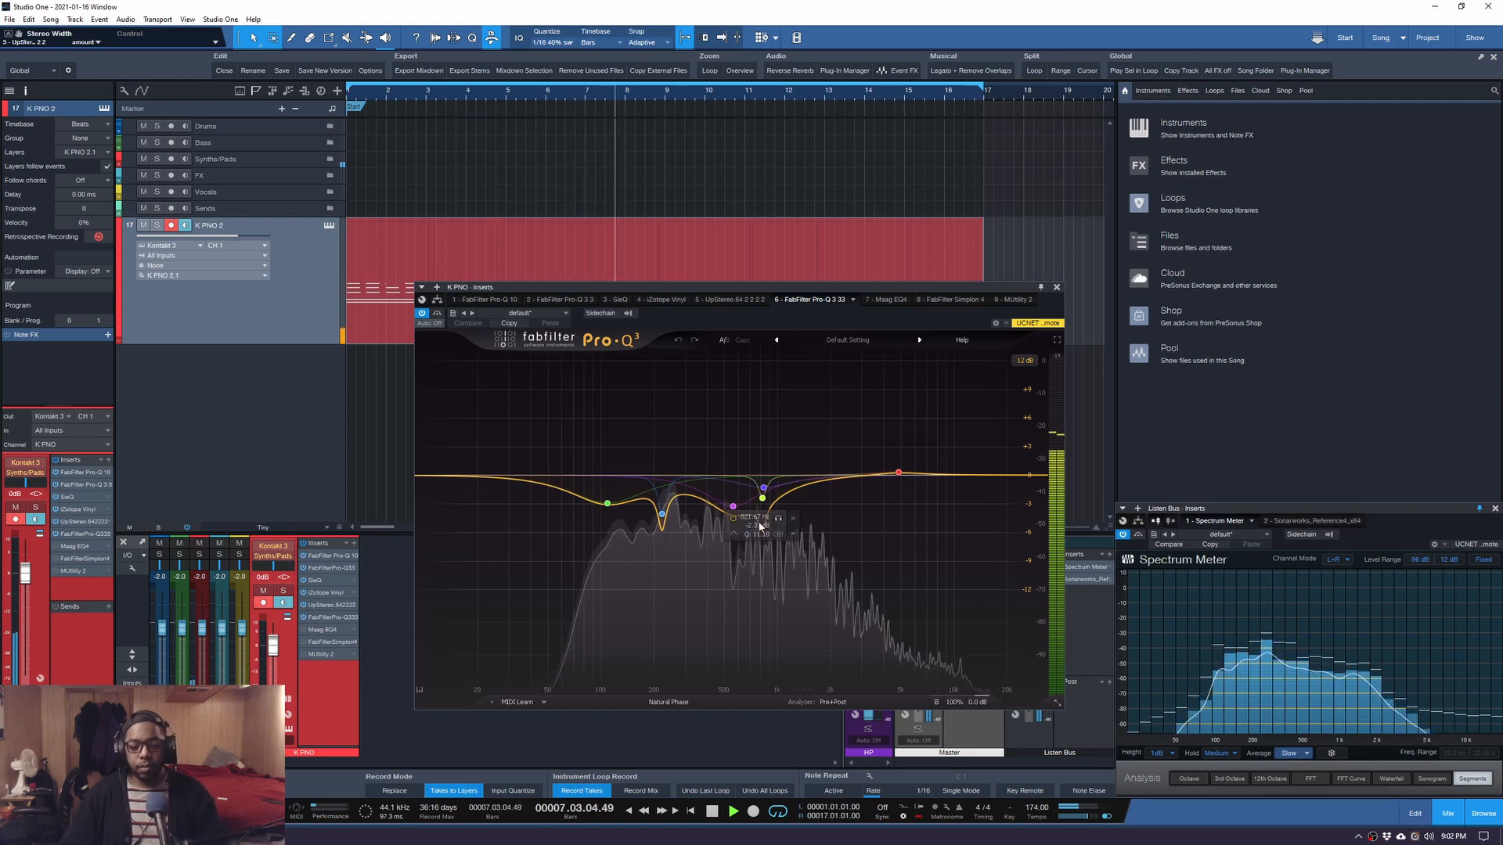
pyautogui.press('space')
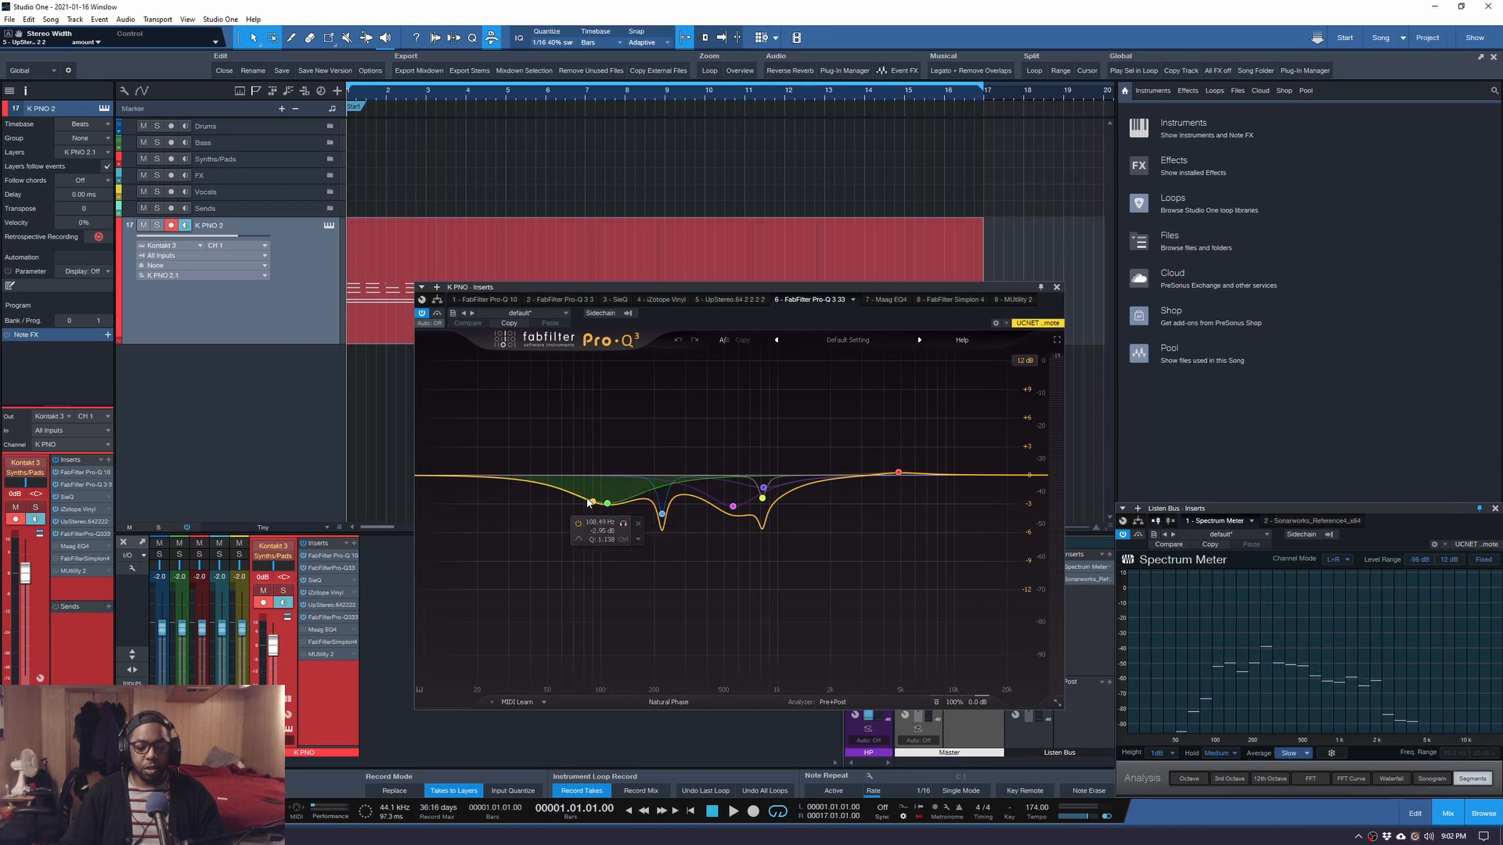
pyautogui.press('space')
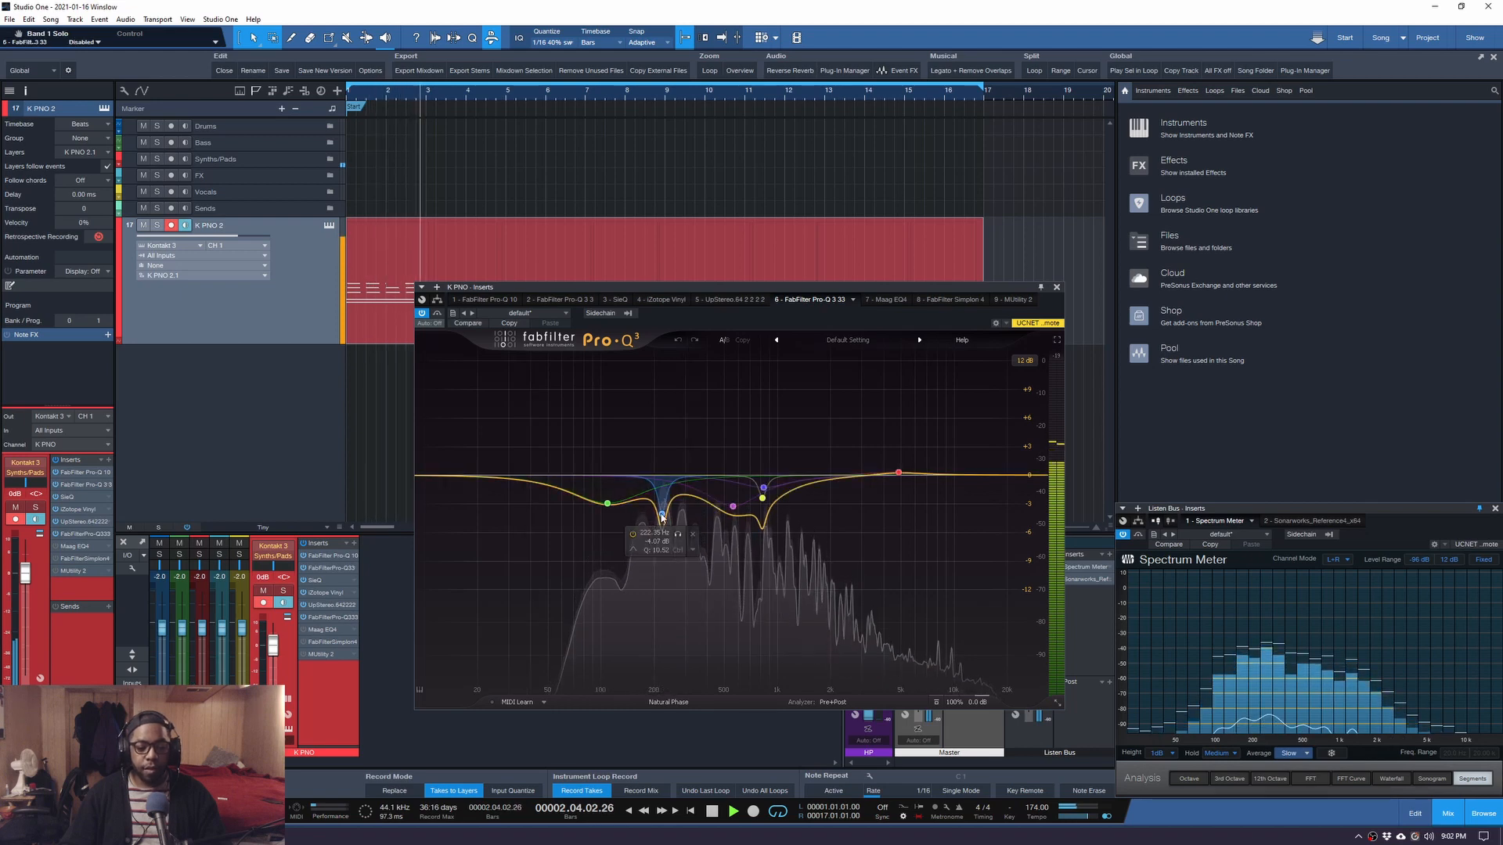
pyautogui.press('space')
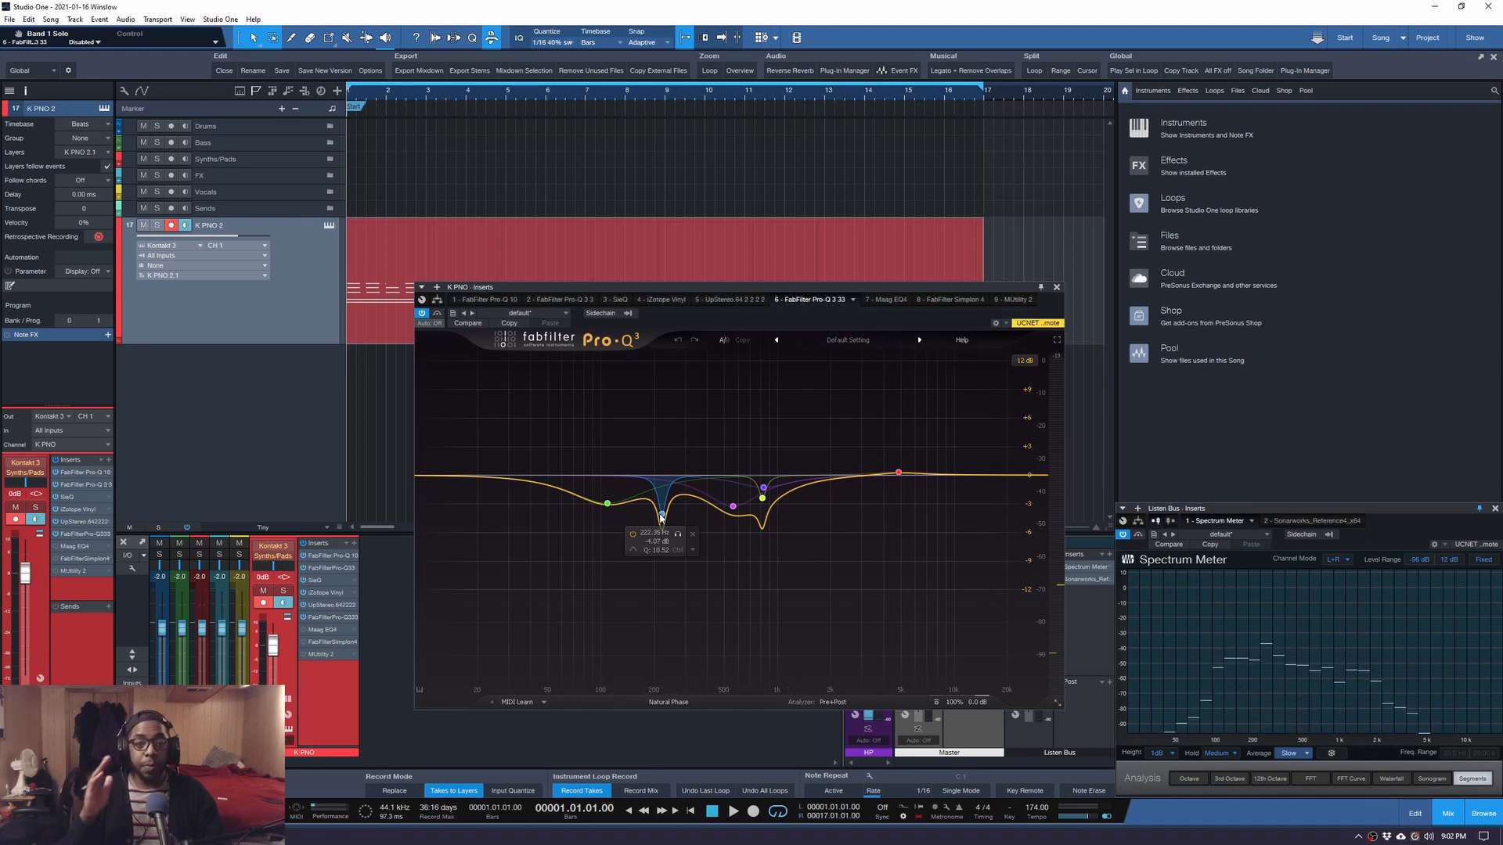
pyautogui.press('space')
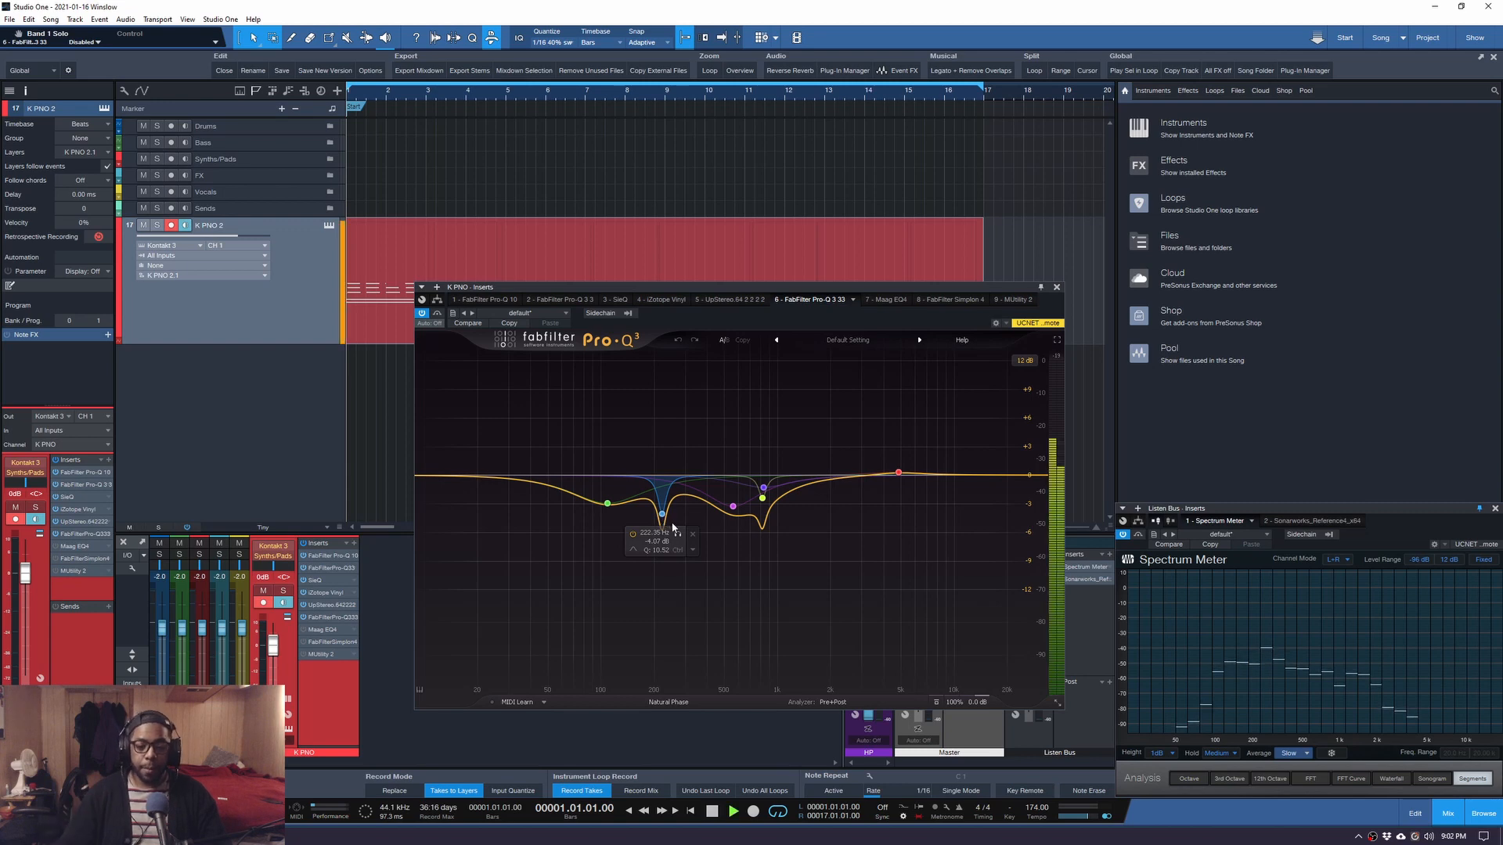
# Unsolo the blue Pro-Q 3 band and compare bypassed versus active EQ during playback, leaving it on.
pyautogui.click(678, 534)
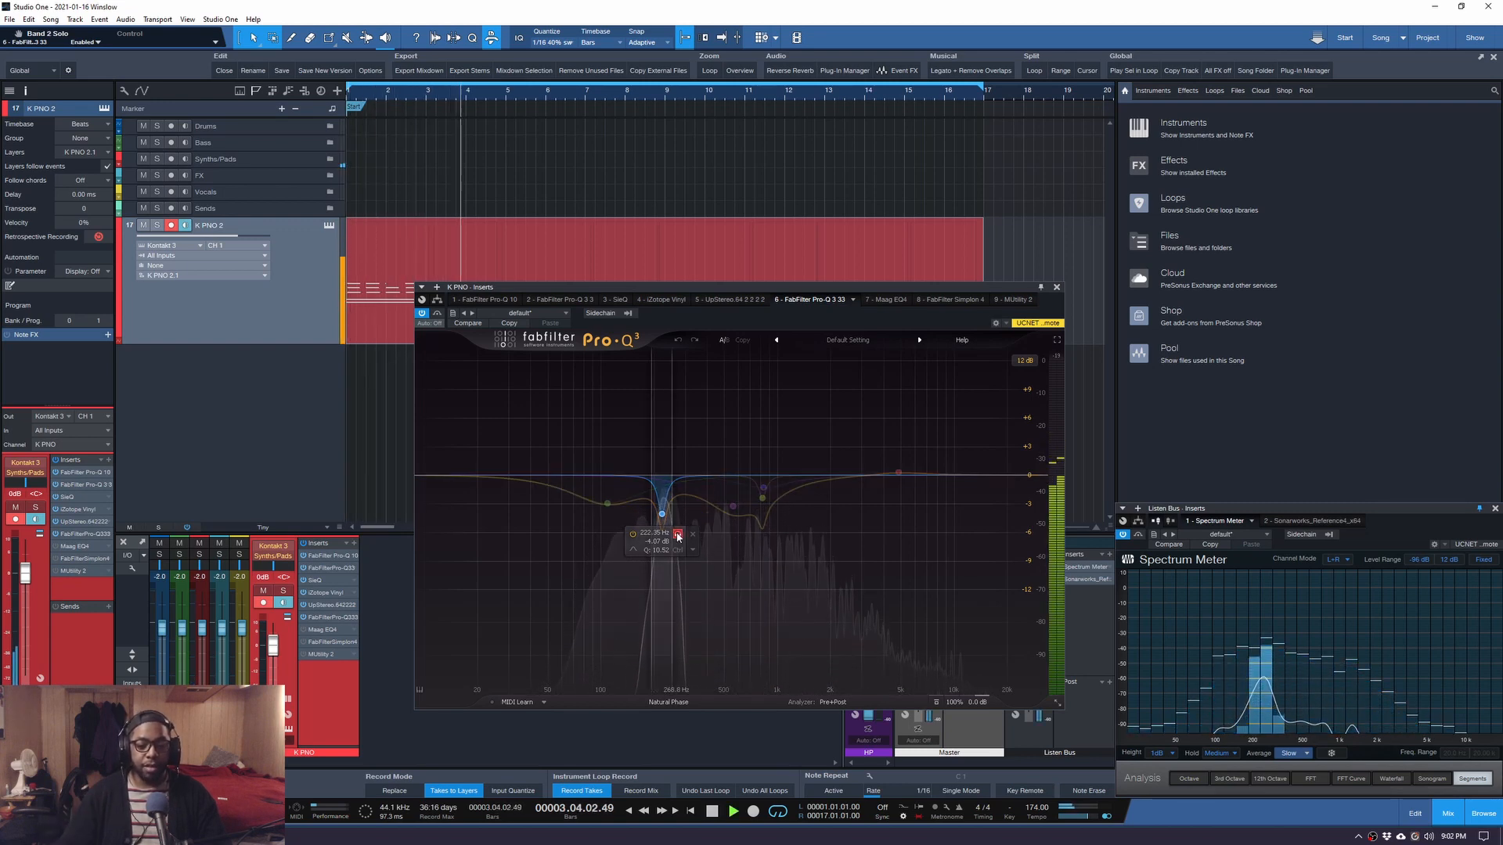
pyautogui.click(678, 536)
pyautogui.click(438, 313)
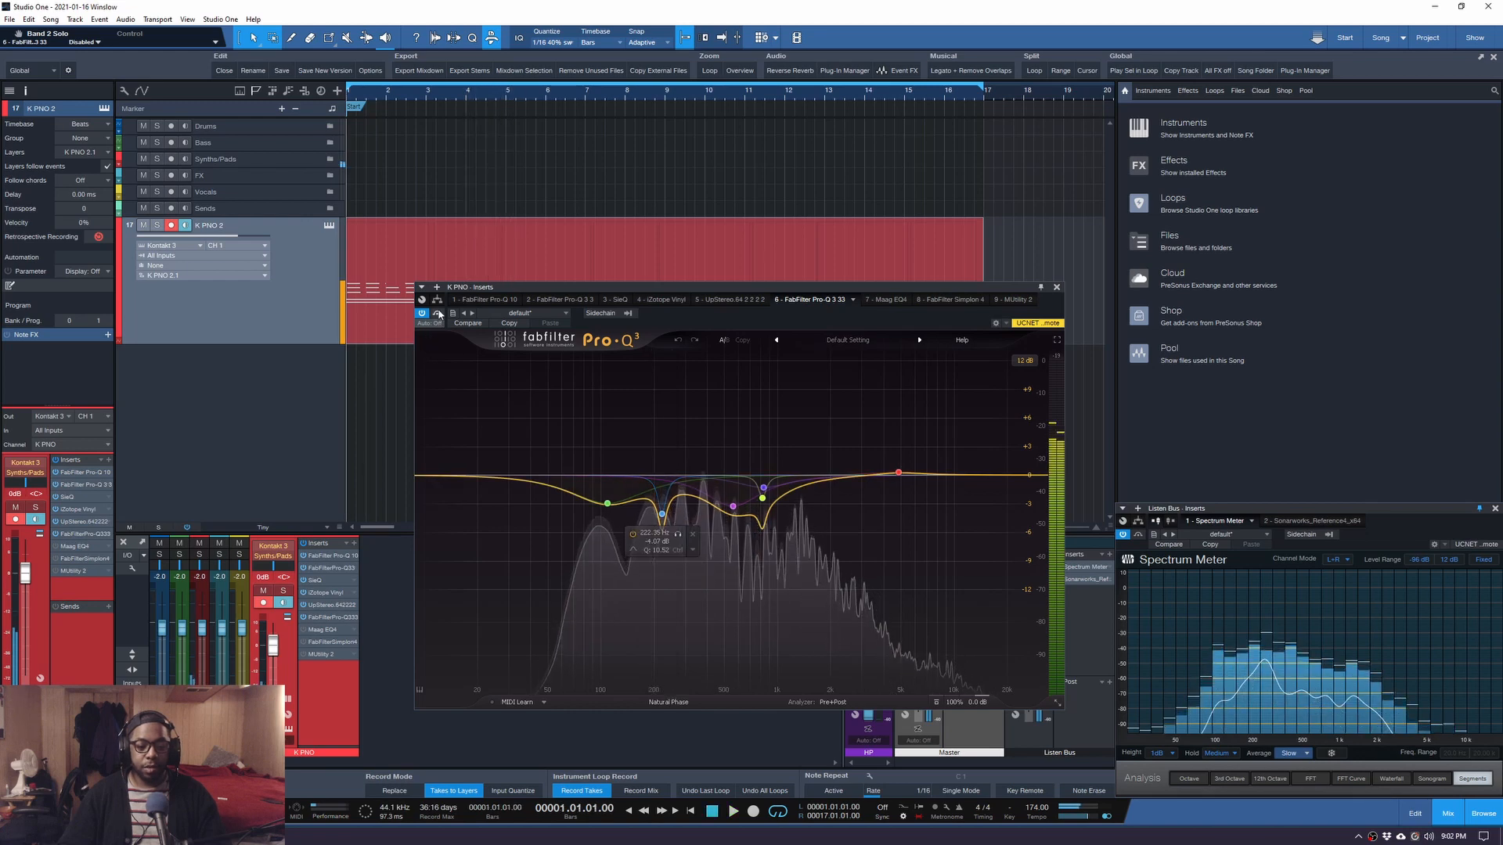
pyautogui.press(',')
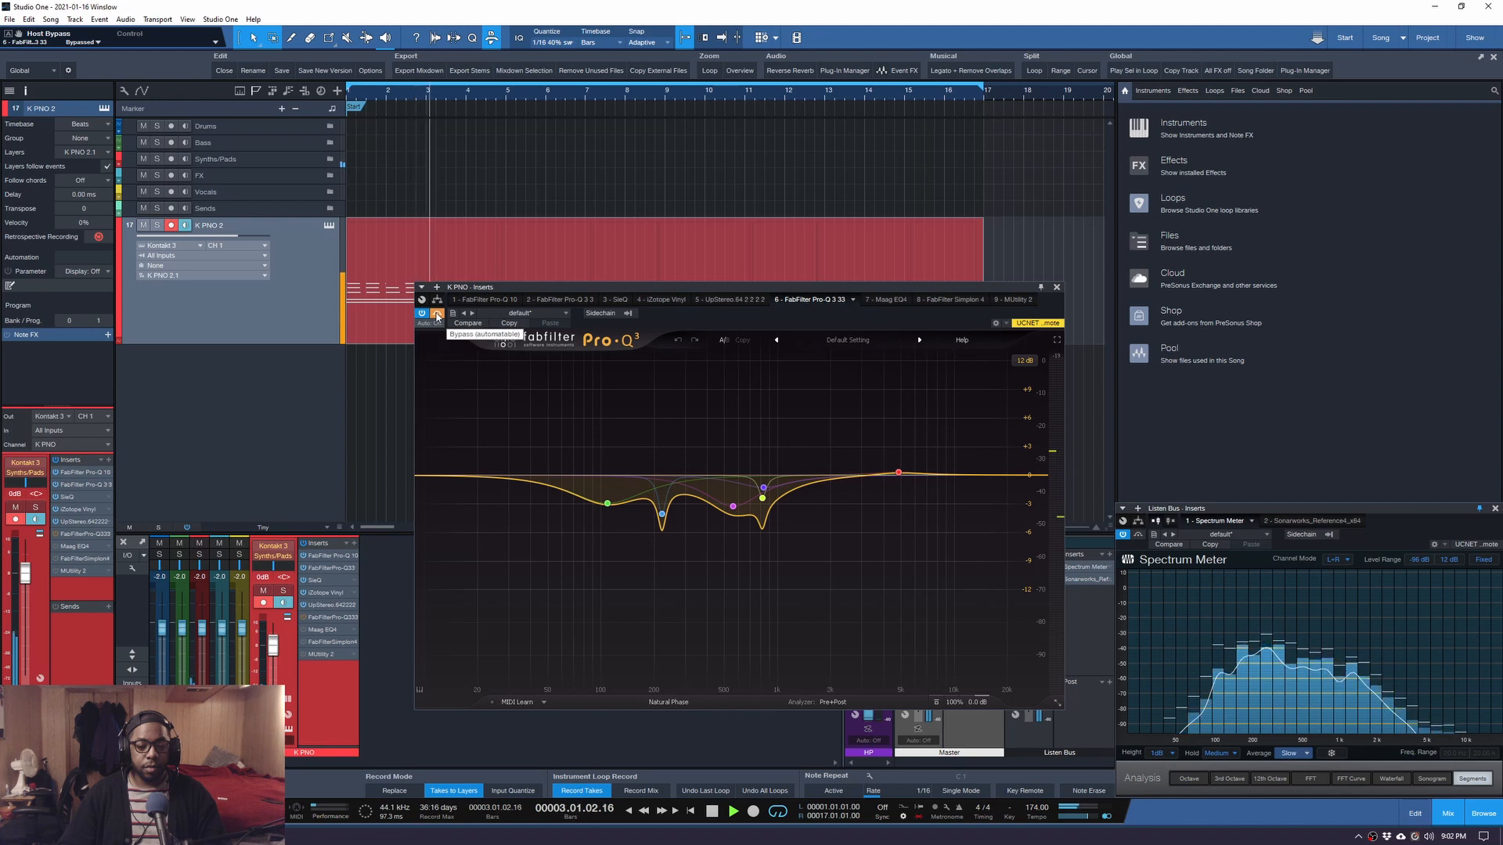
pyautogui.click(438, 313)
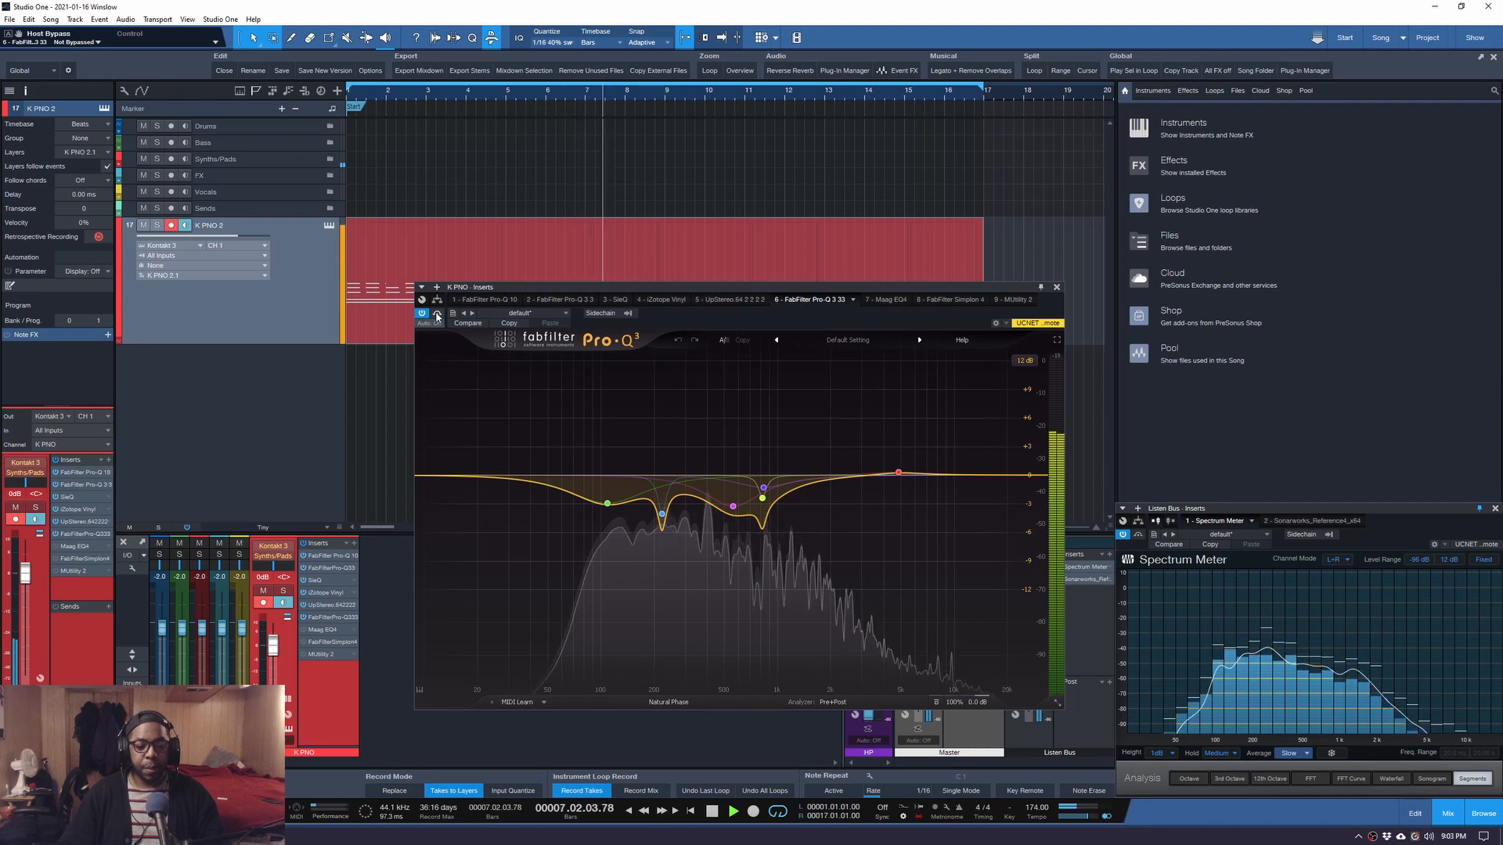
pyautogui.press('space')
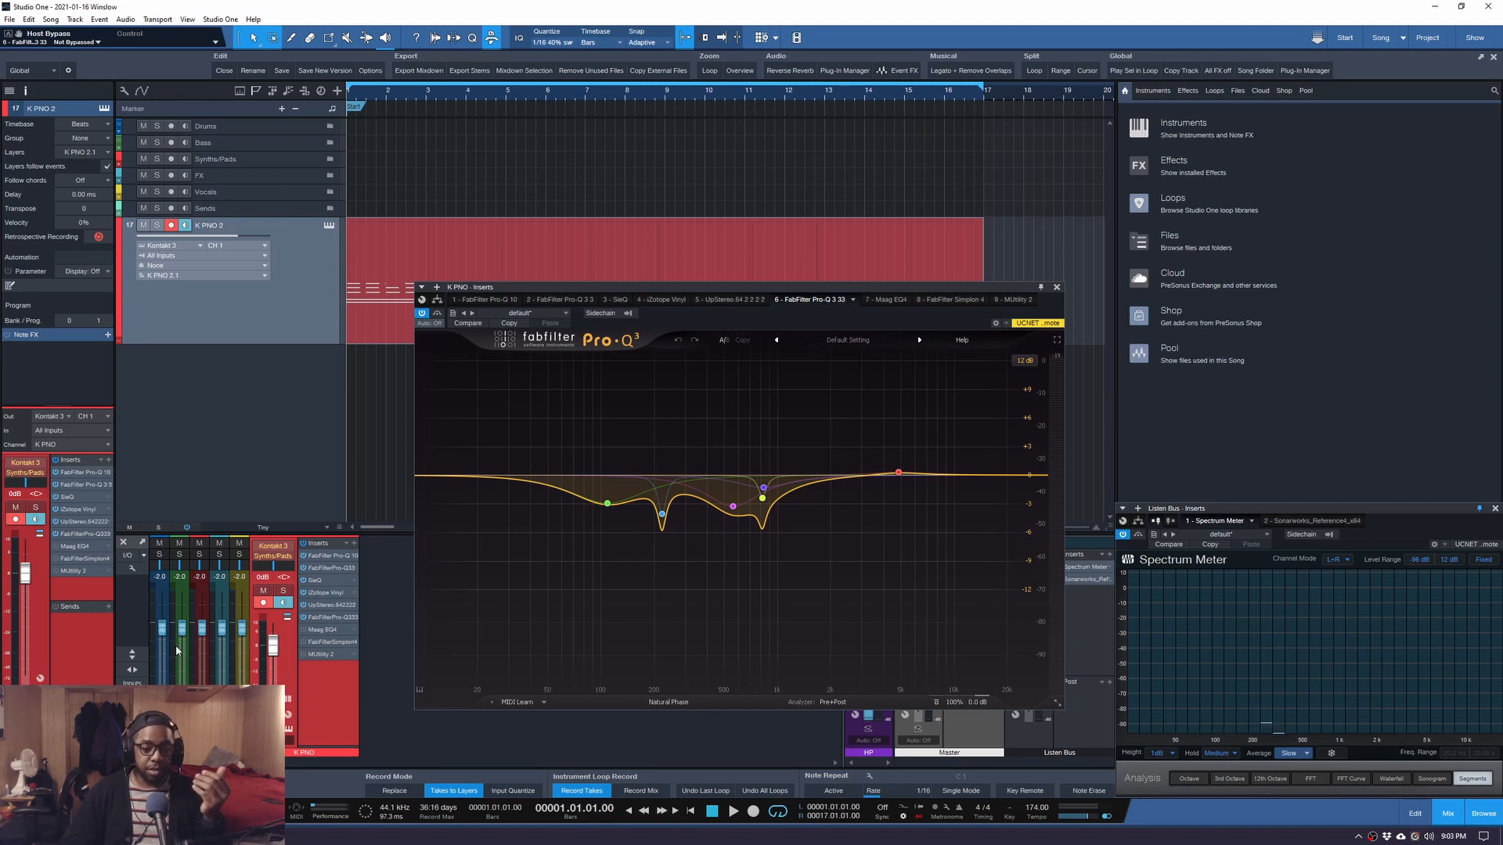
# Solo the purple Pro-Q 3 band, then switch the K PNO inserts view to the Maag EQ4.
pyautogui.moveTo(659, 513)
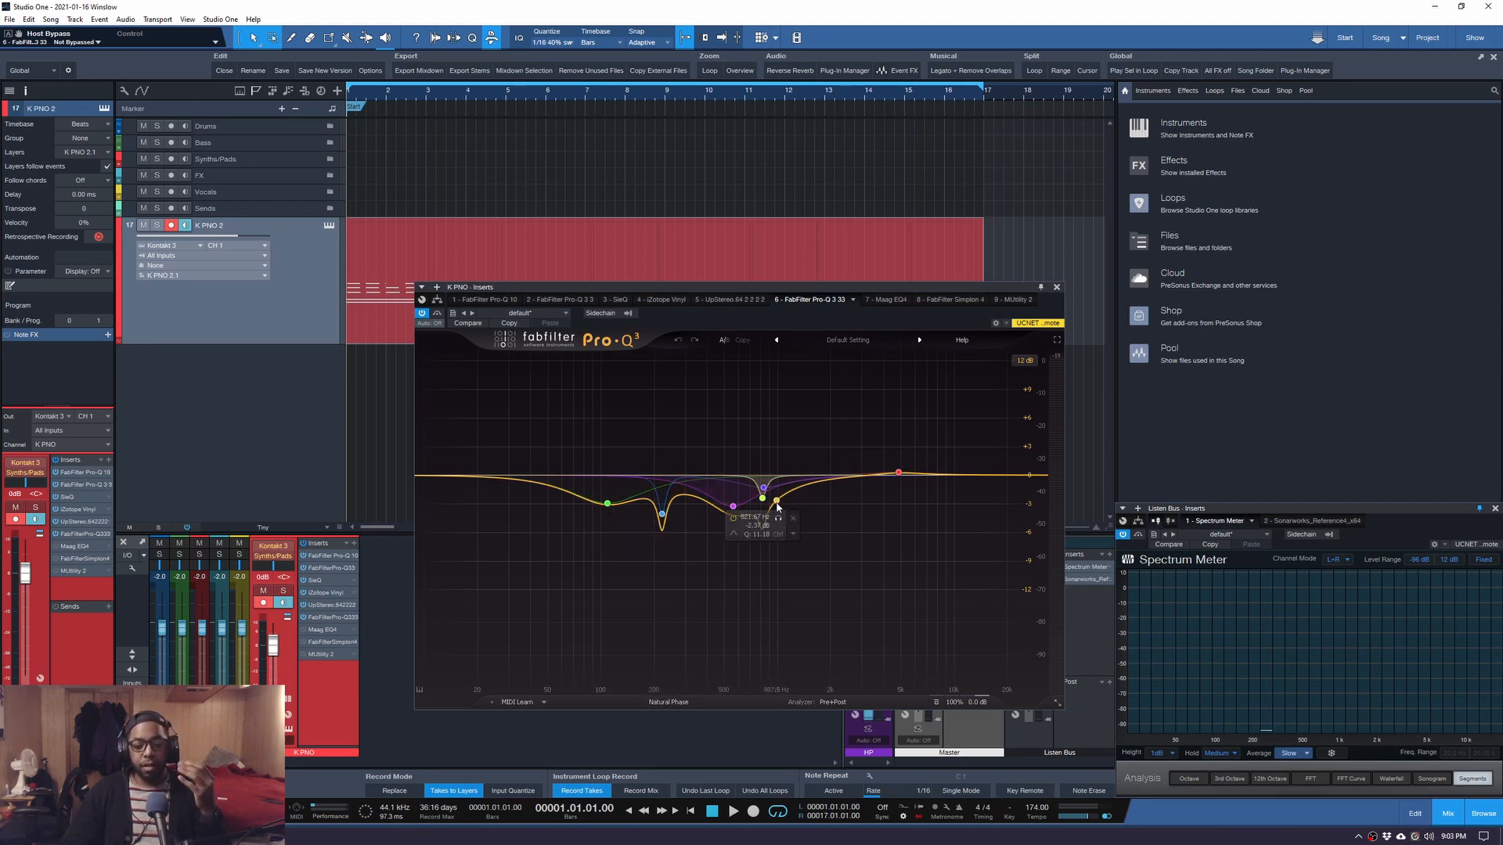
pyautogui.click(750, 527)
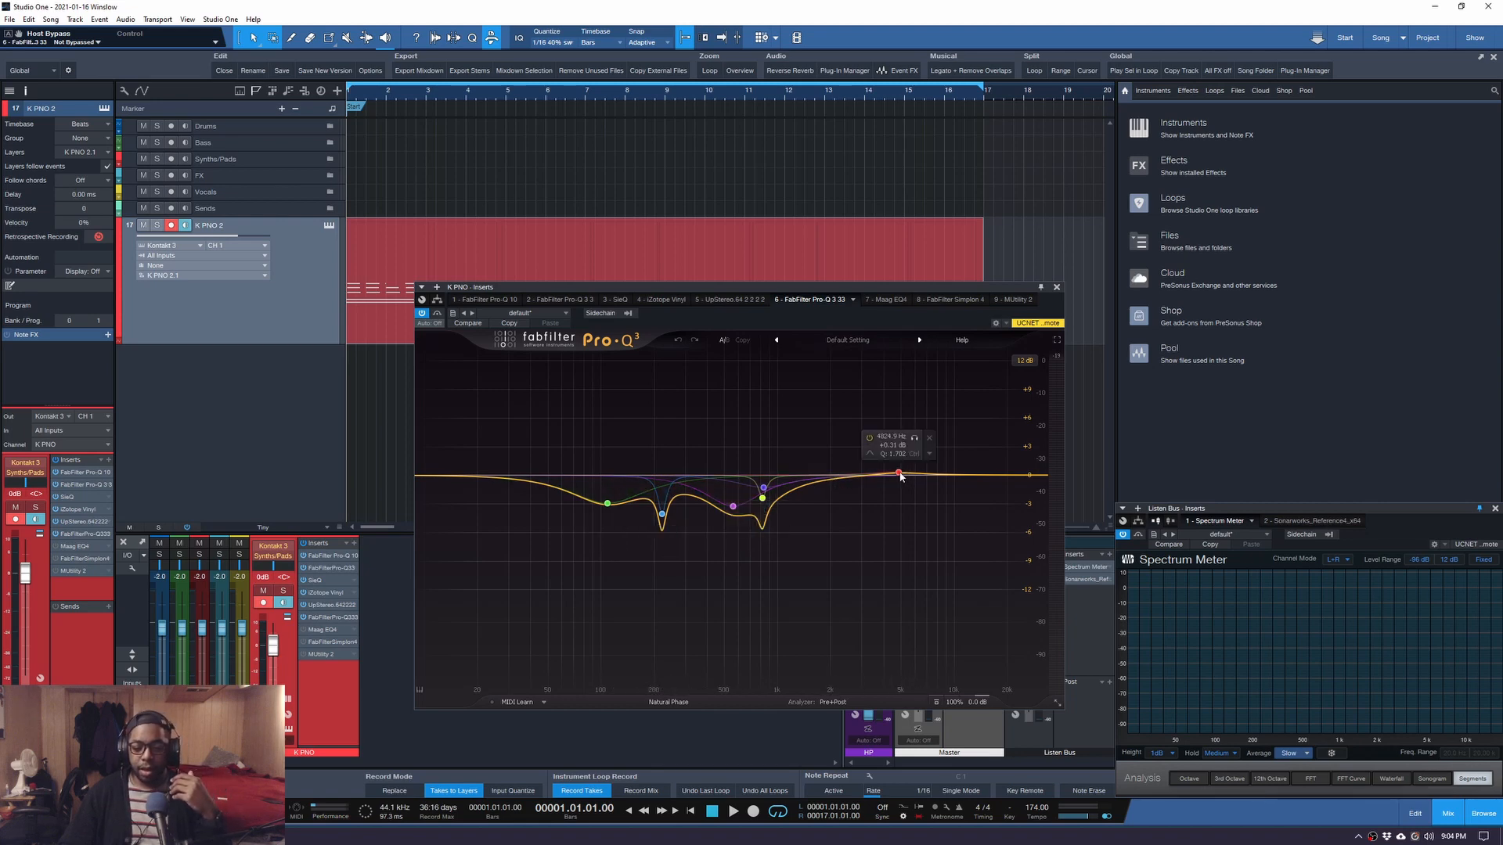
pyautogui.click(891, 299)
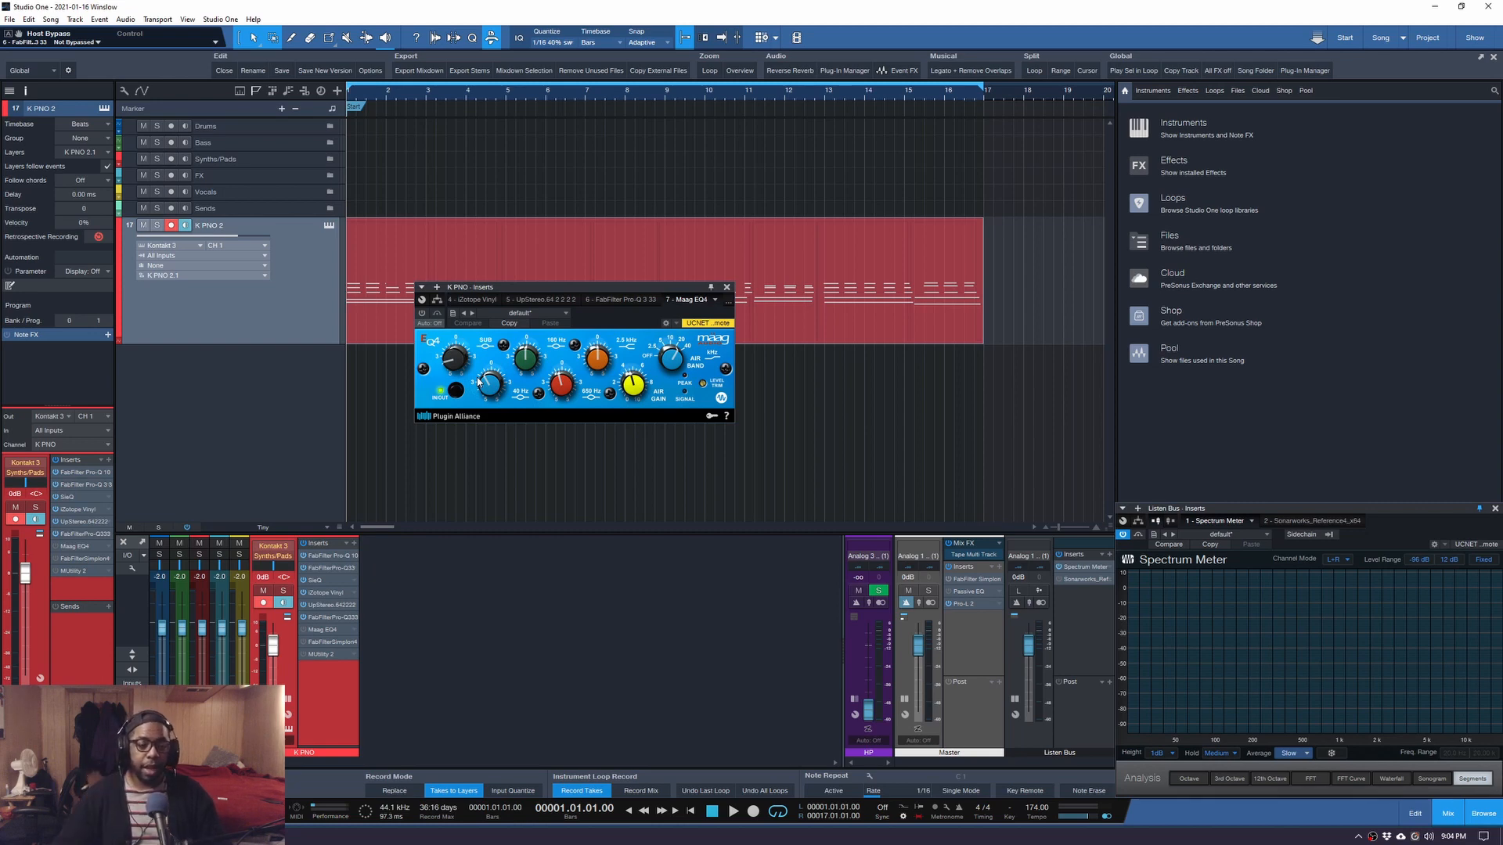
# Open the K PNO 2 Kontakt instrument window and close it again.
pyautogui.click(328, 225)
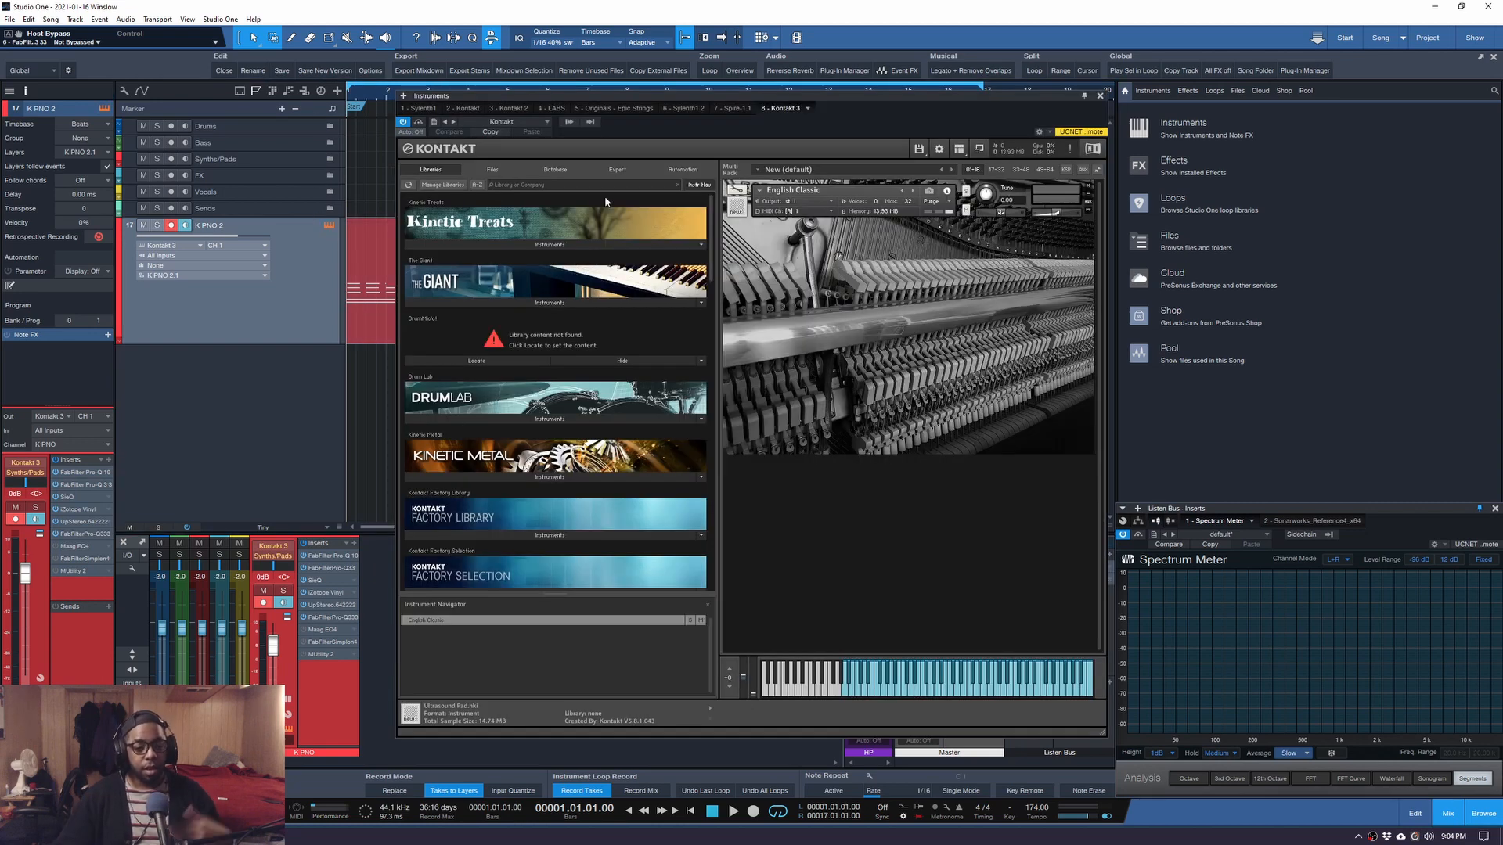
pyautogui.click(1101, 97)
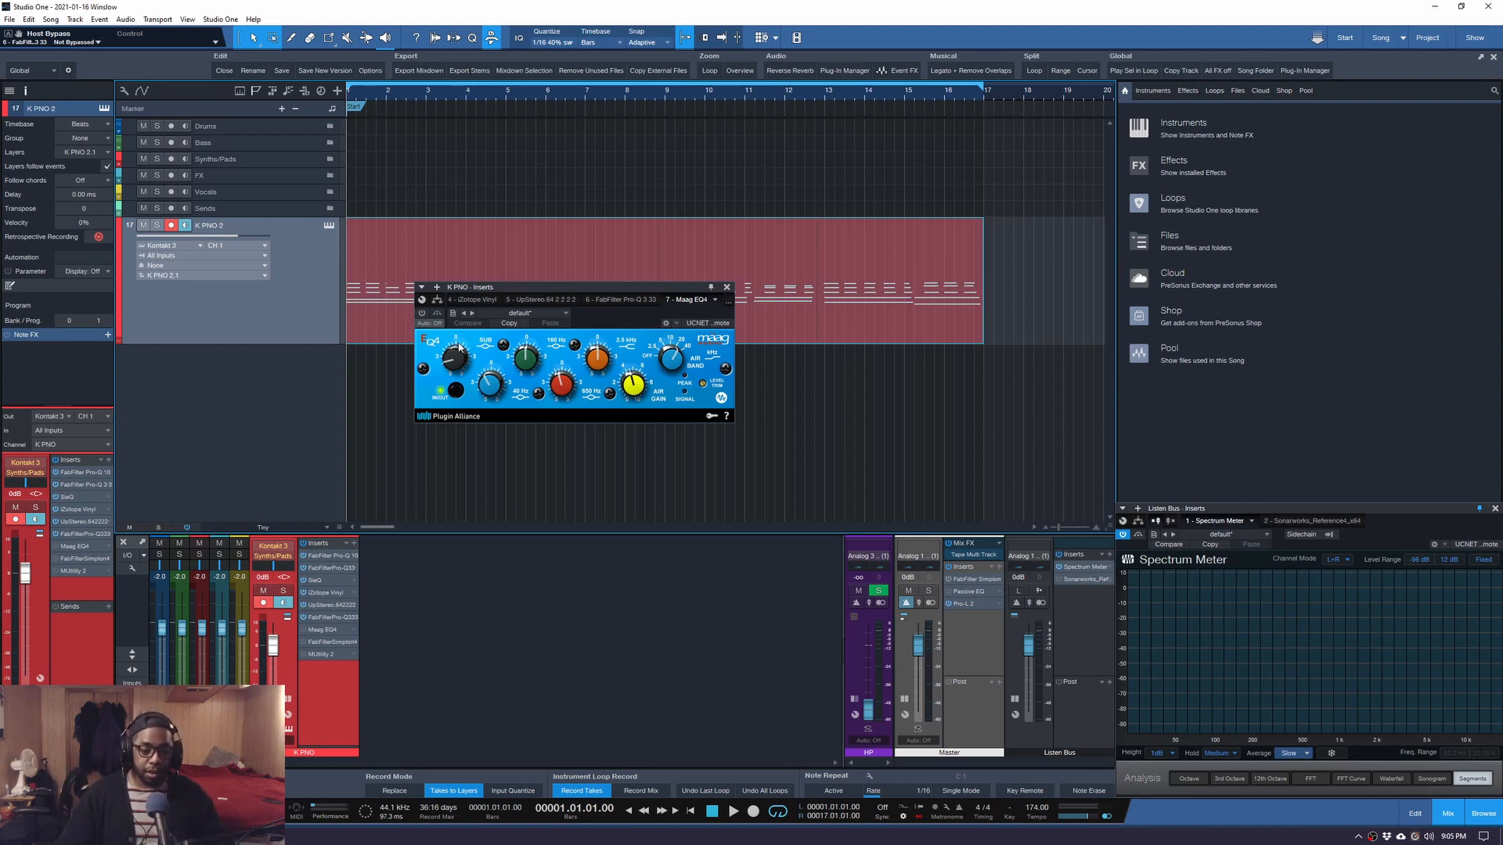
# Play the piano without the Maag EQ4, switch the EQ on, and play it again.
pyautogui.press('space')
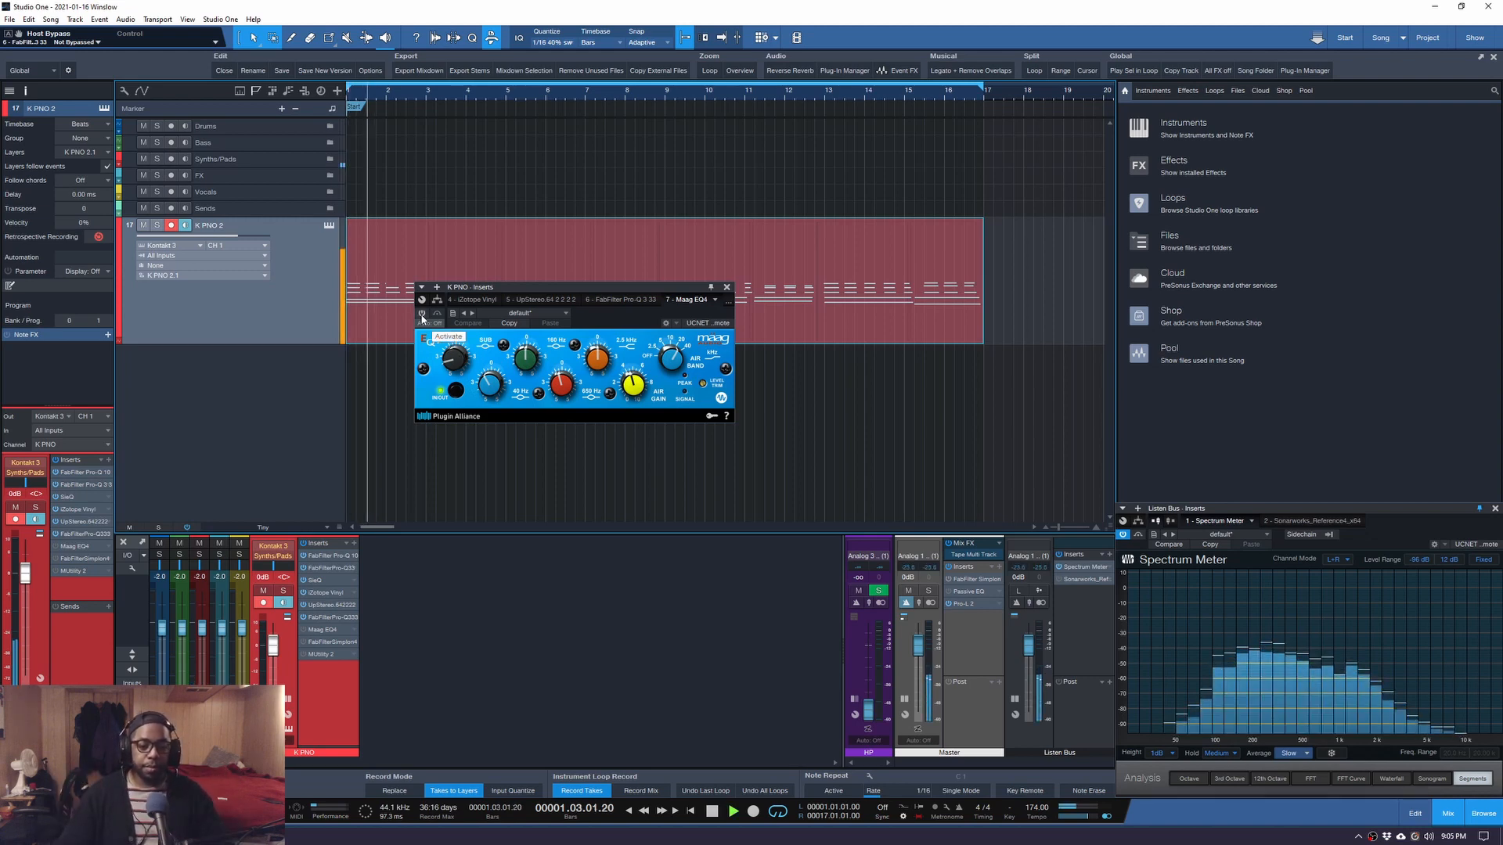
pyautogui.press('space')
pyautogui.click(422, 313)
pyautogui.press('space')
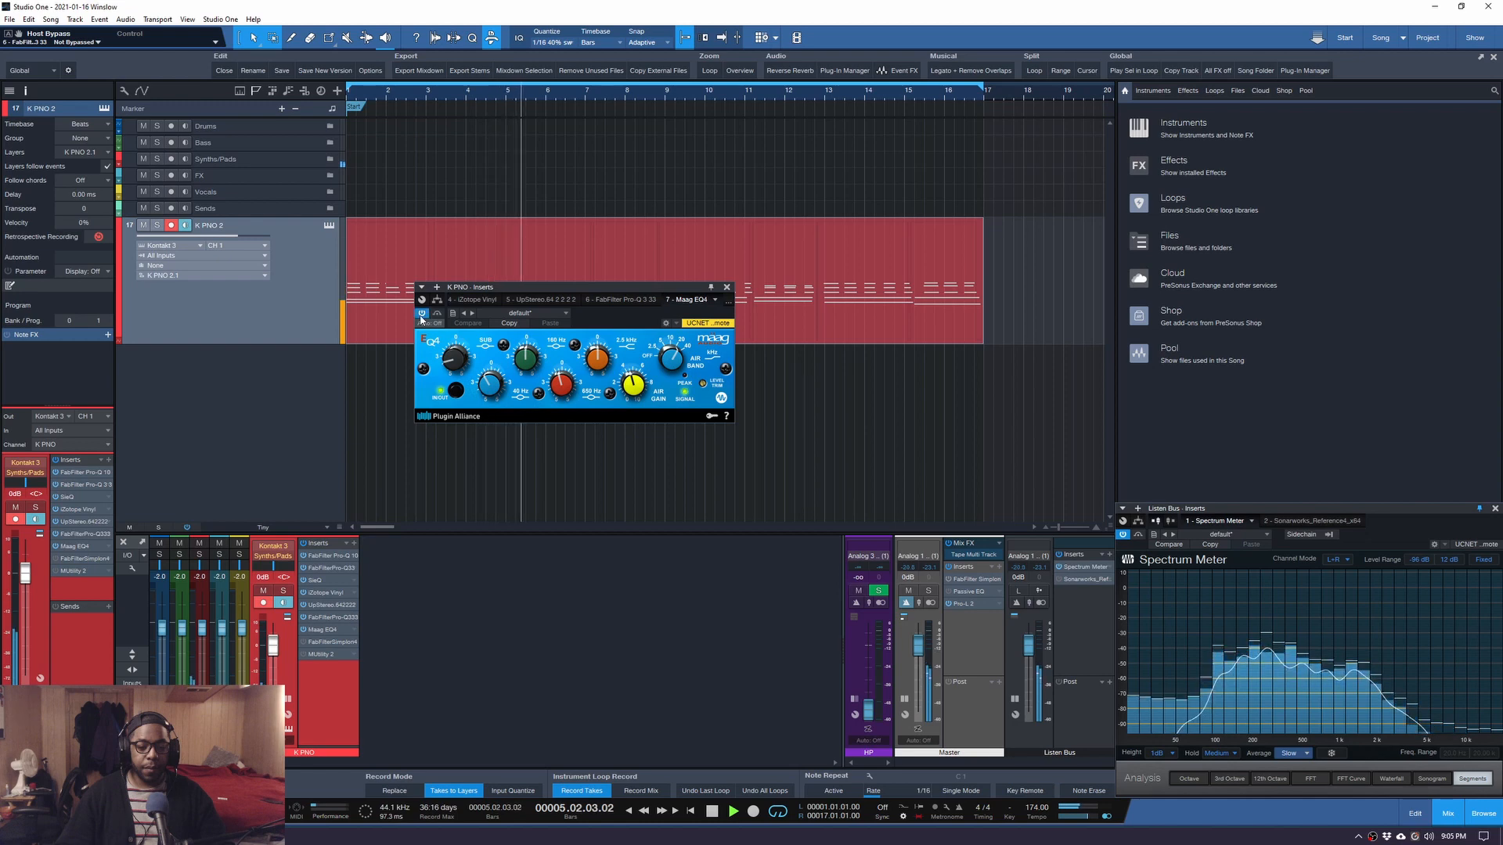
pyautogui.press('space')
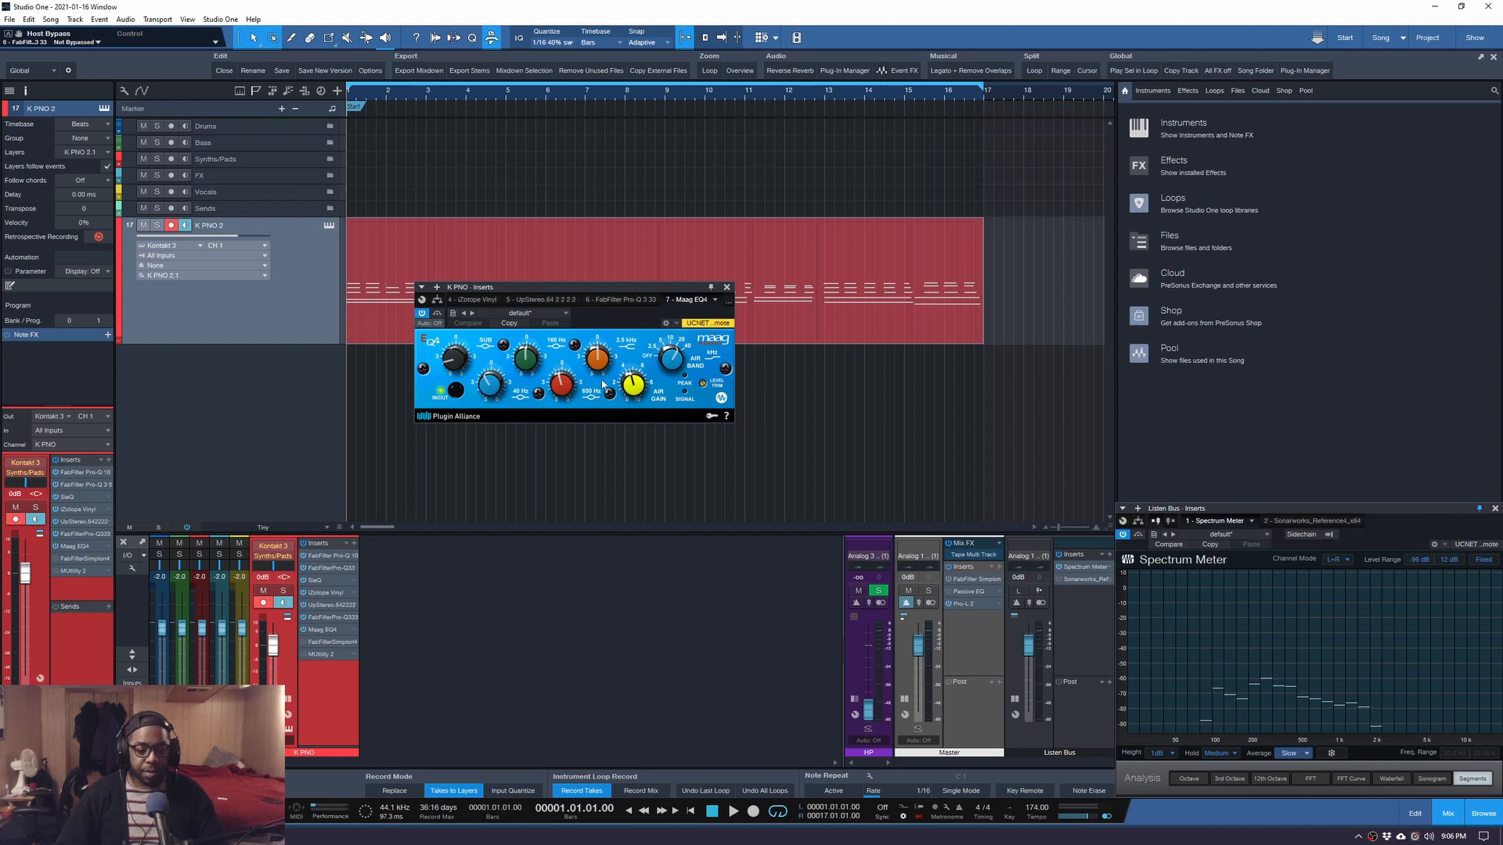
# Lower the Maag EQ4 Air Gain from 10.0 to 4.5, then bring up the FabFilter Simplon insert.
pyautogui.press('space')
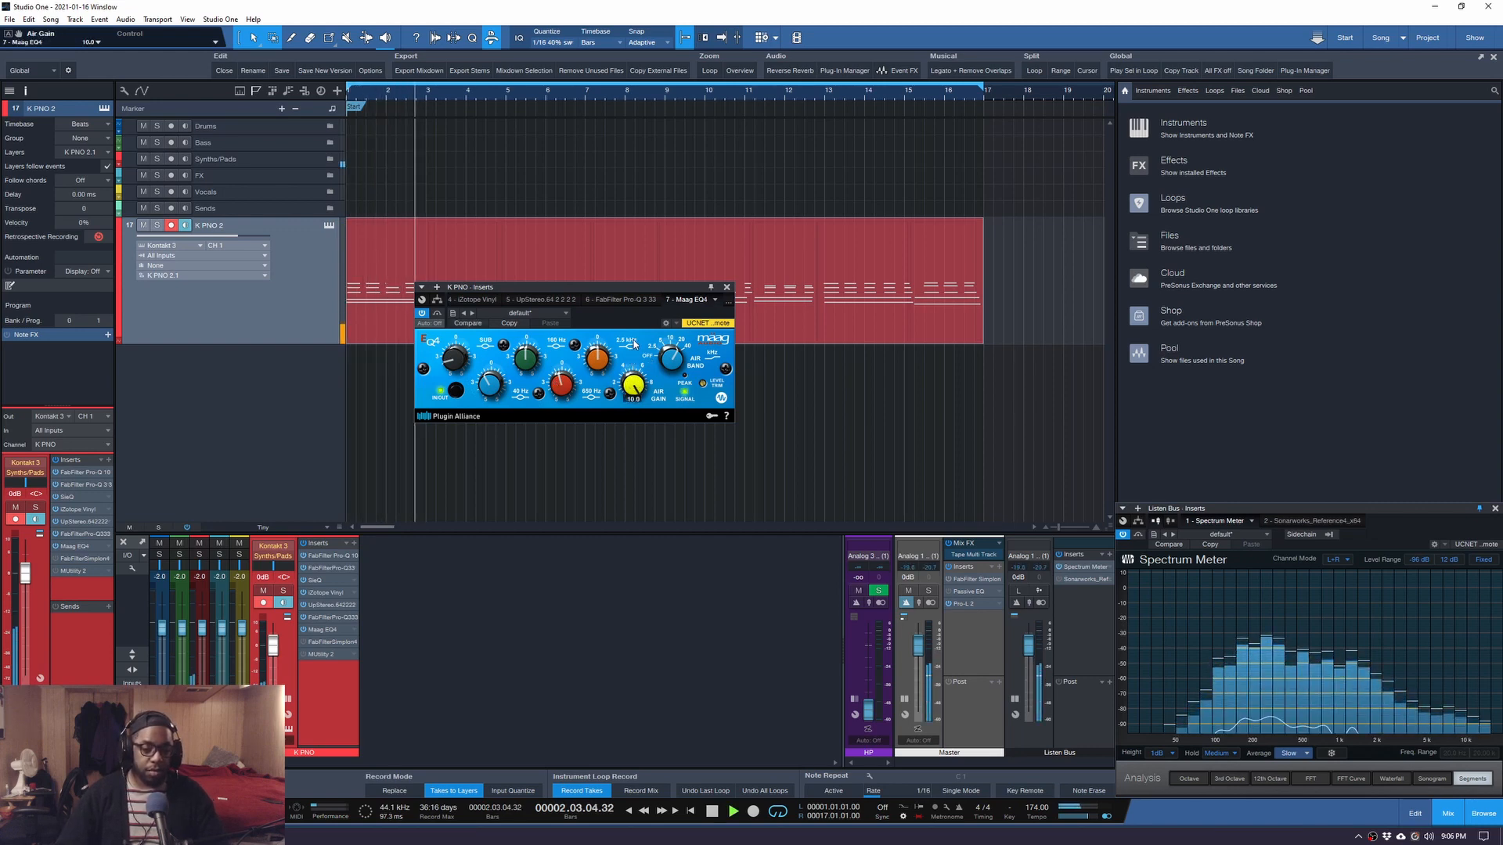
pyautogui.moveTo(635, 345); pyautogui.dragTo(627, 401)
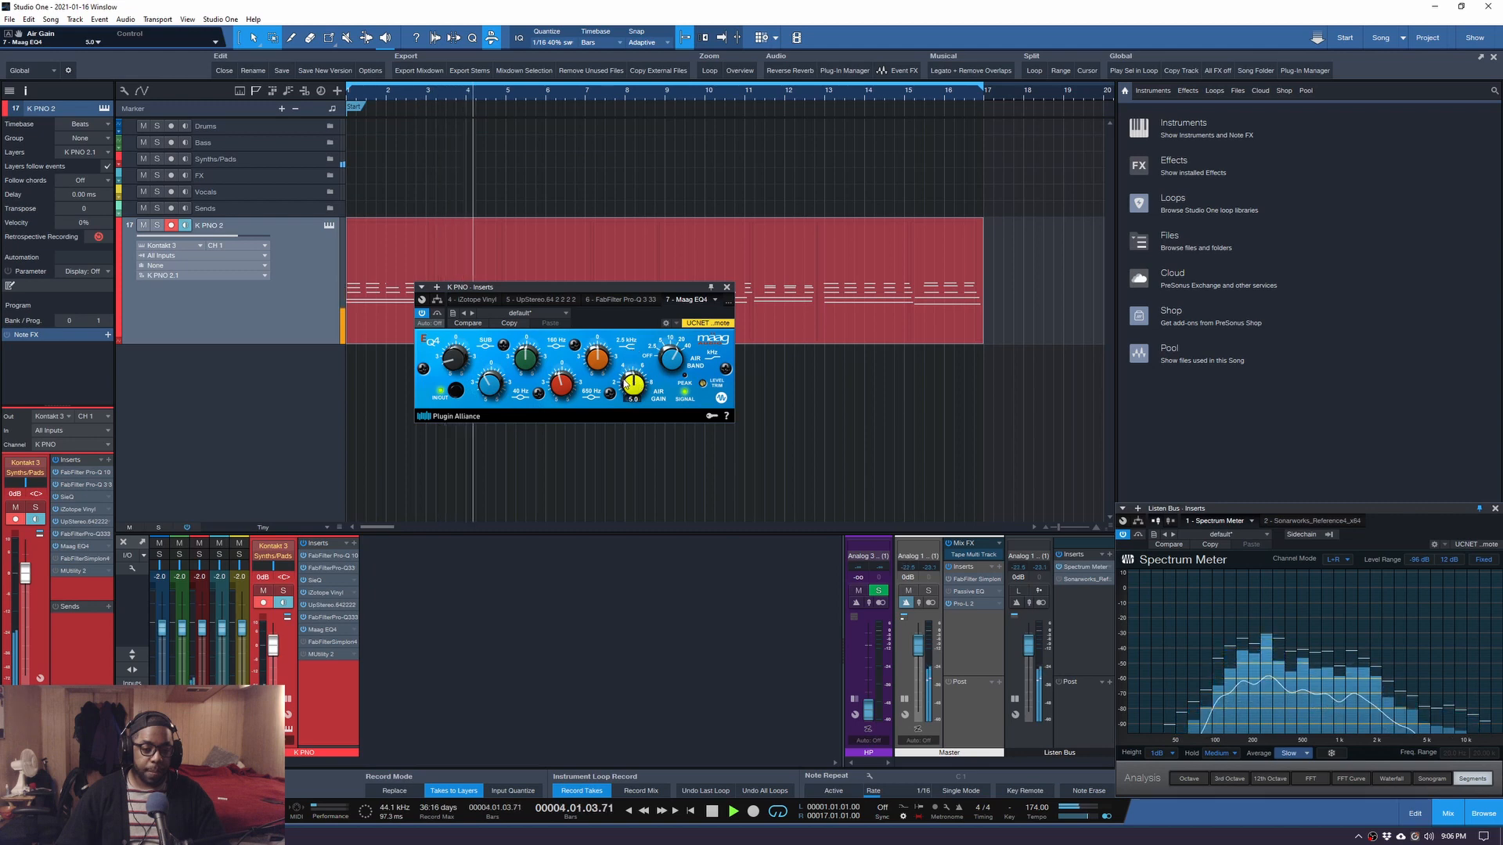
pyautogui.press('space')
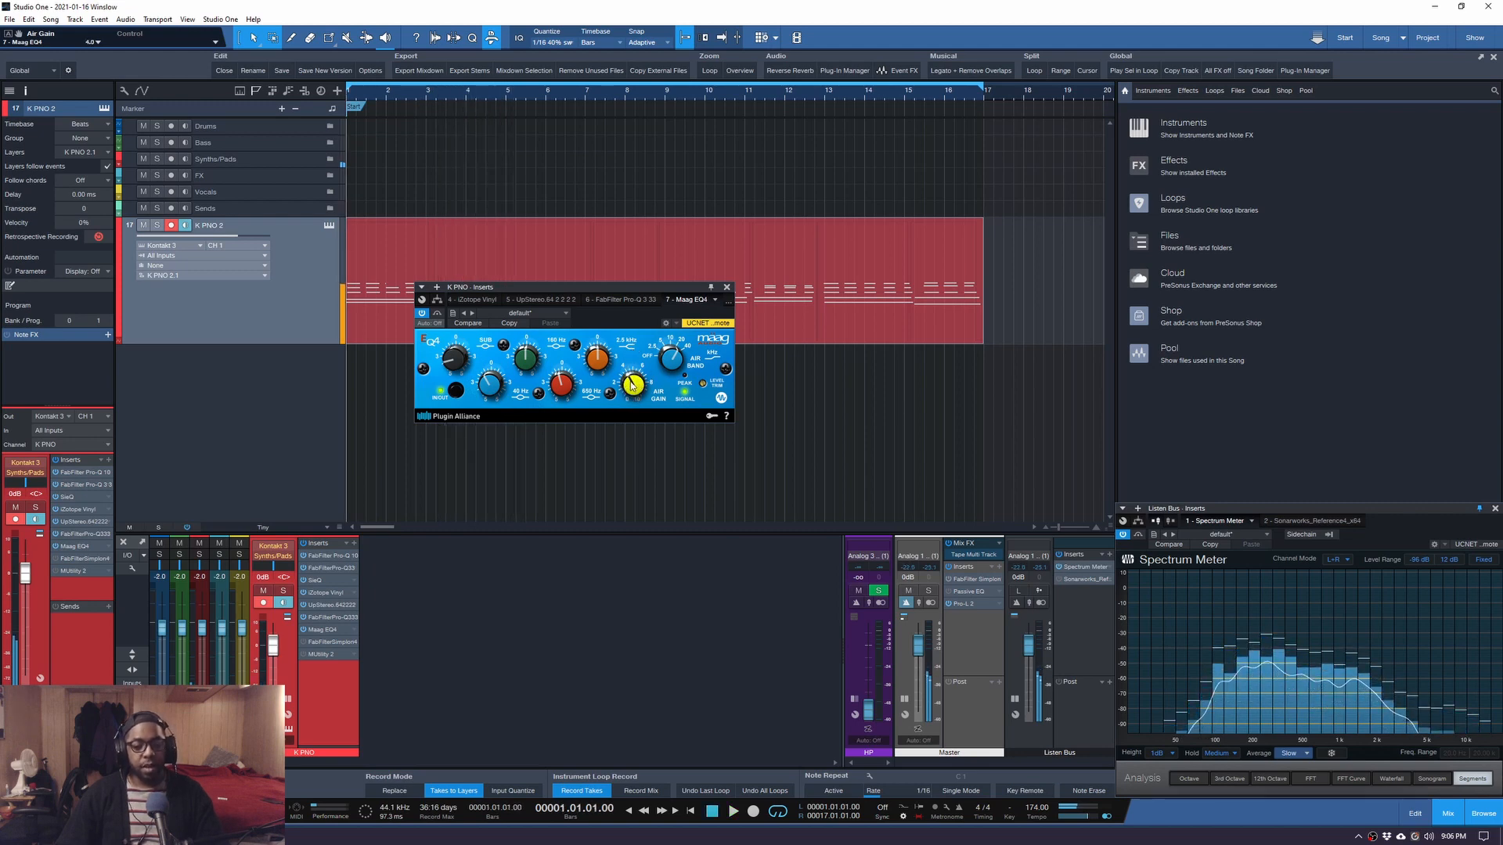
pyautogui.moveTo(633, 386); pyautogui.dragTo(632, 382)
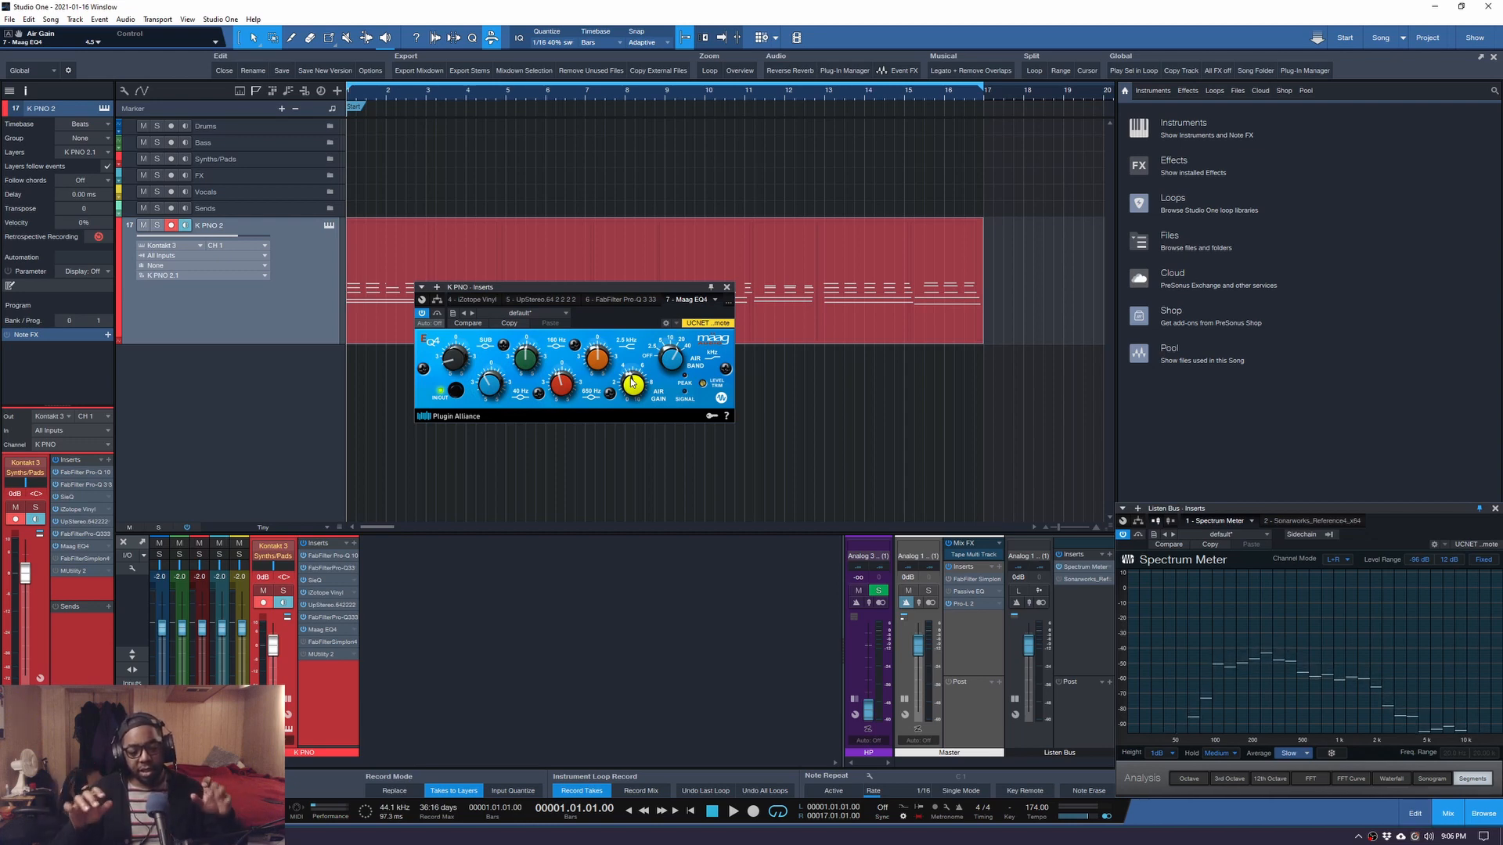
pyautogui.click(725, 289)
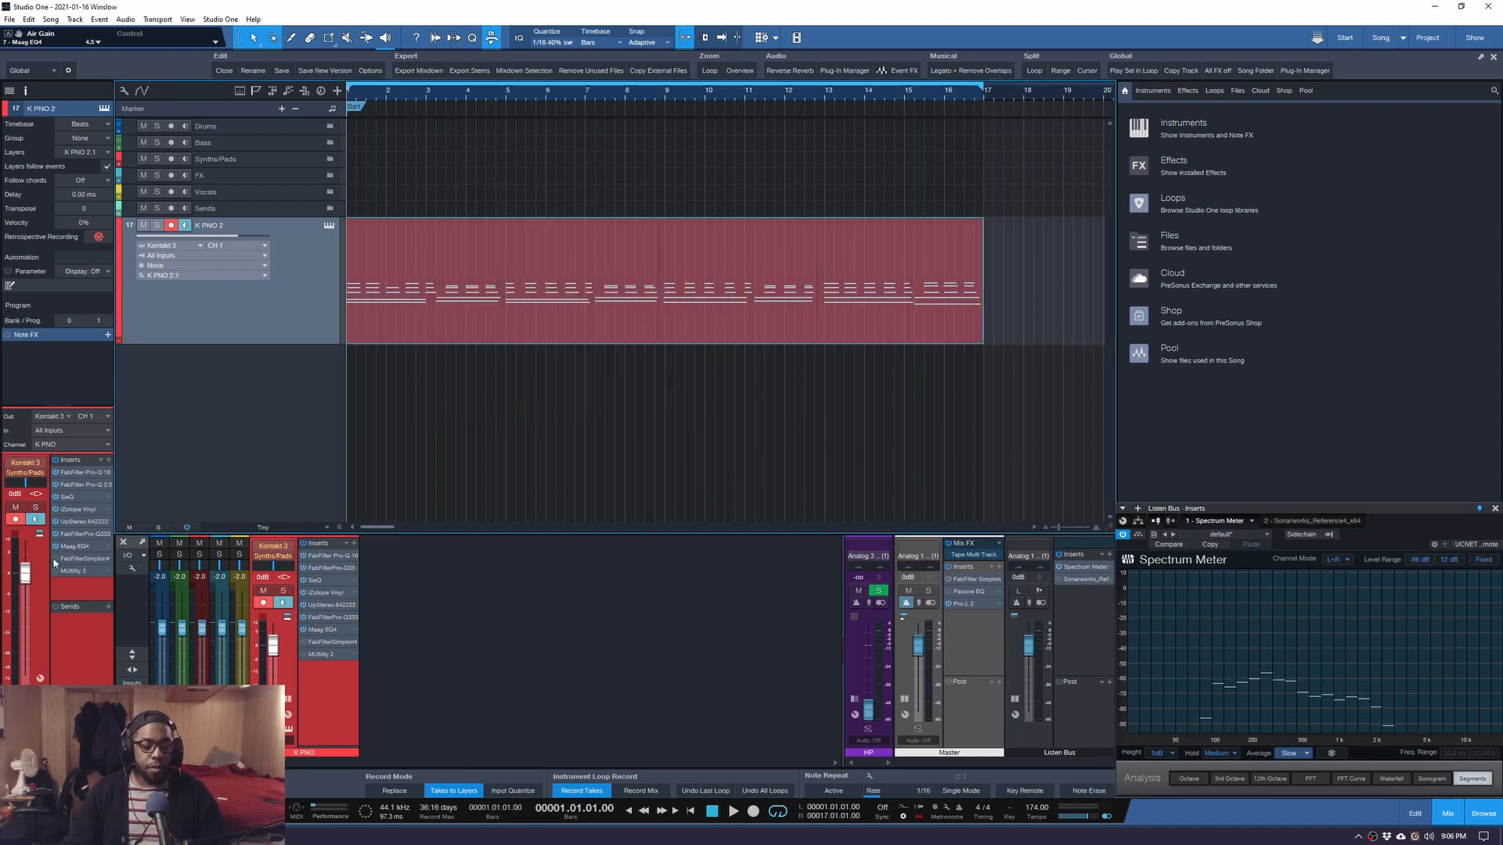
pyautogui.click(76, 560)
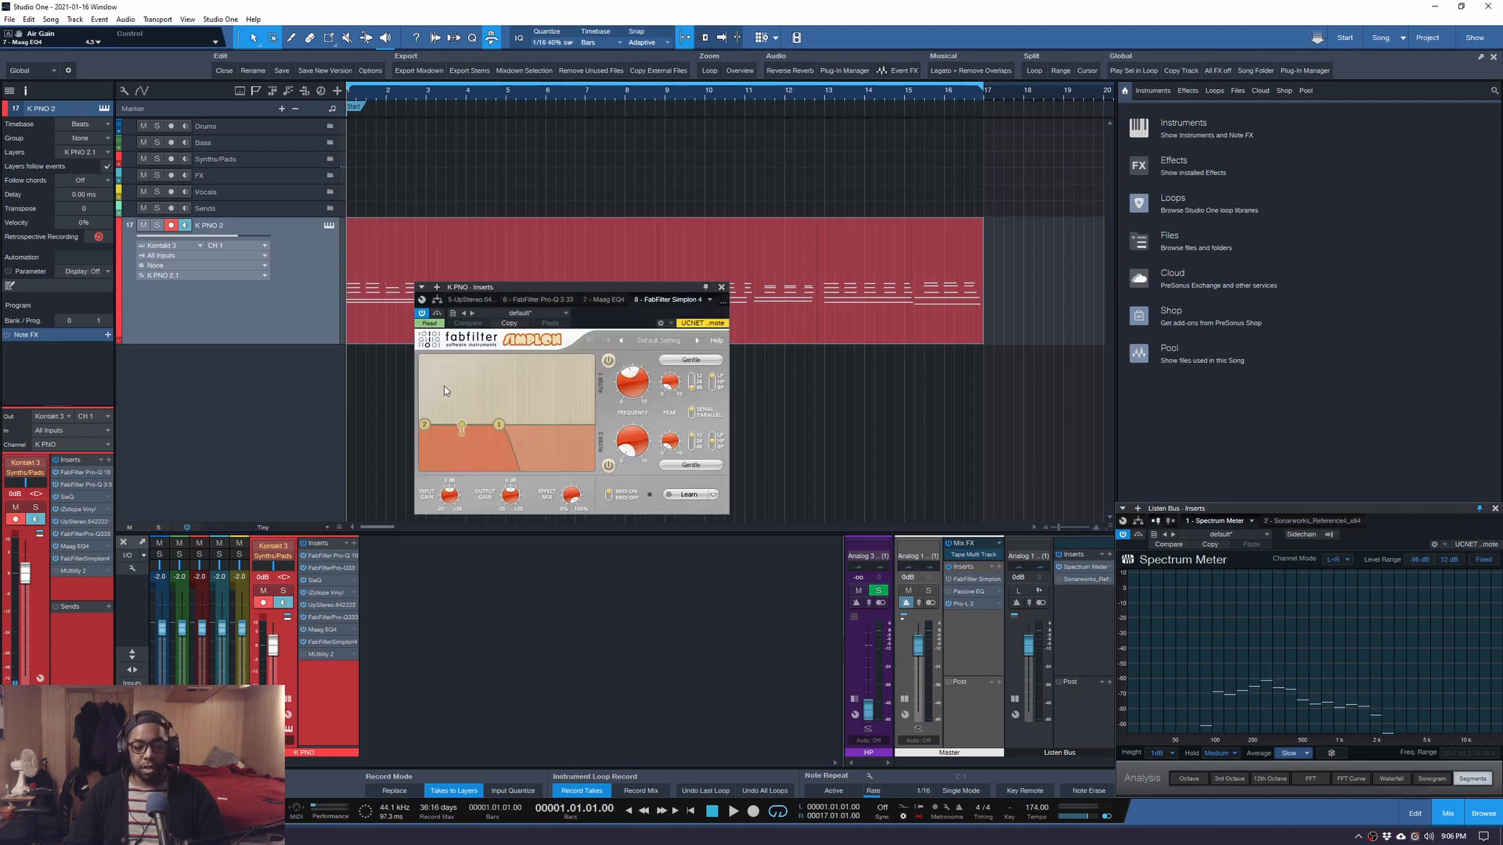
# Start playback and close the FabFilter Simplon window.
pyautogui.press('space')
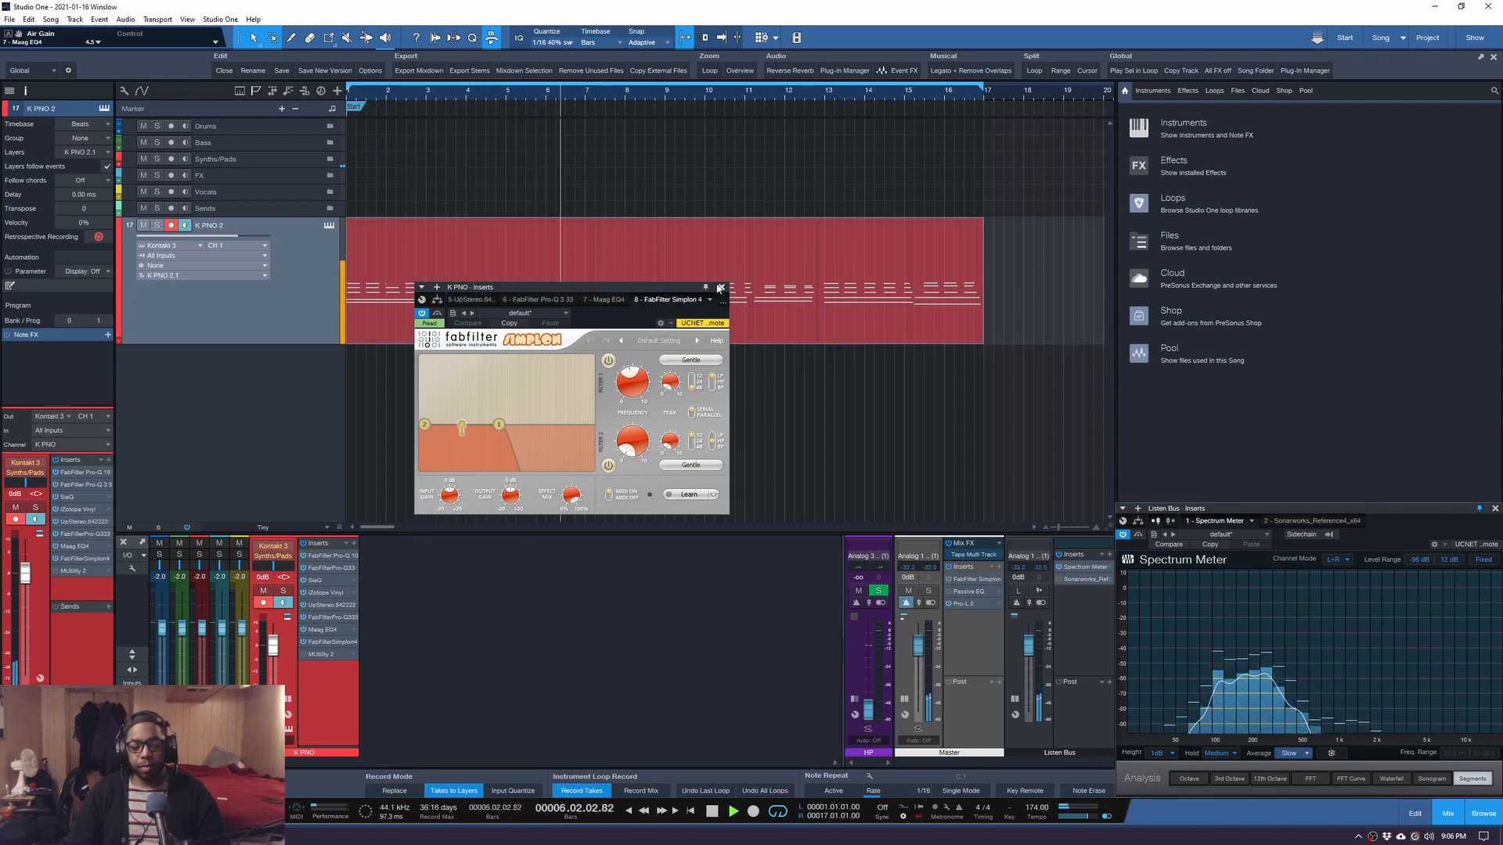
pyautogui.click(721, 287)
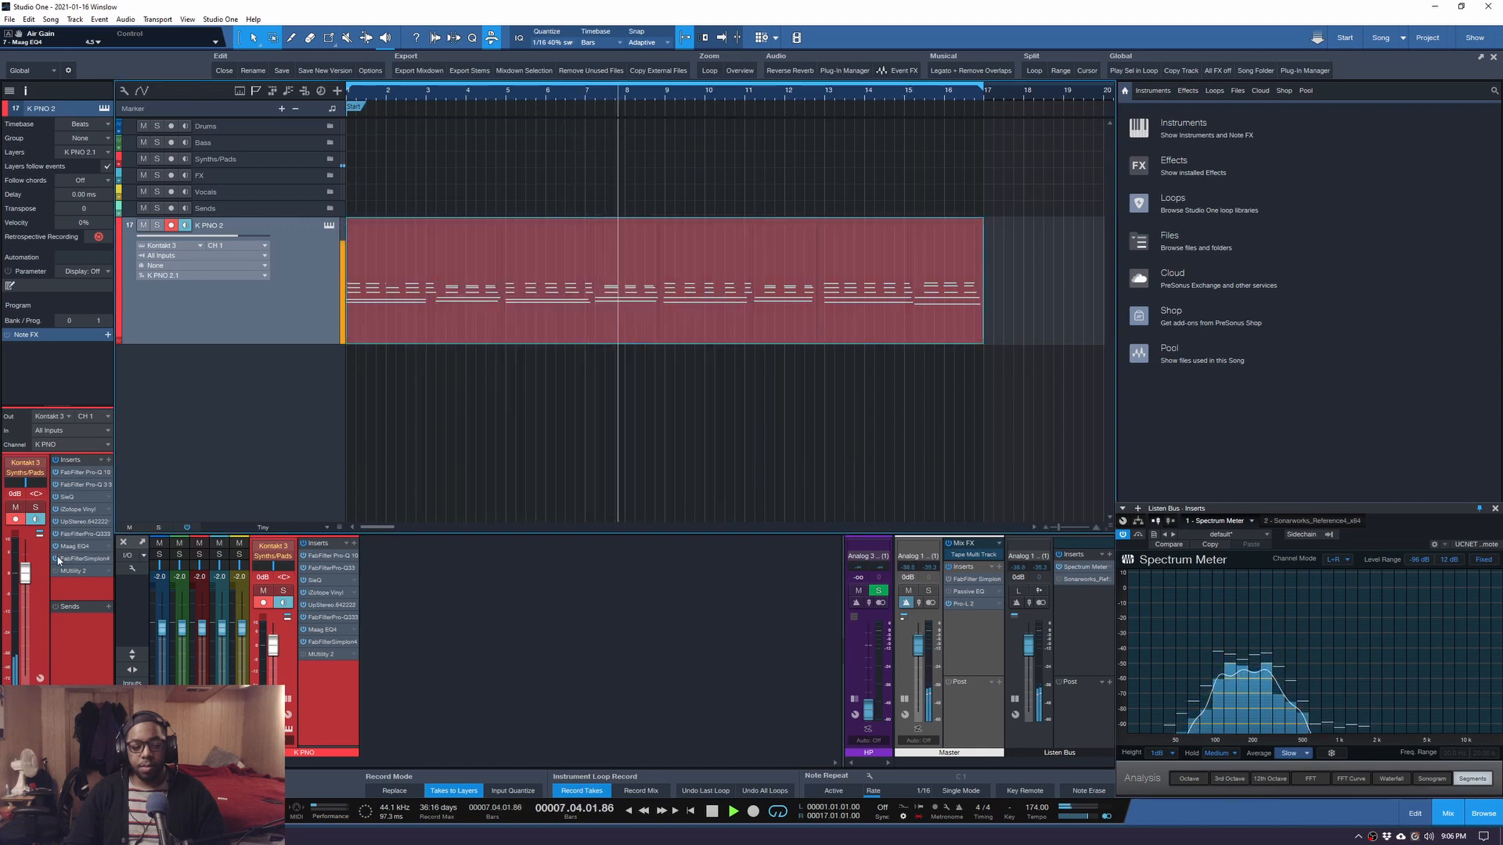
pyautogui.press('space')
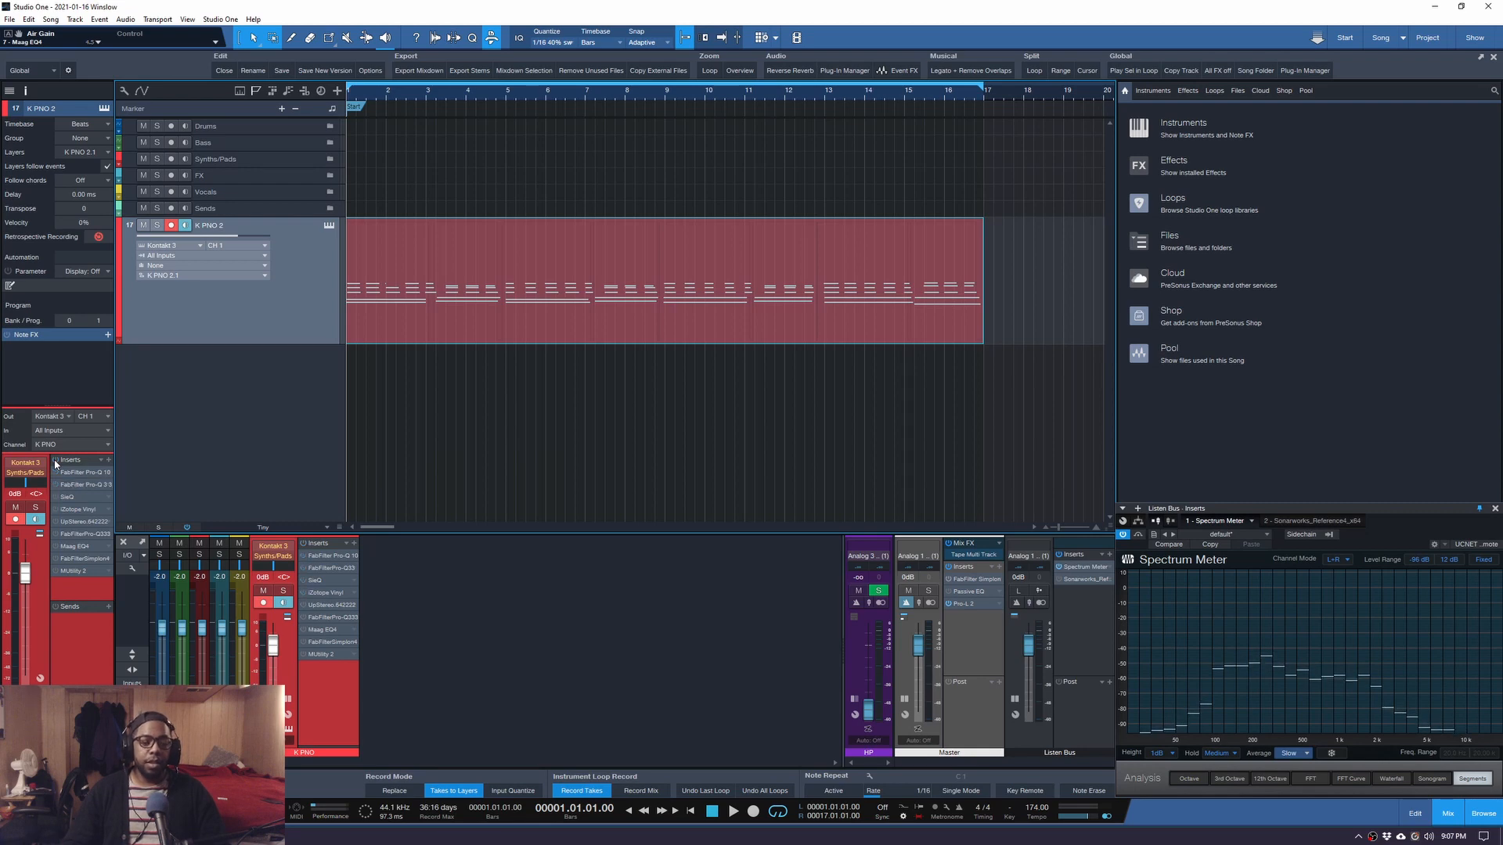
pyautogui.press('space')
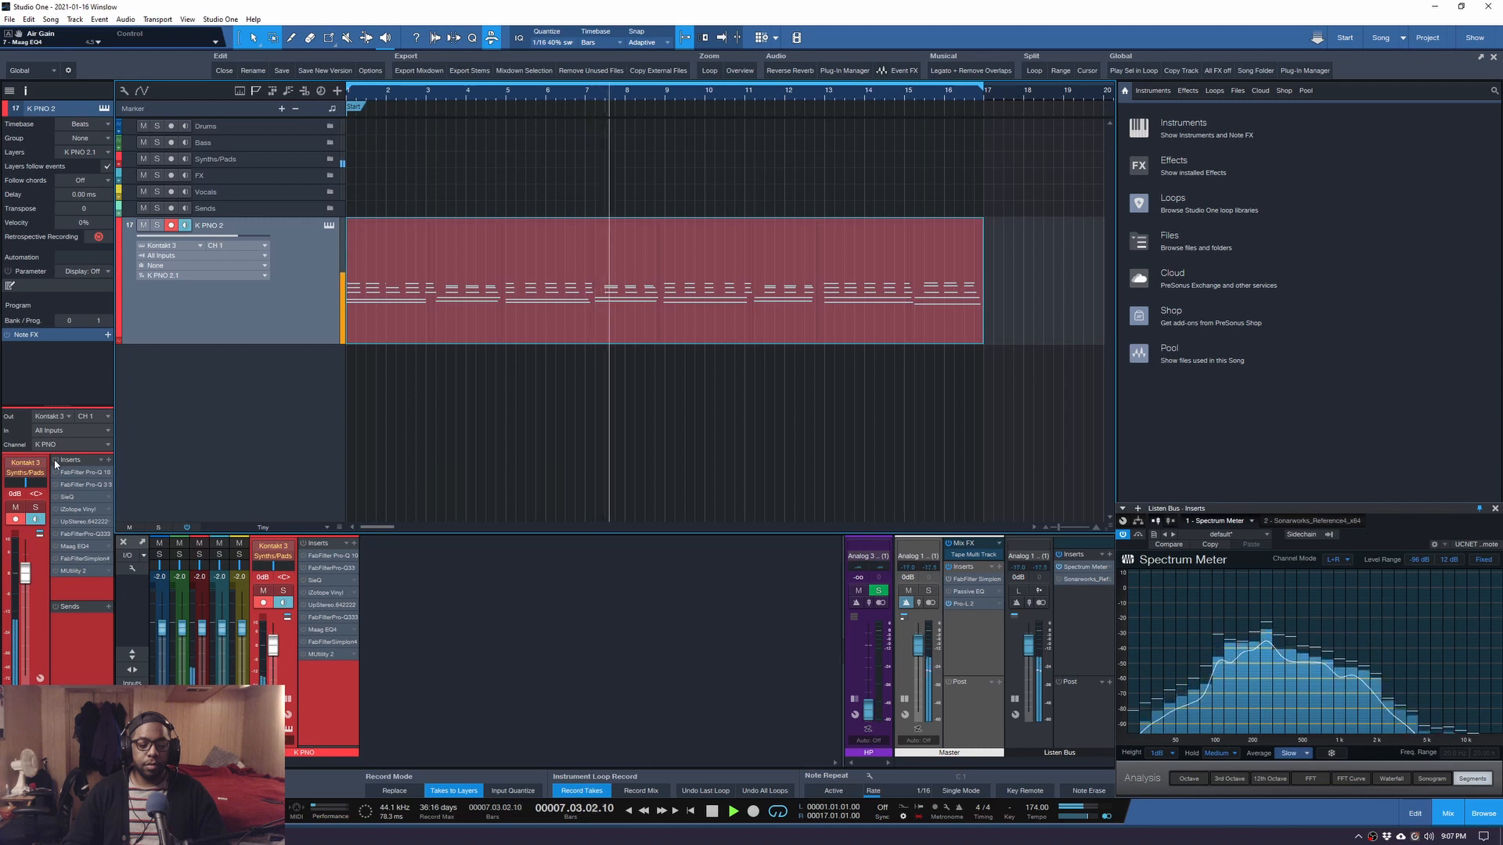
pyautogui.press('space')
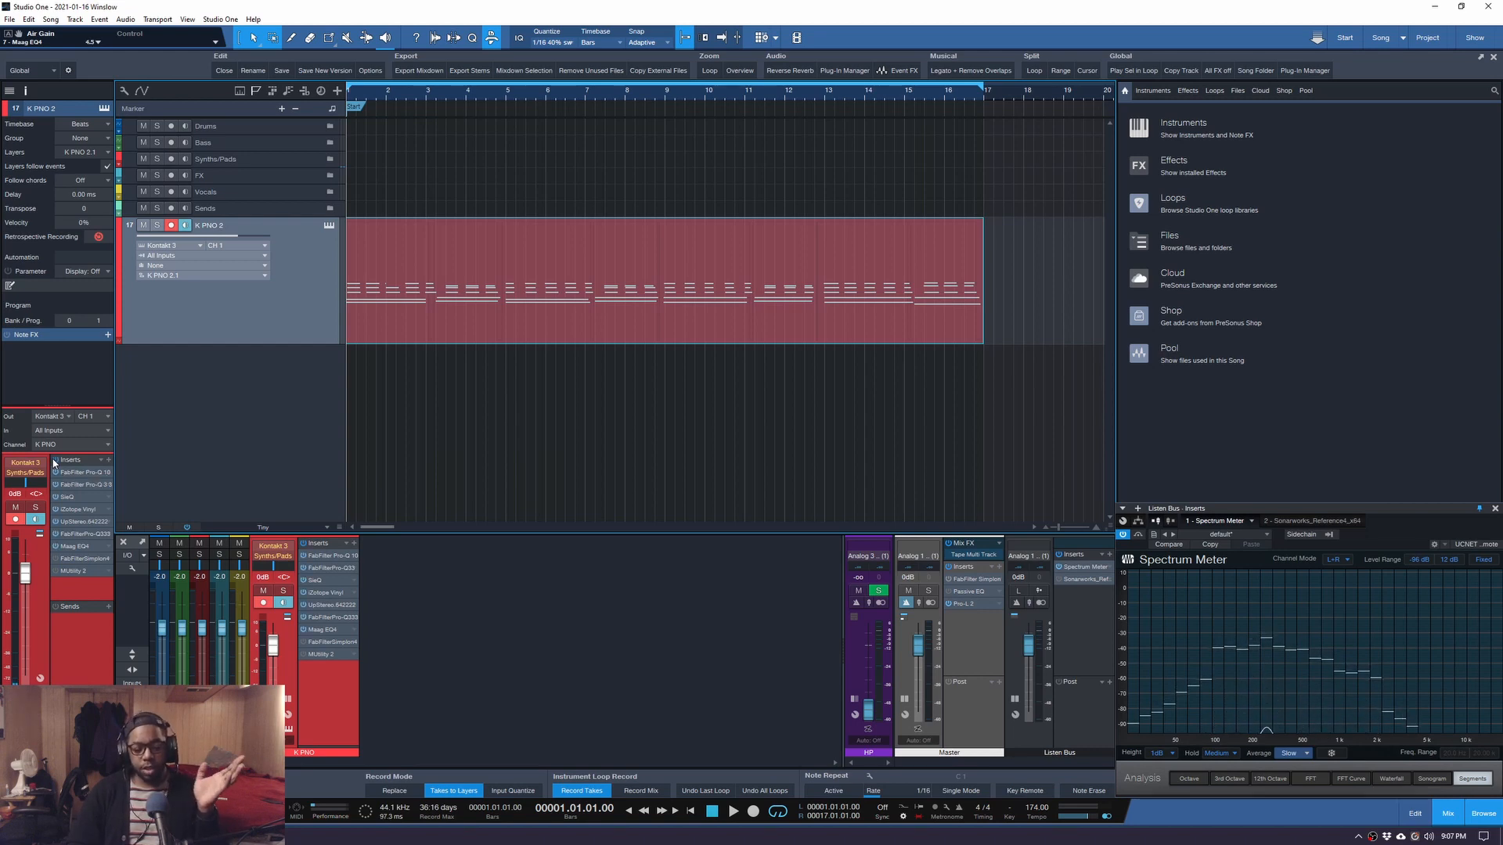
pyautogui.press('space')
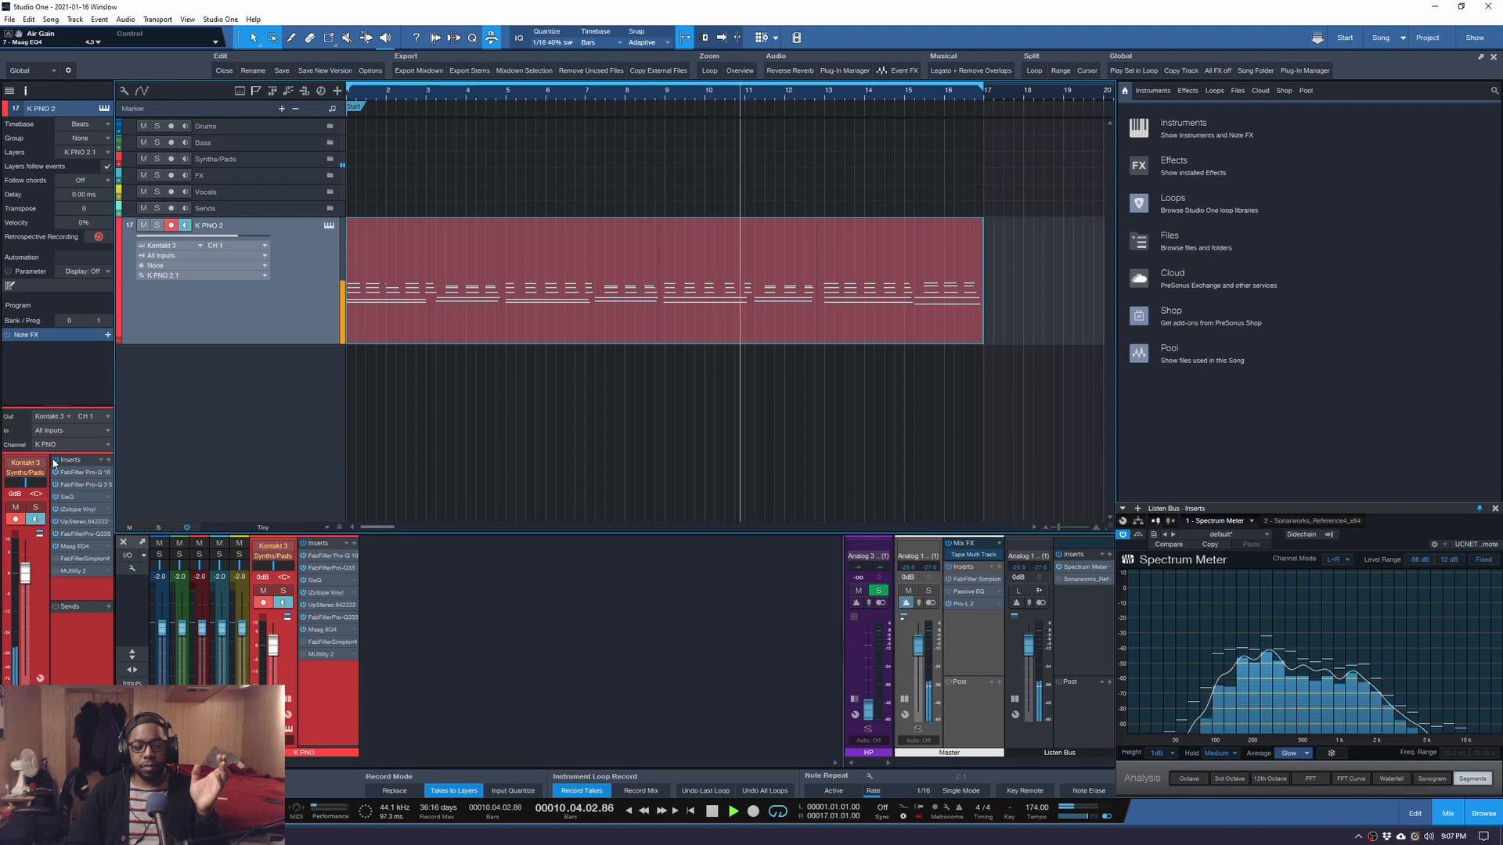
pyautogui.press('space')
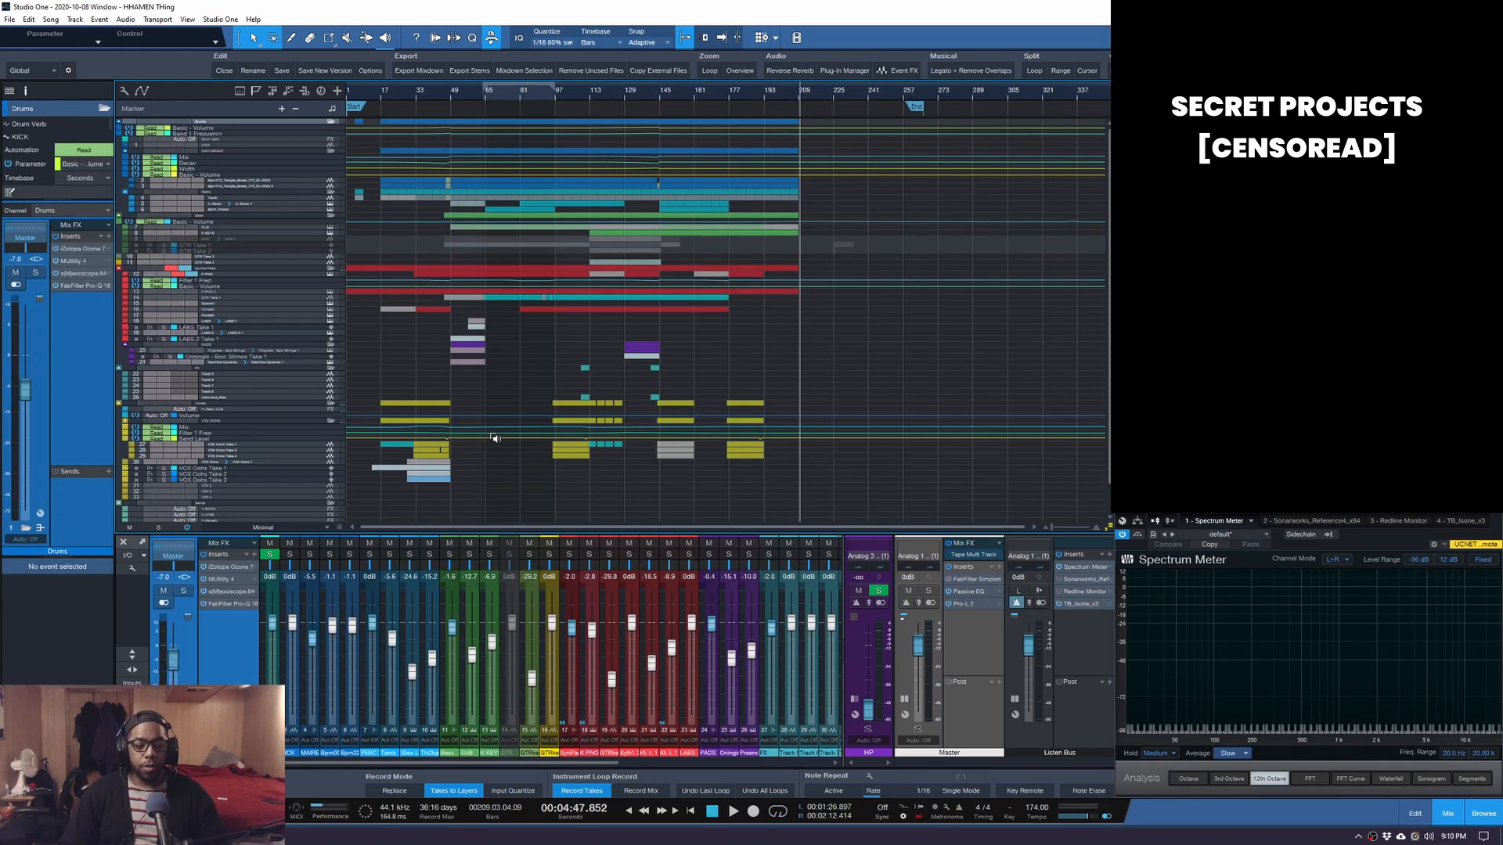
# Hide the mixer and make the K PNO track lane taller.
pyautogui.scroll(-2, 495, 438)
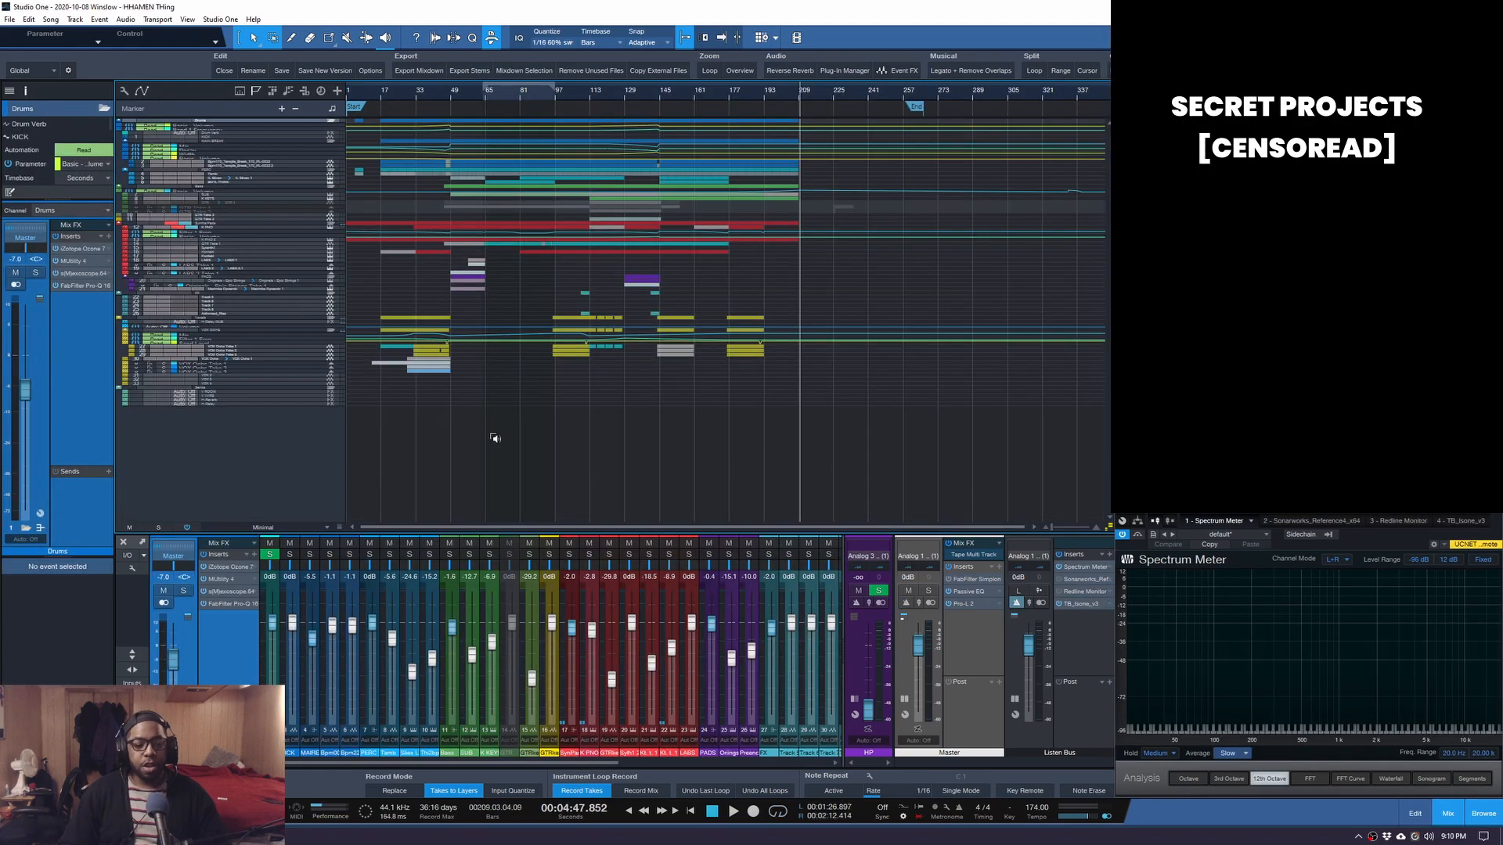
pyautogui.click(122, 541)
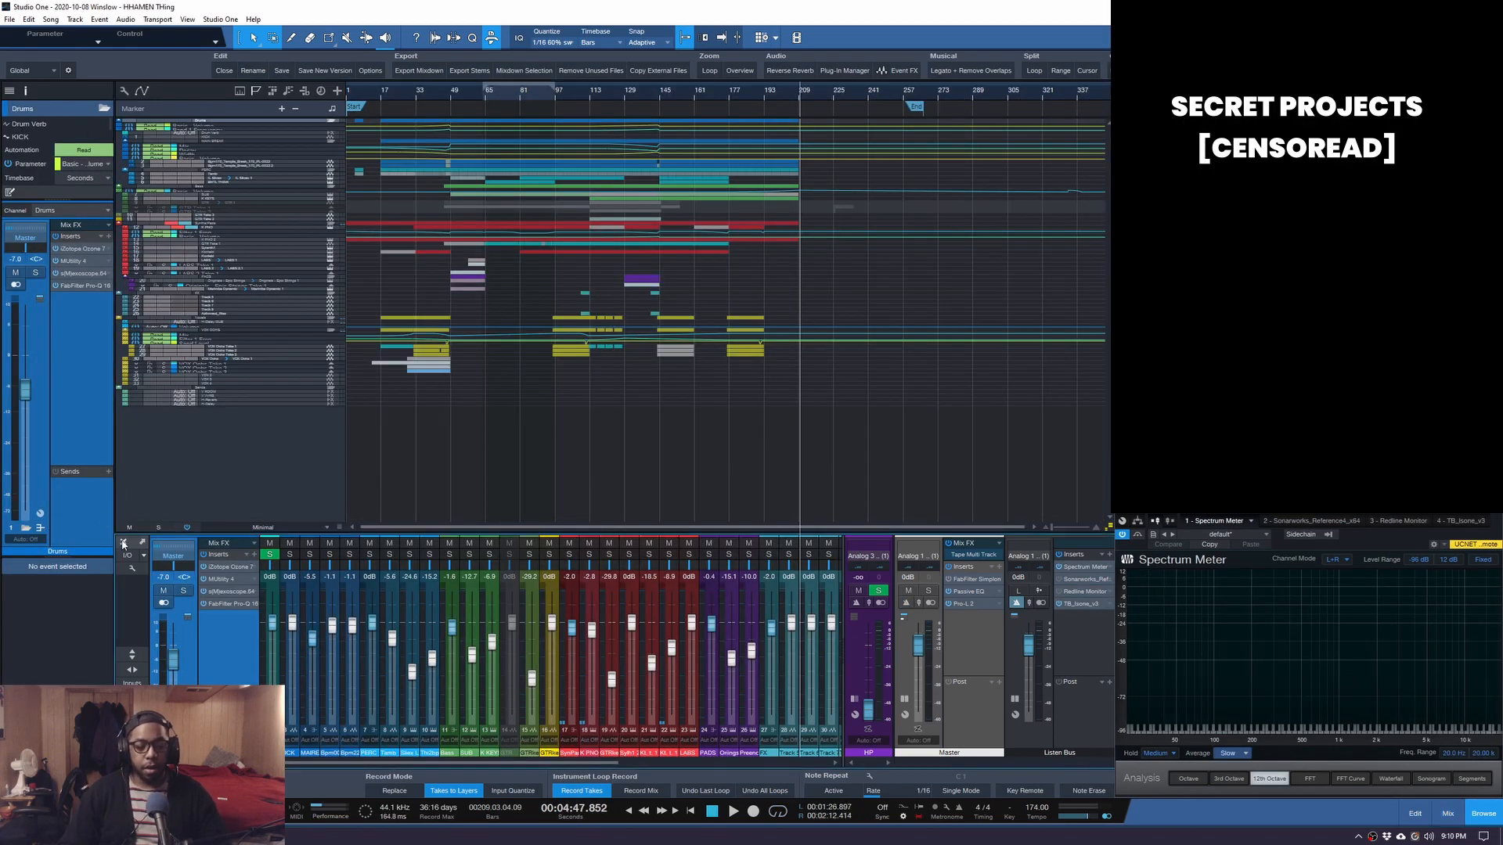
pyautogui.scroll(2, 389, 444)
pyautogui.scroll(3, 374, 445)
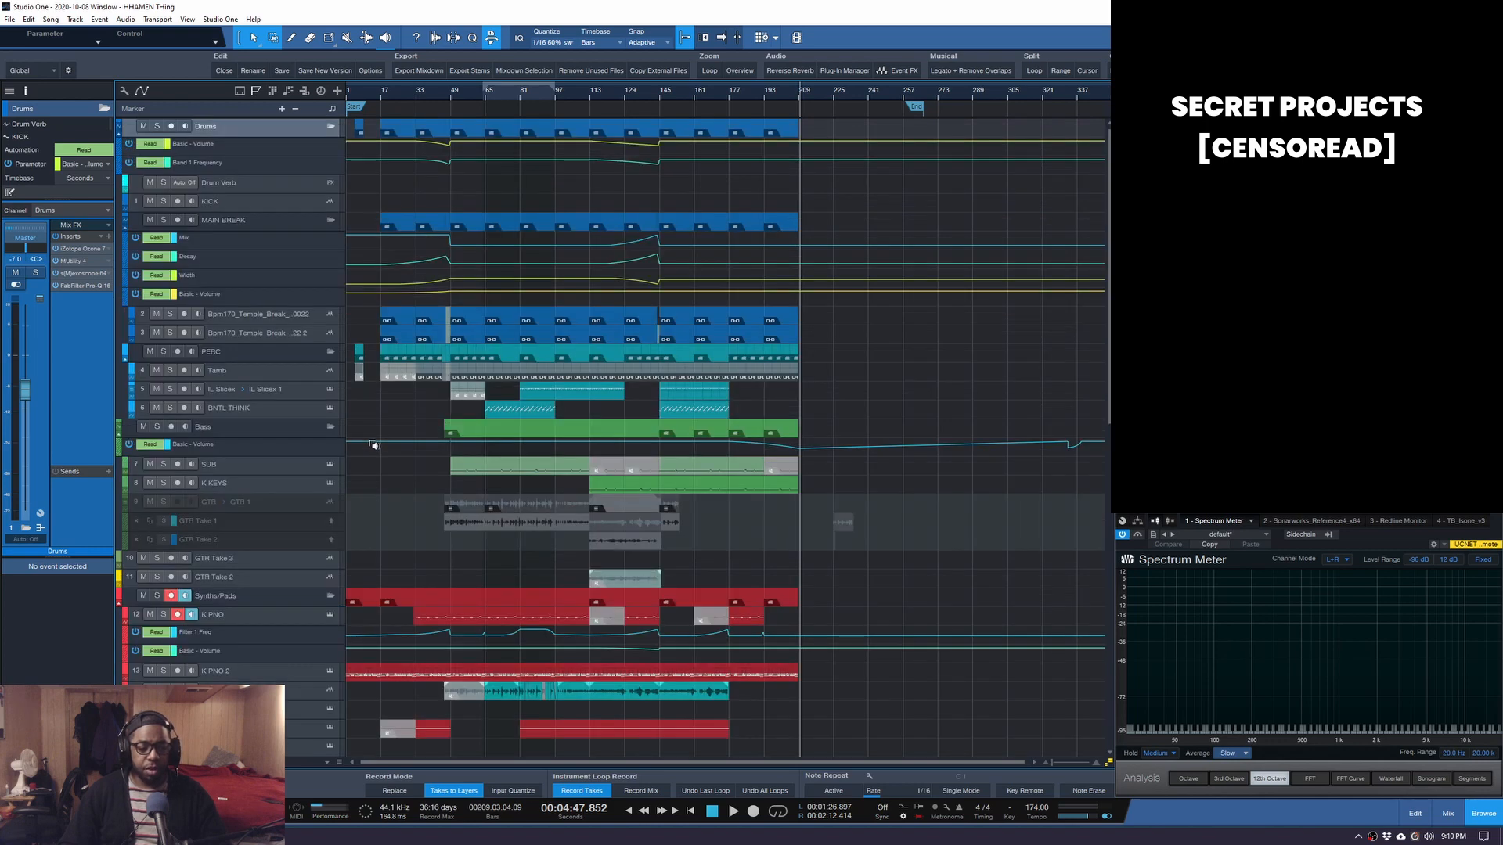
pyautogui.scroll(-2, 373, 445)
pyautogui.scroll(-2, 368, 439)
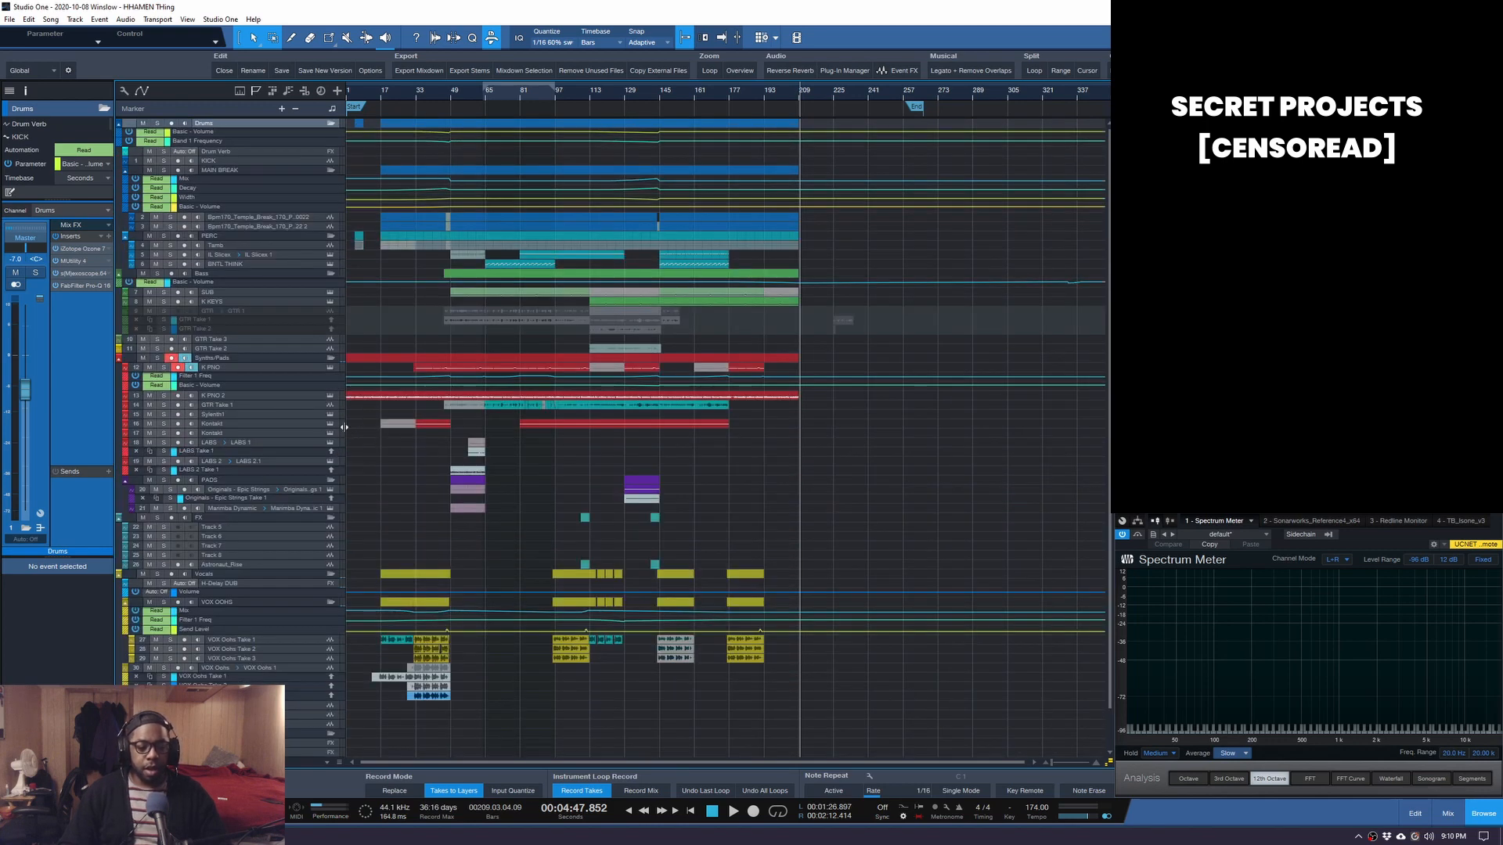
pyautogui.moveTo(245, 371); pyautogui.dragTo(257, 452)
# Select the K PNO tracks, move the song position to bar 48, and reopen the mixer.
pyautogui.click(298, 383)
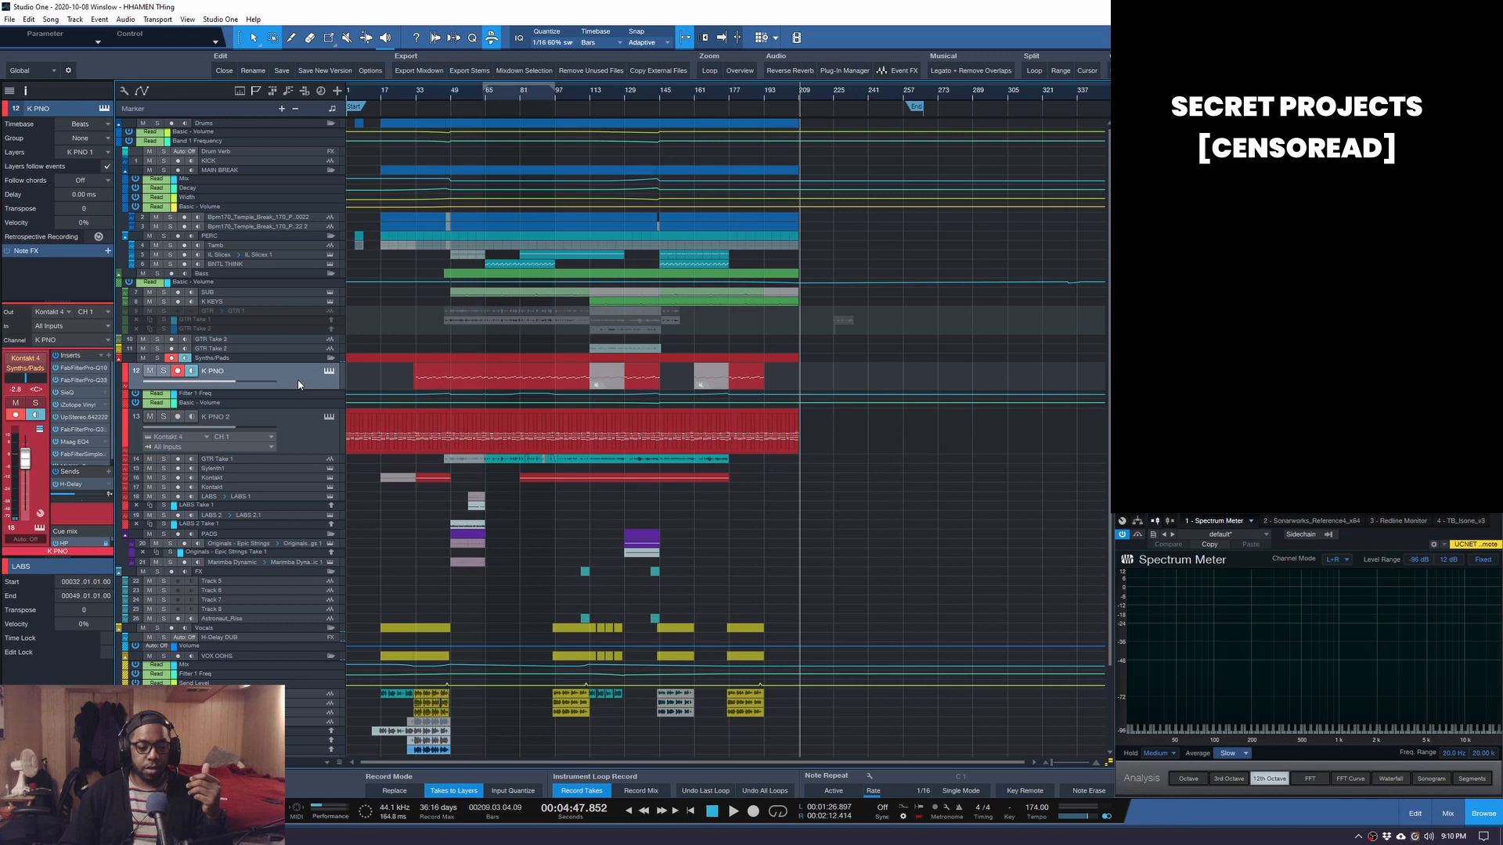
pyautogui.click(308, 430)
pyautogui.click(304, 378)
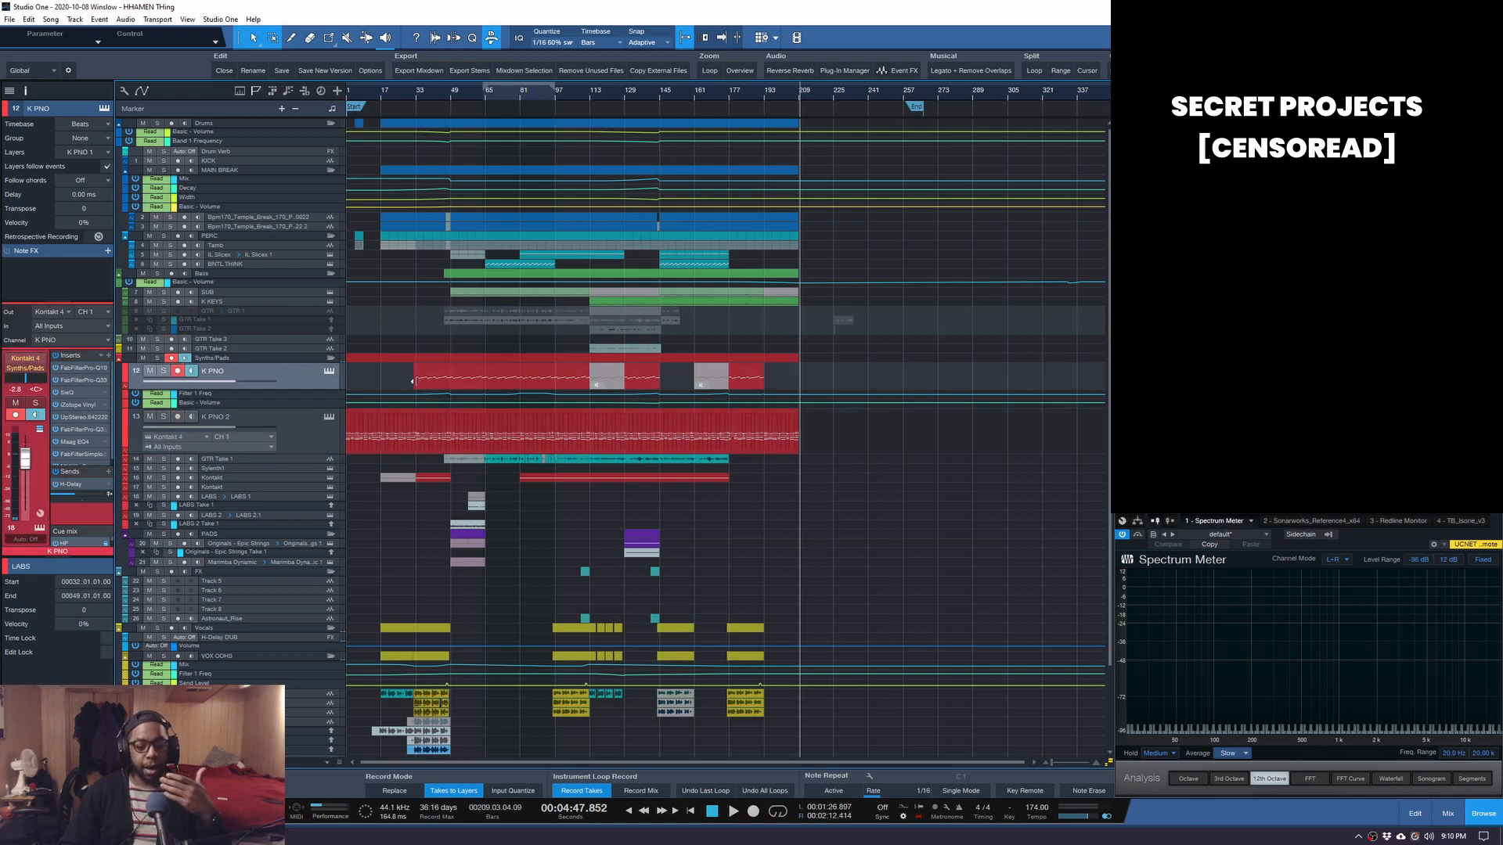
pyautogui.click(449, 94)
pyautogui.scroll(4, 448, 99)
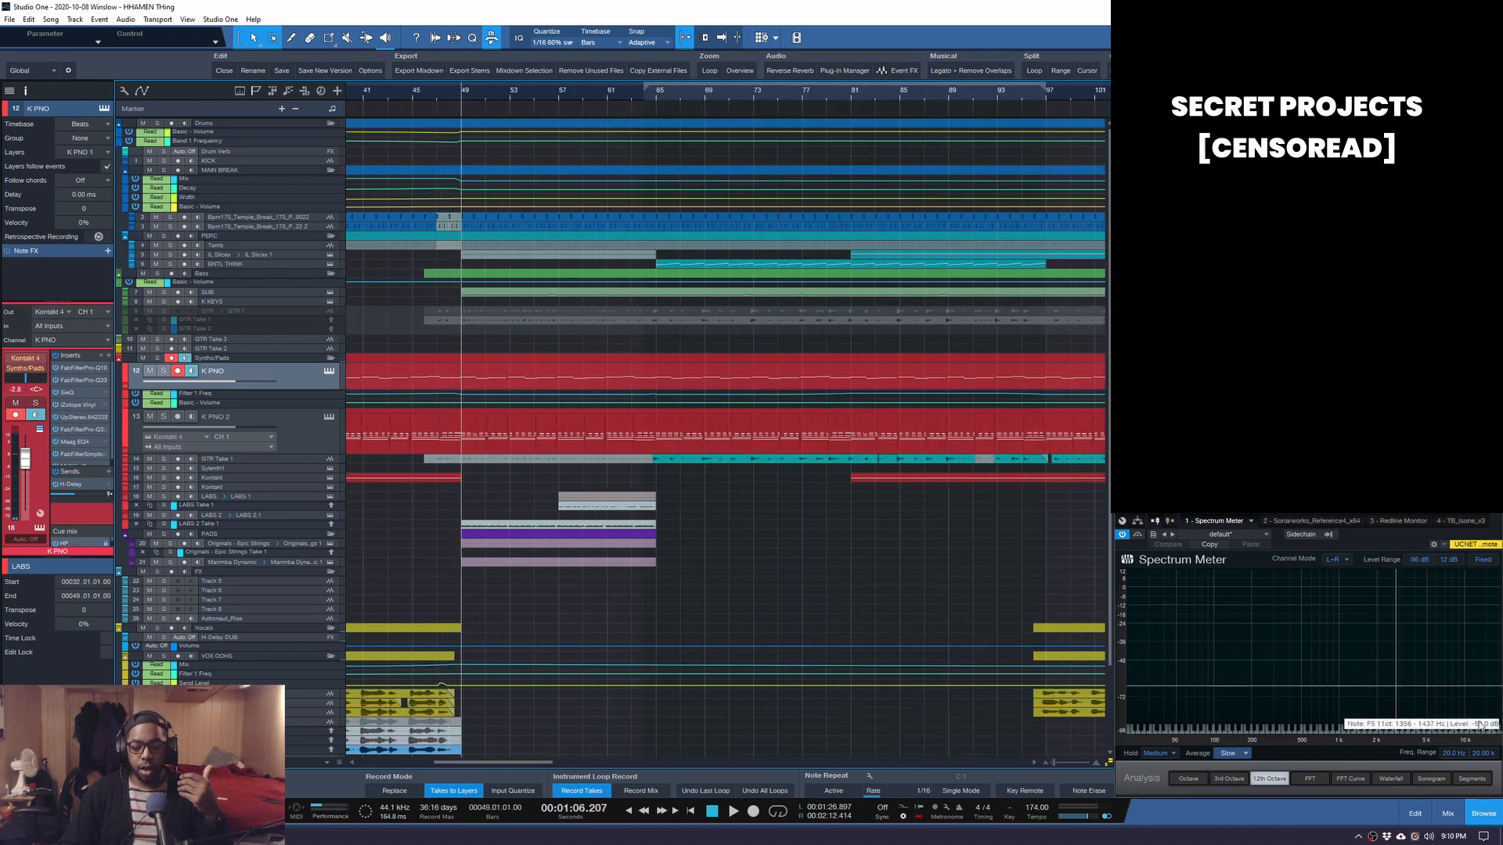
pyautogui.click(1446, 812)
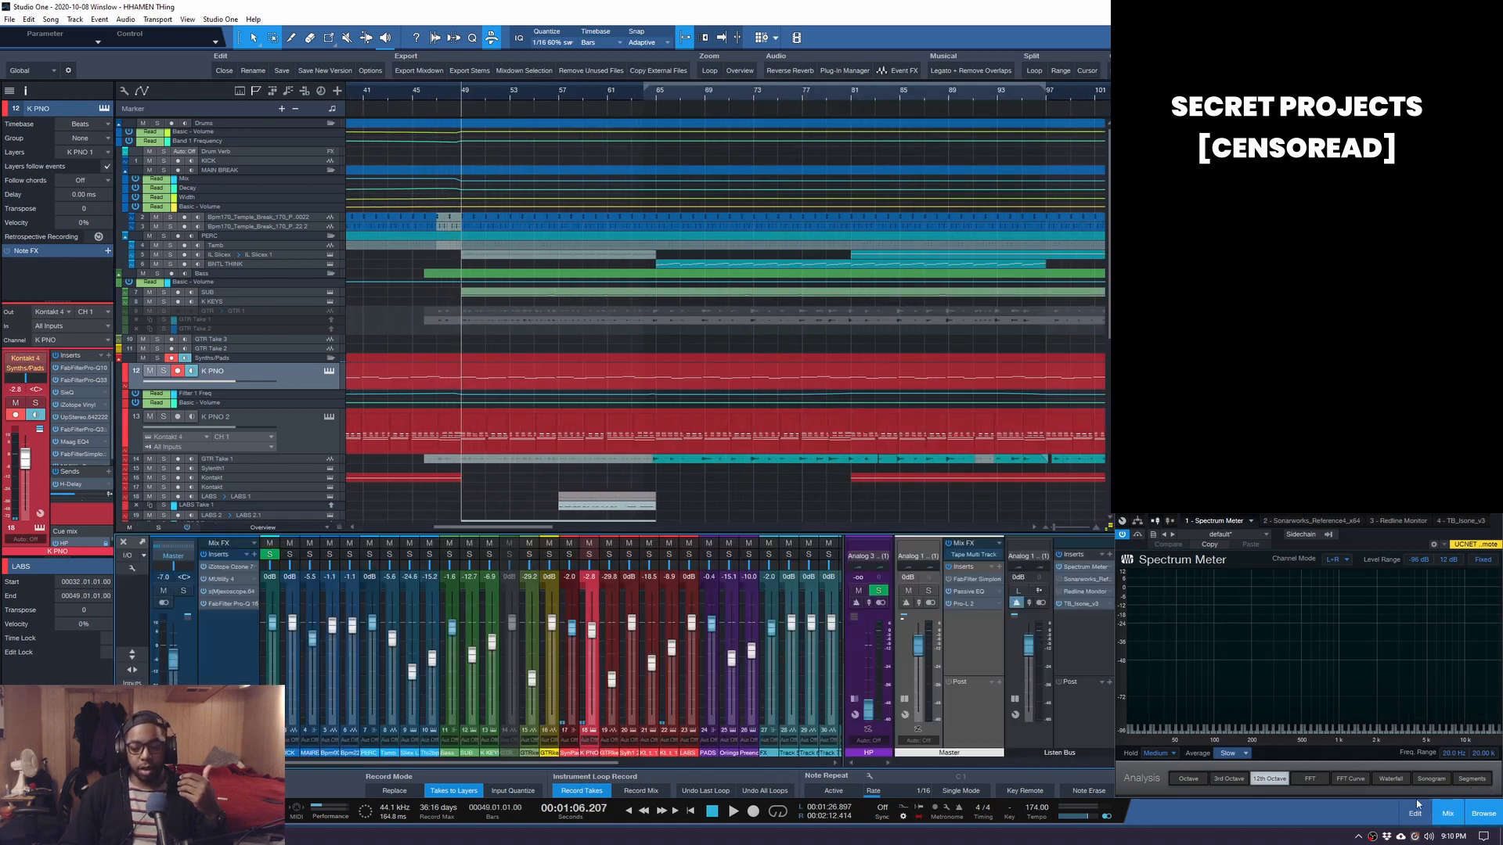
# Bypass TB_Isone_v3 on the Listen Bus, set the master fader to -0.6 dB, and start playback.
pyautogui.click(1060, 605)
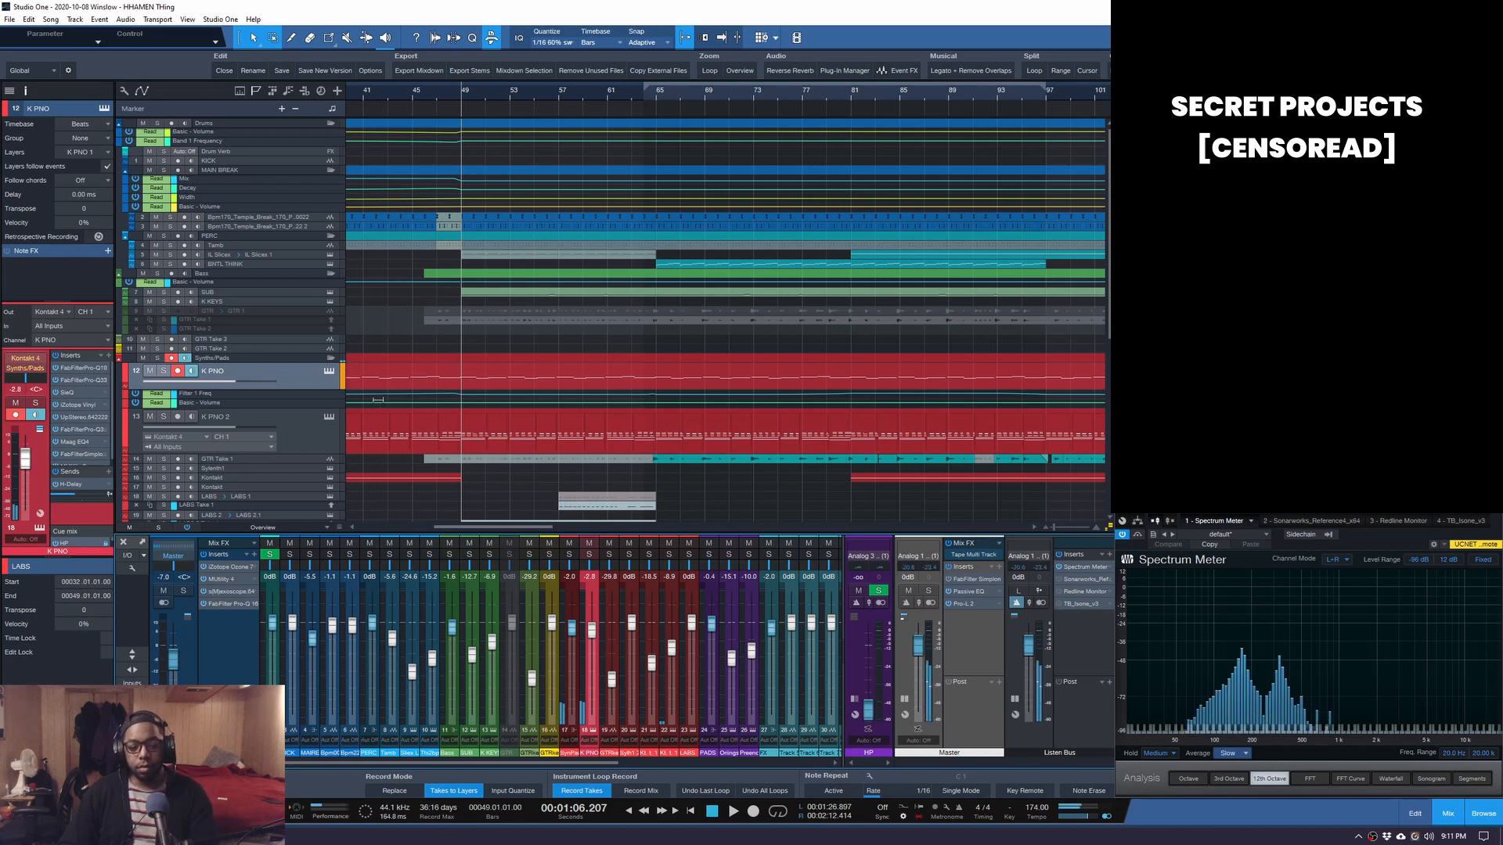
pyautogui.moveTo(921, 646); pyautogui.dragTo(921, 669)
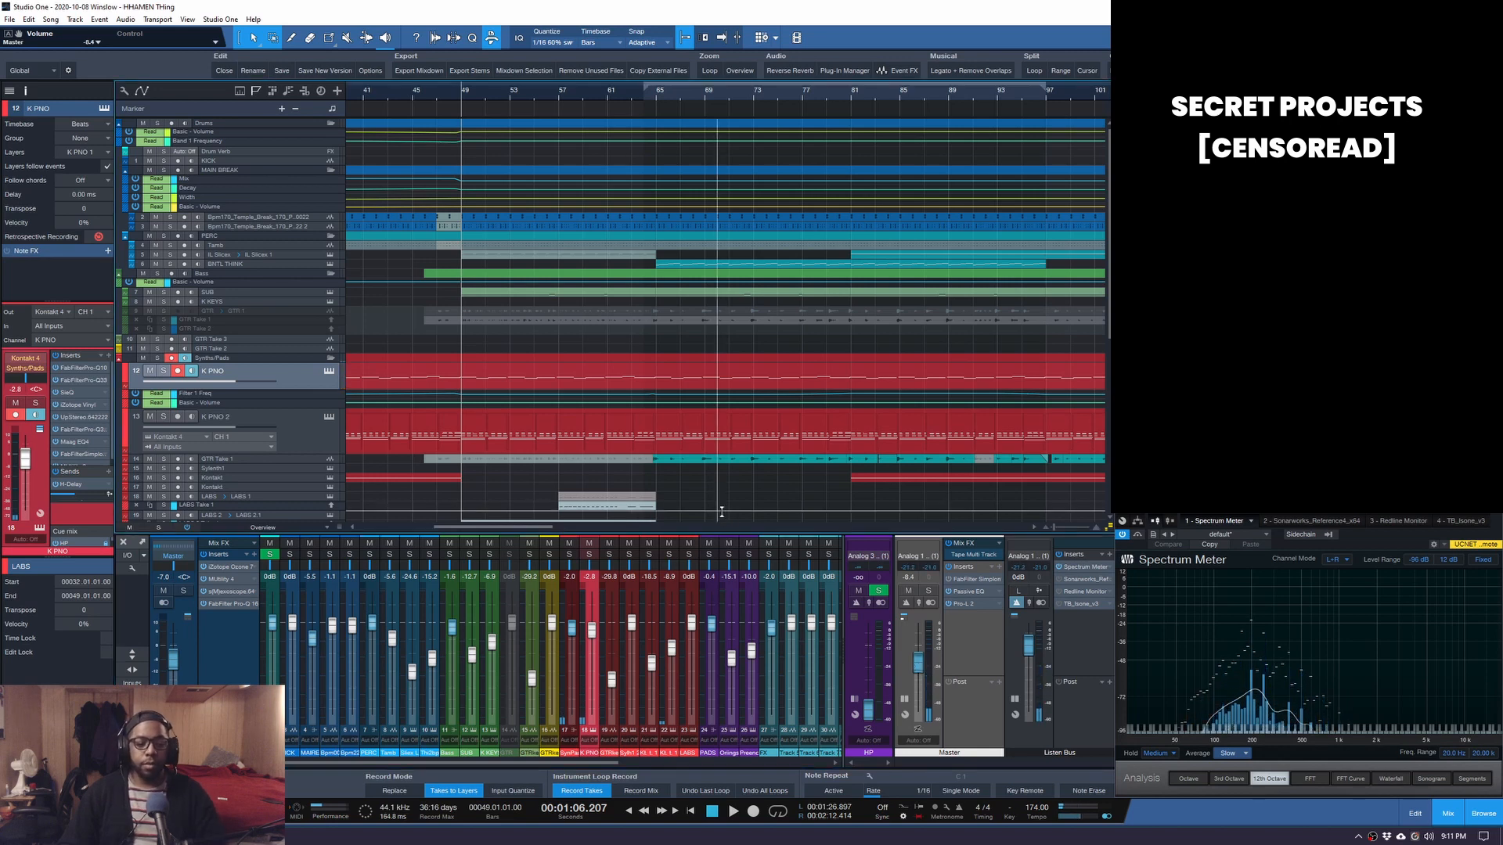
pyautogui.press('space')
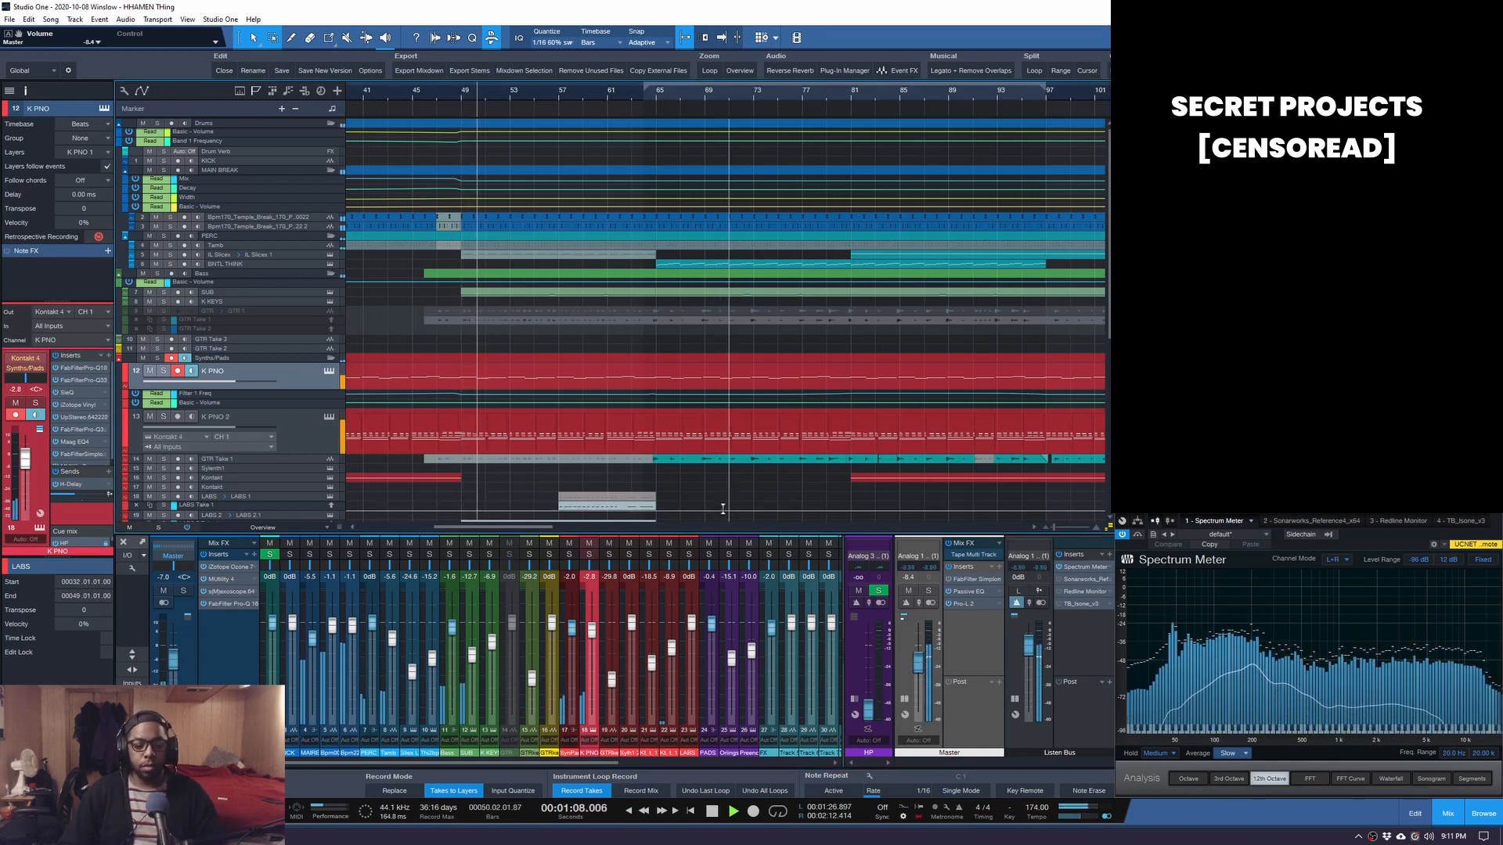
pyautogui.scroll(-2, 725, 495)
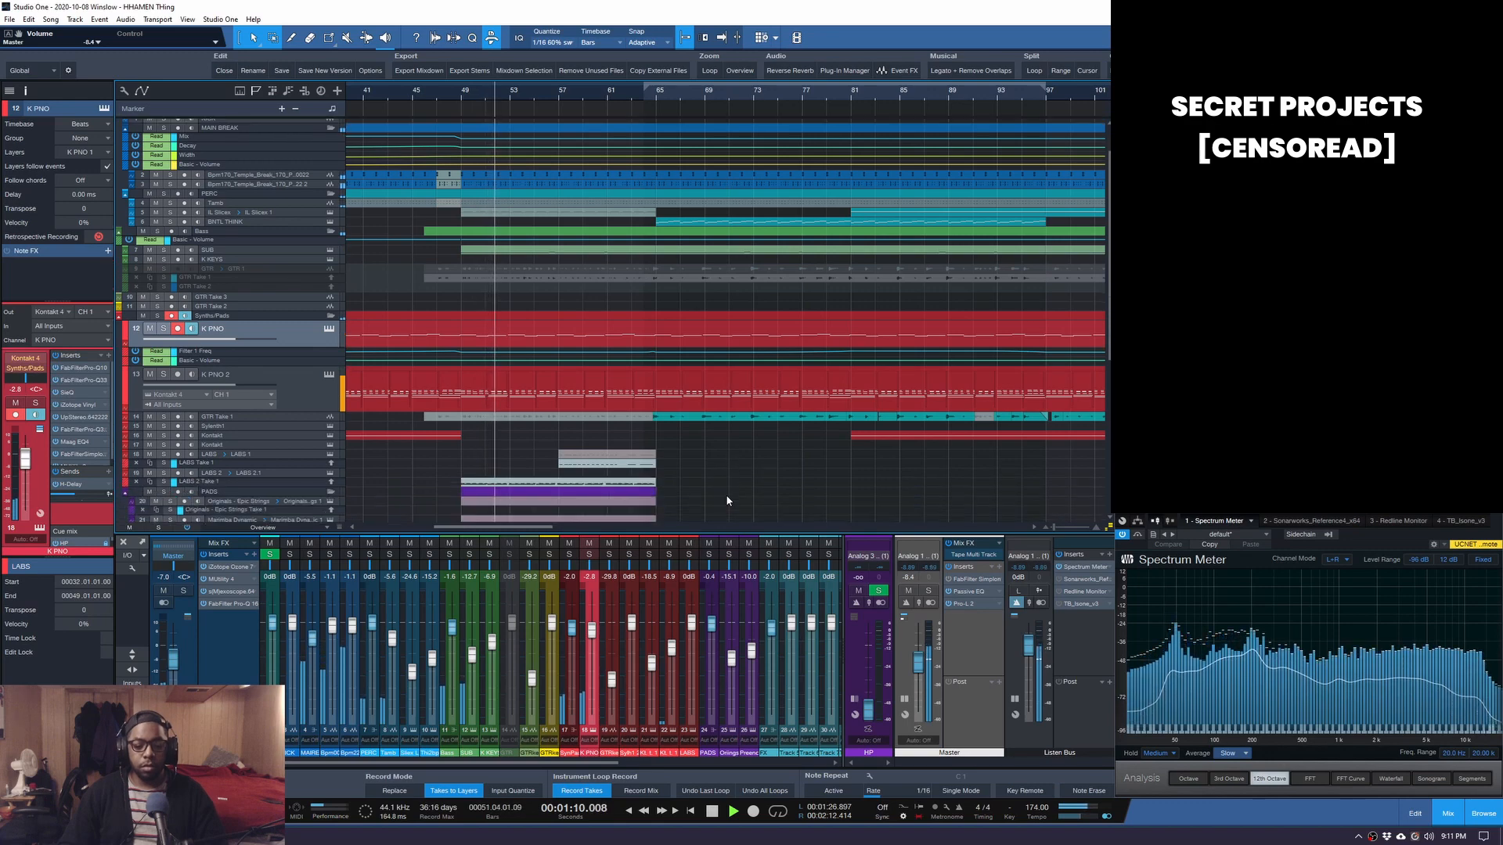
pyautogui.scroll(-2, 700, 473)
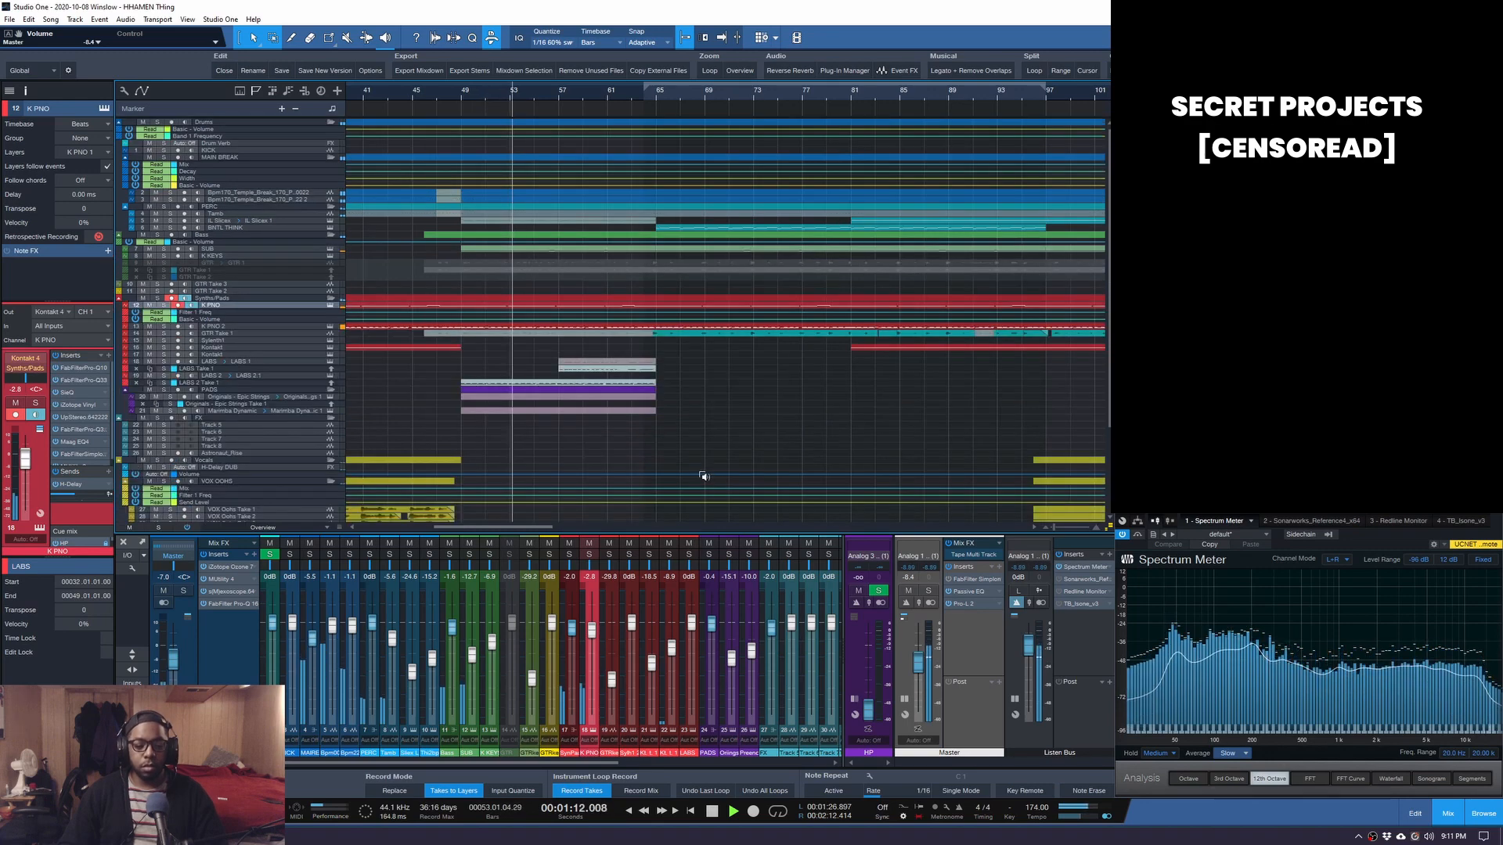
pyautogui.scroll(1, 703, 476)
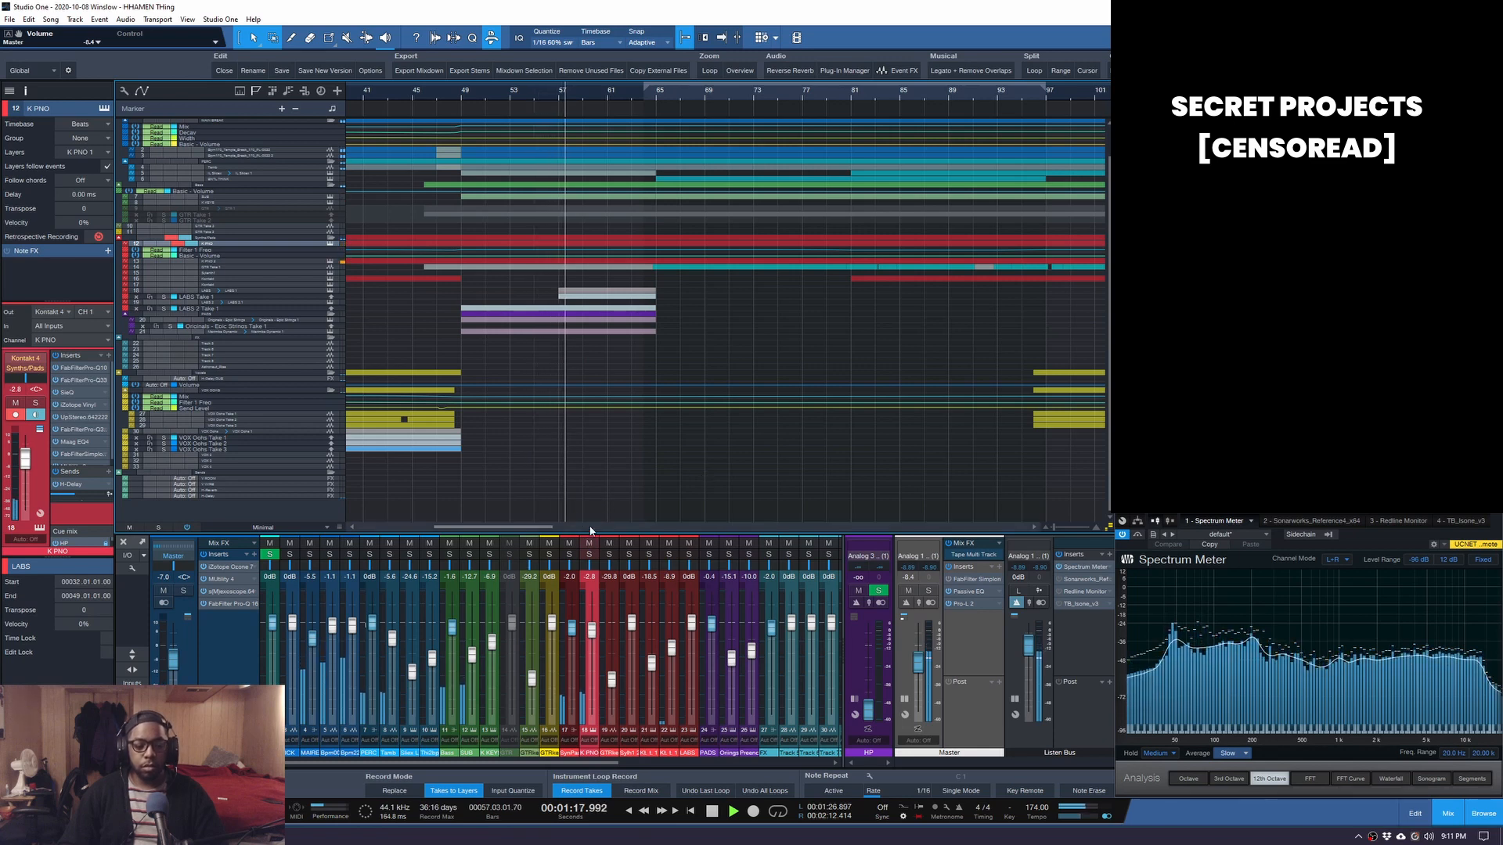
# Solo and clear solos on K PNO, then expand its insert list to show MUtility 2.
pyautogui.click(587, 554)
pyautogui.click(572, 555)
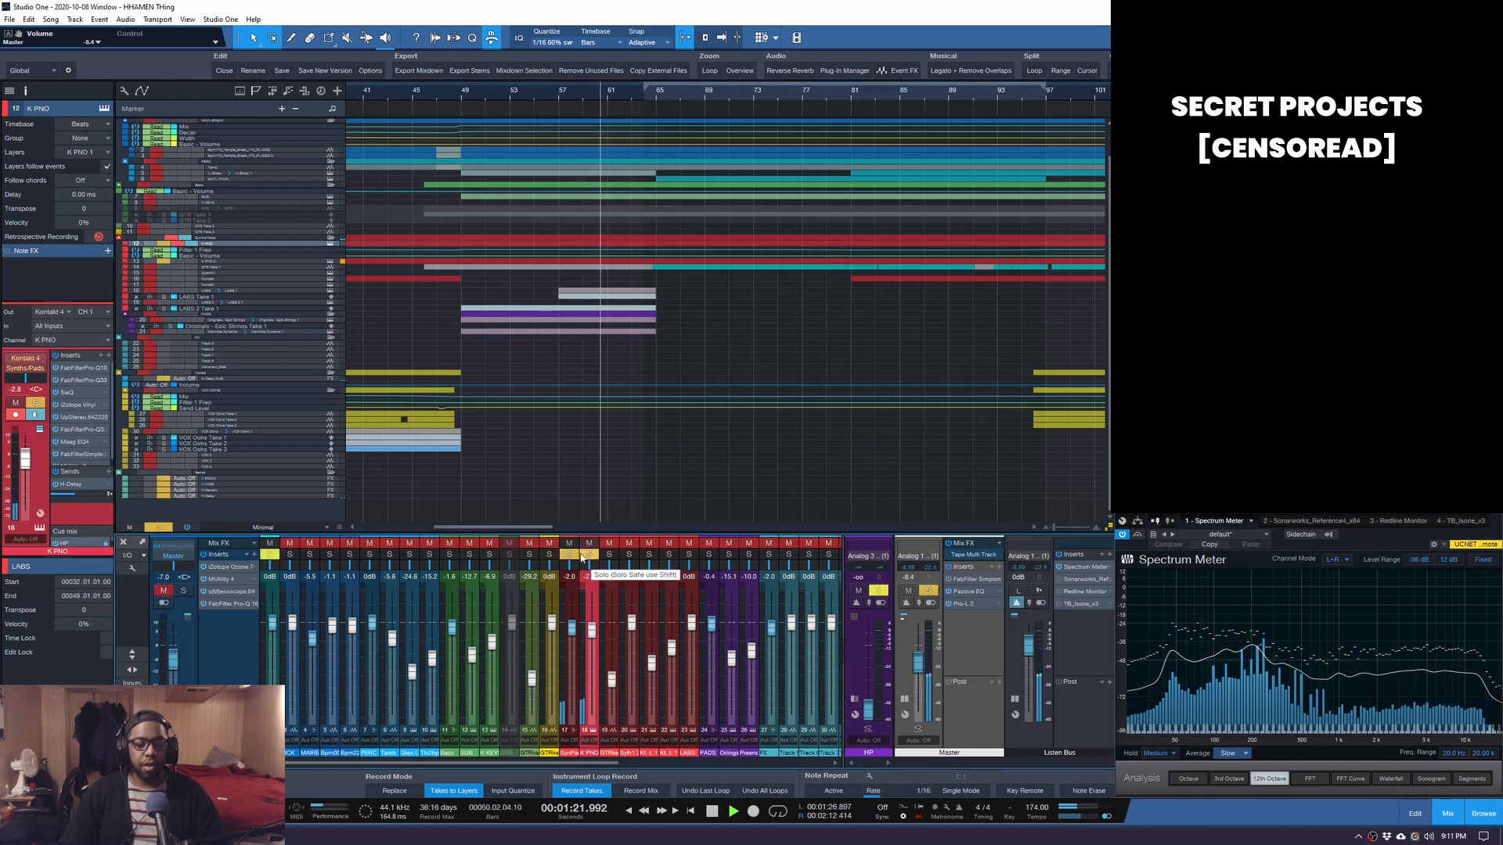
pyautogui.click(158, 527)
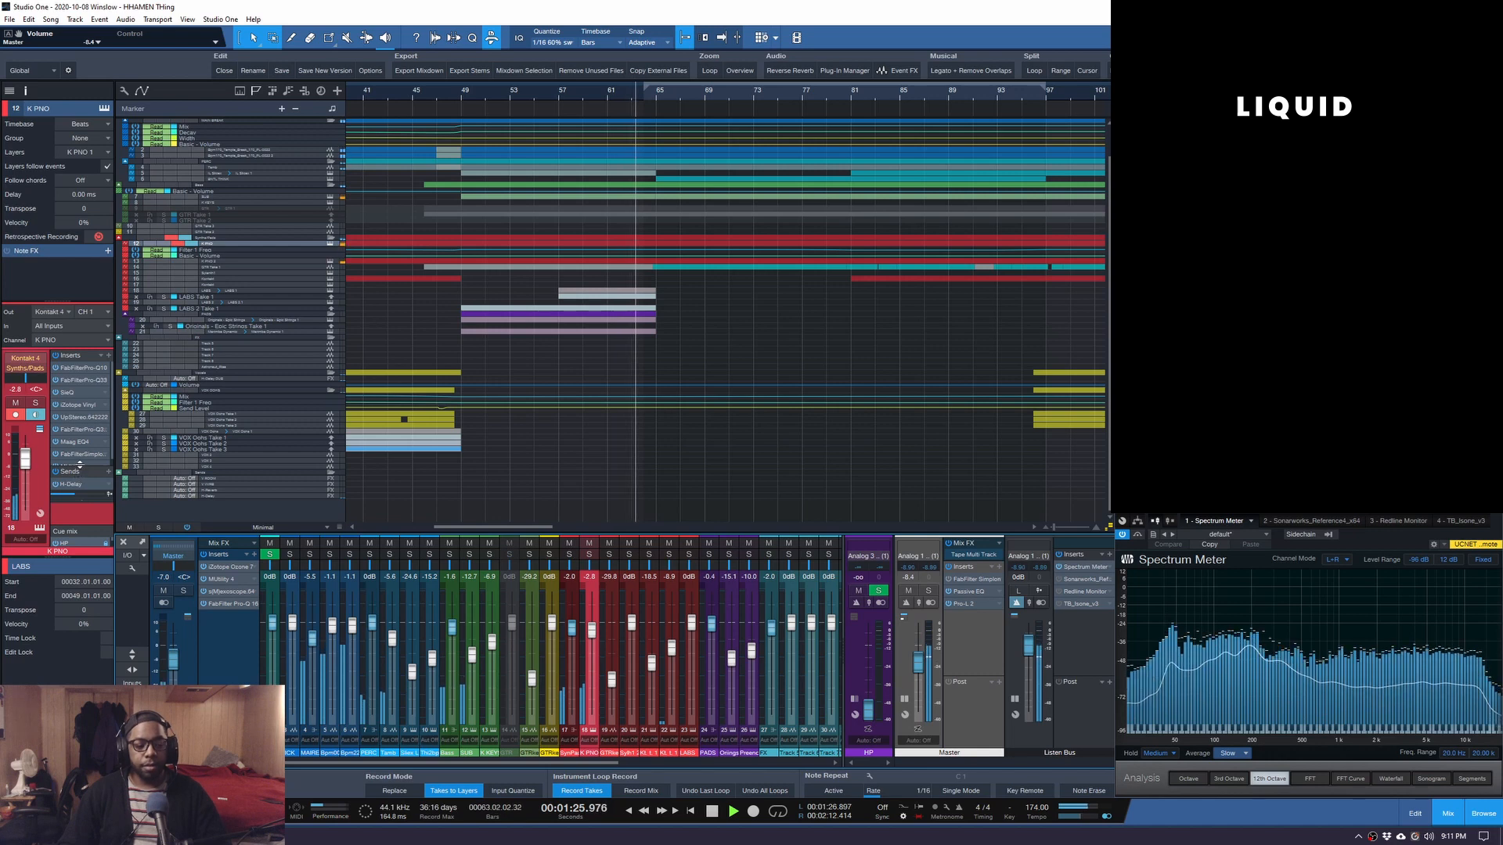
pyautogui.moveTo(77, 465); pyautogui.dragTo(77, 475)
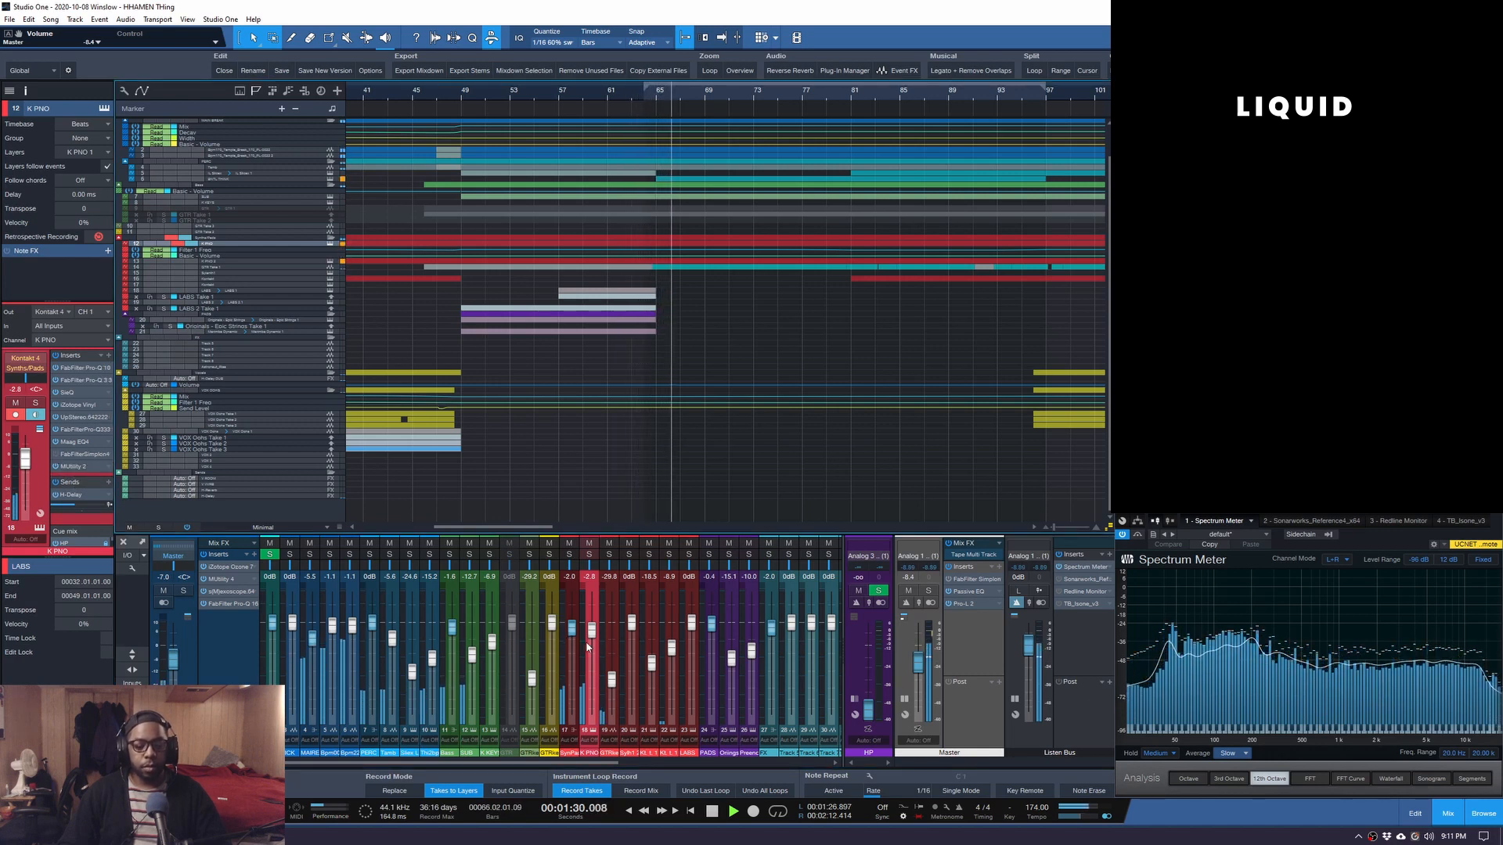
# Solo and unsolo K PNO again, stop at bar 49, and enlarge the Filter 1 Freq automation lane.
pyautogui.click(589, 556)
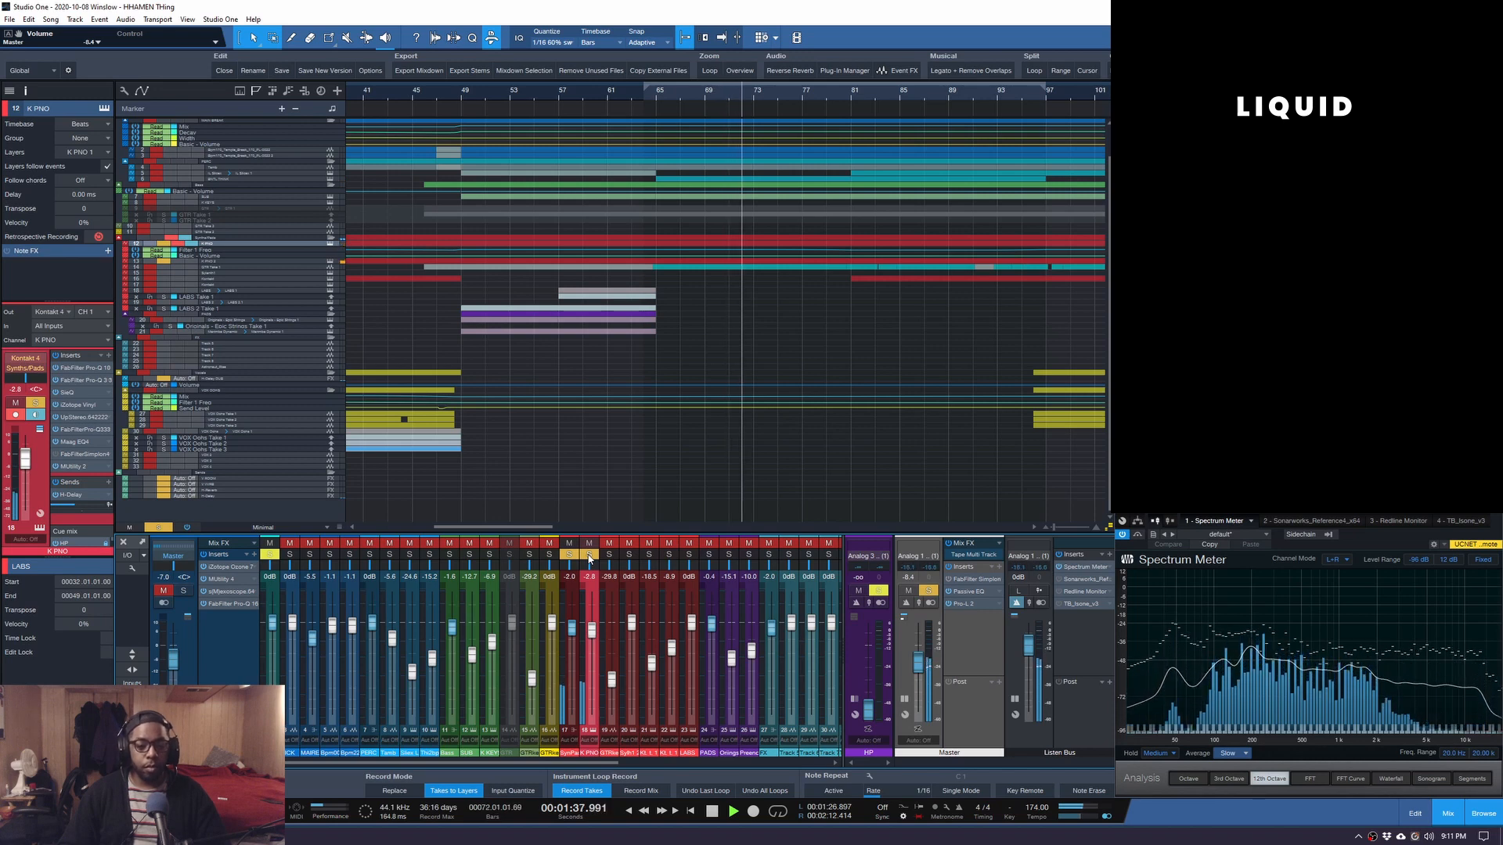
pyautogui.click(589, 556)
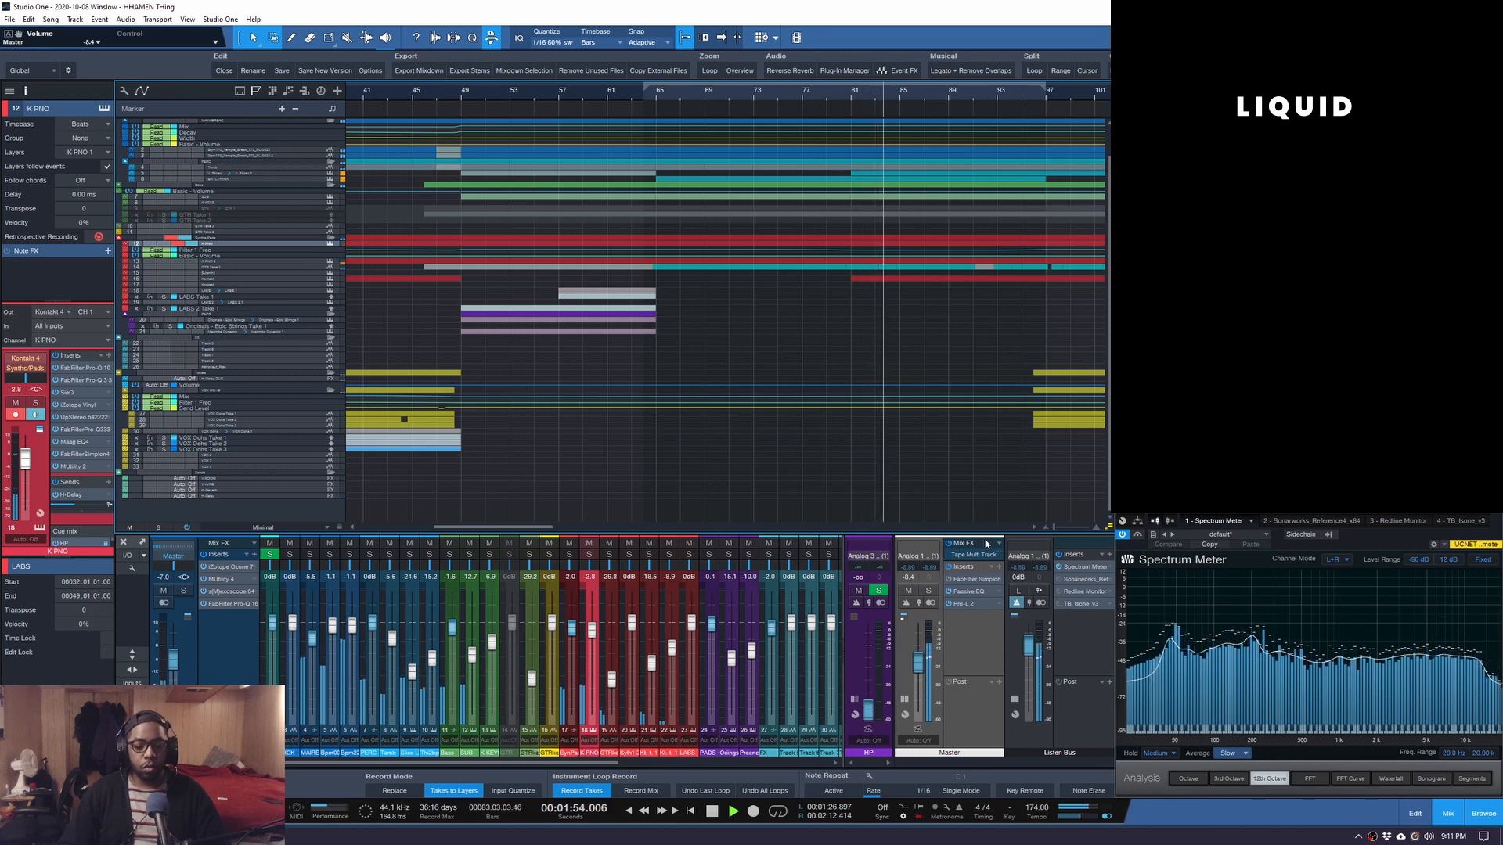
pyautogui.press('space')
pyautogui.moveTo(220, 252); pyautogui.dragTo(211, 270)
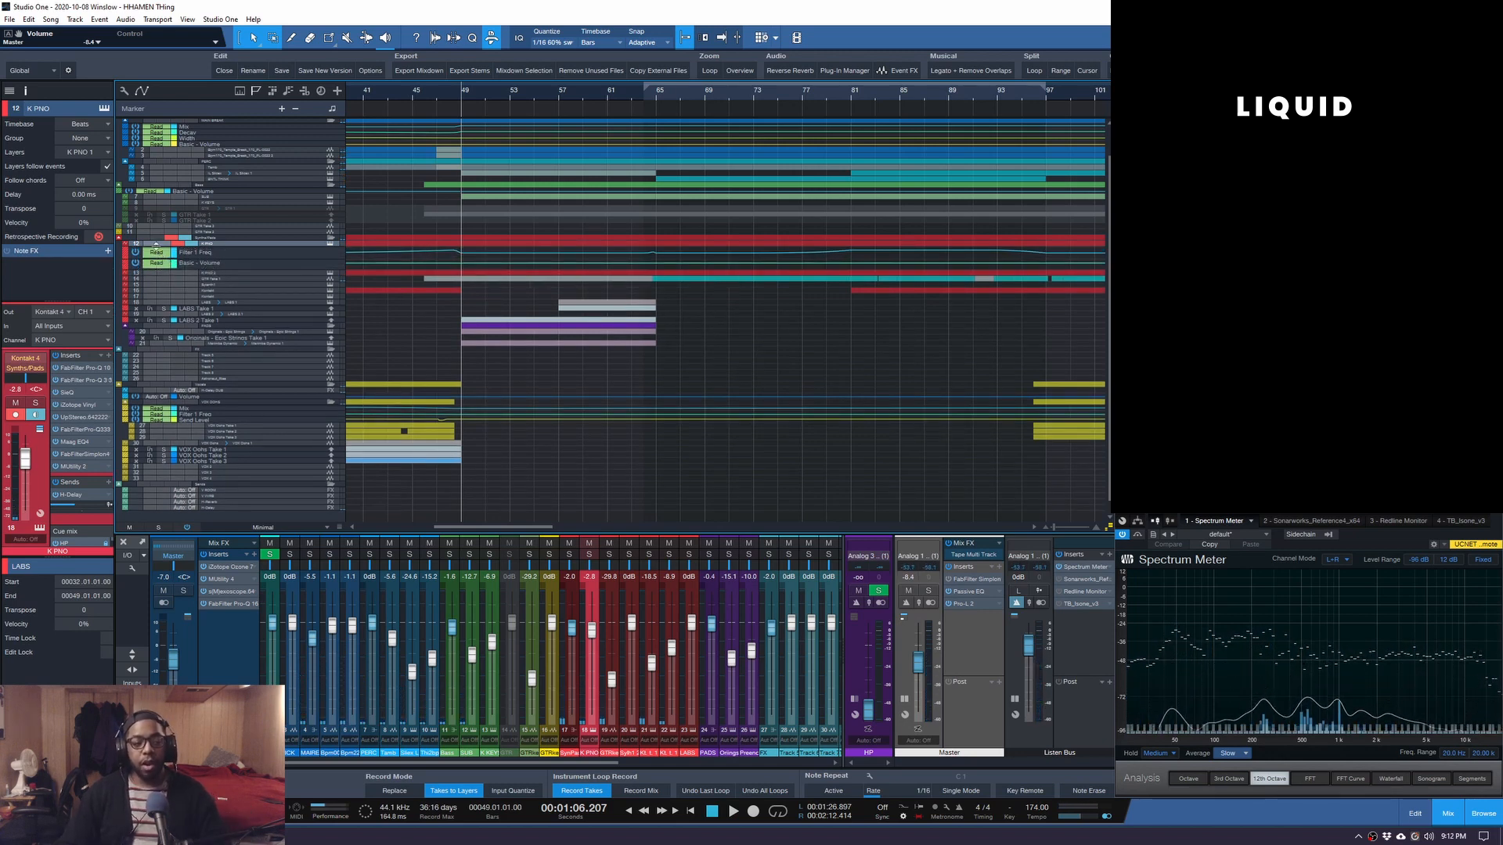
# Play from bar 81 with K PNO, then tracks 11–13, soloed, enlarging the K PNO 2 lane.
pyautogui.click(161, 244)
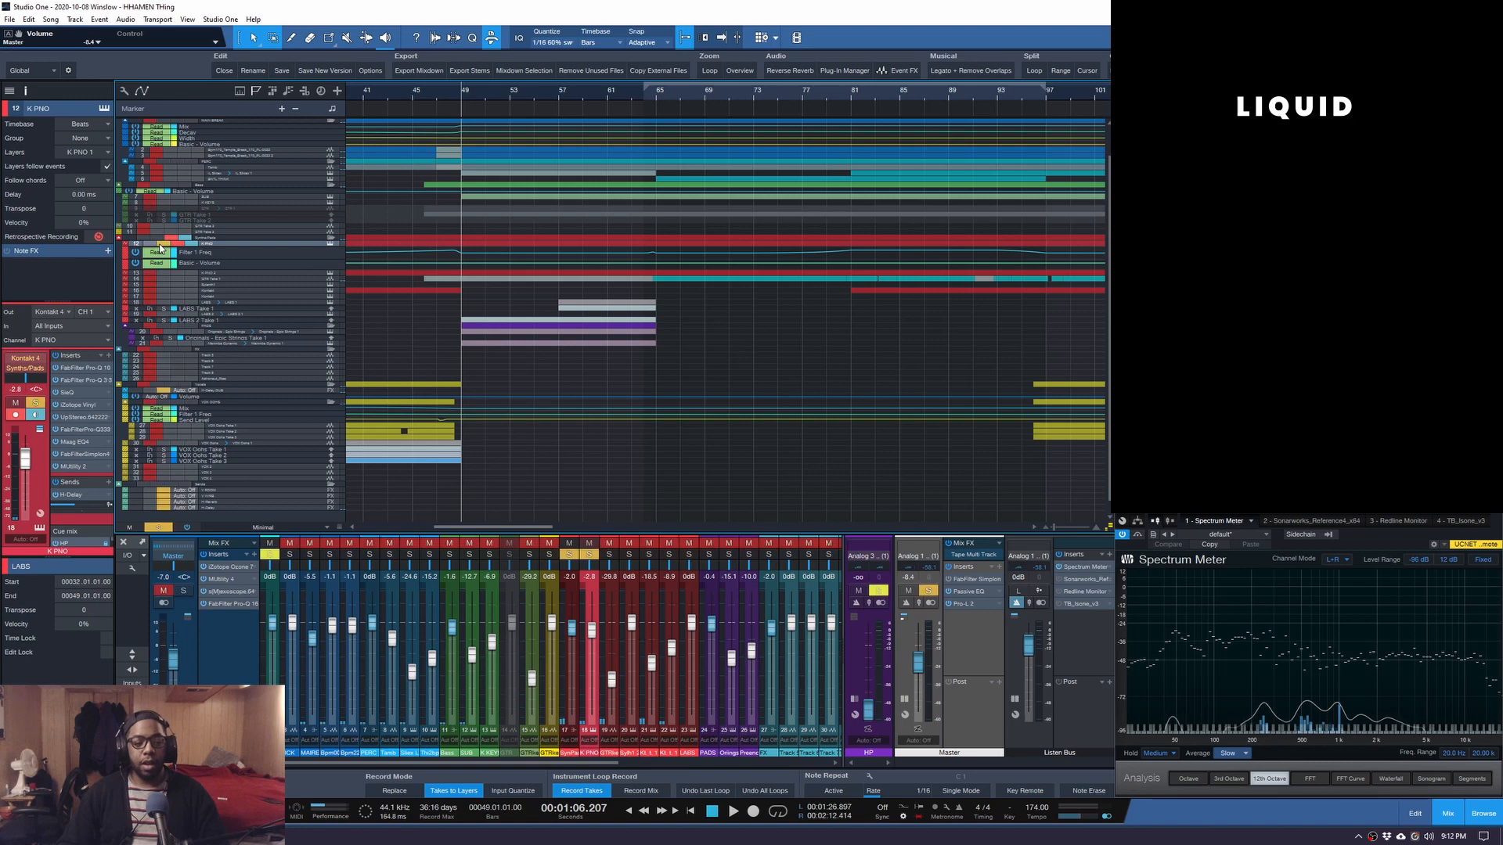
pyautogui.click(850, 94)
pyautogui.press('space')
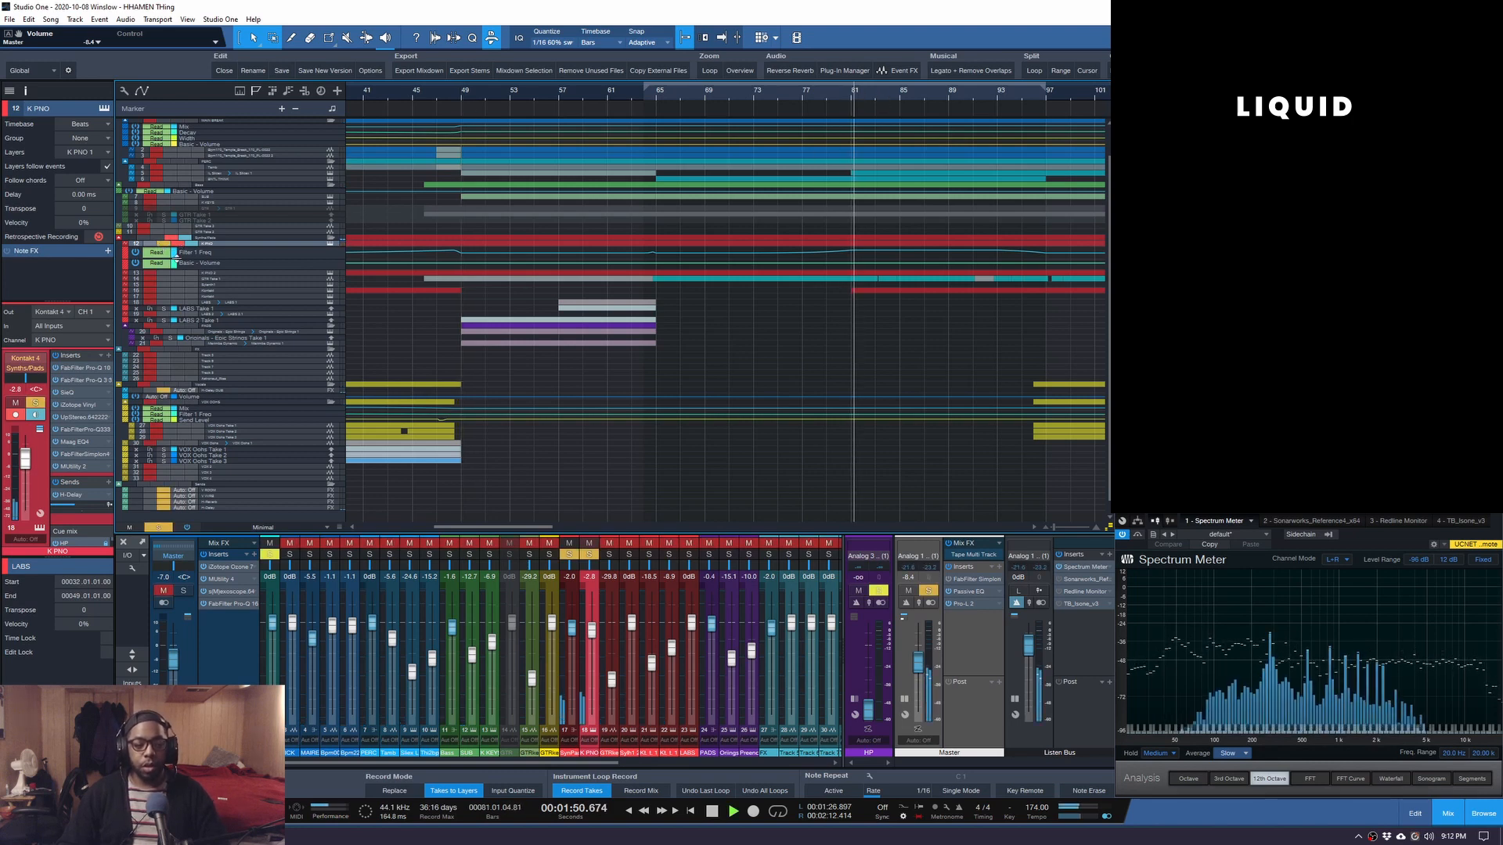
pyautogui.moveTo(164, 276); pyautogui.dragTo(219, 299)
pyautogui.press('space')
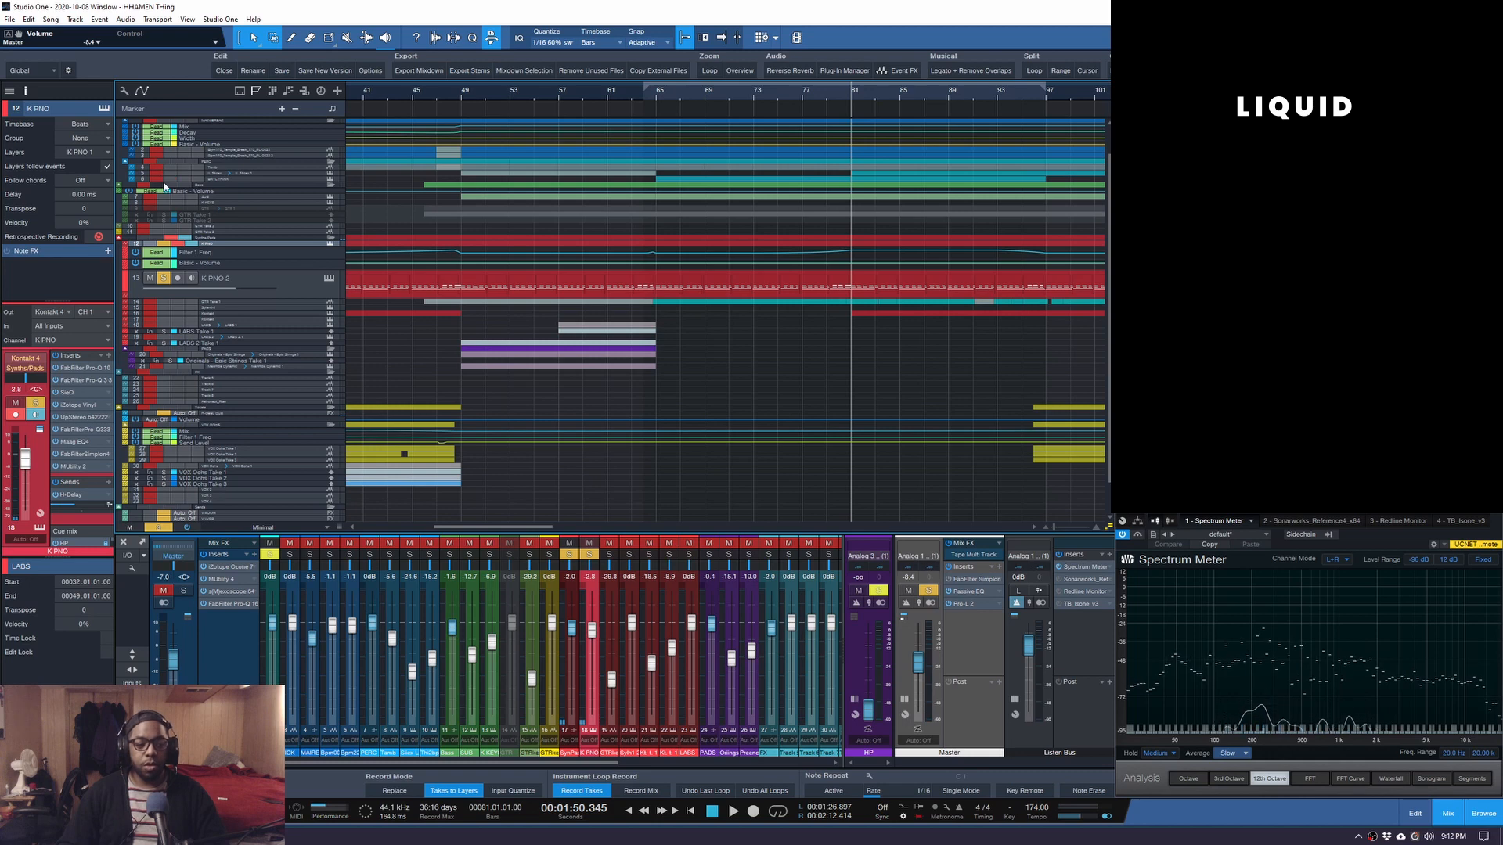
pyautogui.click(157, 188)
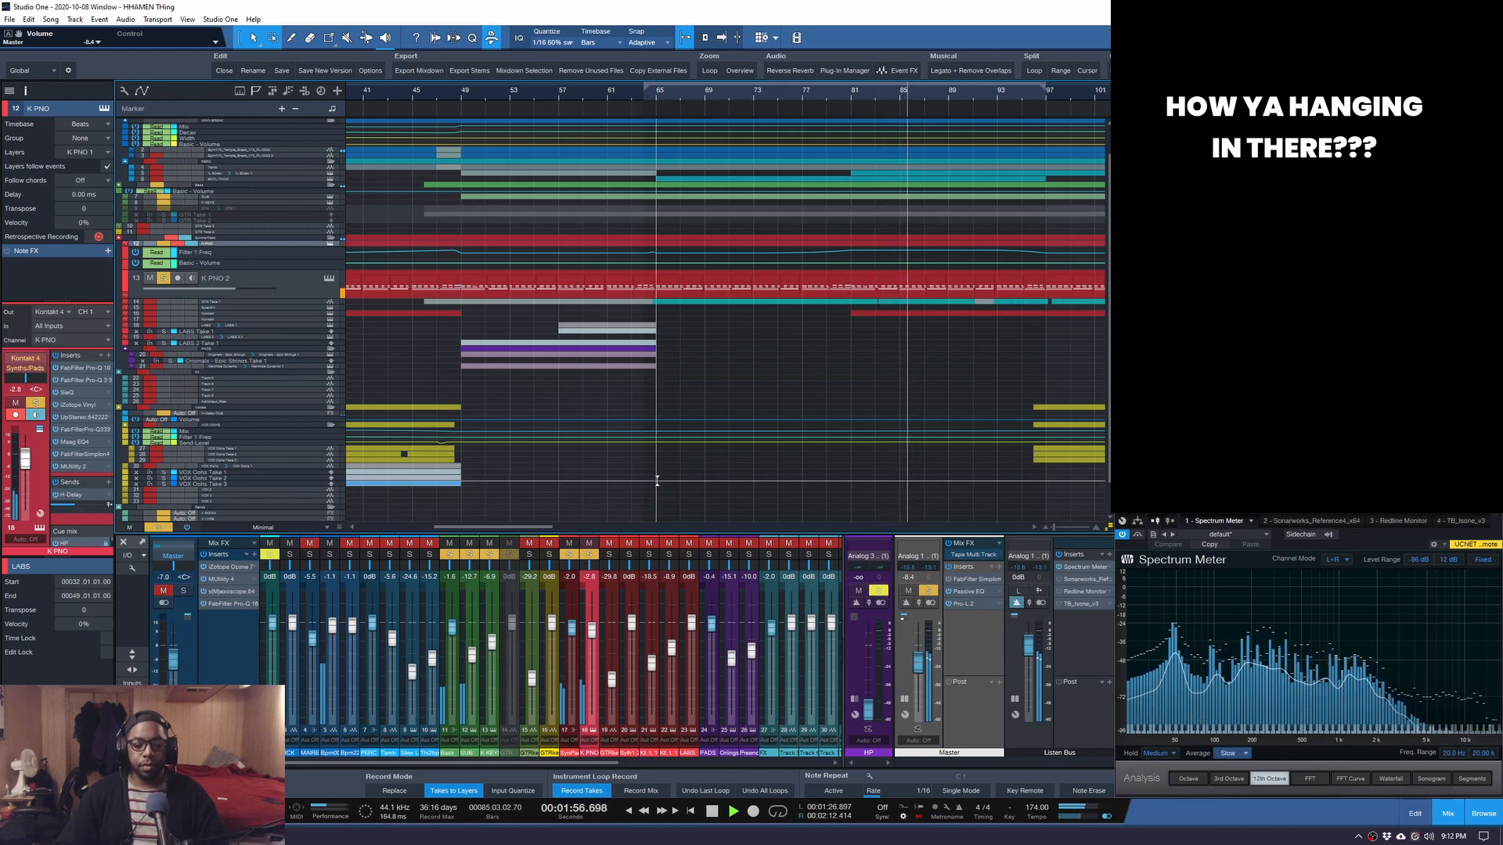
pyautogui.scroll(-2, 569, 99)
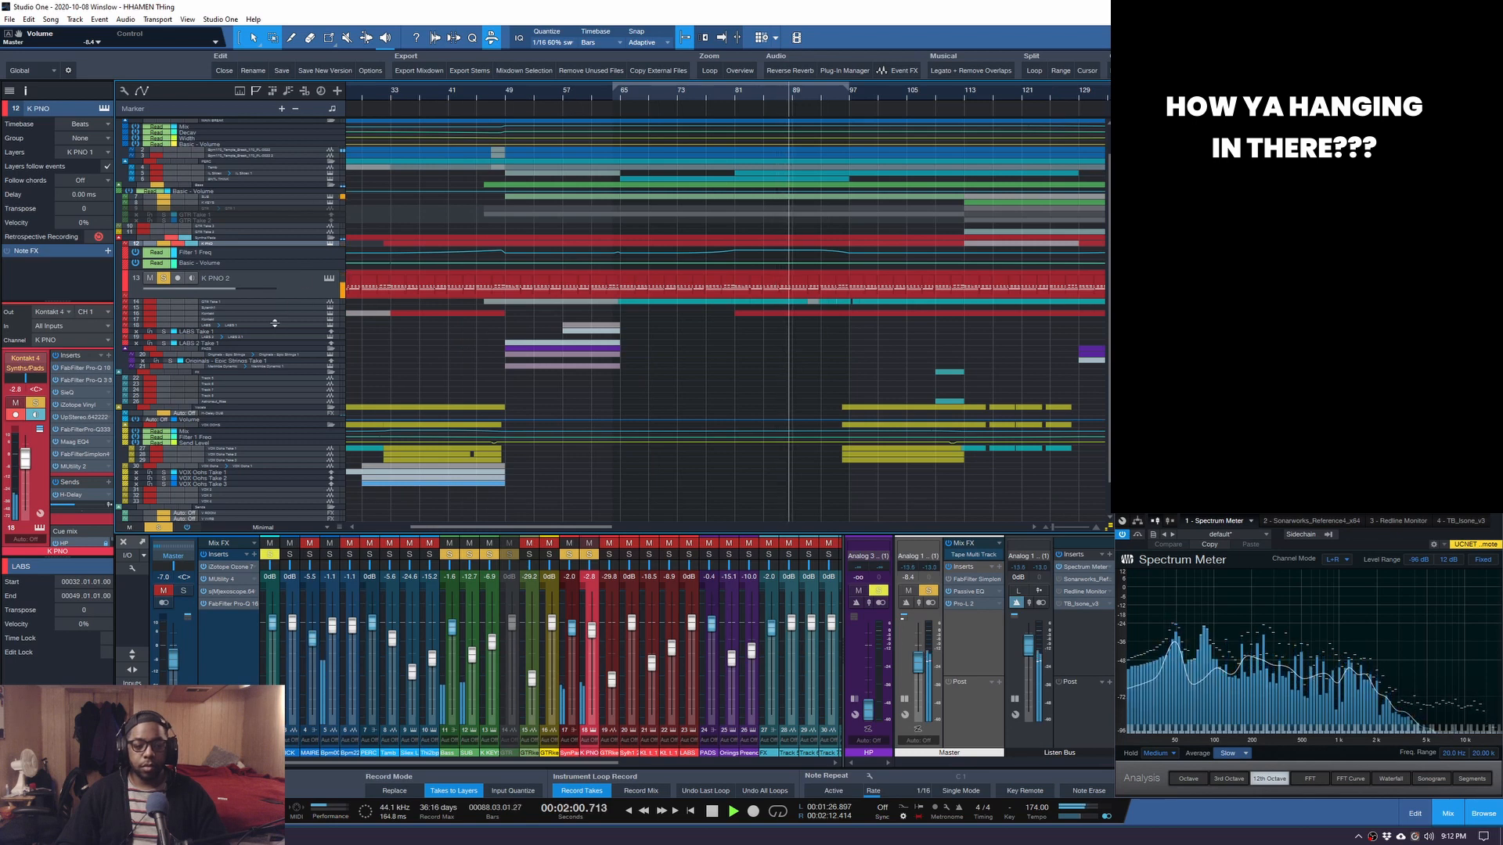
pyautogui.press('space')
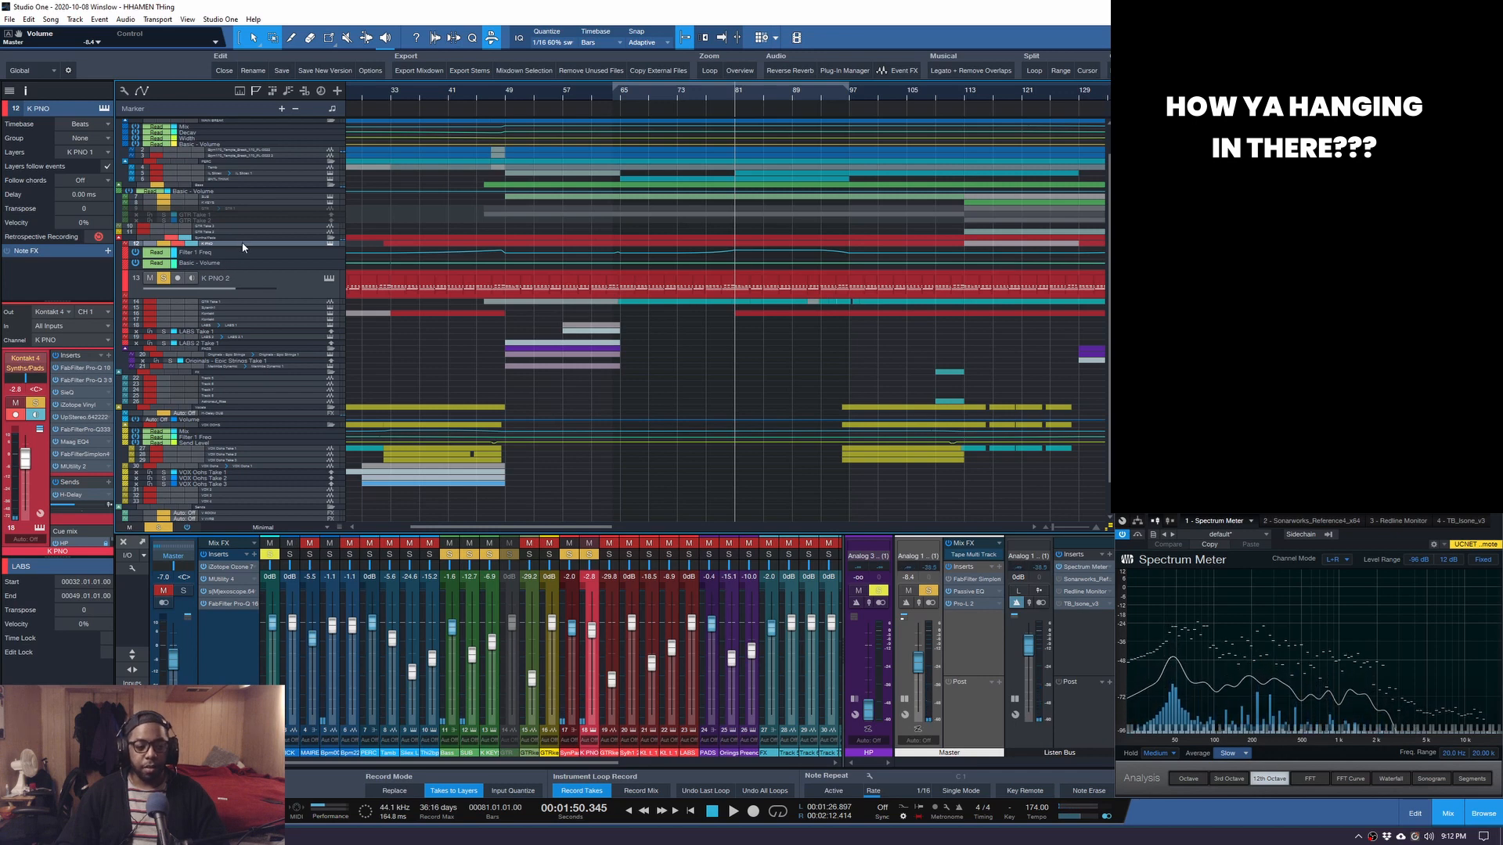
# Make the Synths/Pads, Vocals folder, K PNO and GTR Take 1 rows taller.
pyautogui.moveTo(242, 242); pyautogui.dragTo(243, 246)
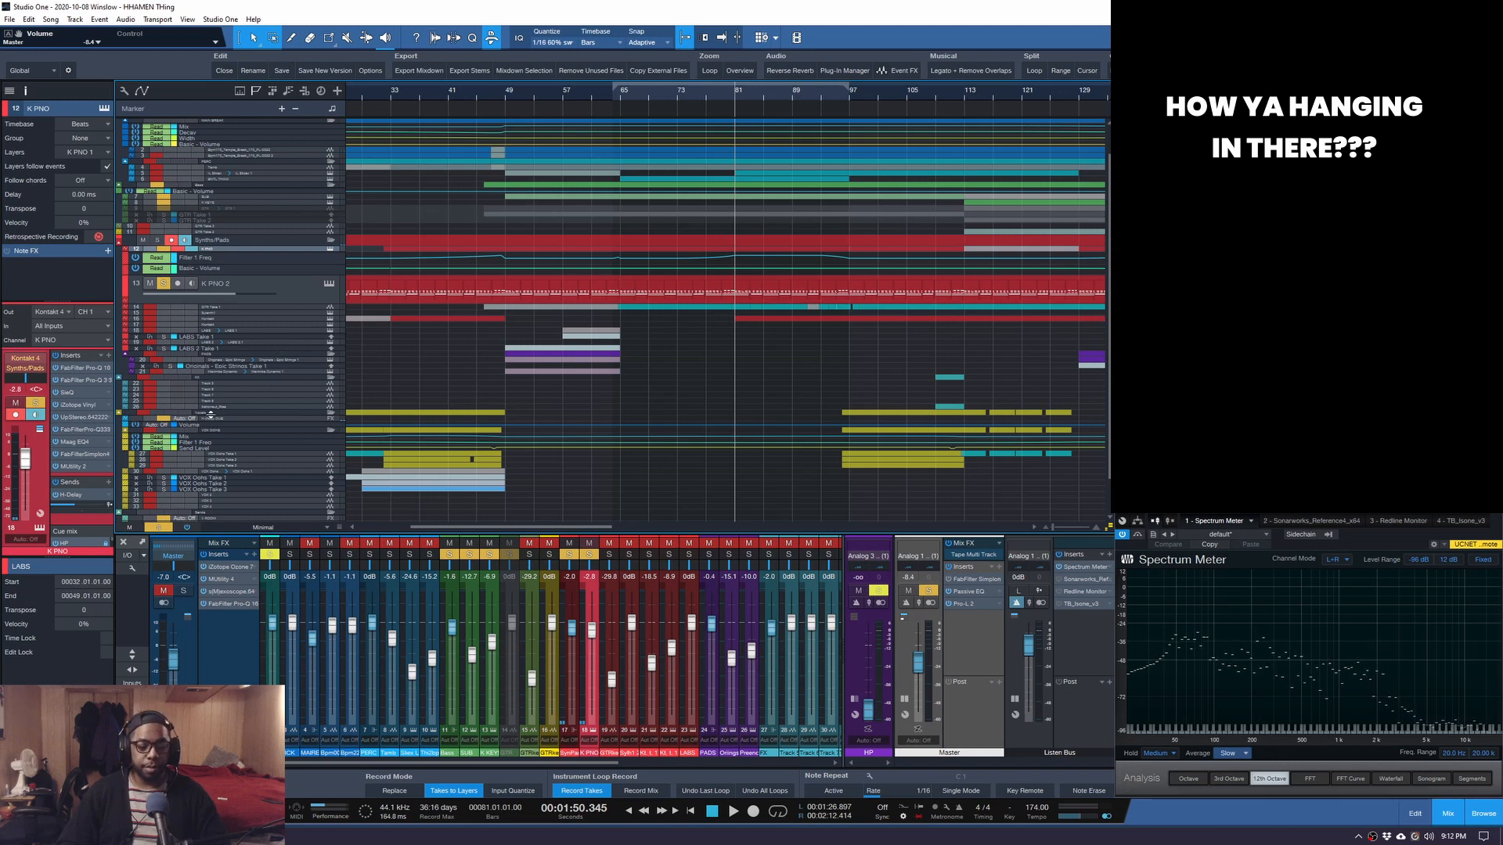
pyautogui.moveTo(207, 415); pyautogui.dragTo(208, 423)
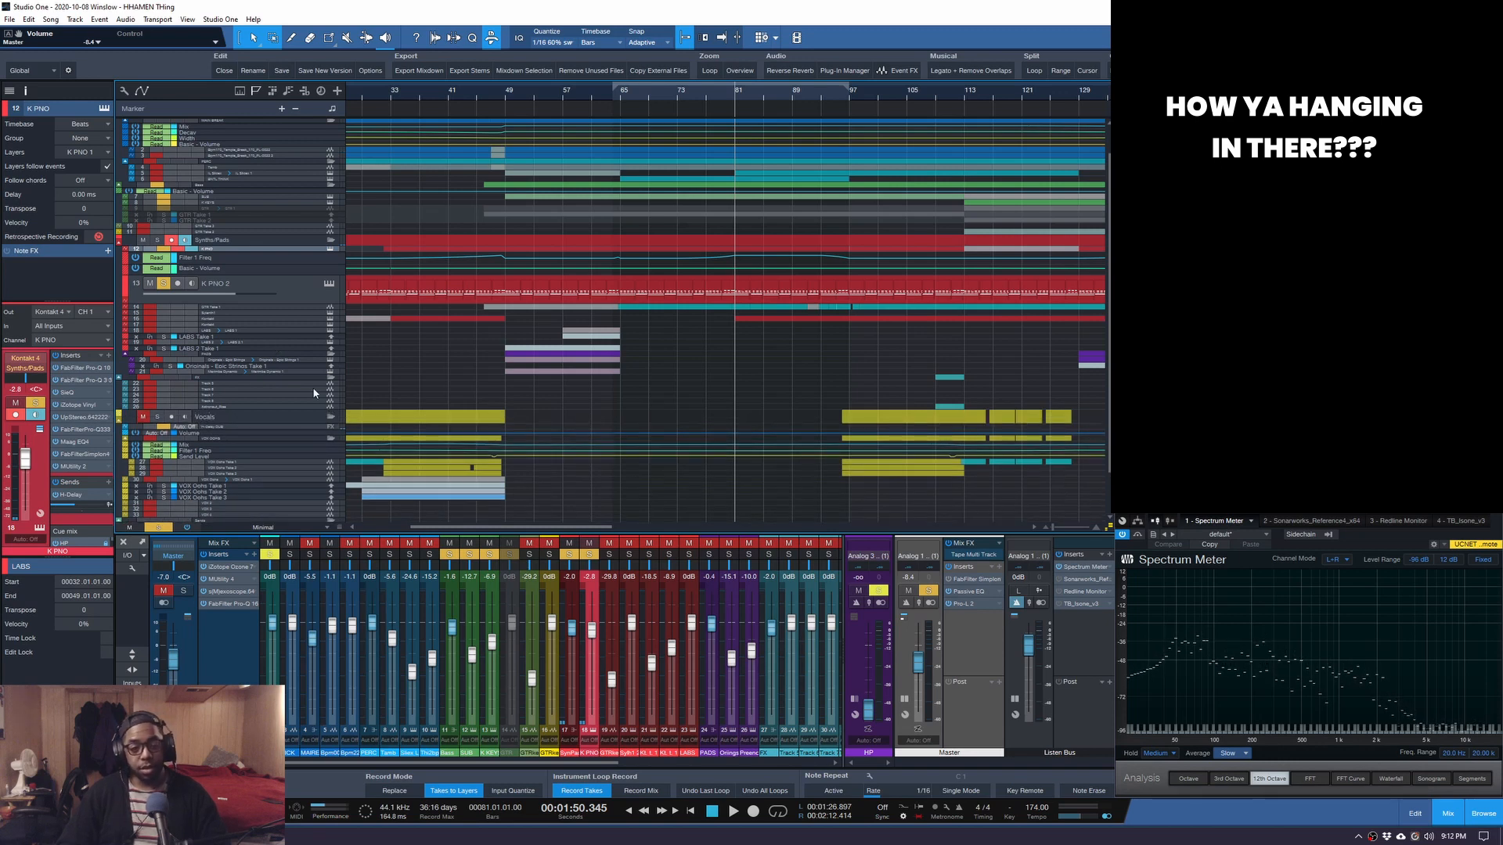
pyautogui.scroll(1, 411, 378)
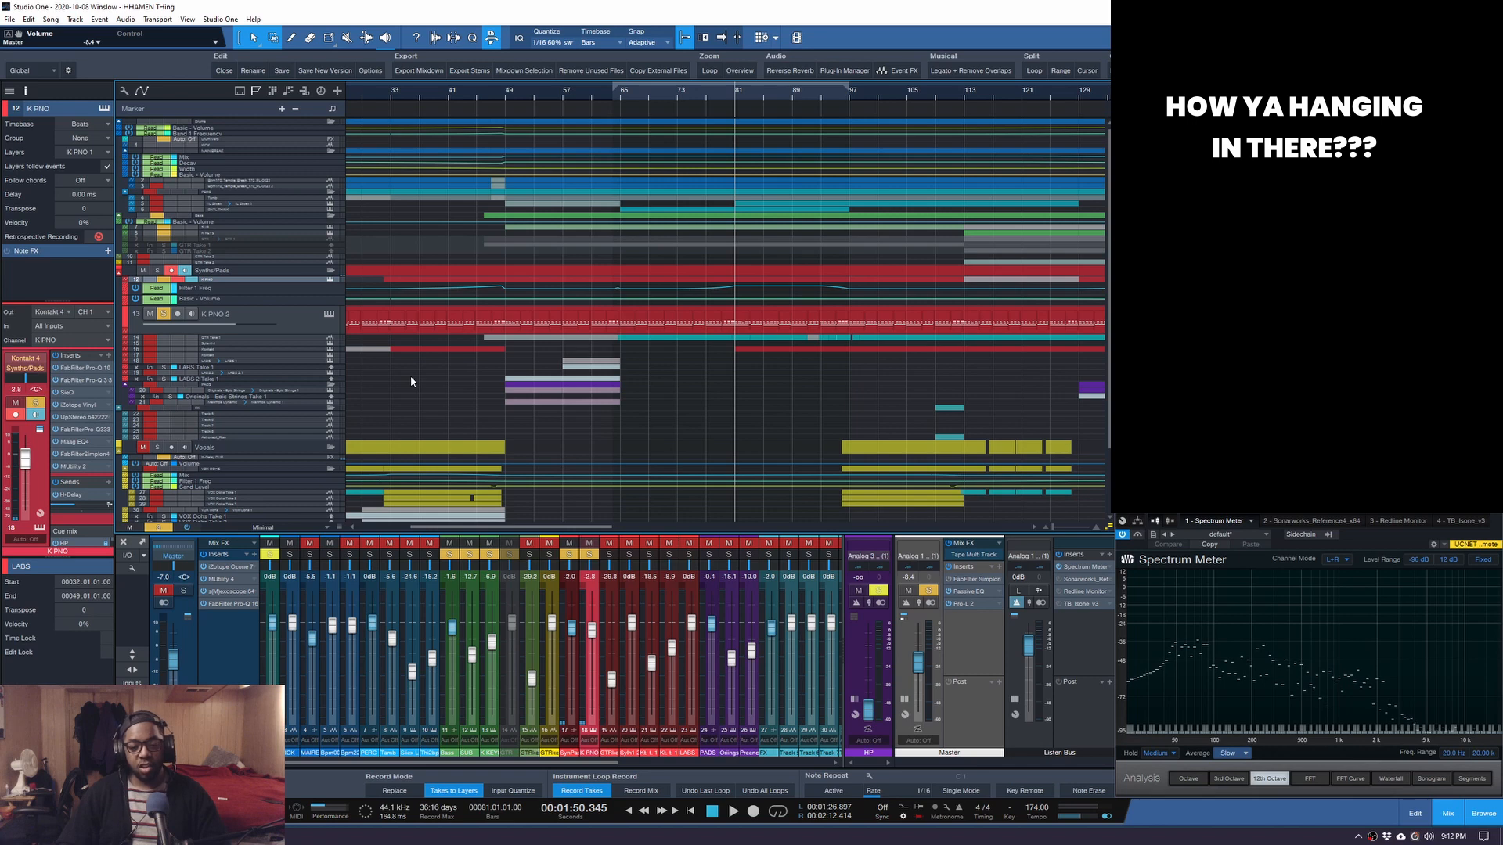
pyautogui.moveTo(231, 282); pyautogui.dragTo(224, 292)
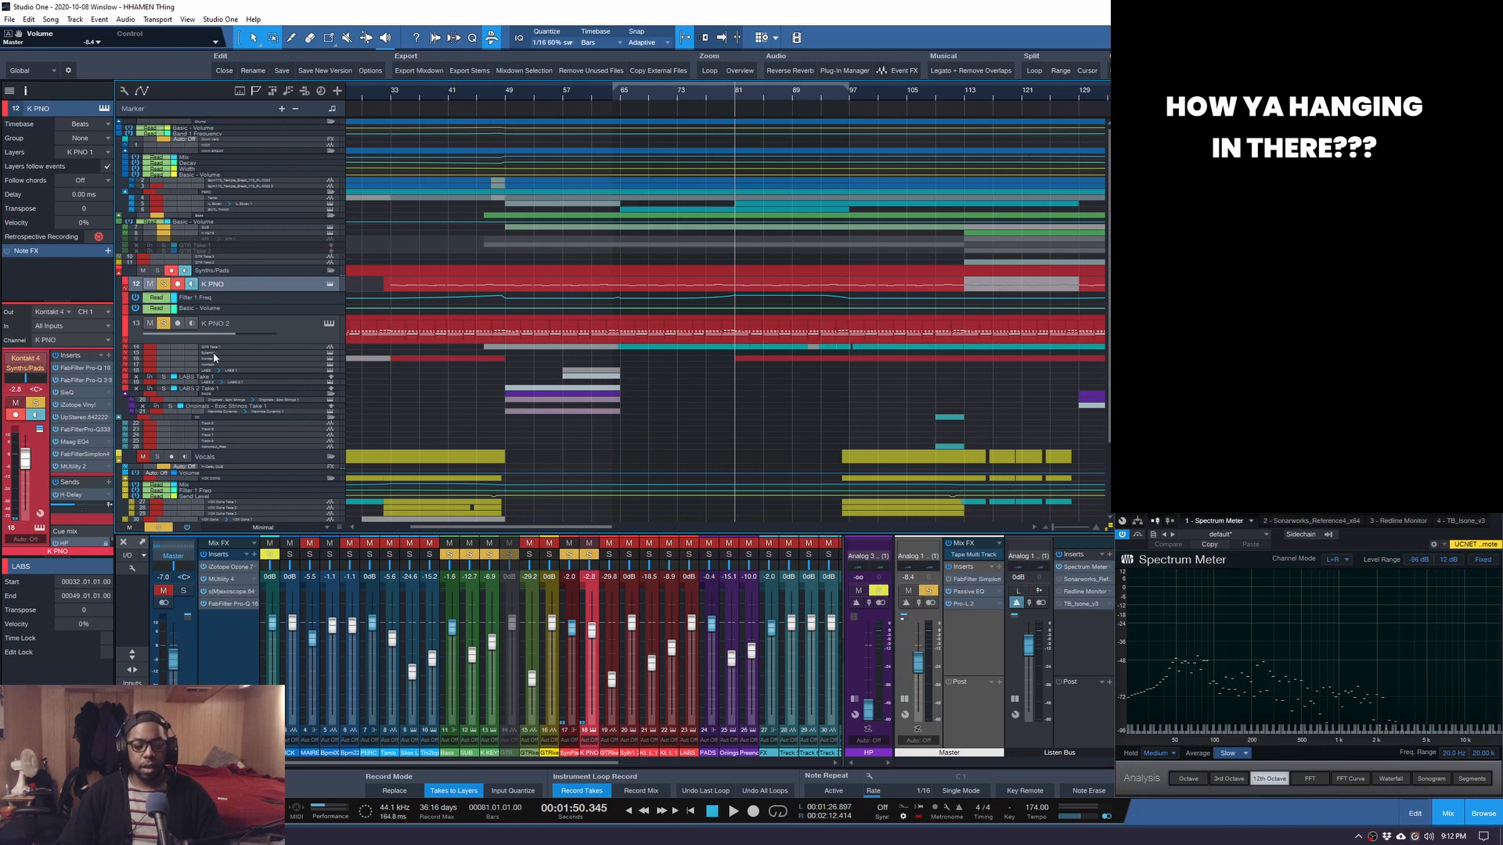
pyautogui.moveTo(219, 349); pyautogui.dragTo(218, 369)
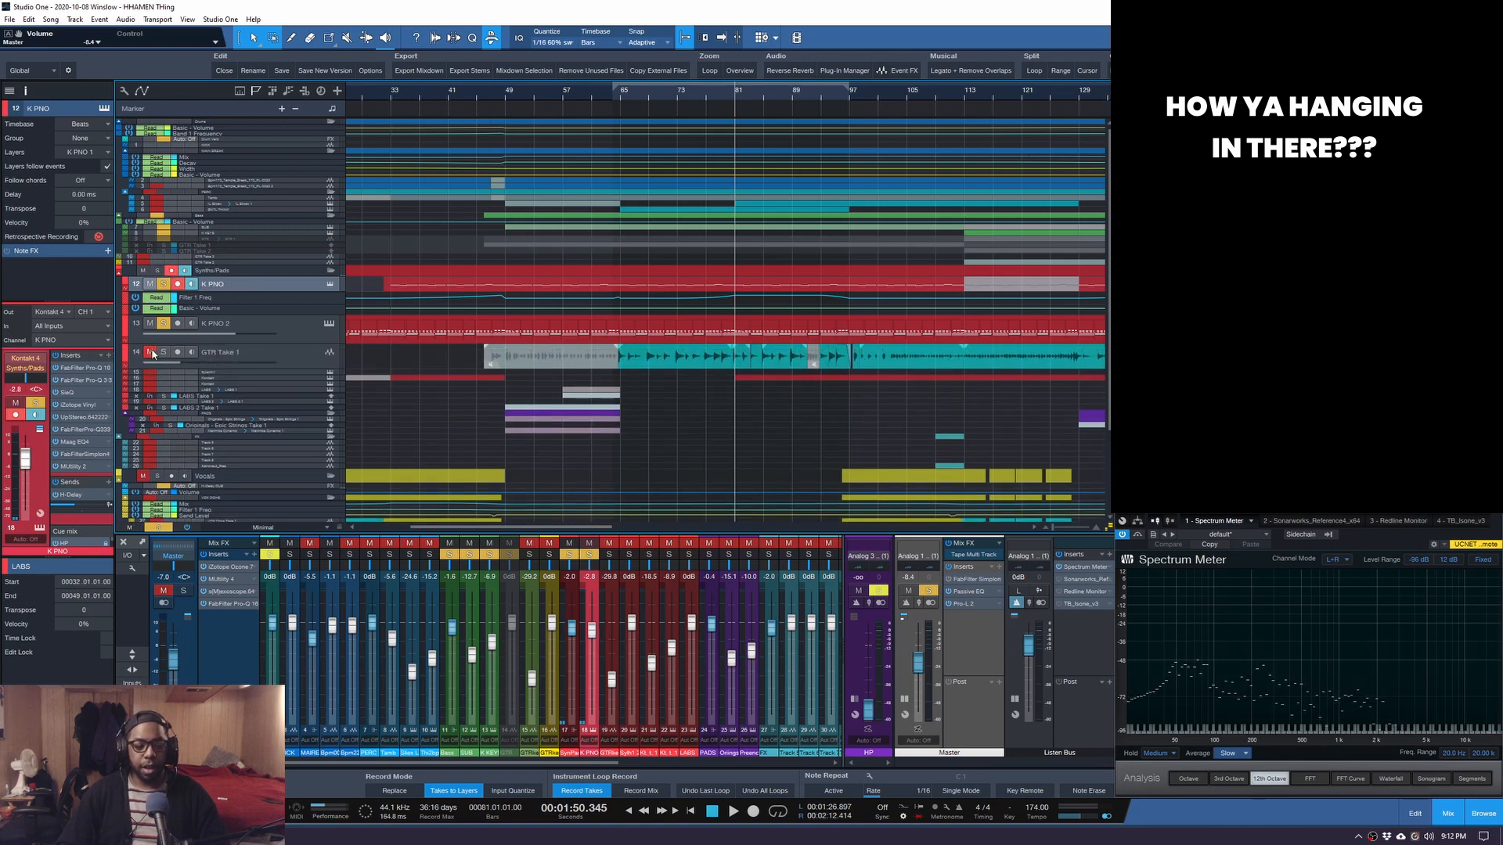
# Solo GTR Take 1 and briefly play it to hear the guitar alone.
pyautogui.click(163, 353)
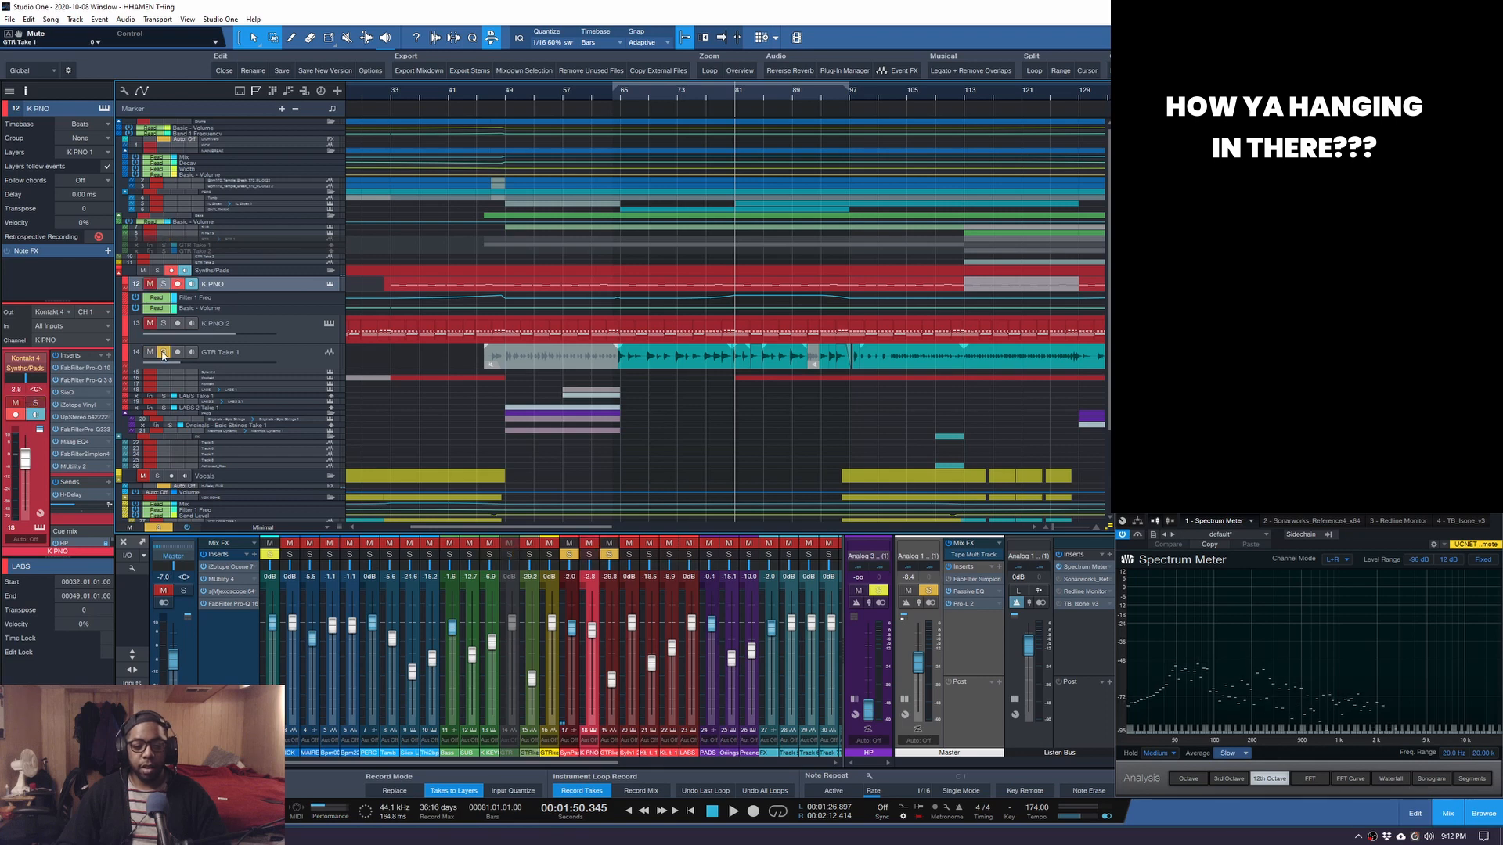
pyautogui.press('space')
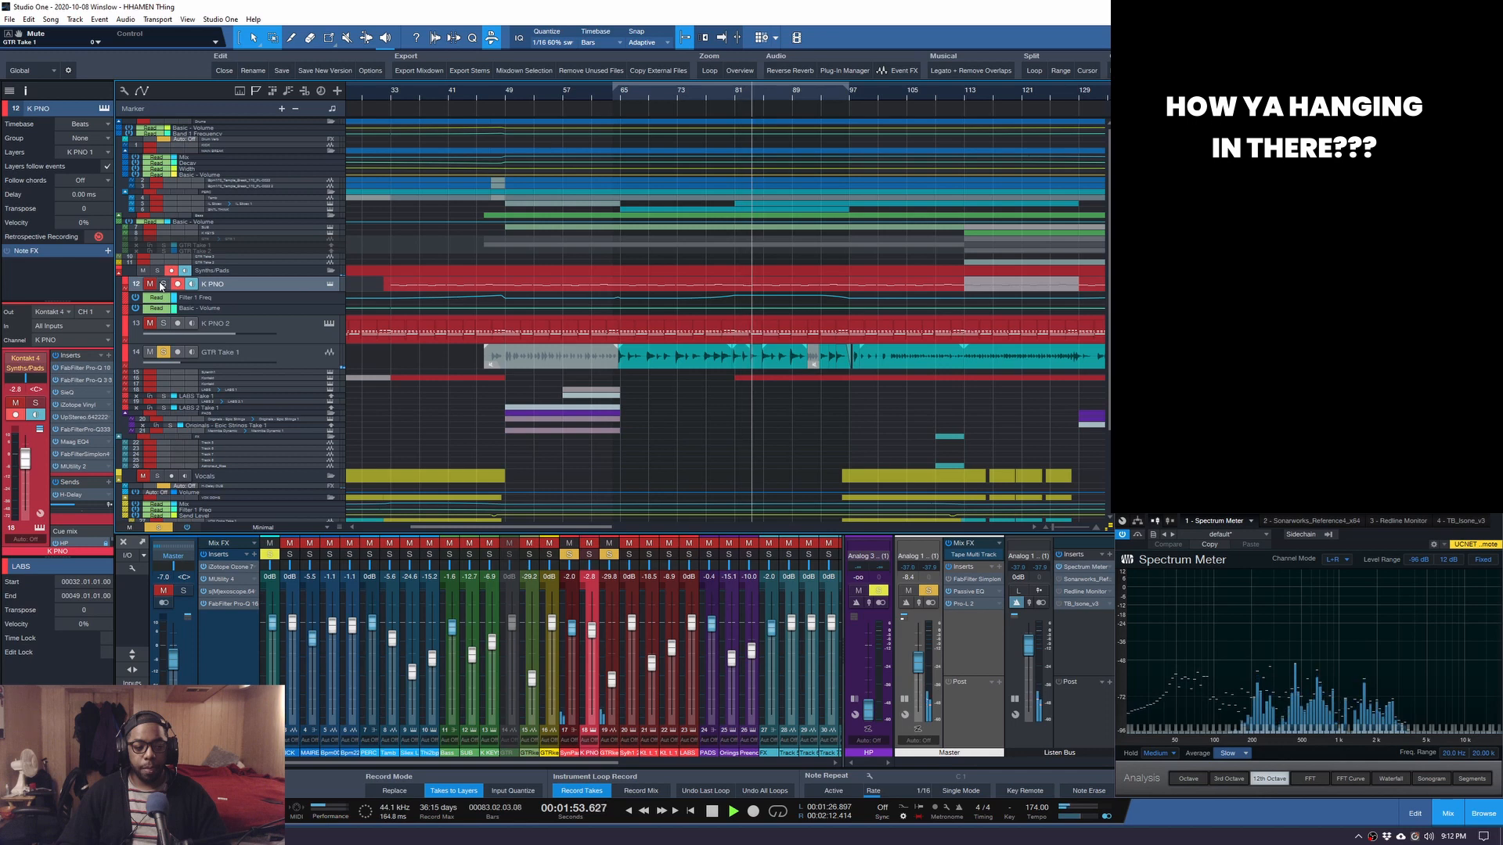
pyautogui.press('space')
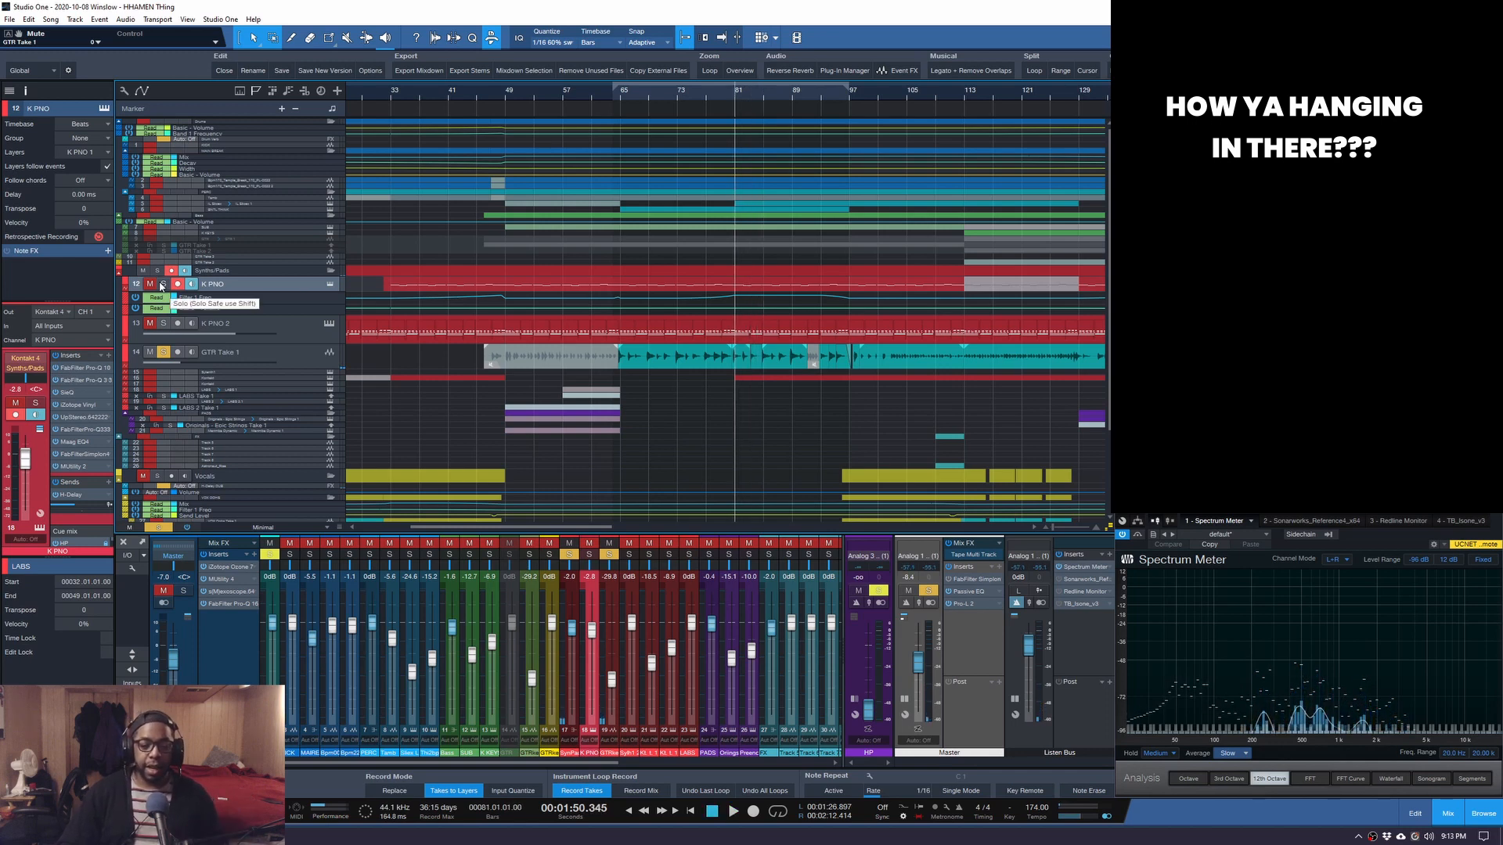
# Add K PNO to the solo and play both together, jumping ahead to bar 97.
pyautogui.click(162, 285)
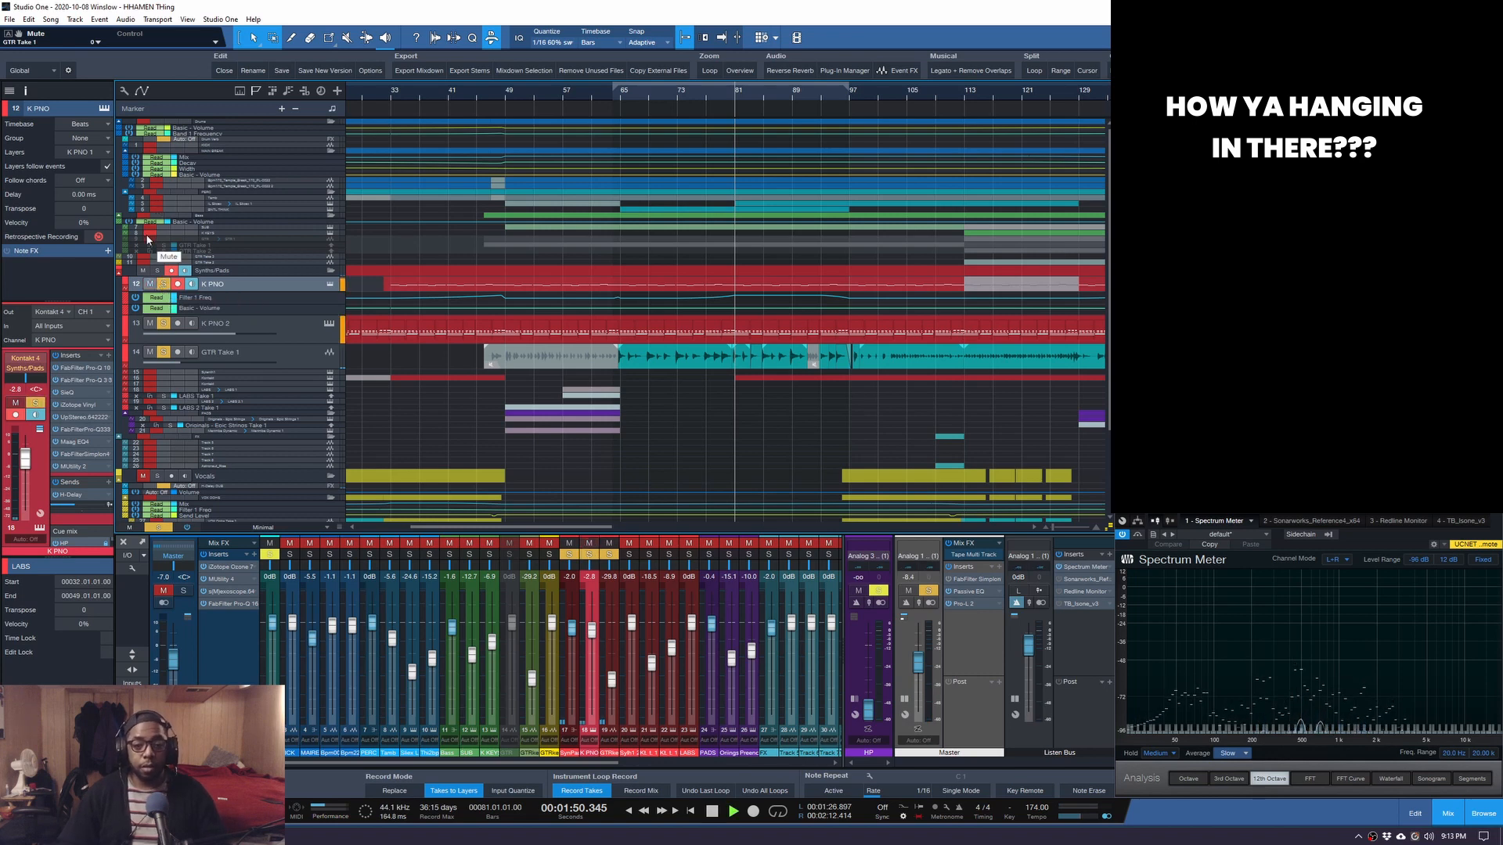
pyautogui.press('space')
pyautogui.press('space')
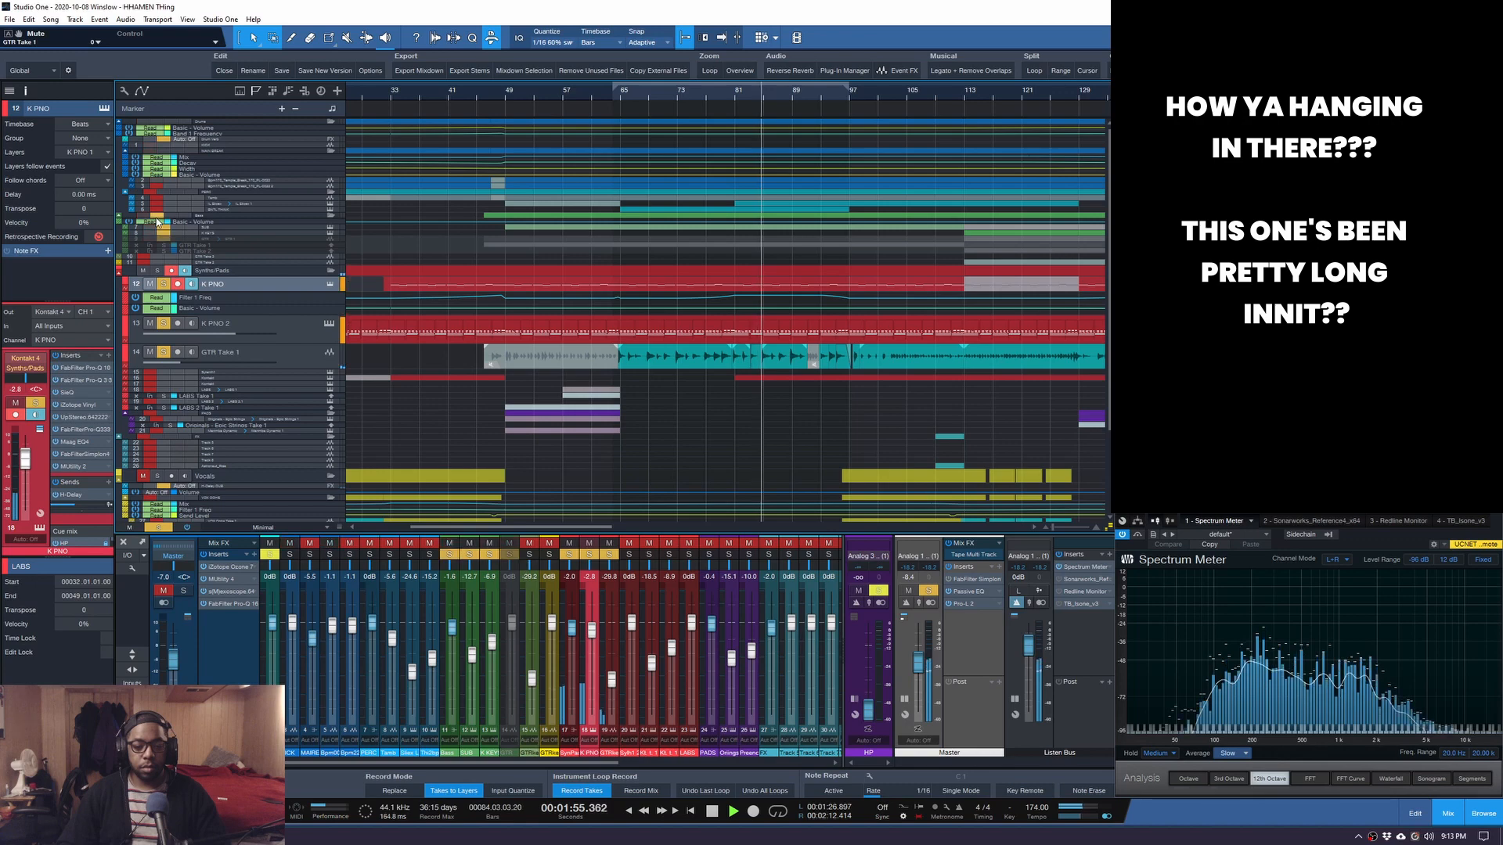
pyautogui.click(848, 92)
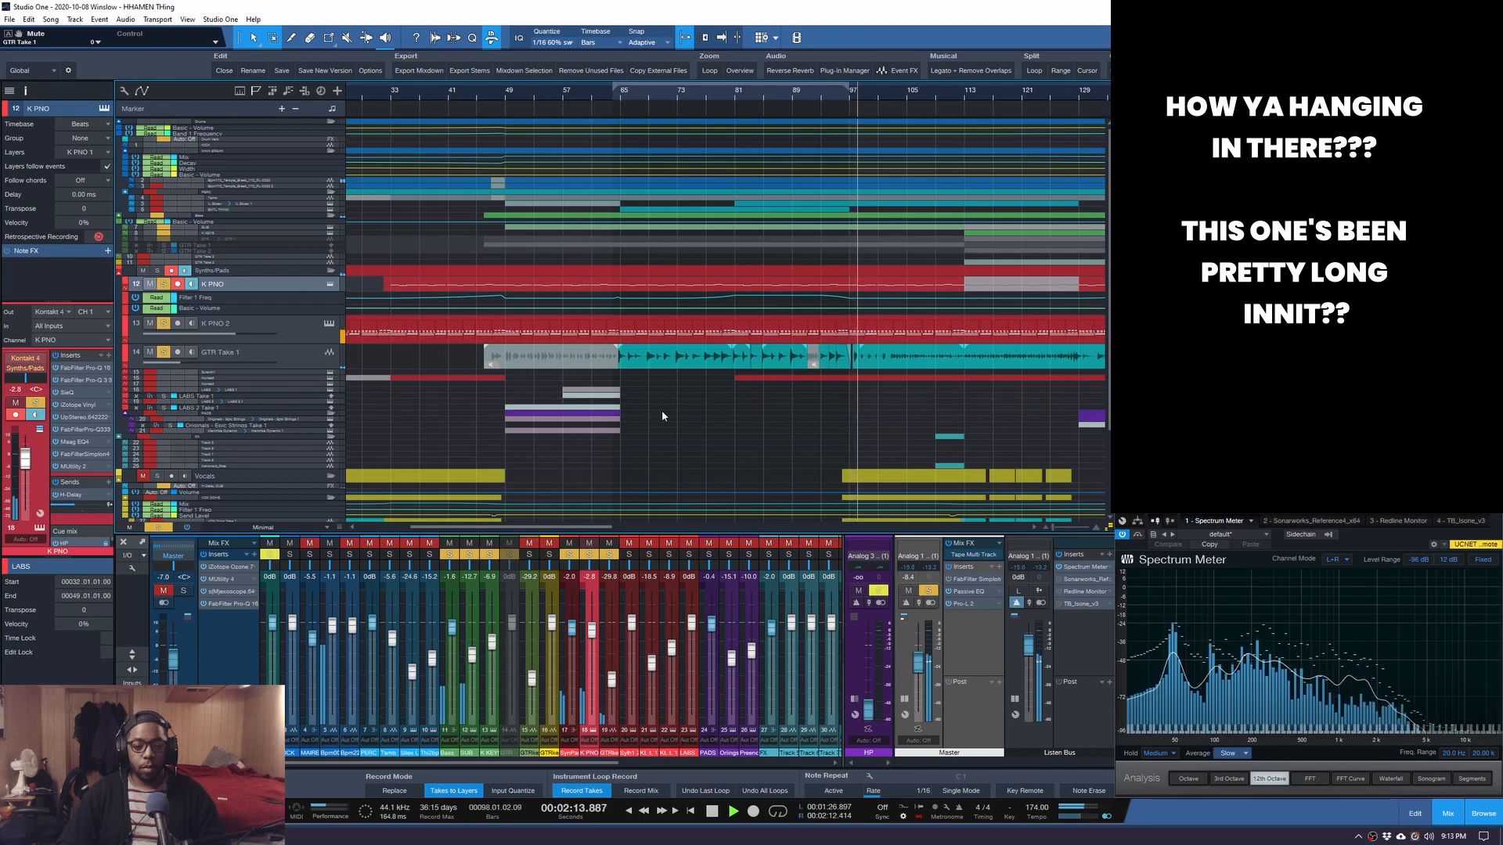
# Listen to the soloed piano and guitar from bar 97, then stop playback.
pyautogui.scroll(-2, 673, 403)
pyautogui.scroll(-3, 684, 398)
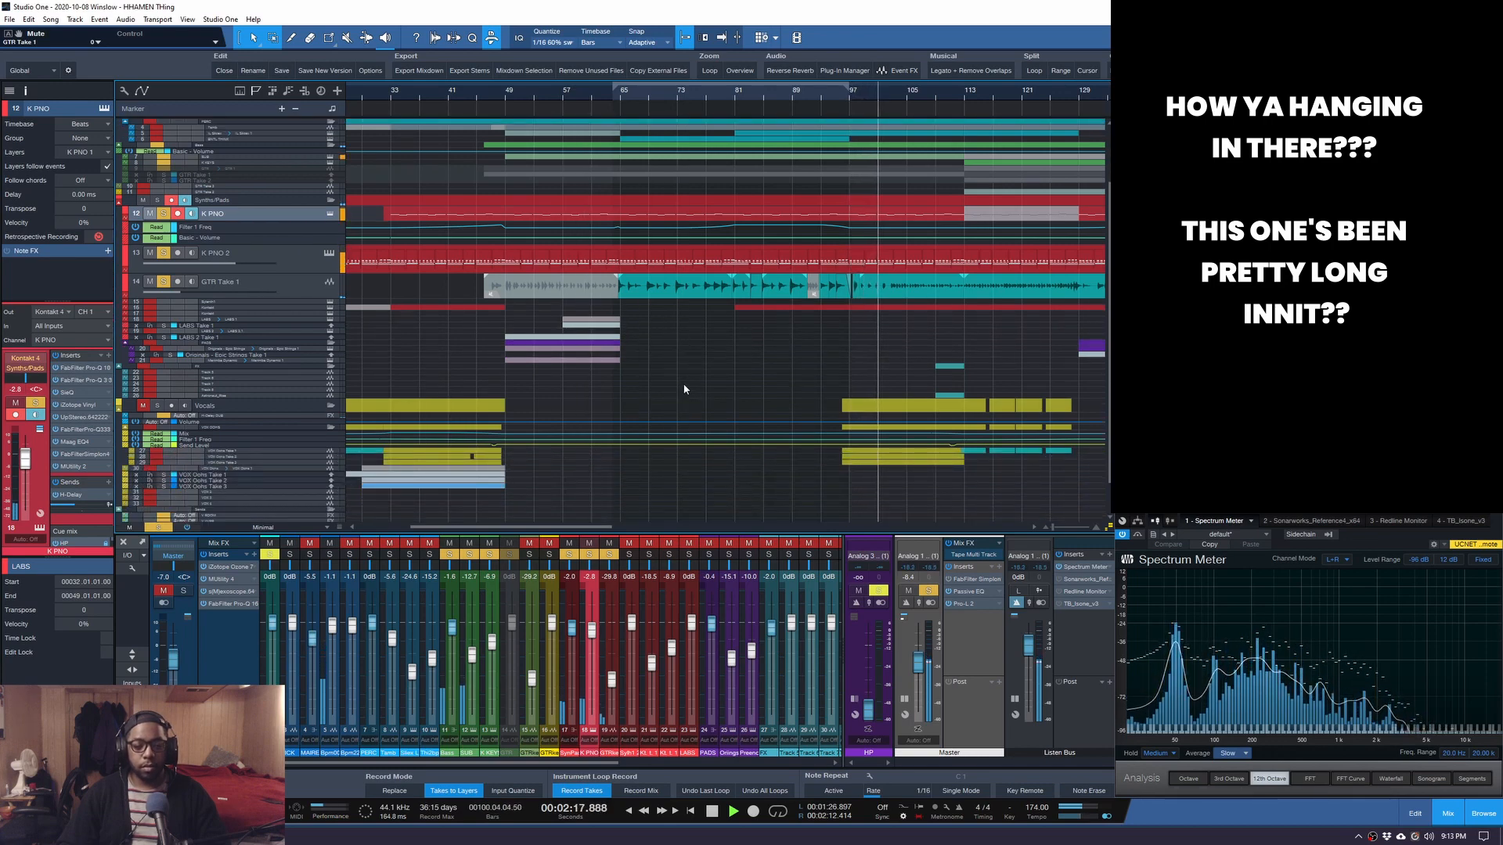
pyautogui.scroll(-3, 684, 389)
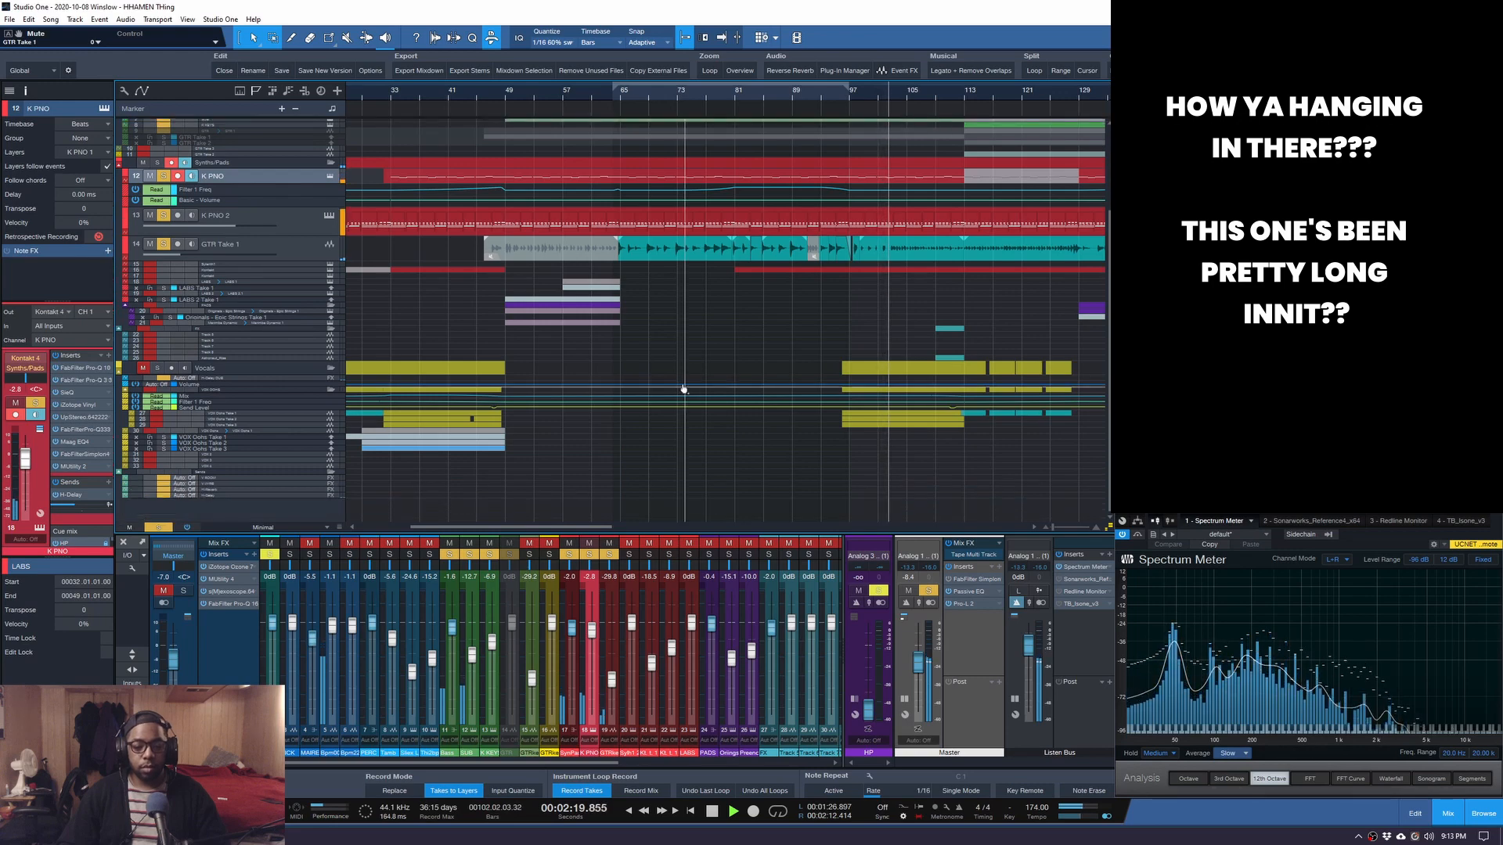
pyautogui.press('space')
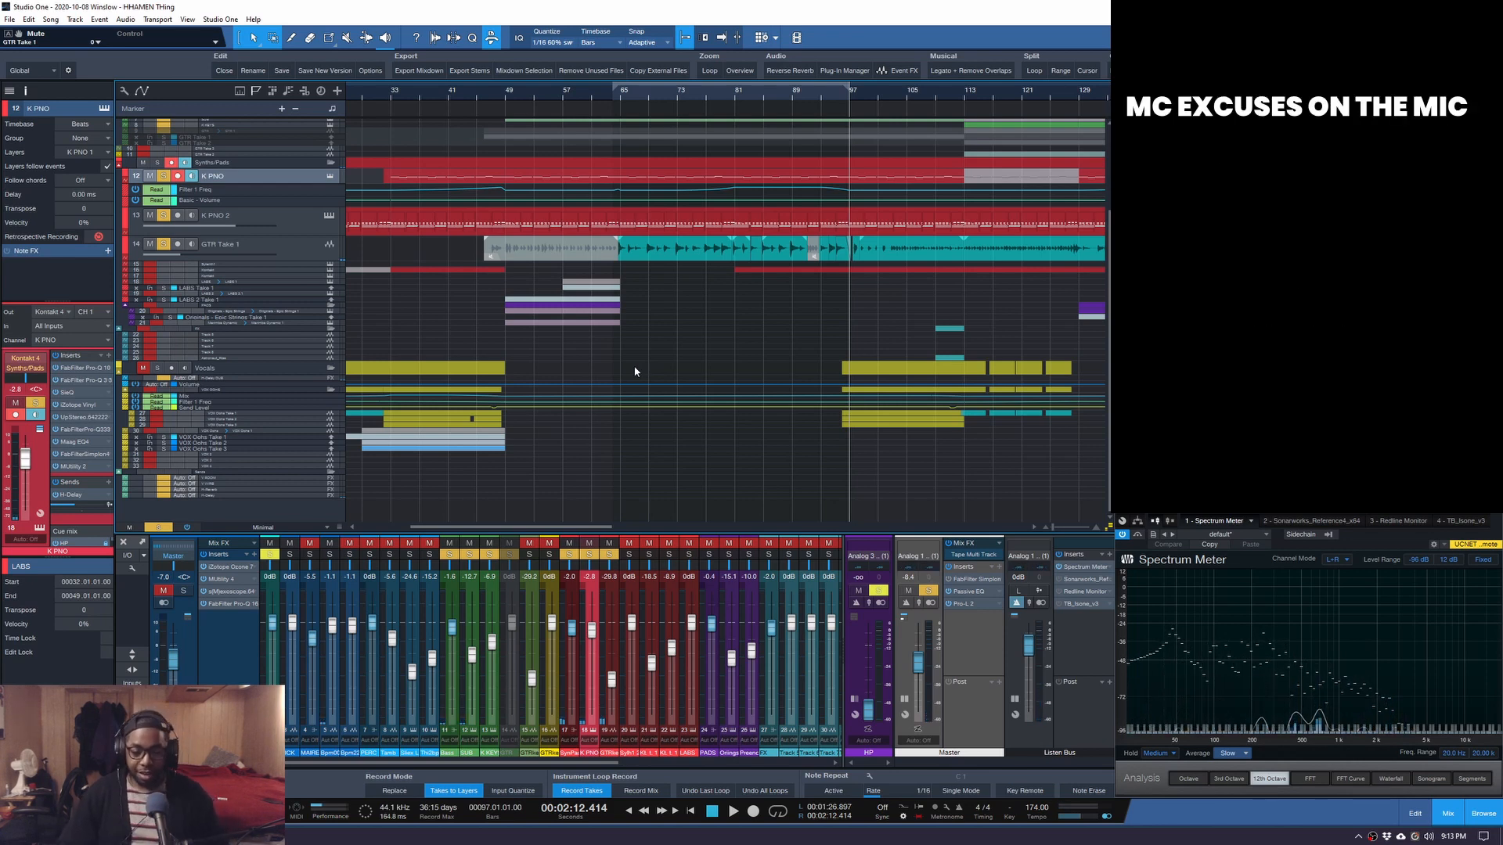
pyautogui.scroll(5, 713, 323)
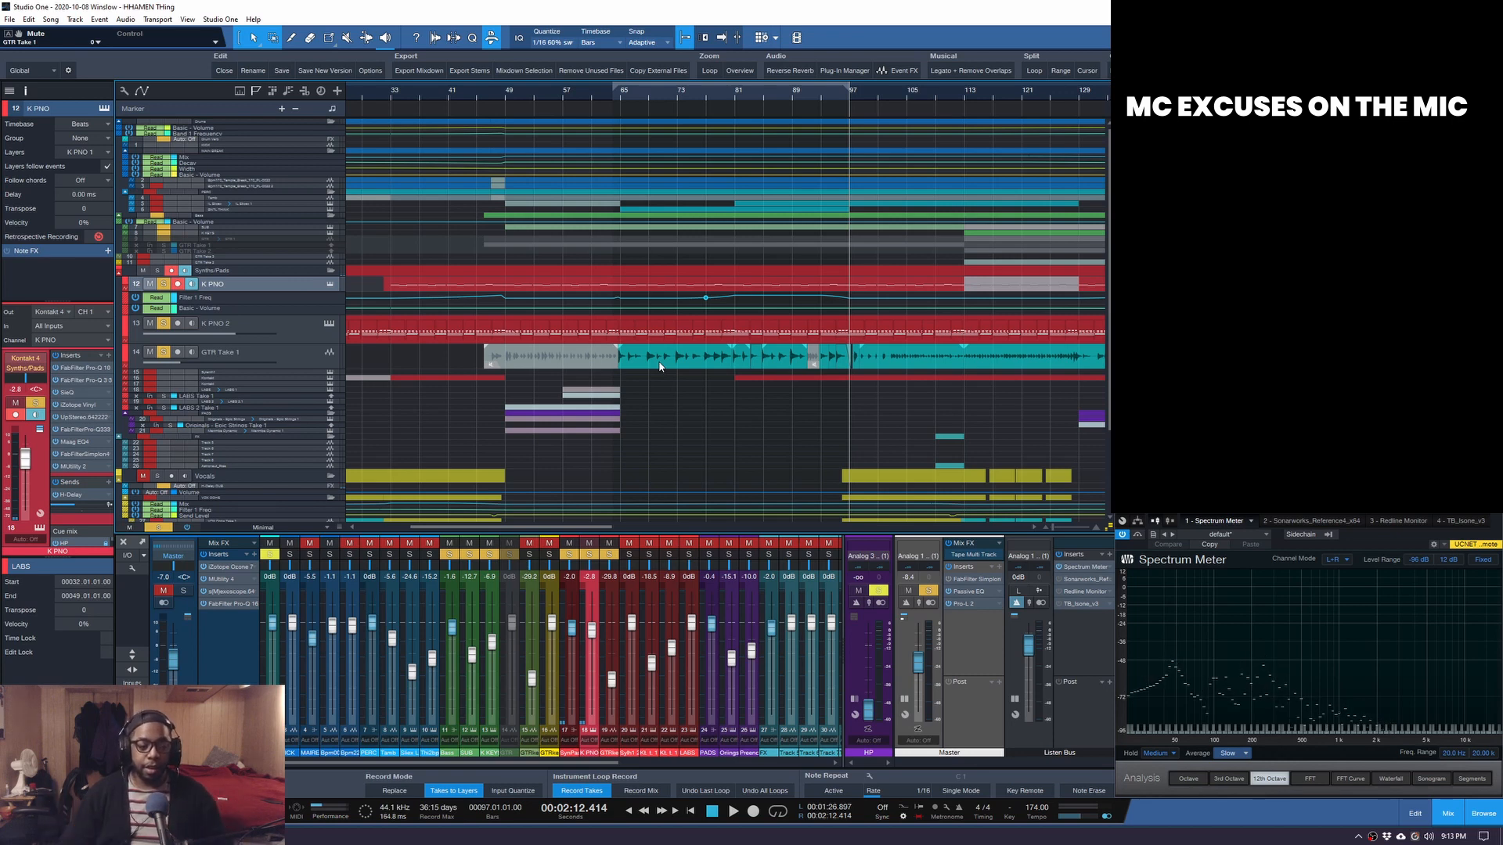
# Play the full unsoloed mix from bar 65, zoom to fit the song, then stop.
pyautogui.click(623, 96)
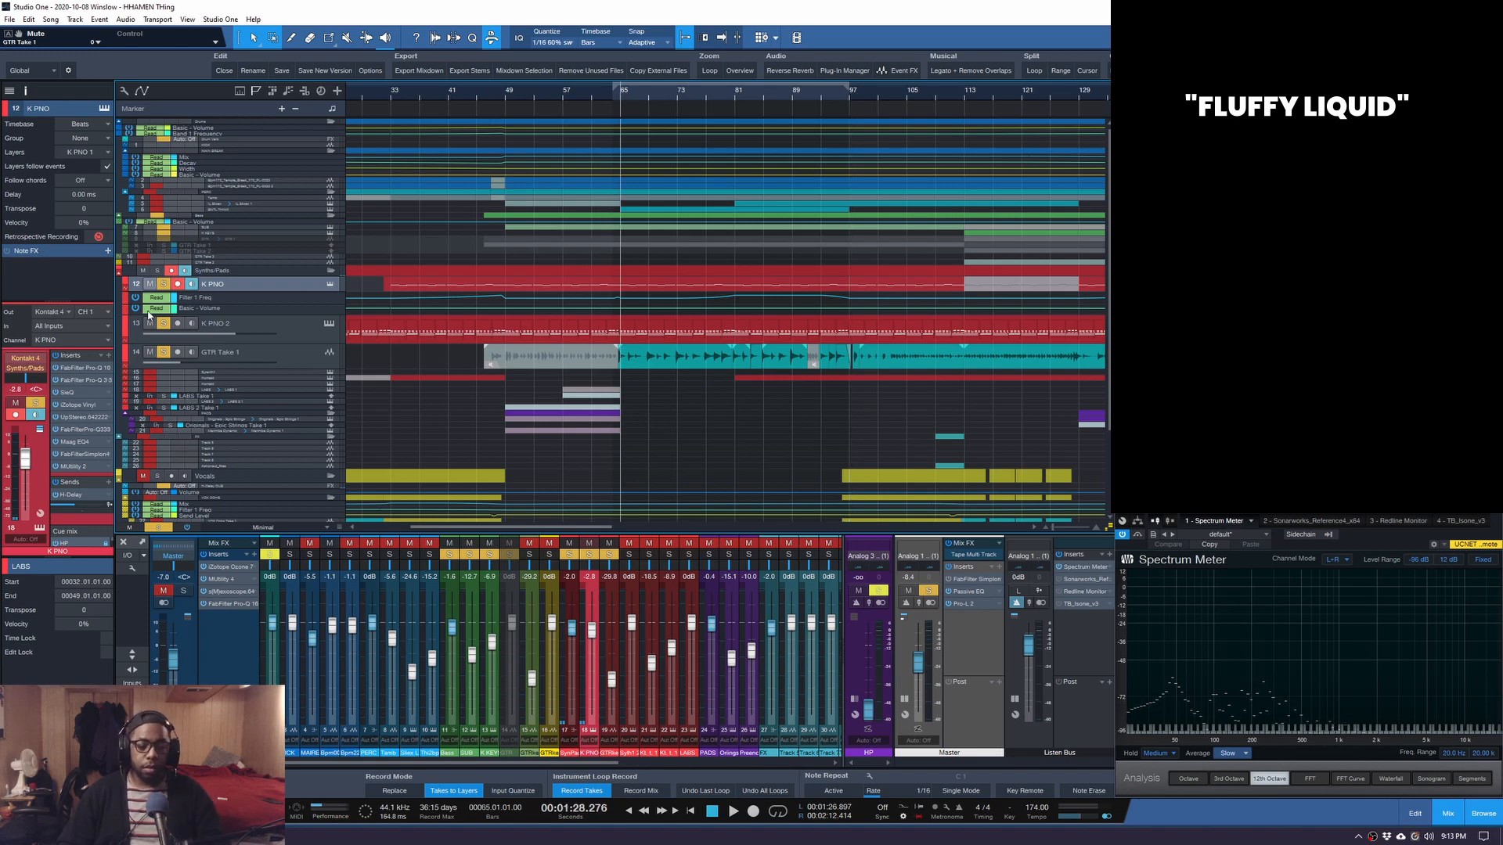
pyautogui.press('space')
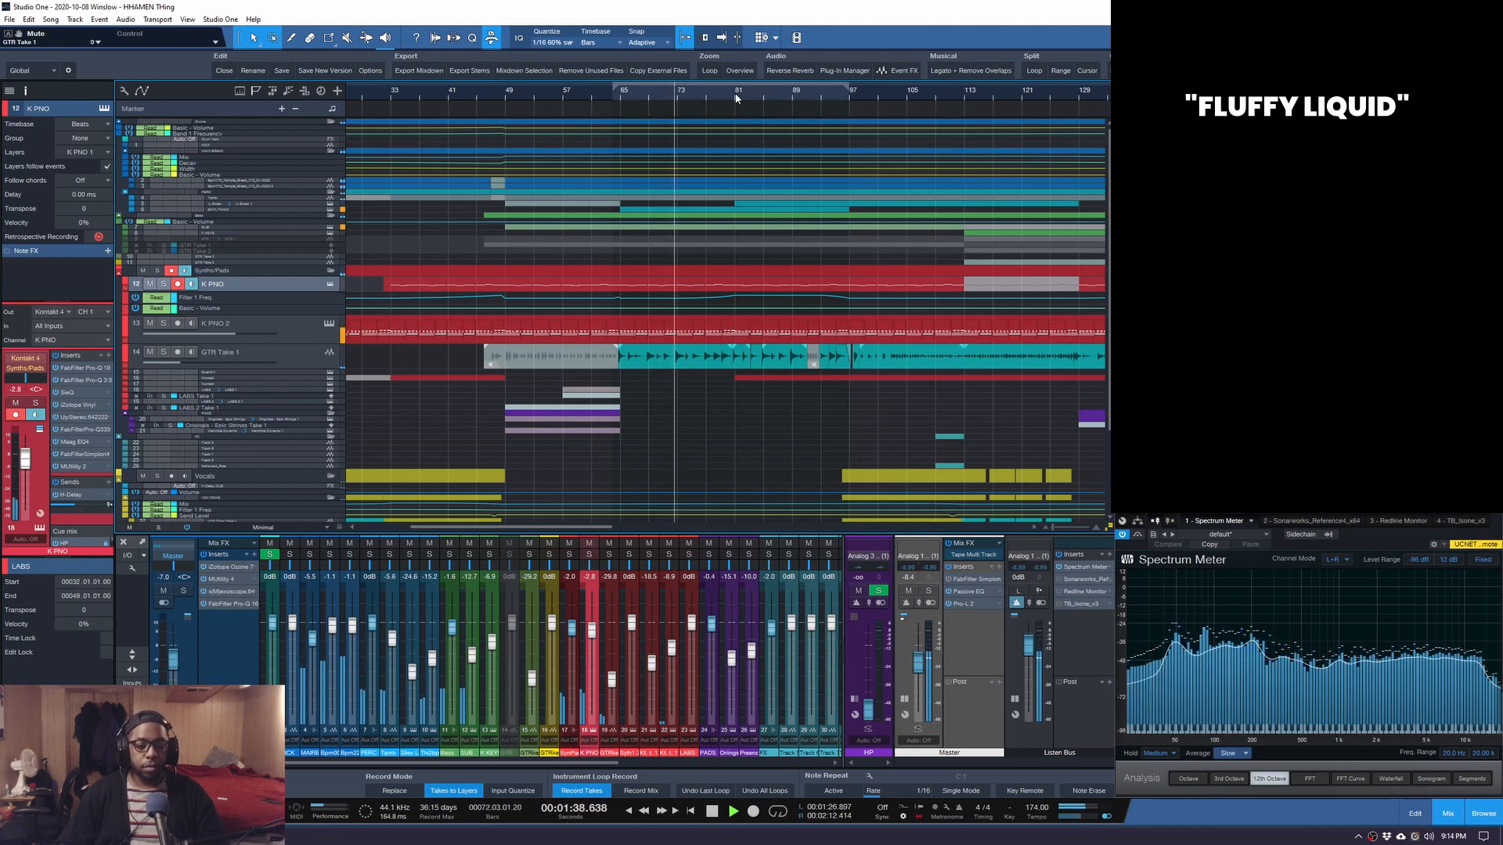
pyautogui.press('z')
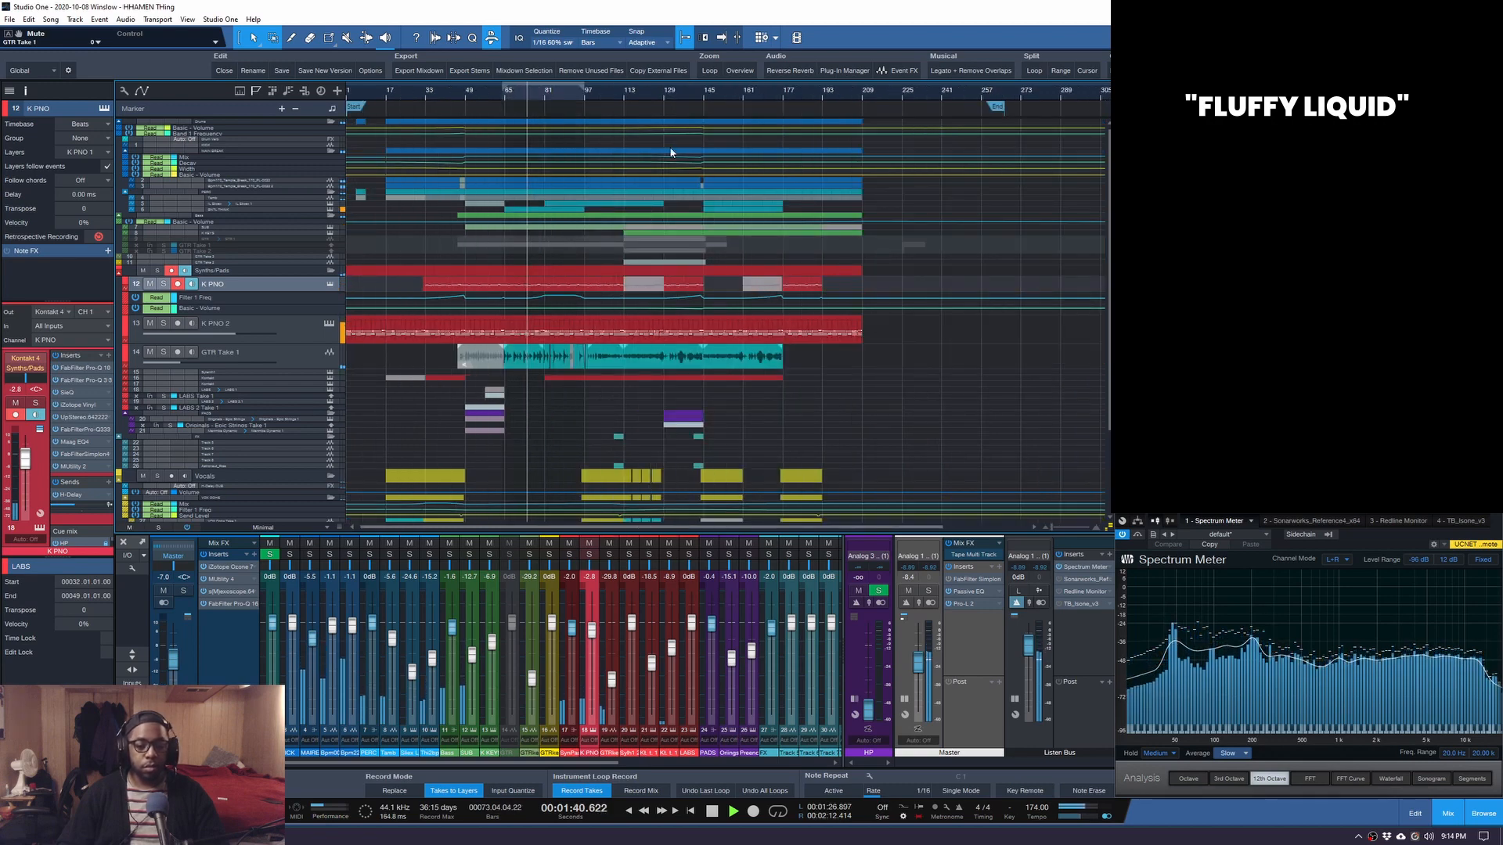
pyautogui.press('space')
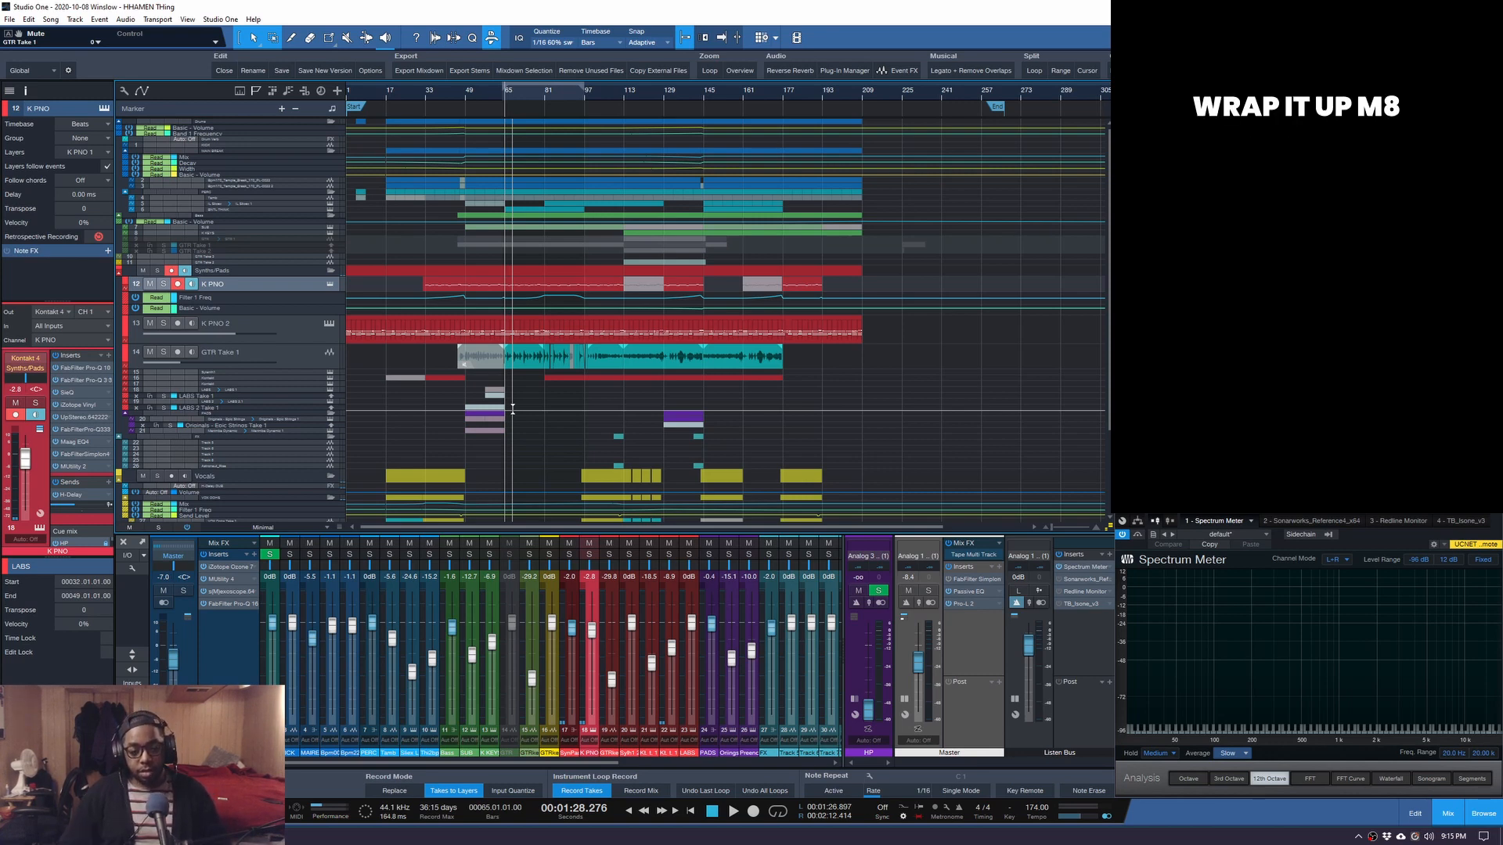
# Solo K PNO and K PNO 2 and bypass all insert effects for comparison.
pyautogui.scroll(4, 498, 90)
pyautogui.click(164, 284)
pyautogui.click(163, 323)
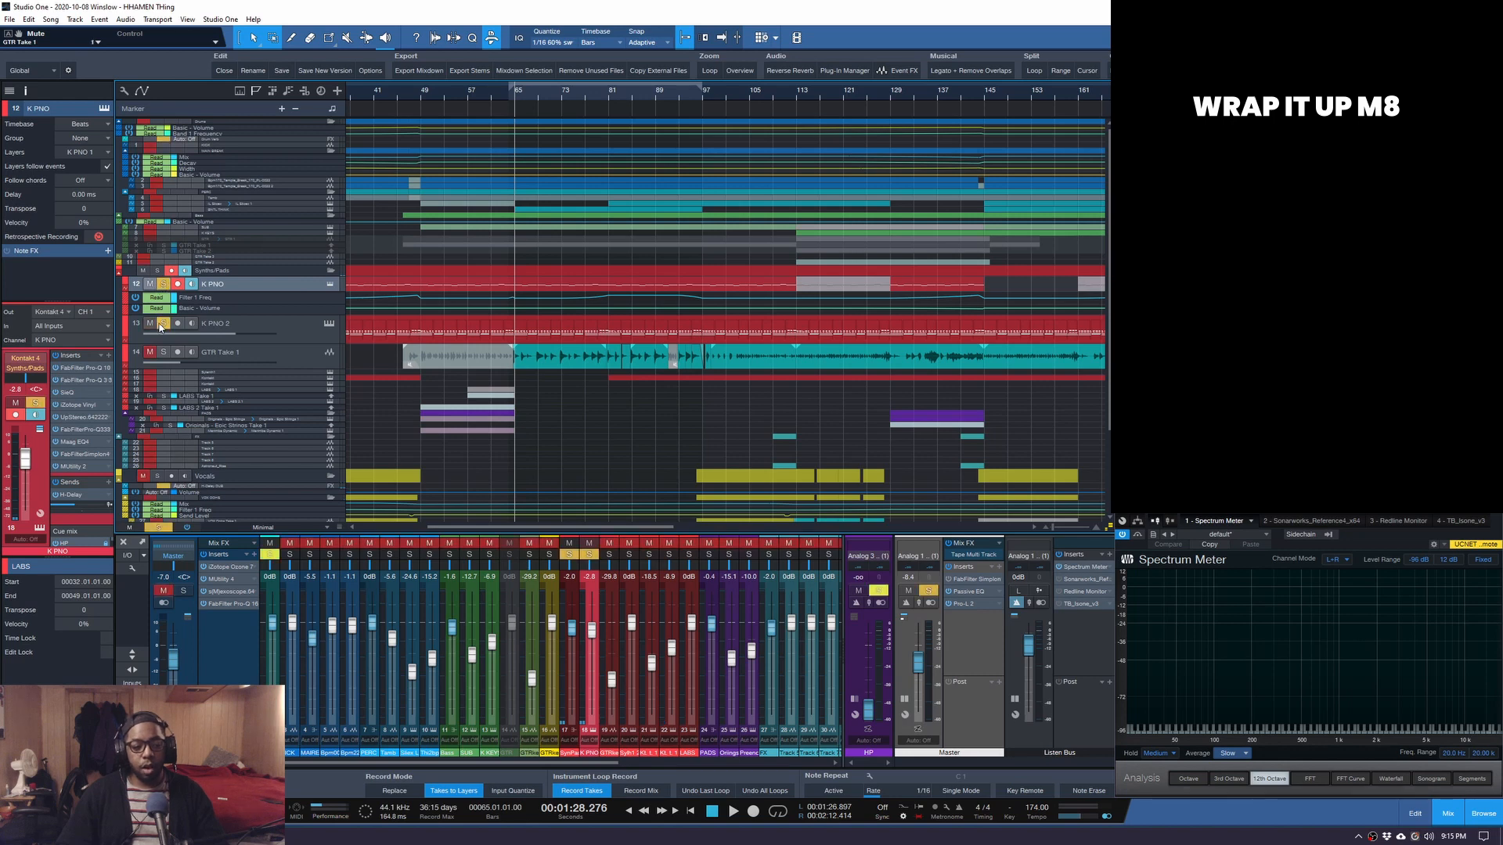
pyautogui.click(186, 529)
# Play the soloed pianos from bar 65 three times, comparing with and without inserts.
pyautogui.press('space')
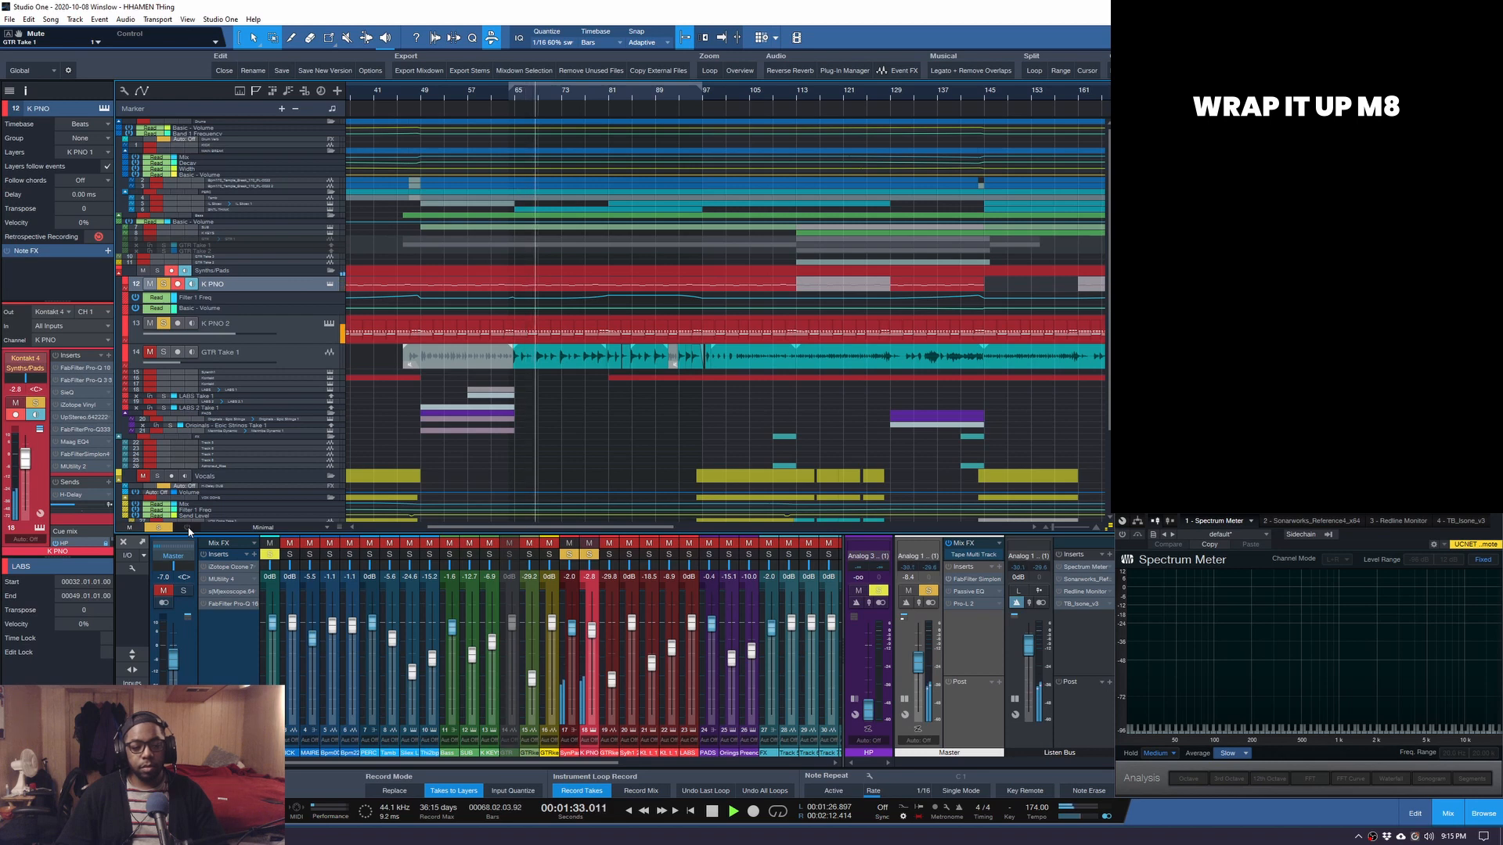
pyautogui.press('space')
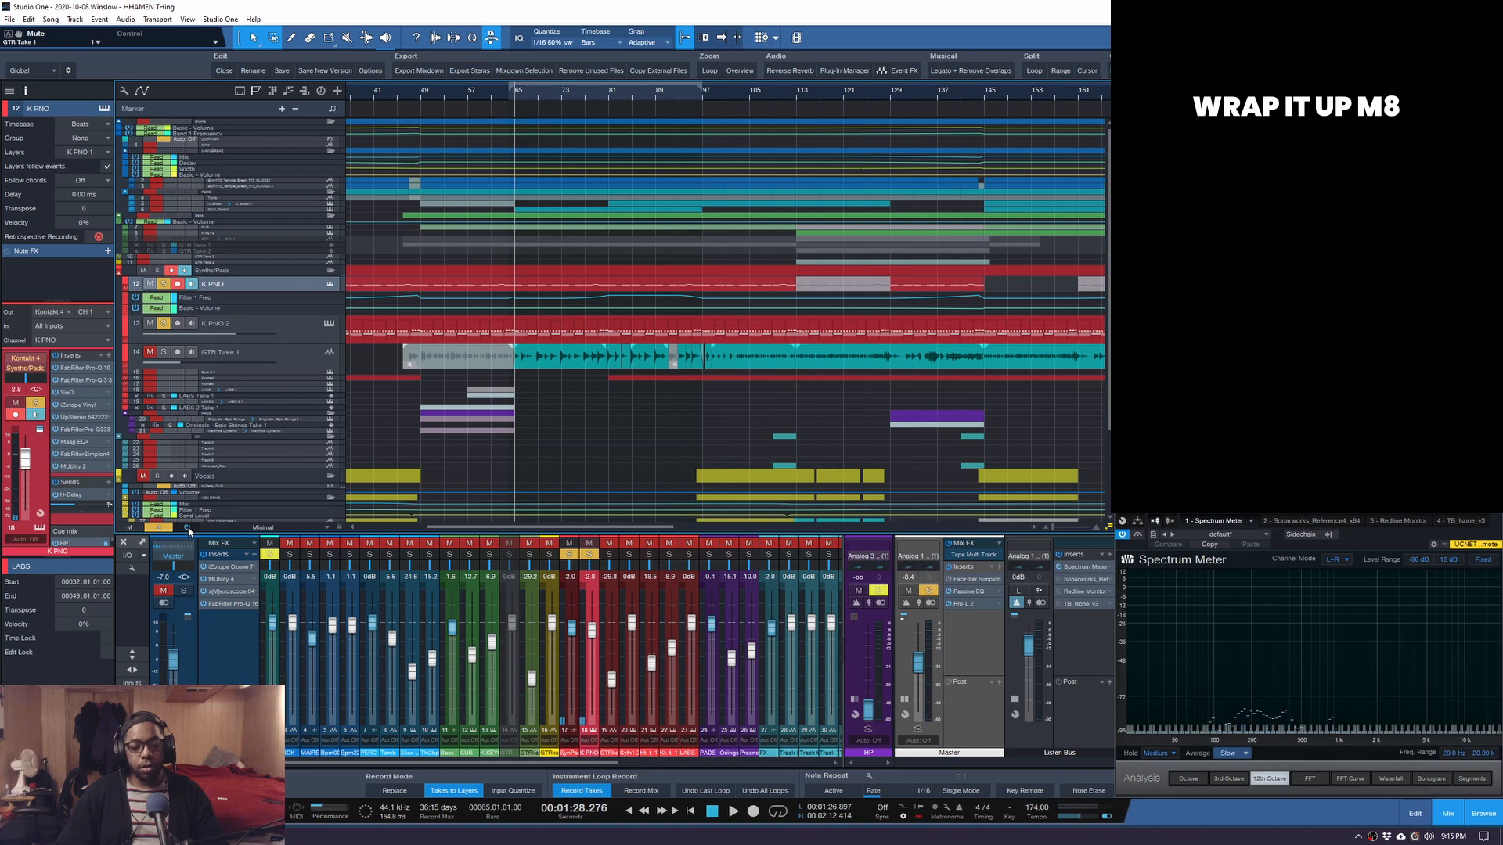
pyautogui.press('space')
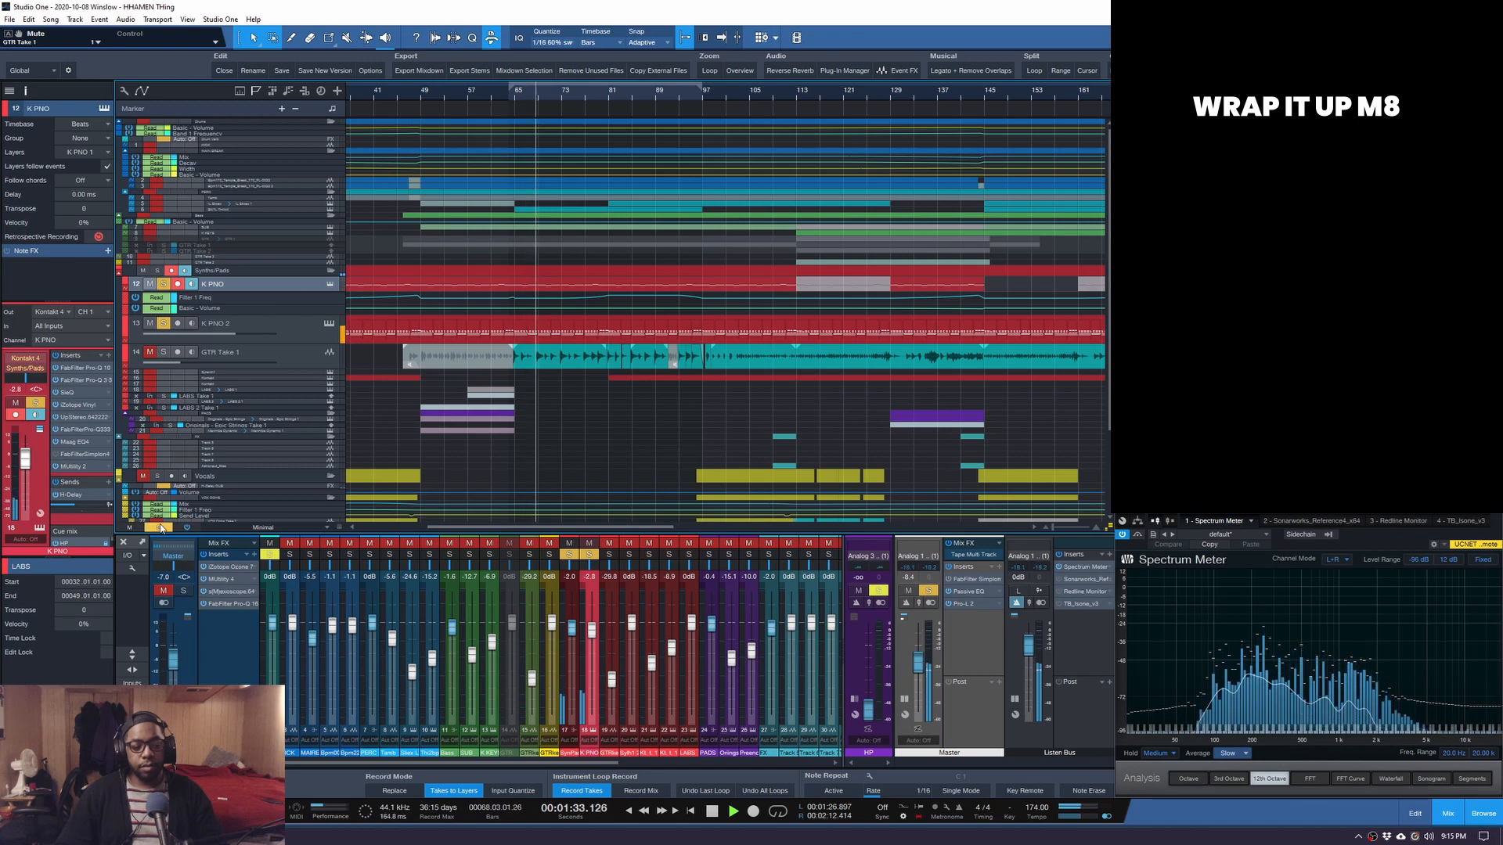
pyautogui.press('space')
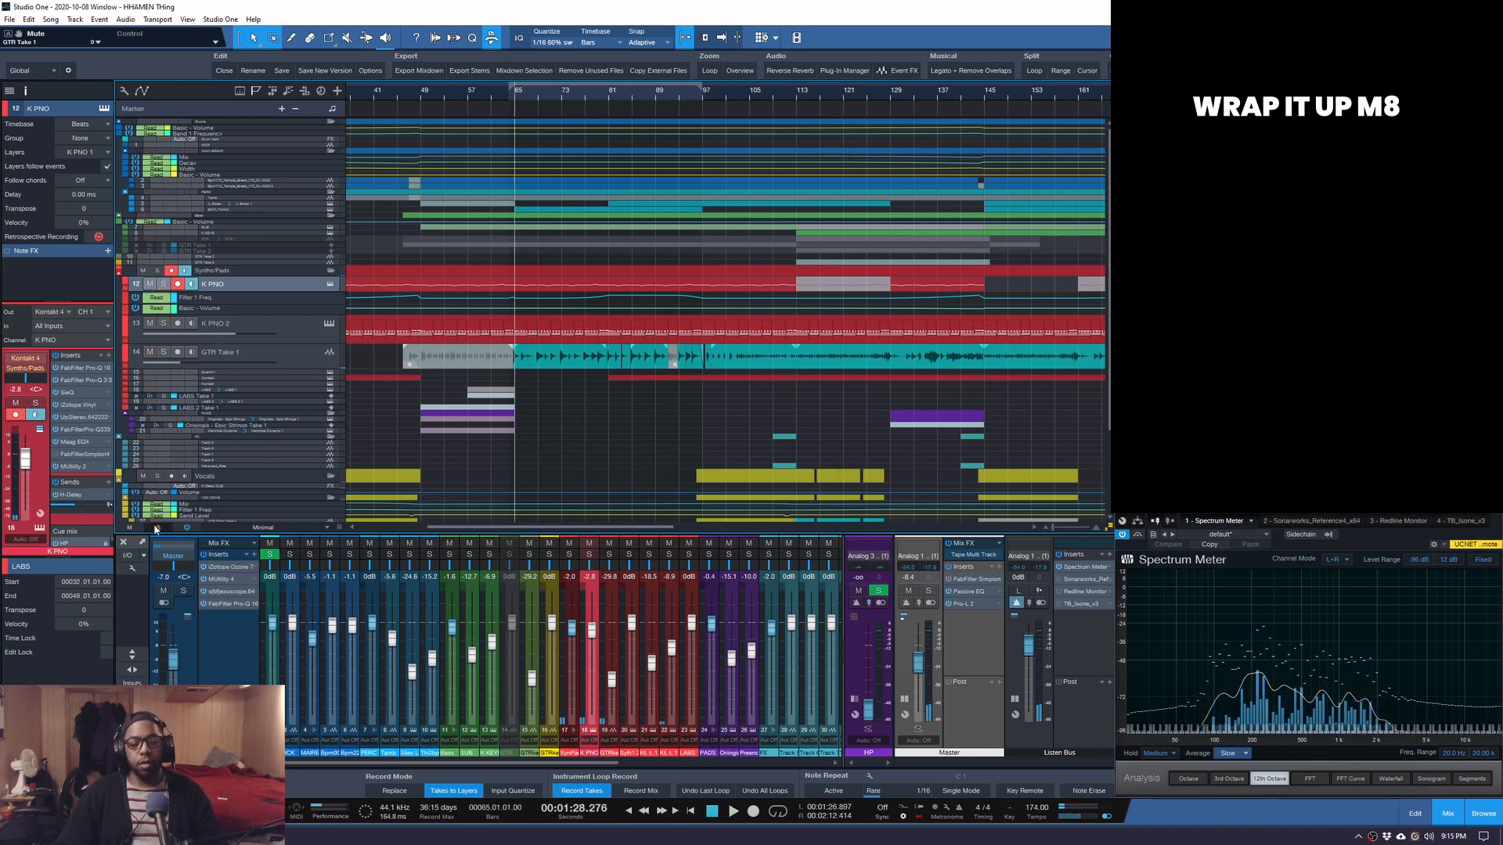
pyautogui.press('space')
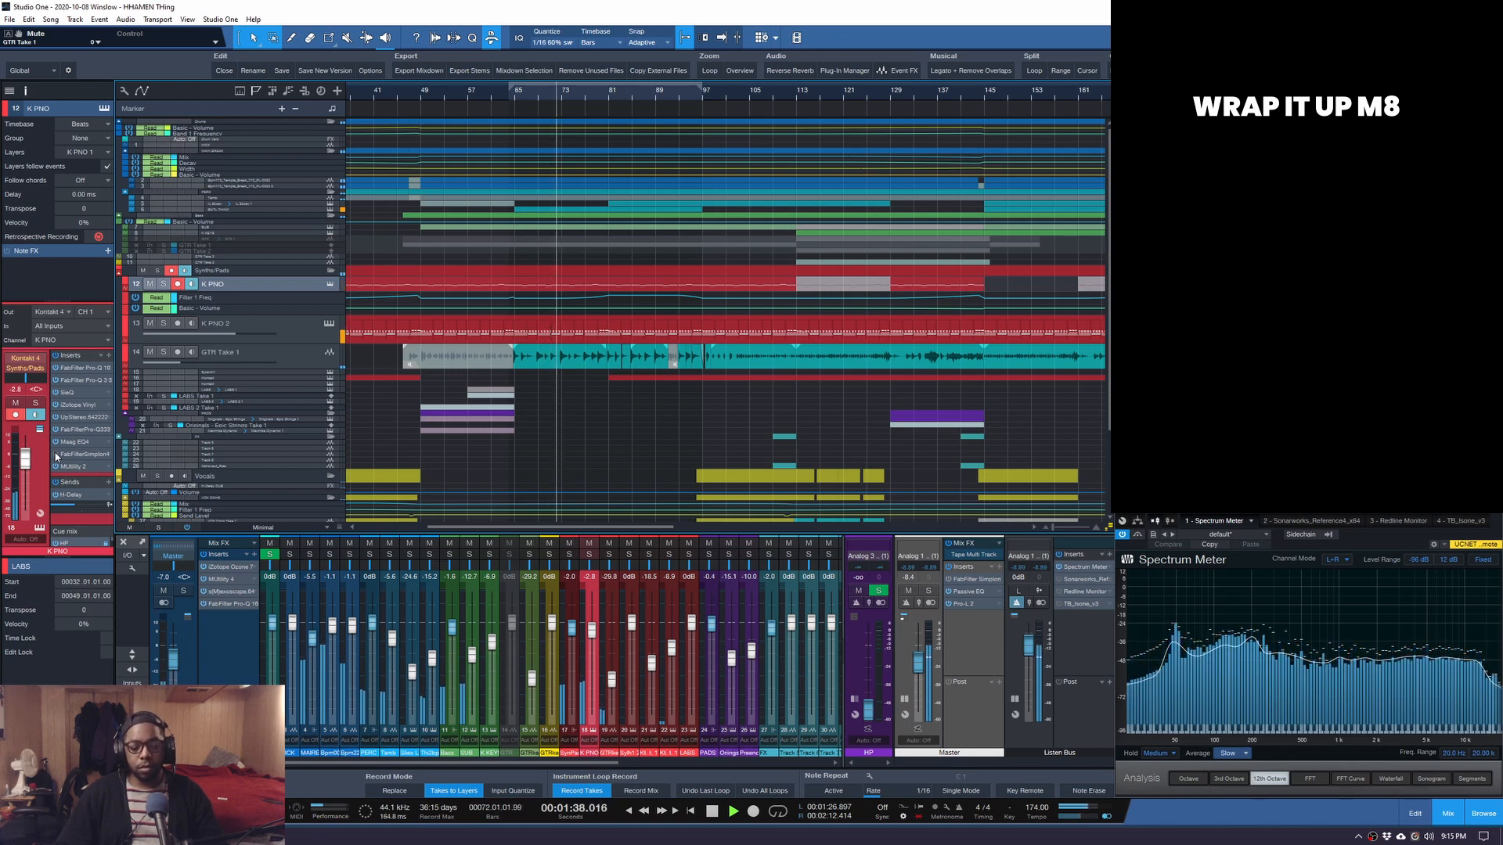
pyautogui.press('space')
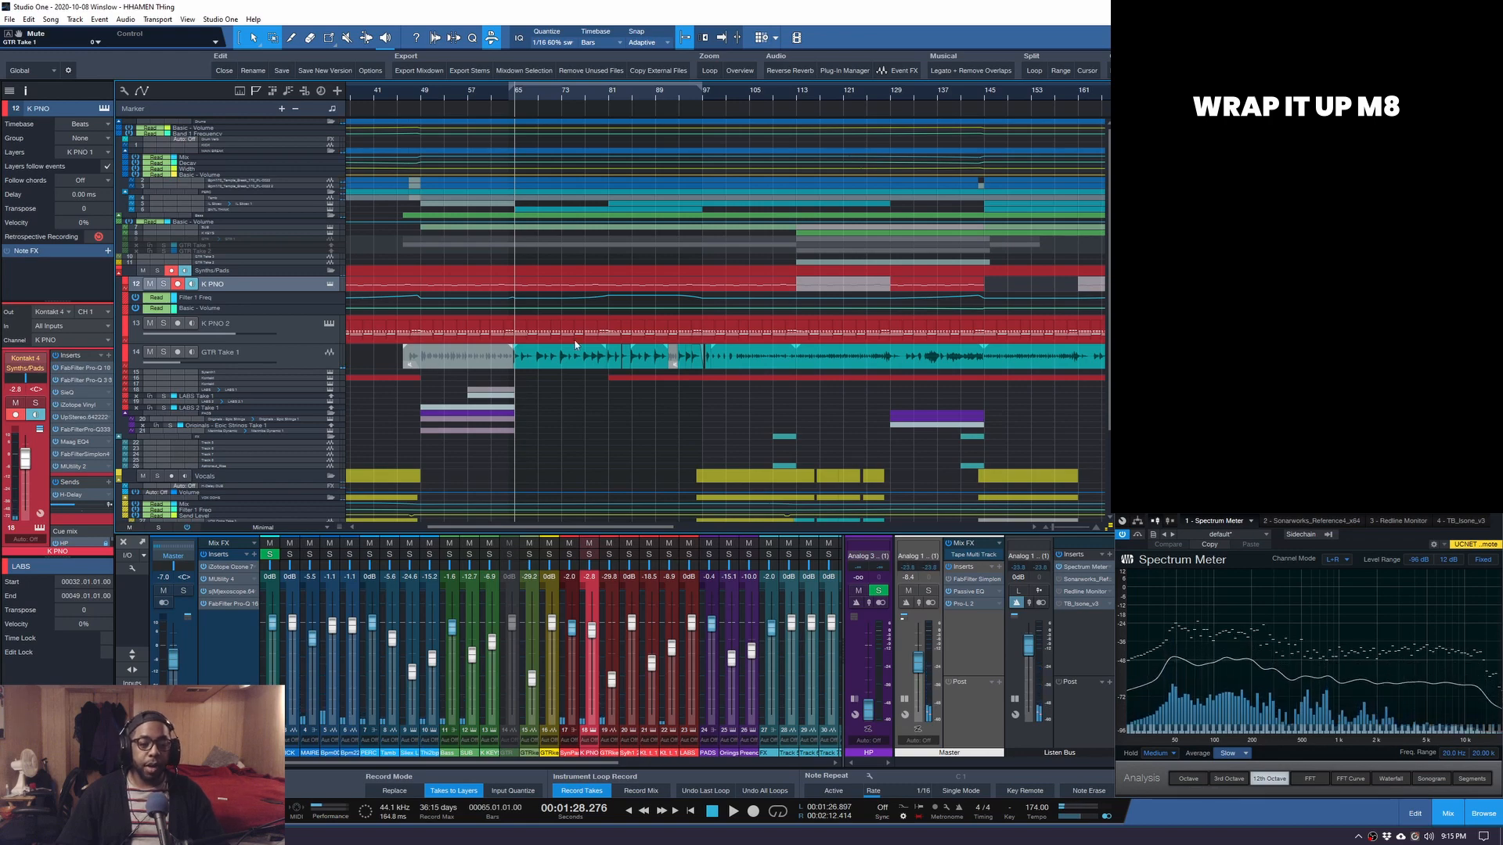
pyautogui.scroll(-4, 660, 96)
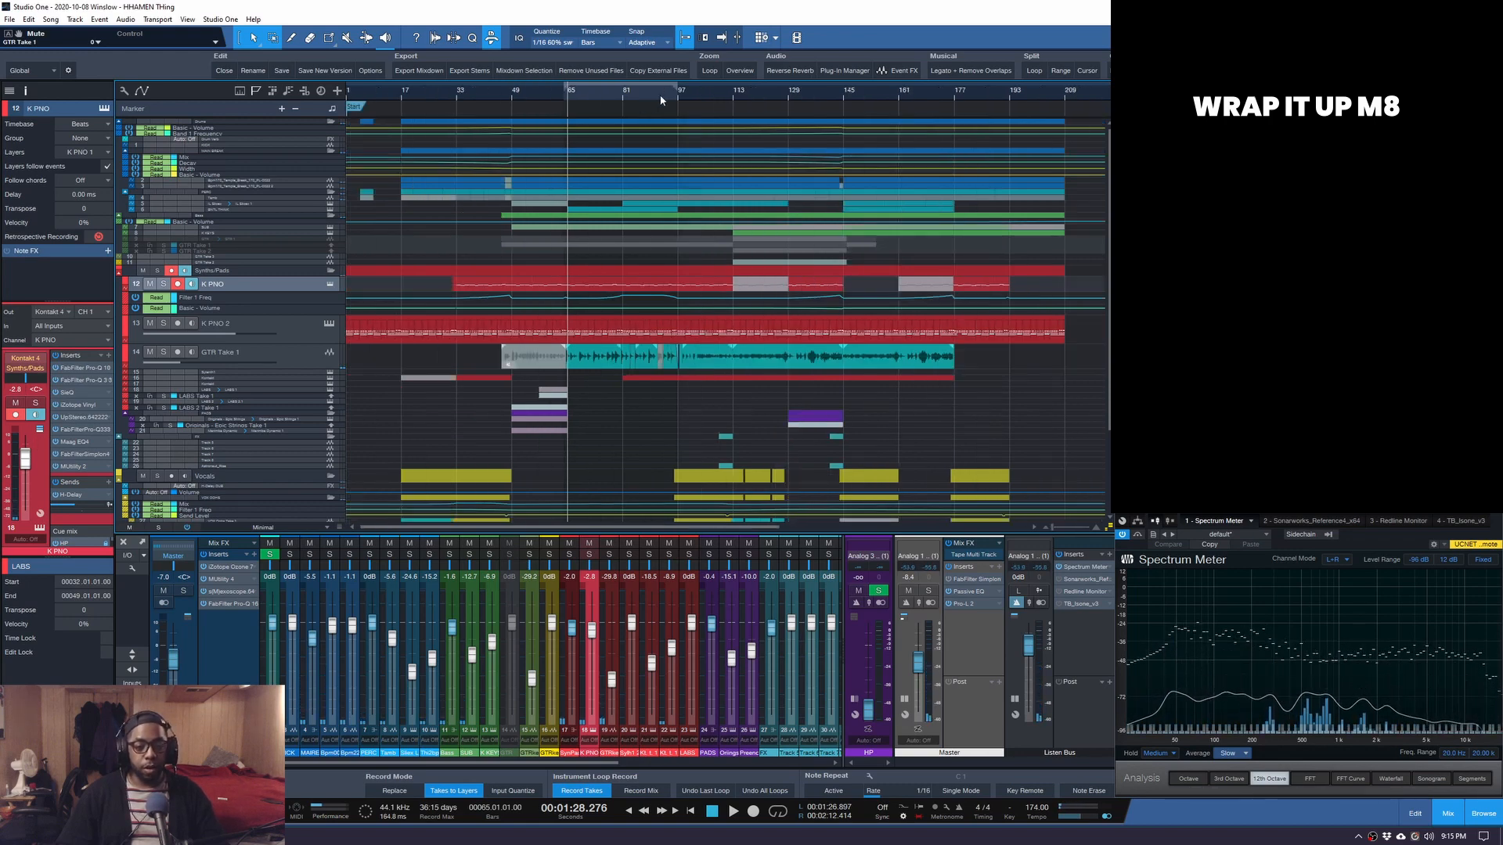
pyautogui.scroll(-3, 518, 352)
pyautogui.scroll(2, 516, 356)
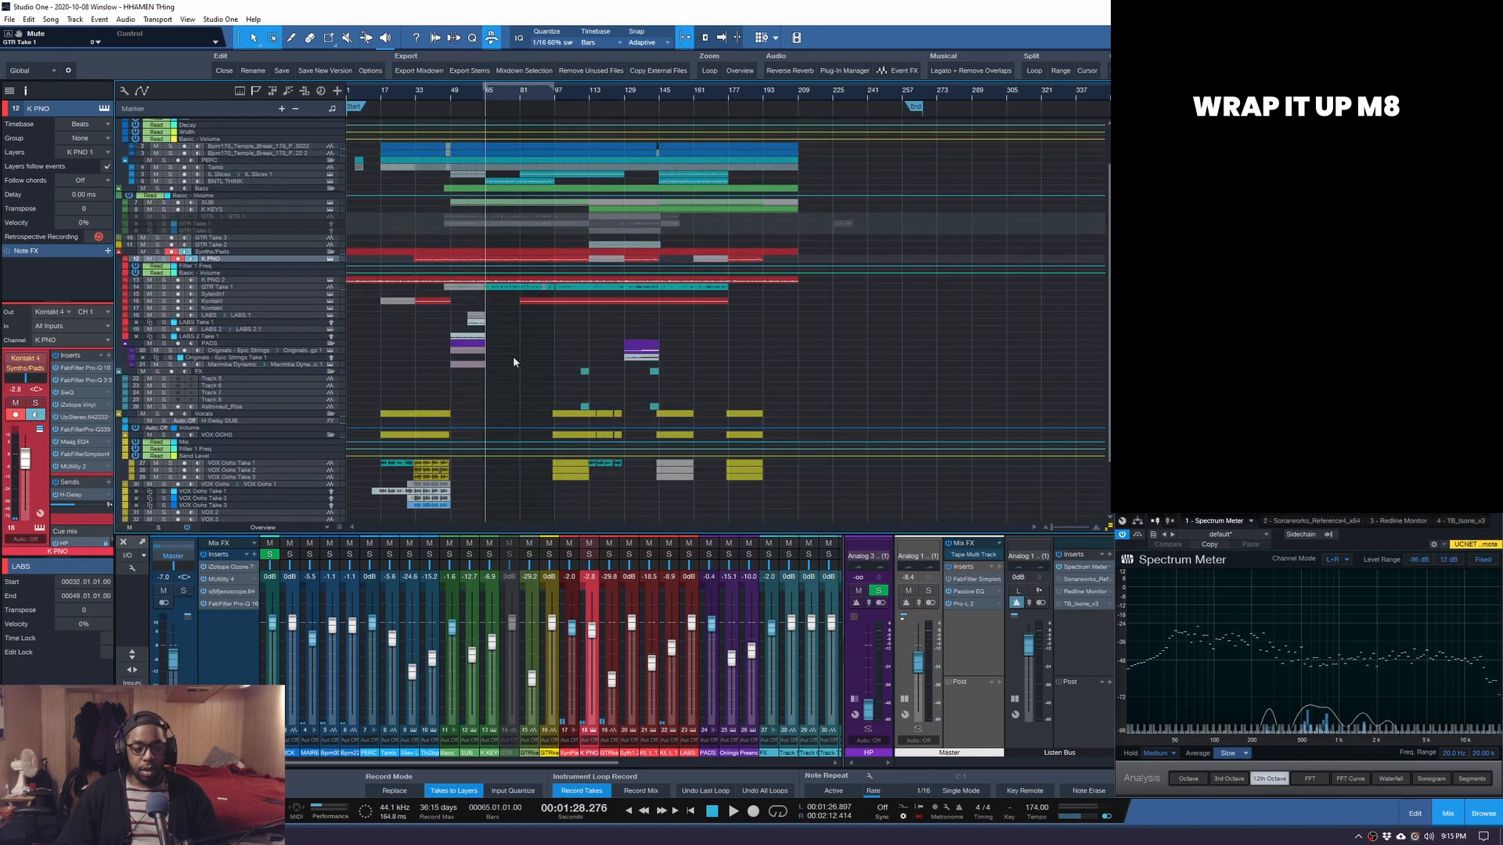